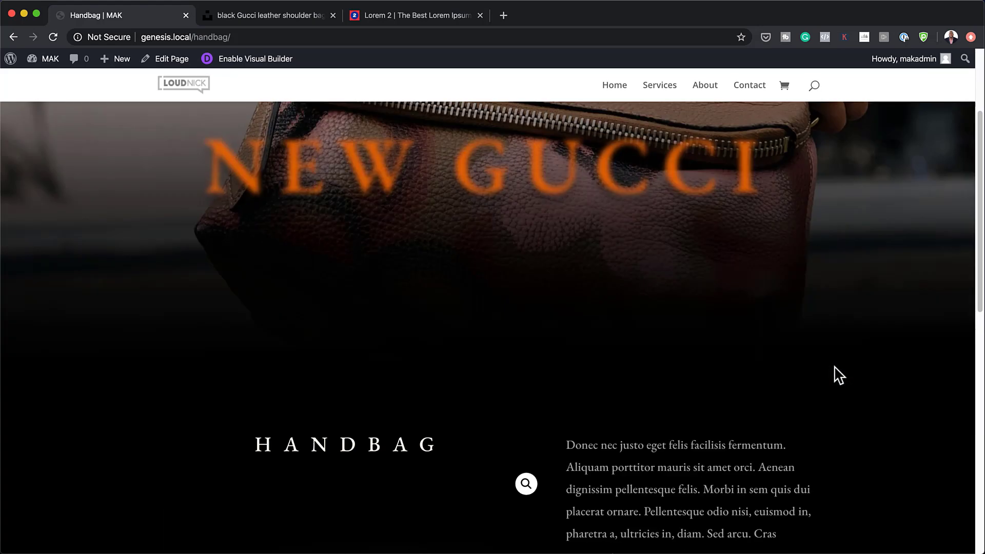
- Review the finished handbag product page from its hero title to the offer countdown
scroll(834, 367, down, 4)
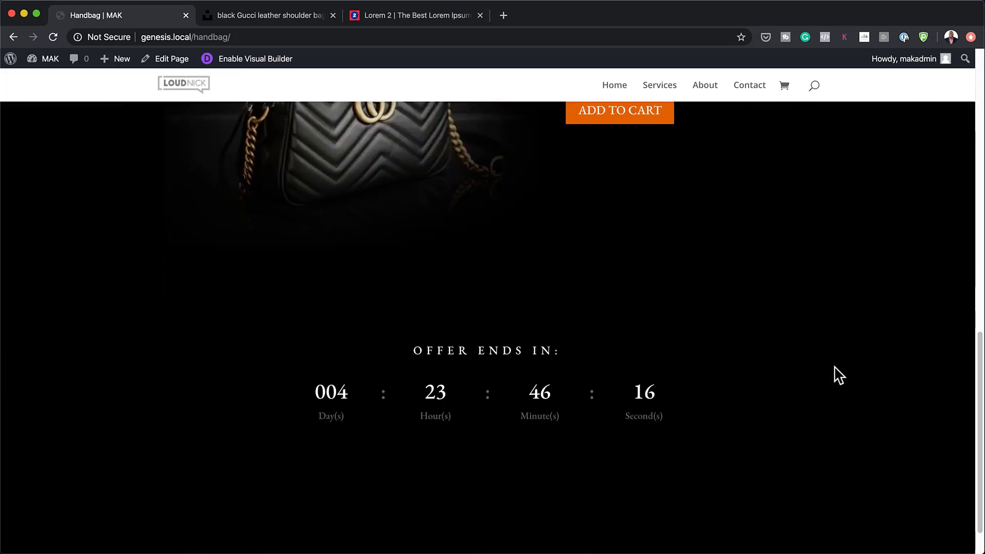
scroll(835, 366, up, 15)
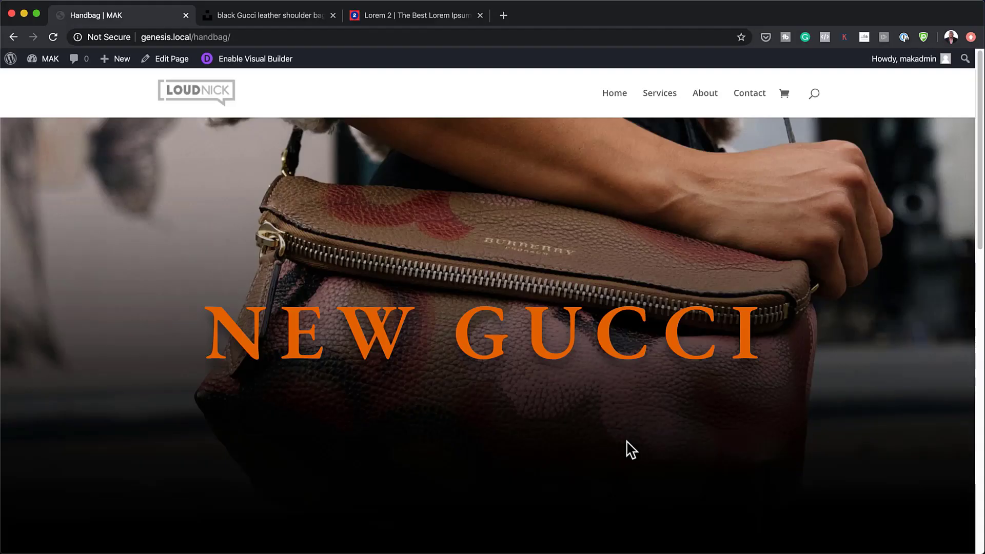
scroll(631, 450, down, 10)
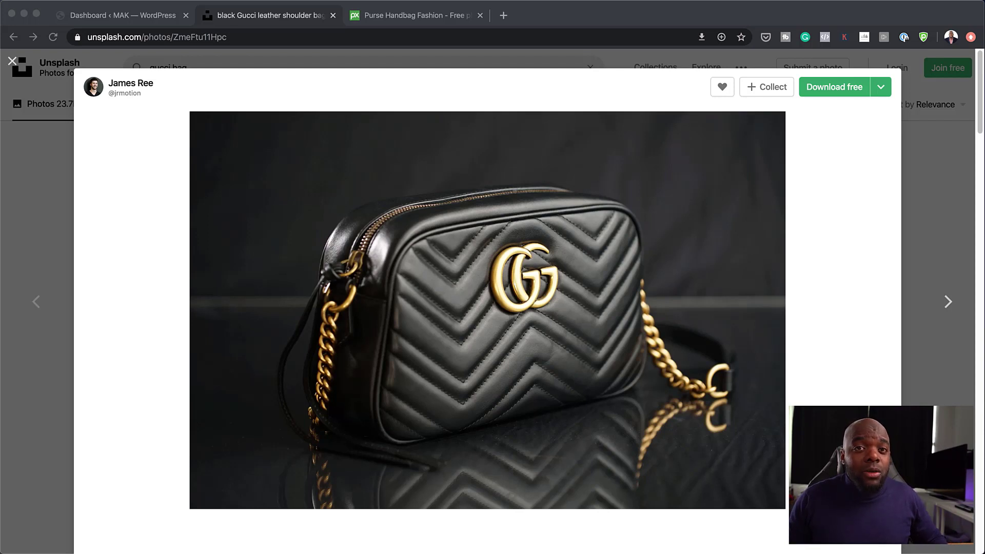
- Switch to Photoshop and bring the handbag.psd document window fully into view
key(super+Tab)
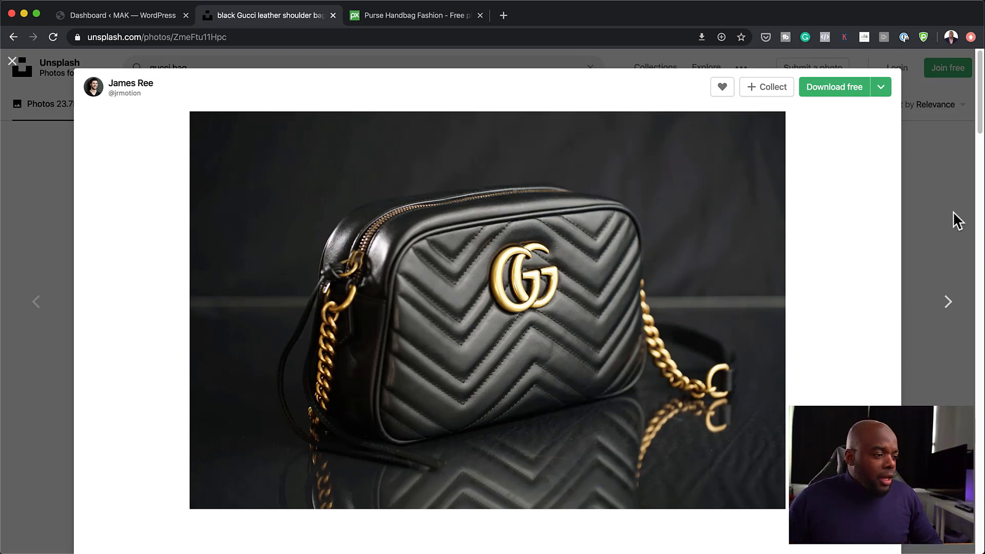
mouse_move(705, 551)
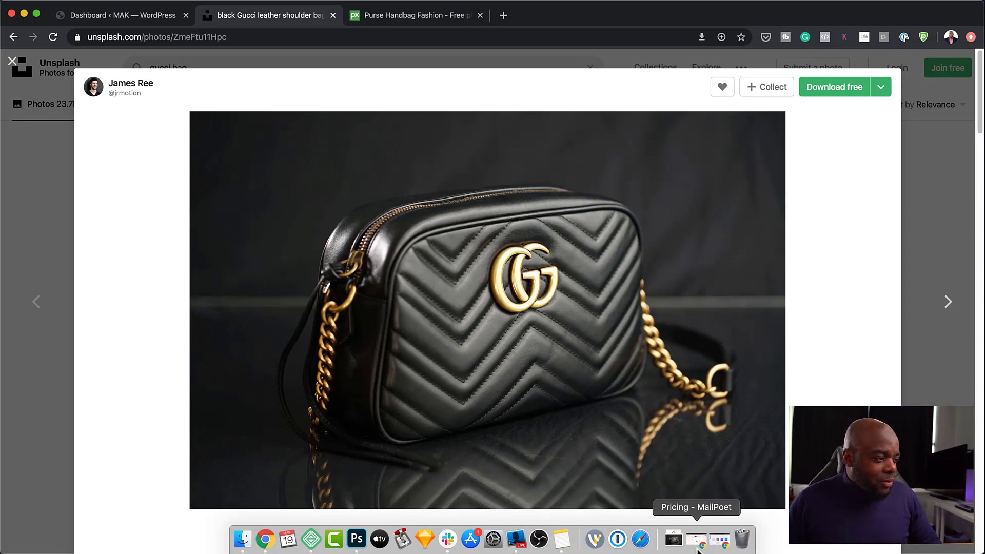
click(357, 539)
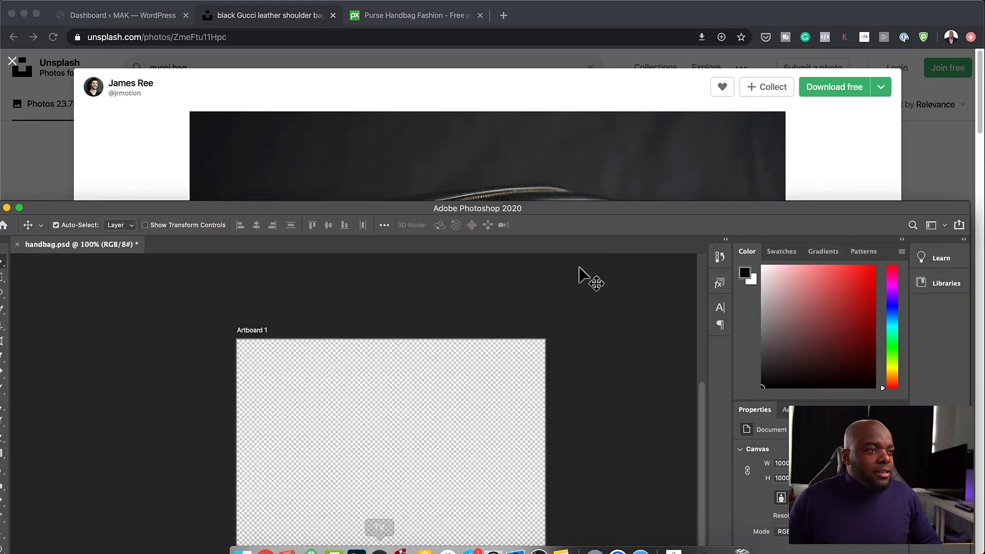
drag(625, 211, 637, 4)
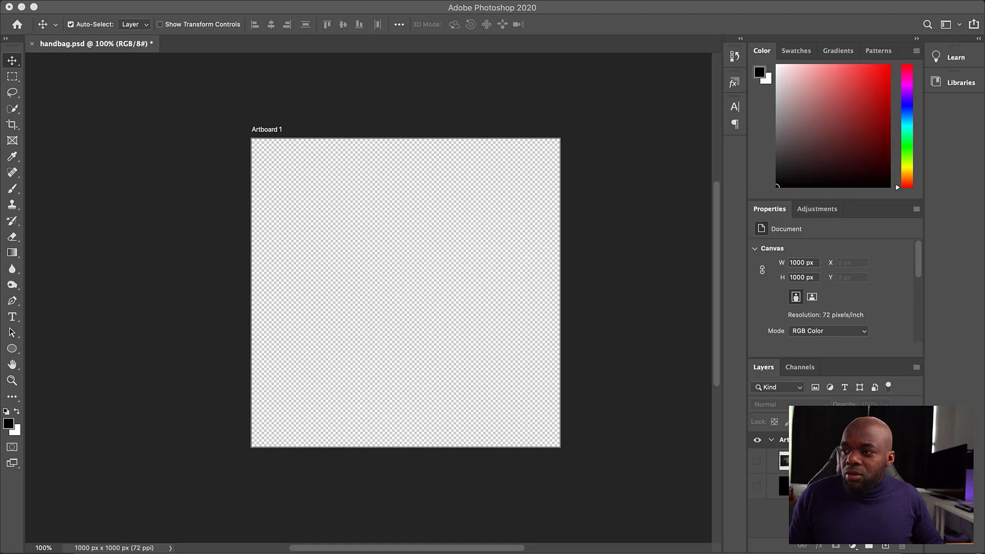
- Place the black Gucci bag photo on Artboard 1, scaled to 22.64% and moved slightly below the centre
drag(975, 297, 374, 281)
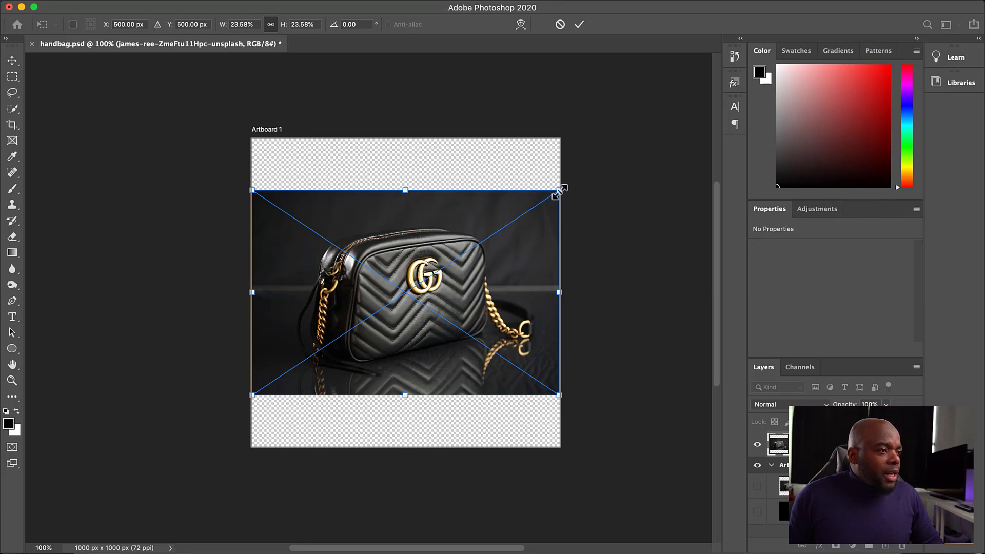
drag(559, 191, 547, 198)
drag(475, 297, 485, 303)
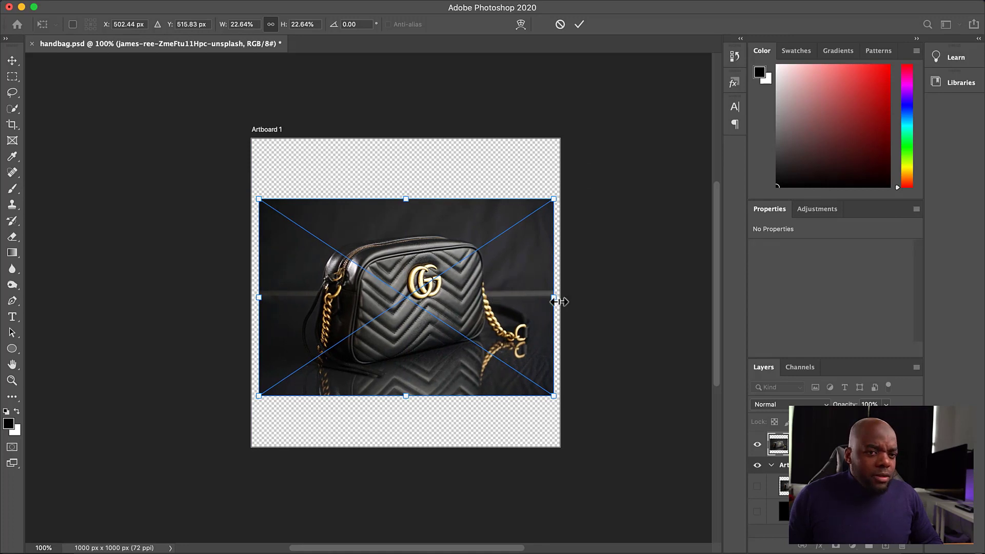
key(Return)
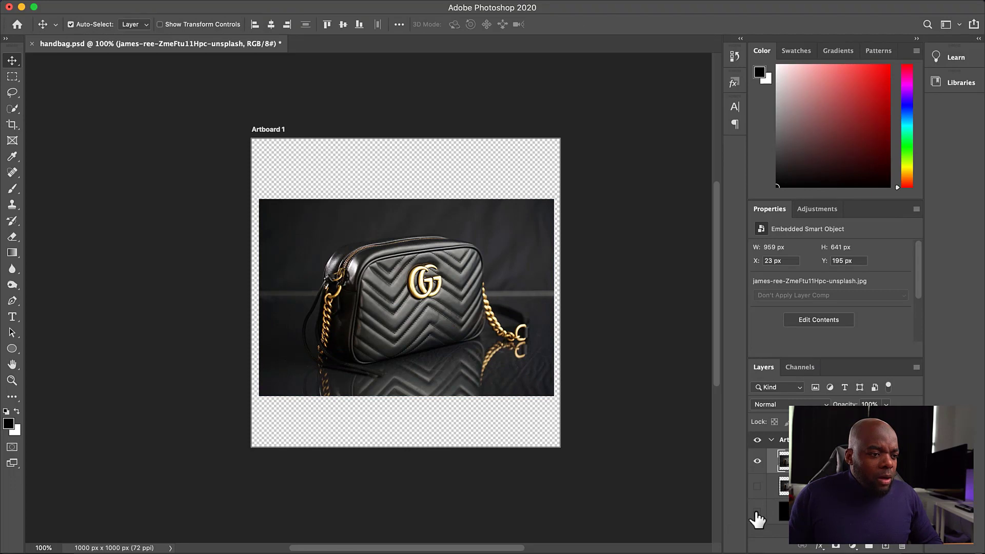
- Add a new layer beneath the bag photo and fill it with black (000000)
click(886, 547)
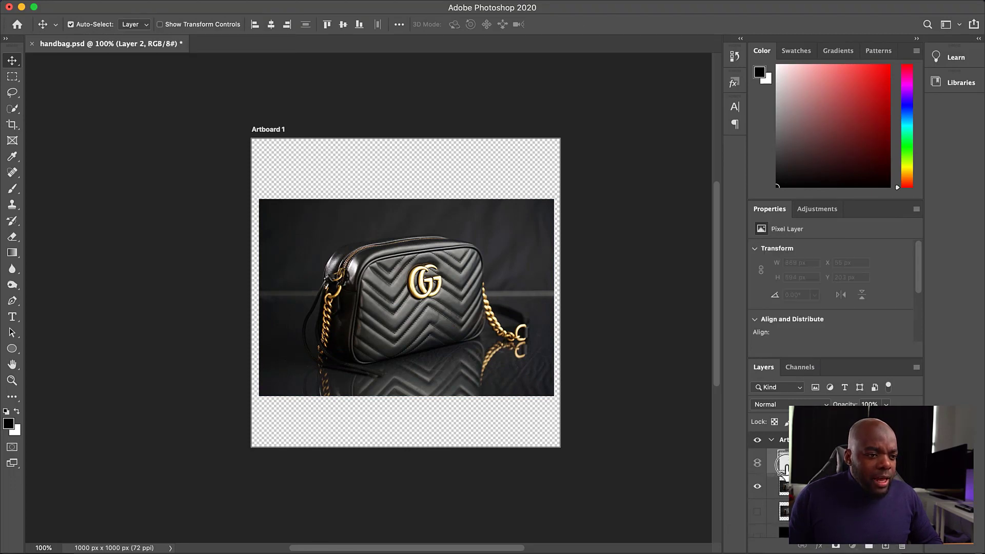
drag(781, 460, 784, 492)
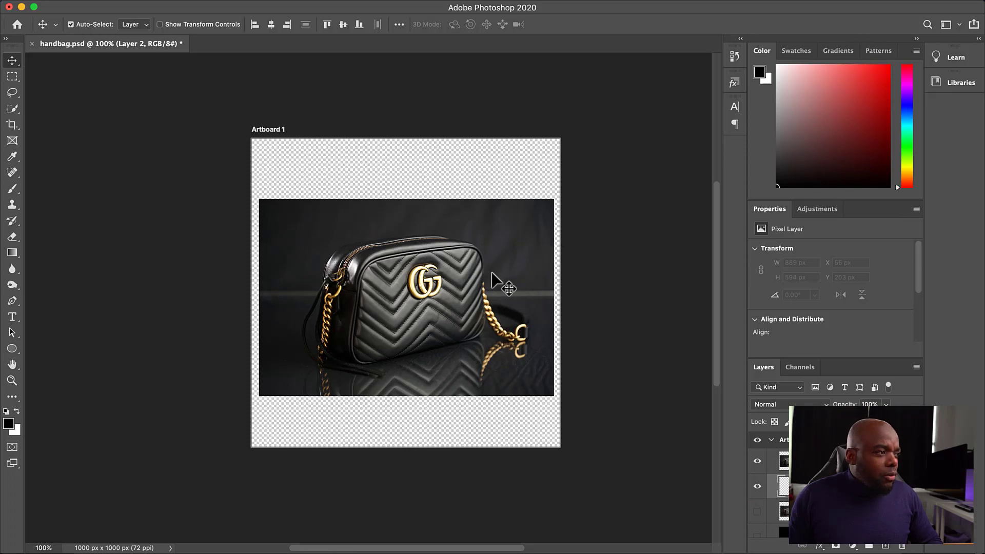
click(8, 422)
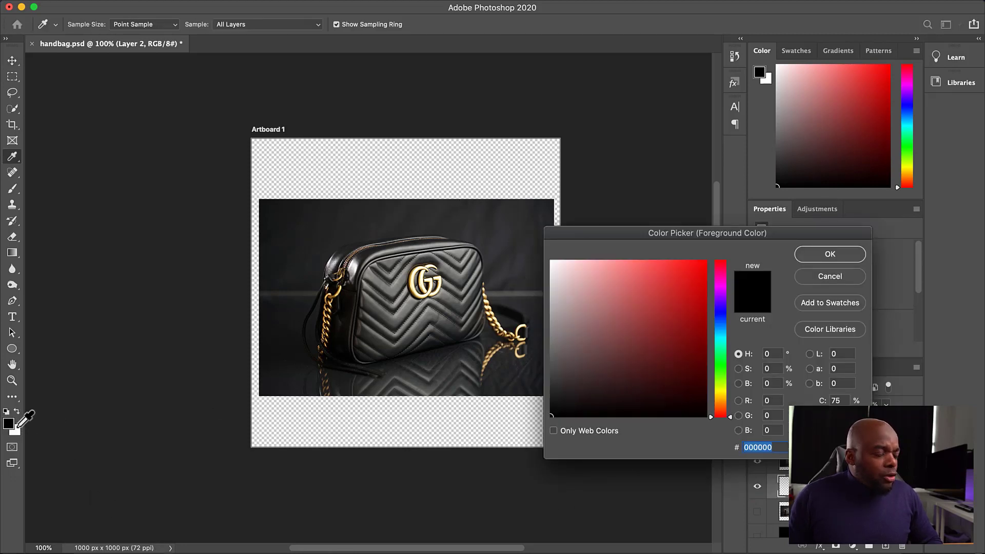
click(841, 255)
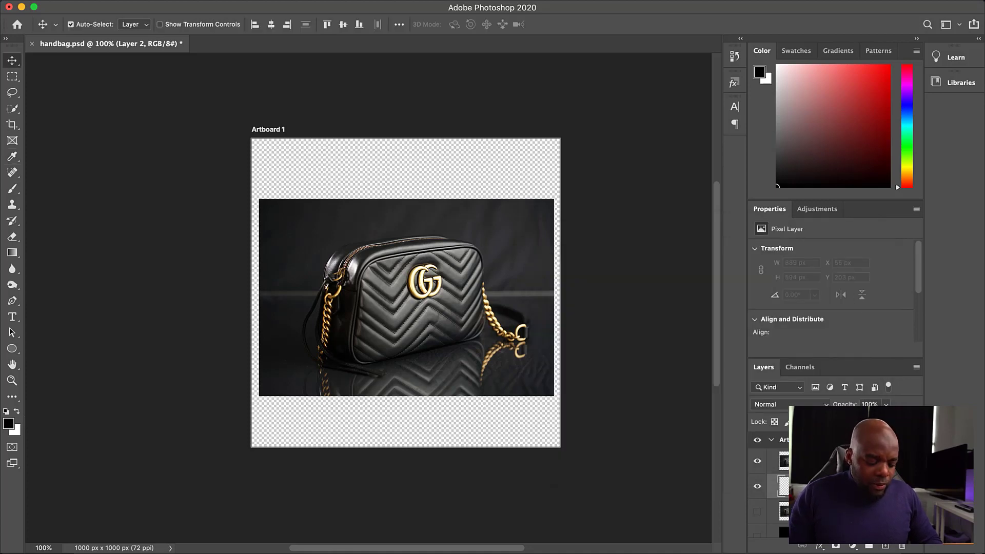
key(super+BackSpace)
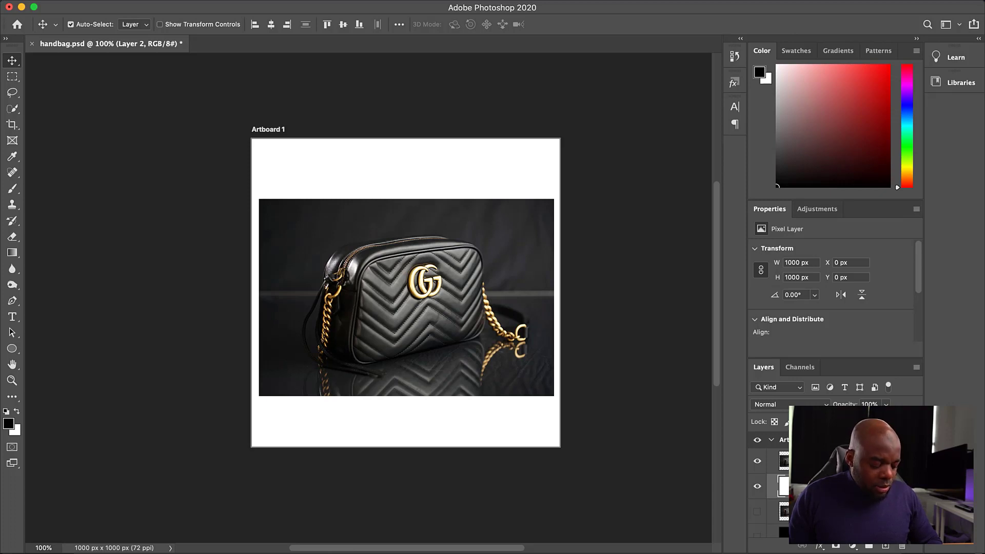
key(alt+BackSpace)
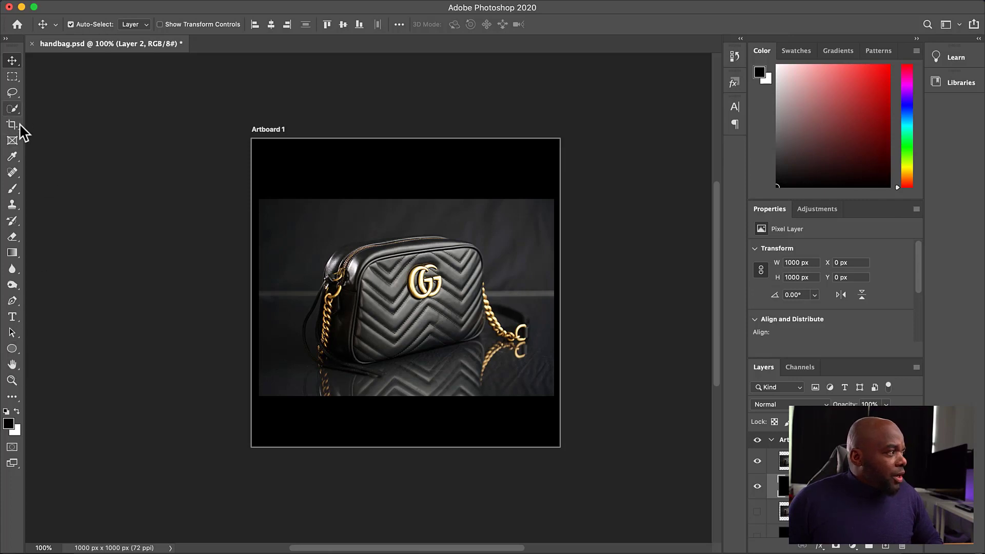
- Choose the soft Brush tool and enlarge its tip to 900 px
key(b)
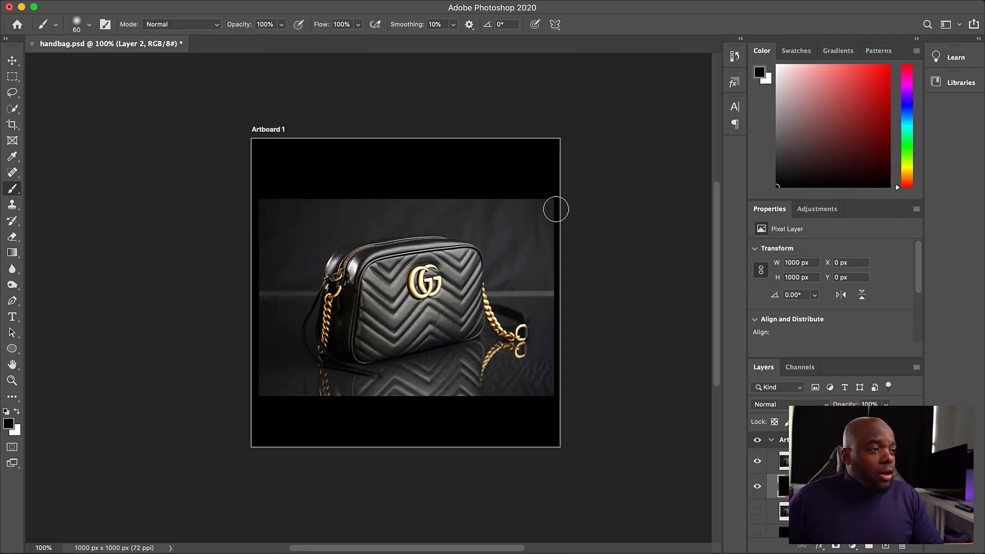
key(bracketright)
key(bracketright)
key(bracketright)
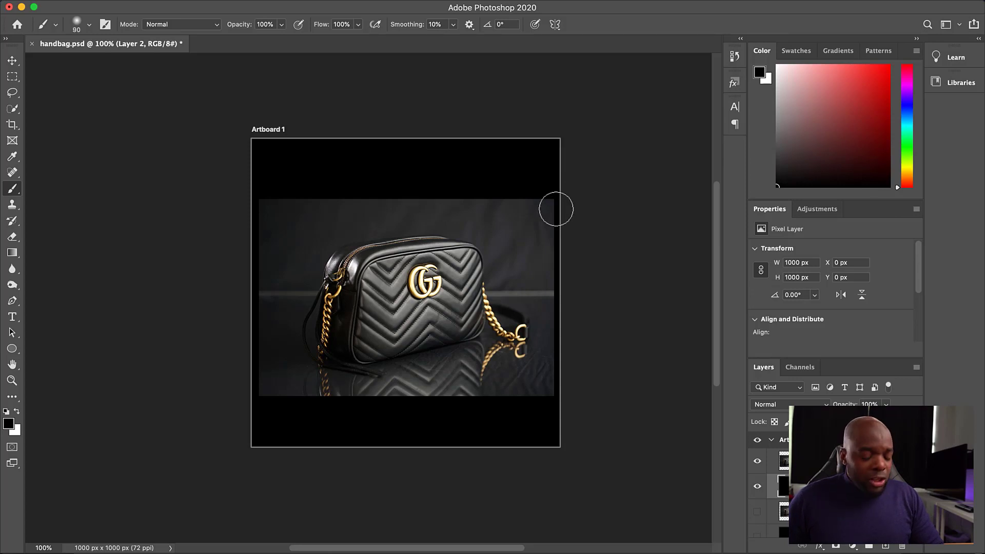
key(bracketright)
key(bracketright)
key(bracketright)
key(bracketright)
key(bracketright)
key(bracketright)
key(bracketright)
key(bracketright)
key(bracketright)
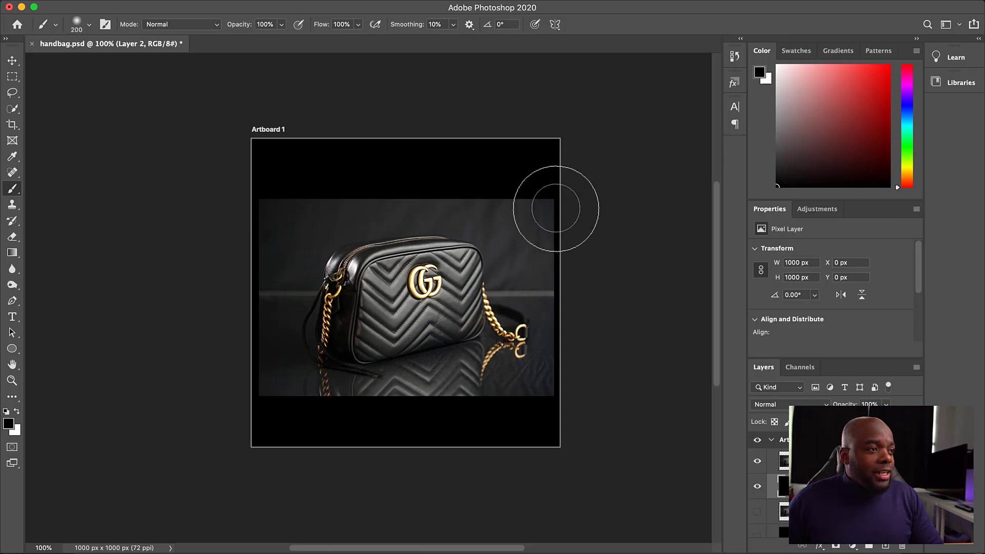
key(bracketright)
key(bracketright)
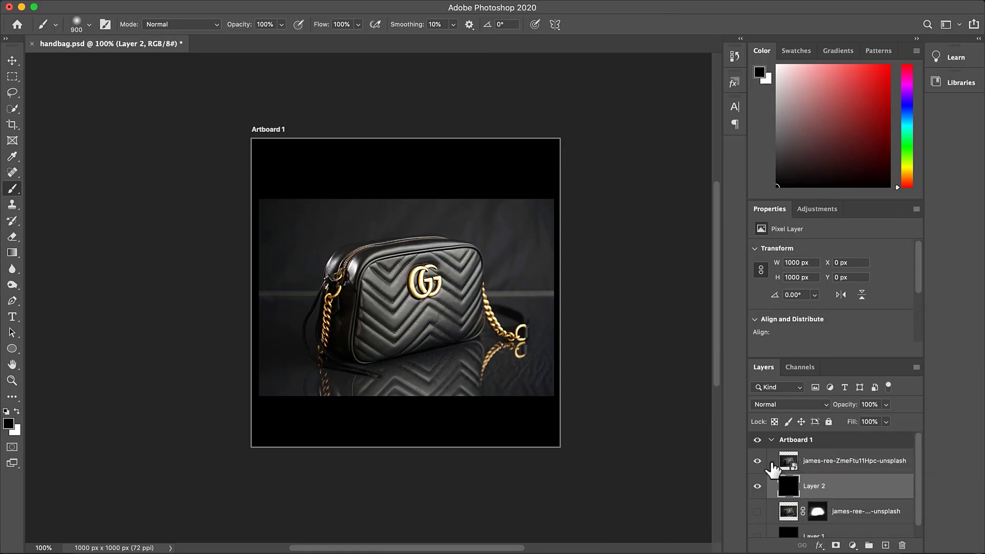
- Select the bag photo layer, compare it hidden and shown, and rasterize its smart object for painting
click(772, 467)
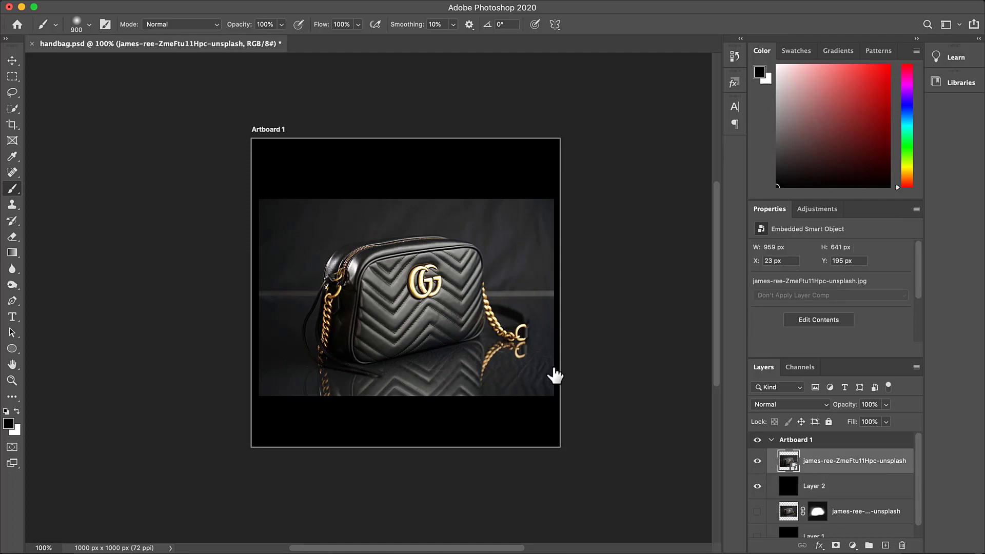
click(758, 460)
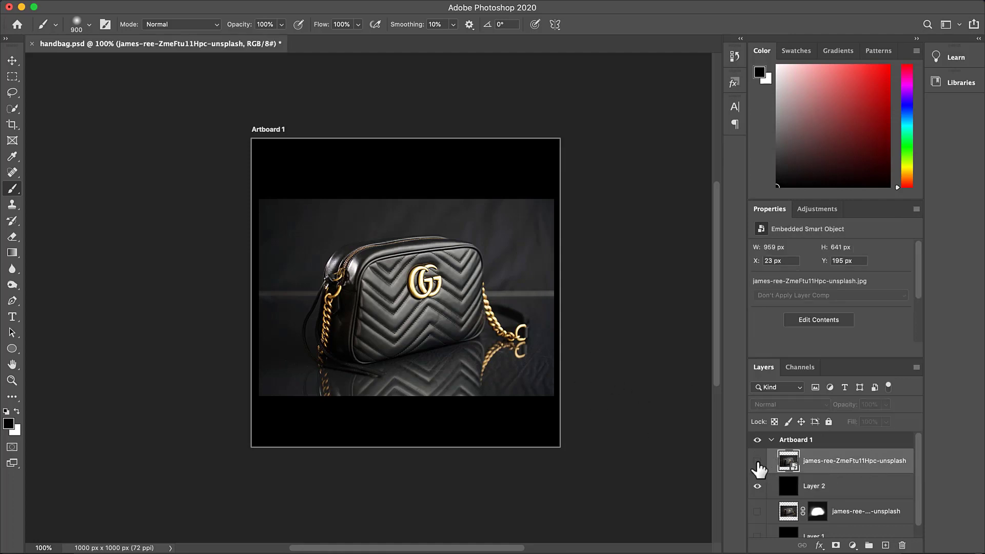
click(757, 461)
click(757, 461)
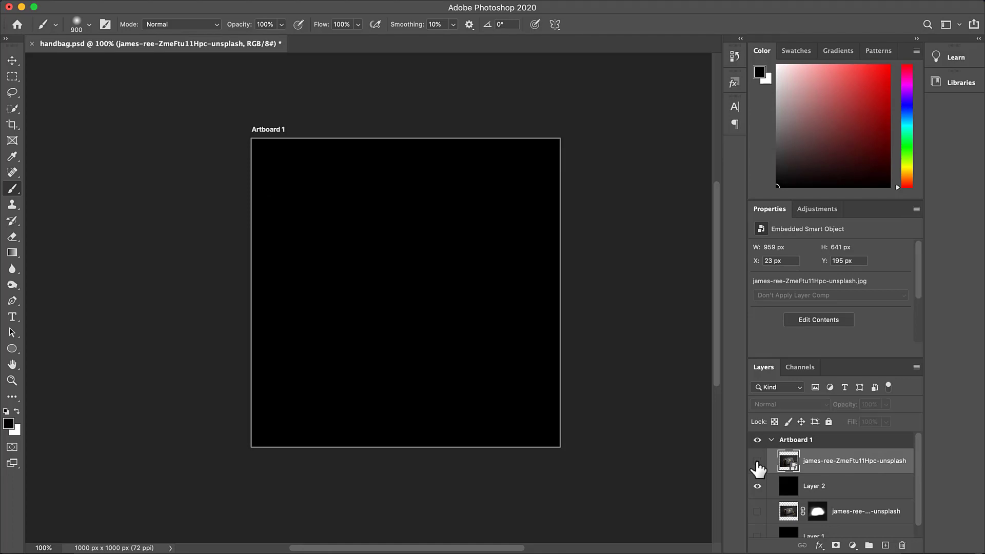
click(757, 461)
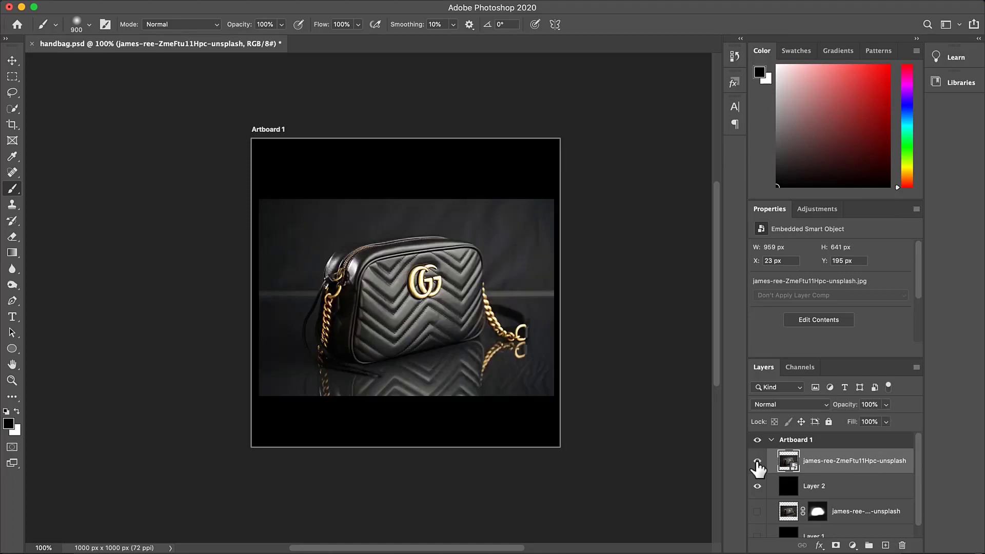
click(521, 249)
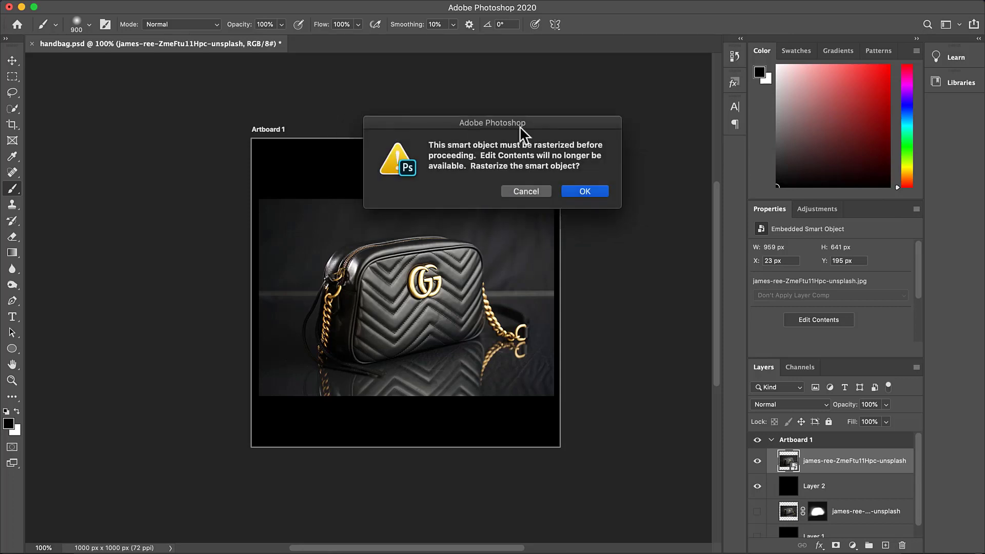
click(598, 193)
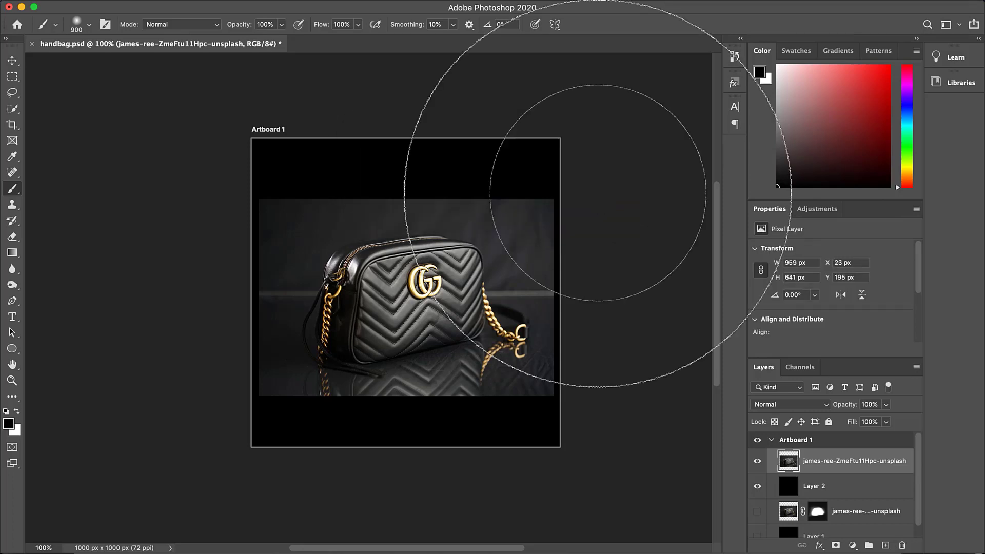
- Paint soft black around all edges of the bag photo to blend it into the black background
click(627, 193)
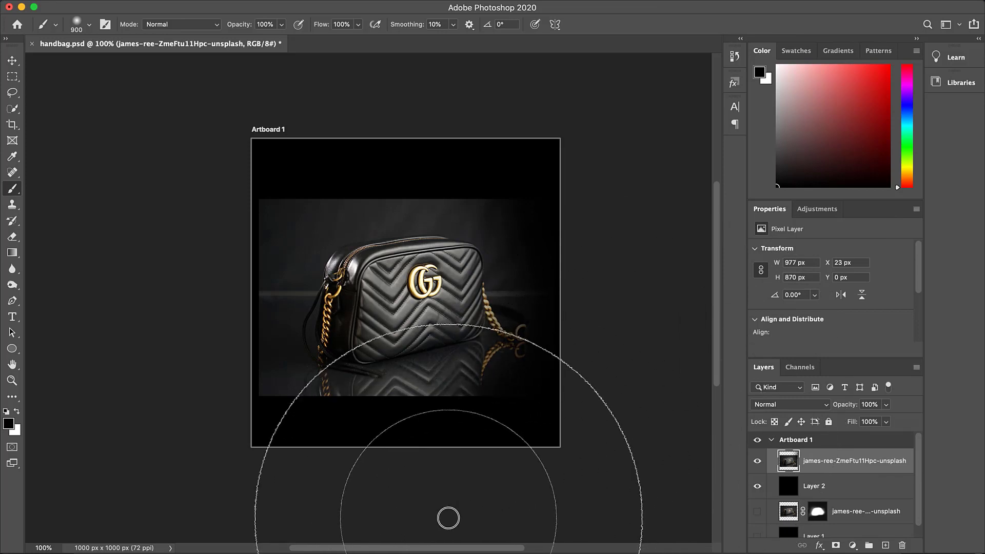
mouse_move(415, 495)
mouse_down()
mouse_move(553, 490)
mouse_move(292, 491)
mouse_move(222, 477)
mouse_move(200, 447)
mouse_up()
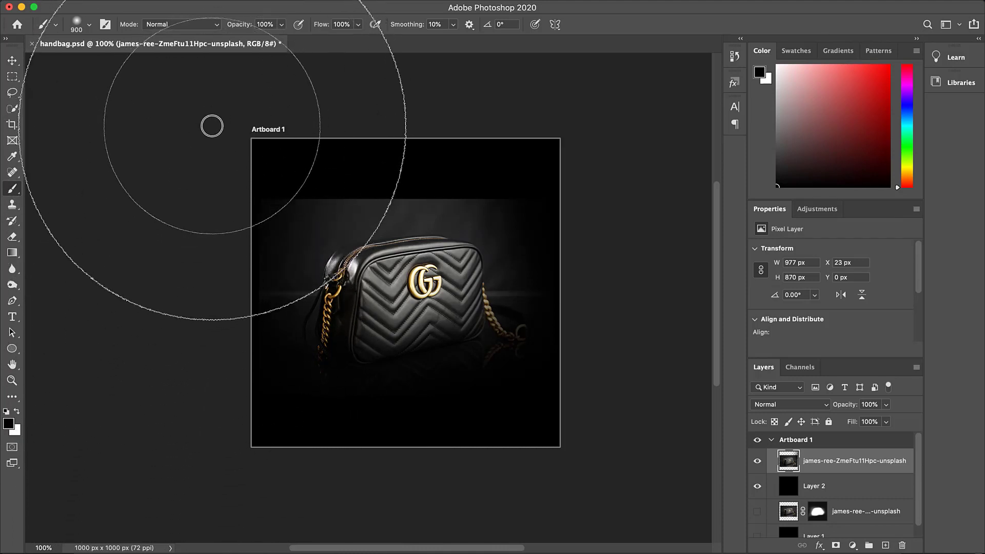
mouse_move(212, 126)
mouse_down()
mouse_move(495, 106)
mouse_move(465, 103)
mouse_up()
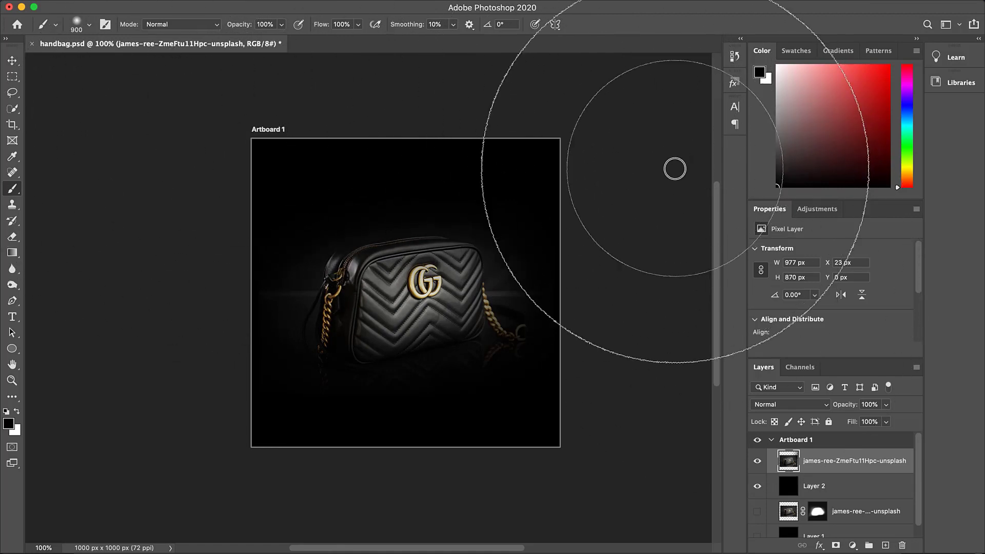
mouse_move(675, 169)
mouse_down()
mouse_move(633, 503)
mouse_move(547, 521)
mouse_up()
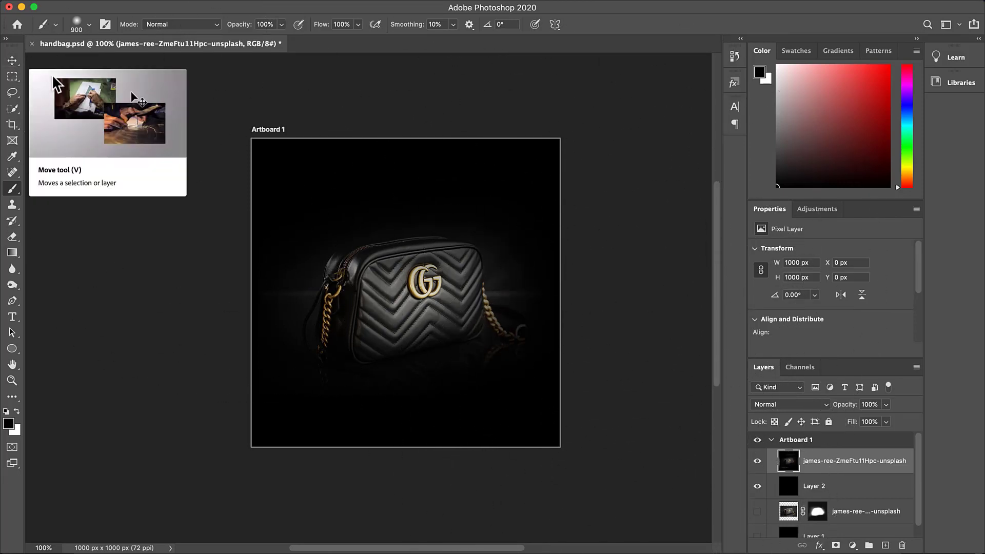
key(v)
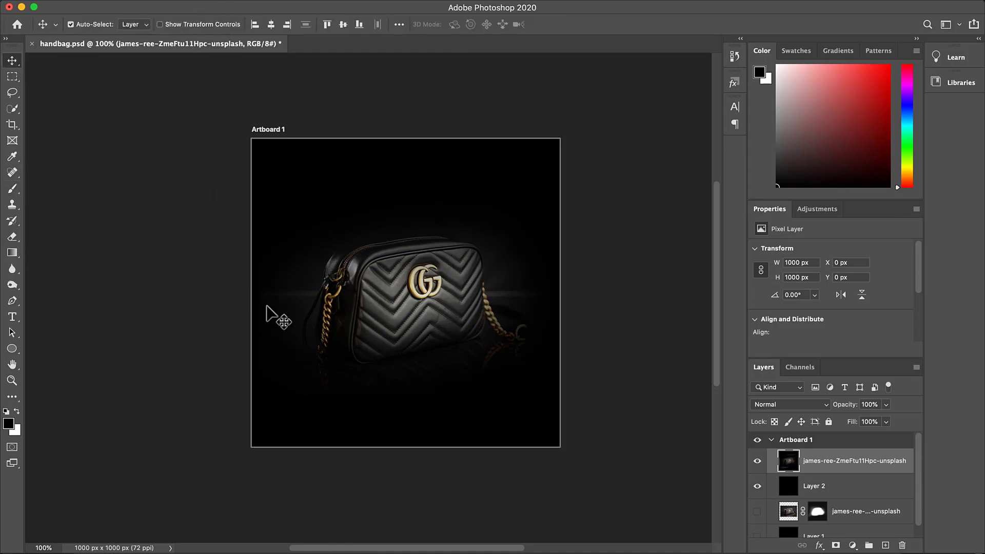
- Export the blended bag image for the web as a JPEG named handbag.jpg on the Desktop
key(super)
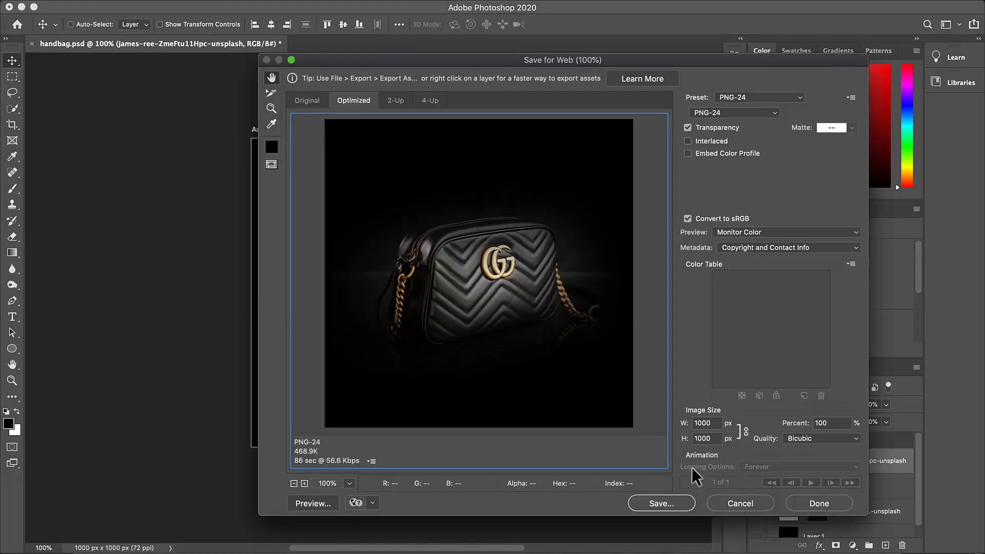
click(746, 110)
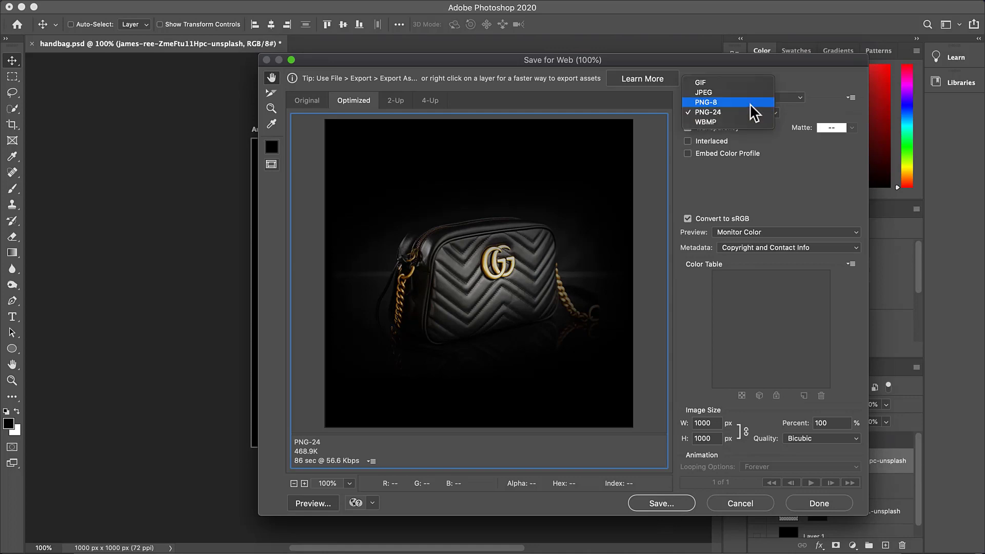
click(752, 92)
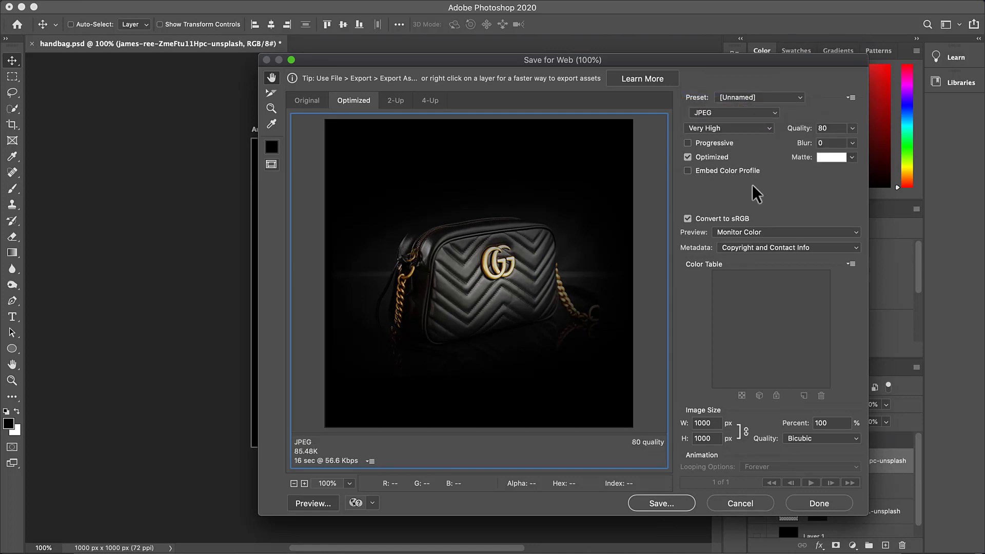
click(662, 504)
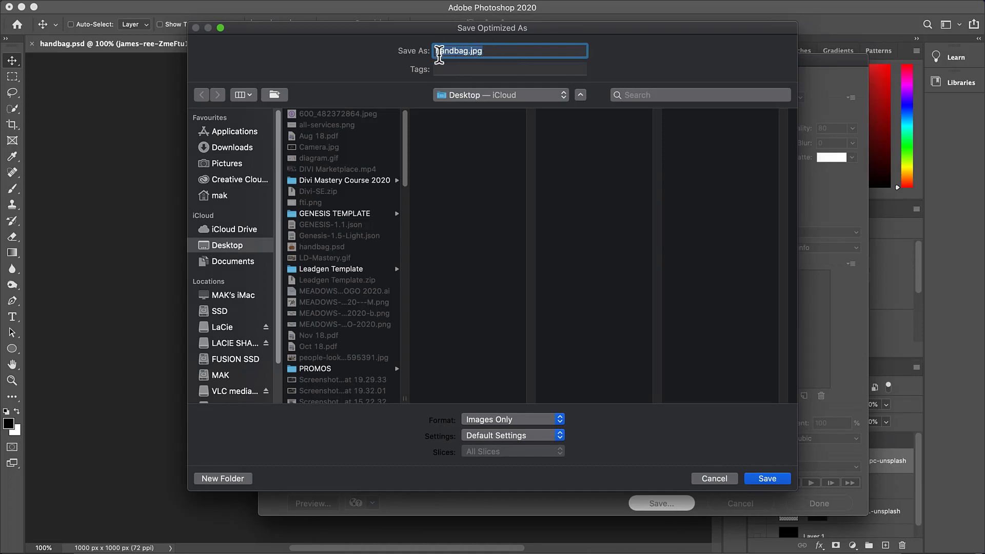
click(778, 481)
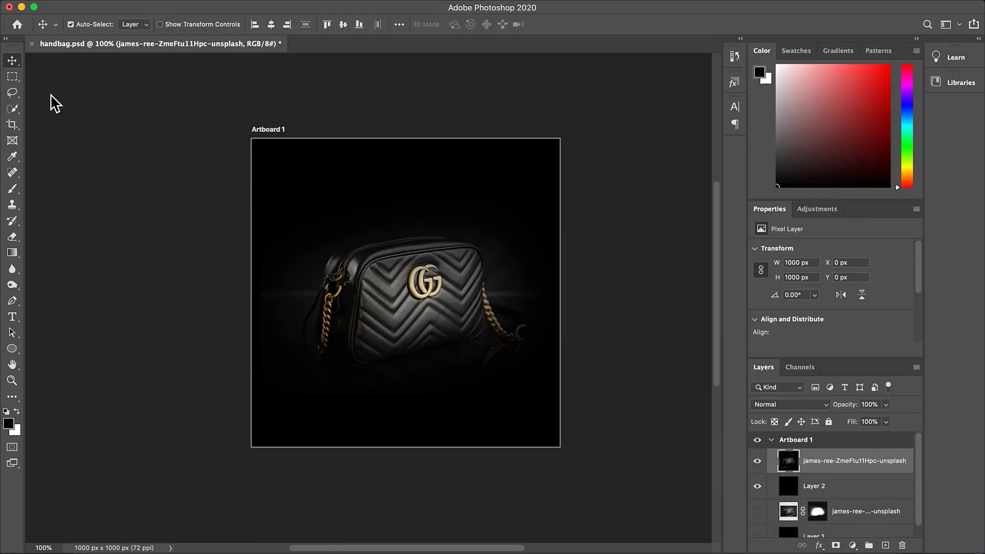
- Create a new 1920 x 1080 px document at 72 ppi from the recent custom preset
click(164, 97)
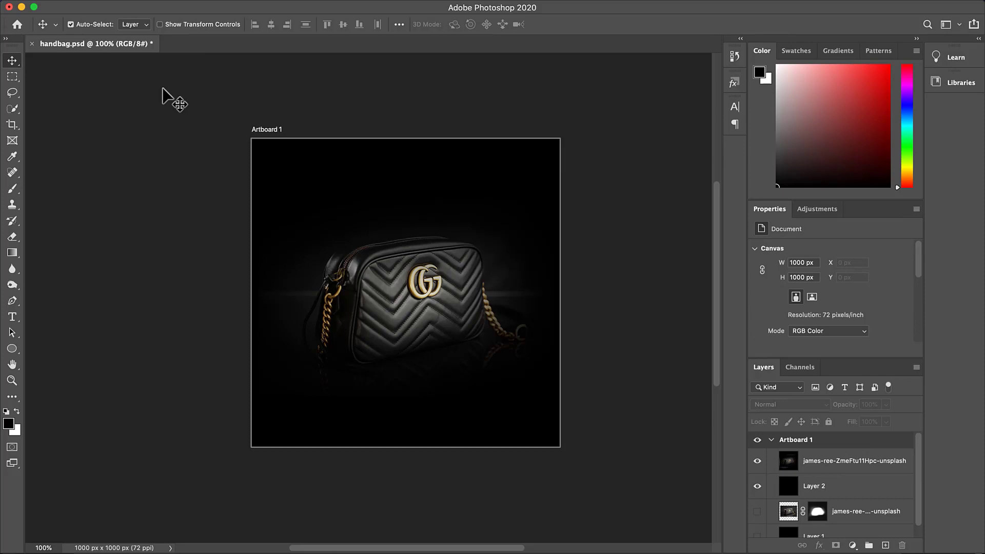
click(98, 6)
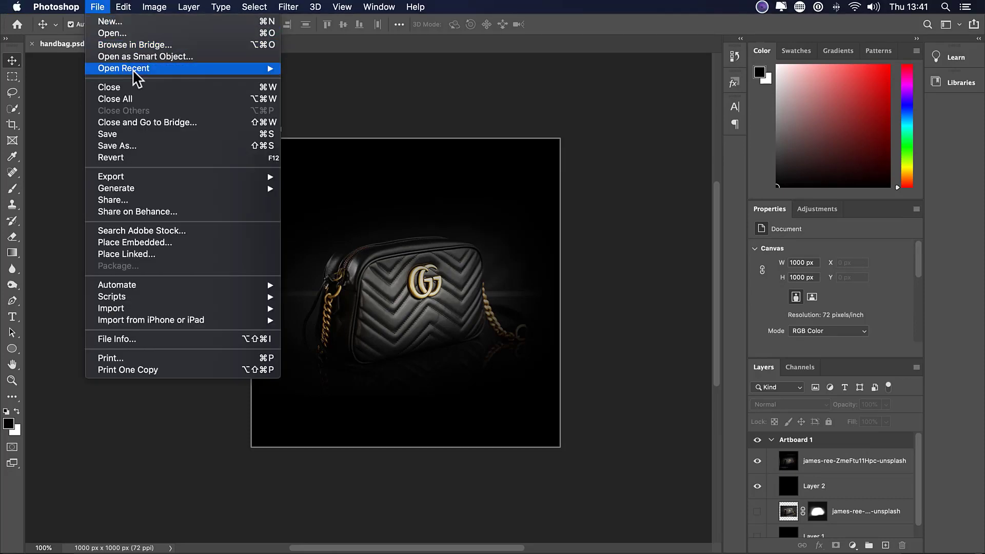
click(131, 23)
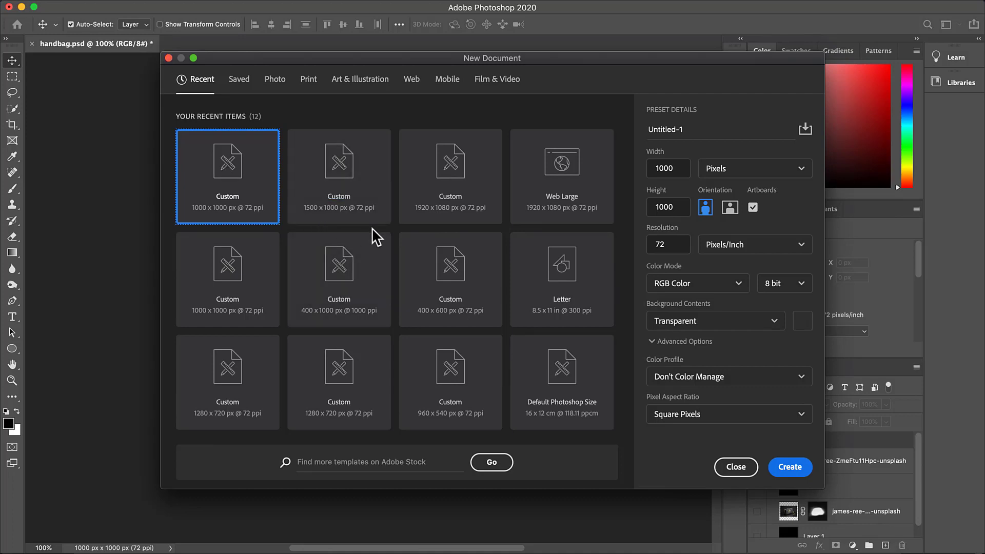
click(469, 186)
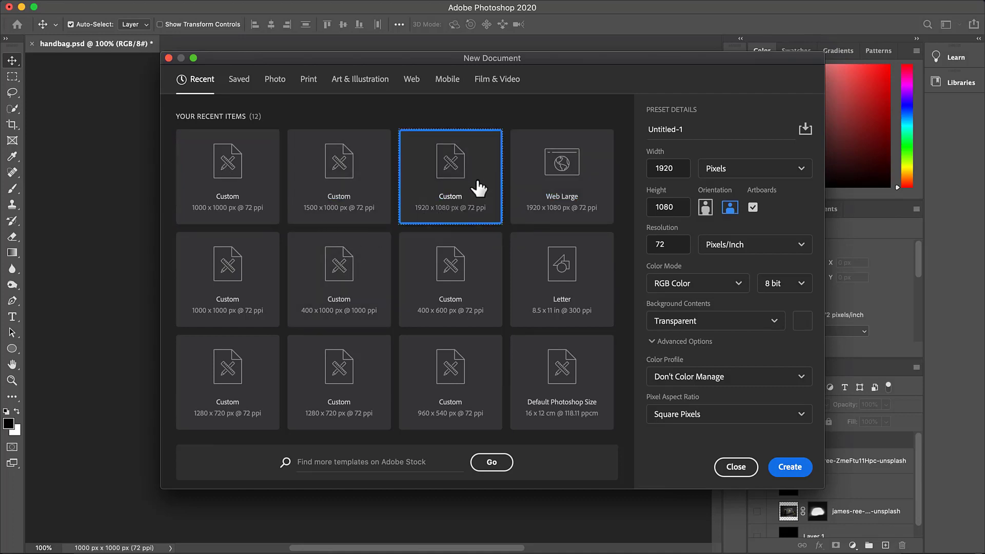
click(790, 467)
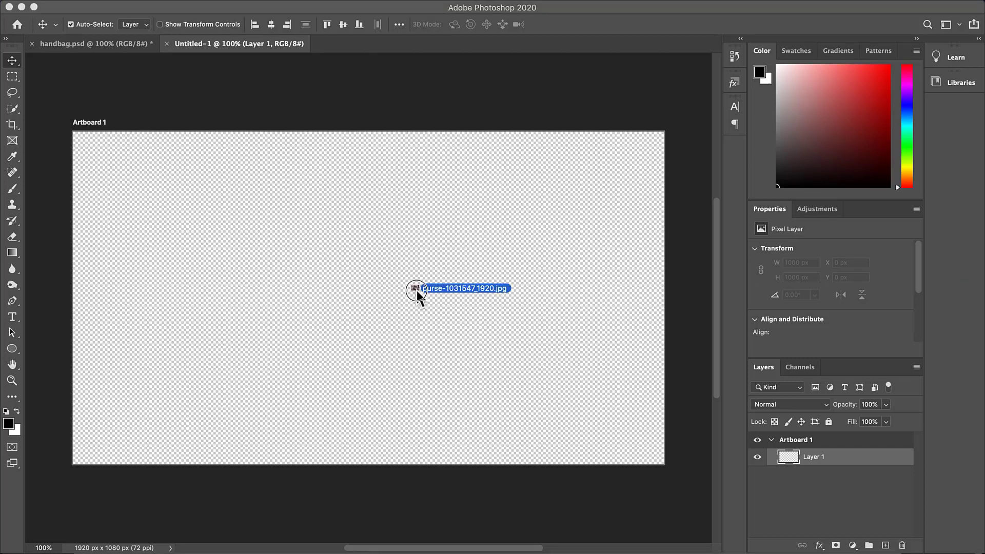
- Place purse-1031547_1920.jpg on the artboard and scale it to about 100.37% so it covers the full artboard
drag(418, 290, 282, 300)
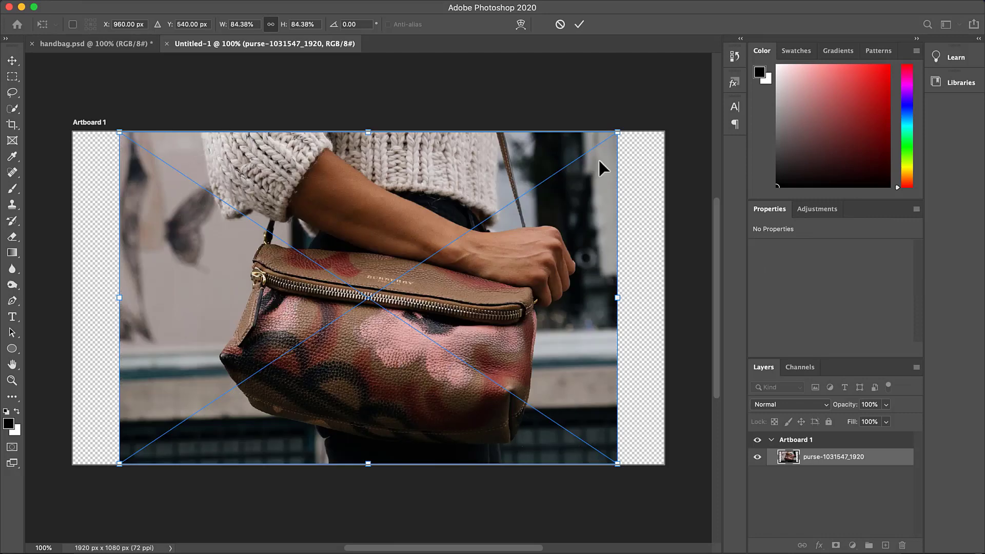
drag(617, 133, 666, 101)
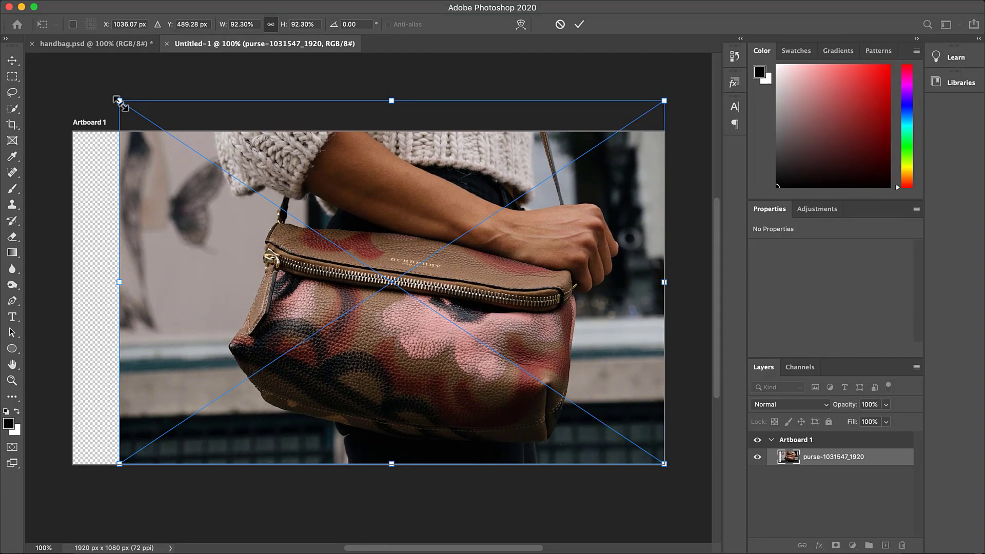
drag(120, 101, 73, 67)
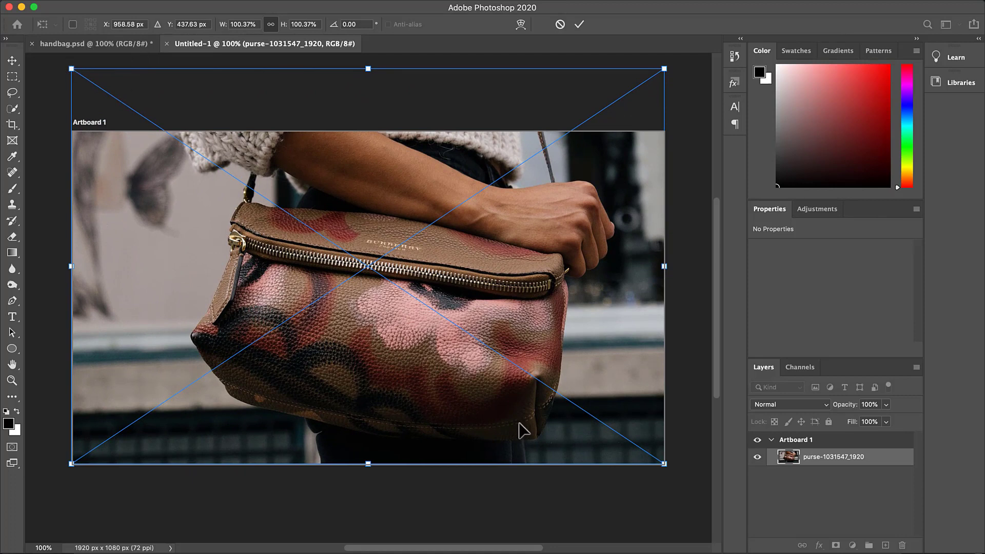
key(Return)
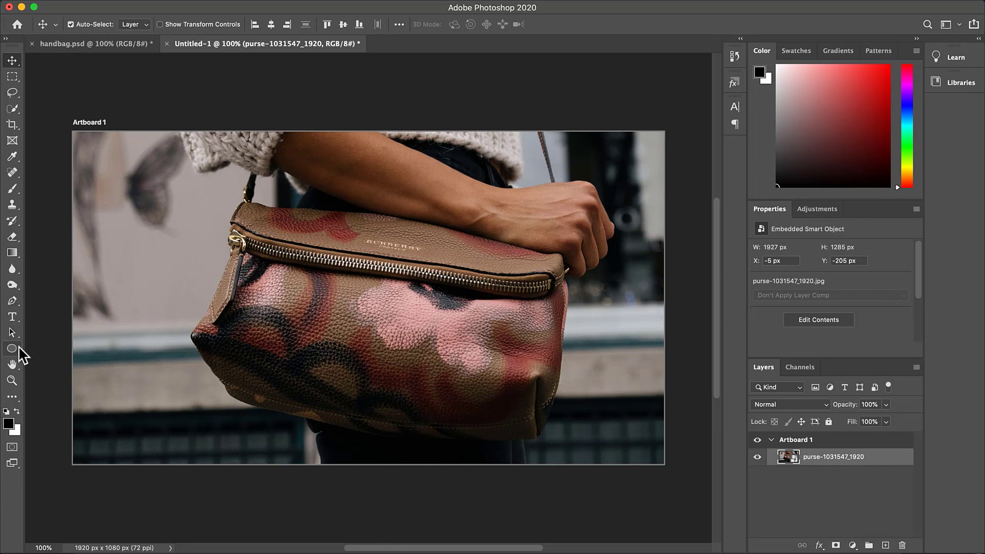
- Choose the Gradient tool with the second Basics preset, fading from the foreground color to transparent
click(13, 253)
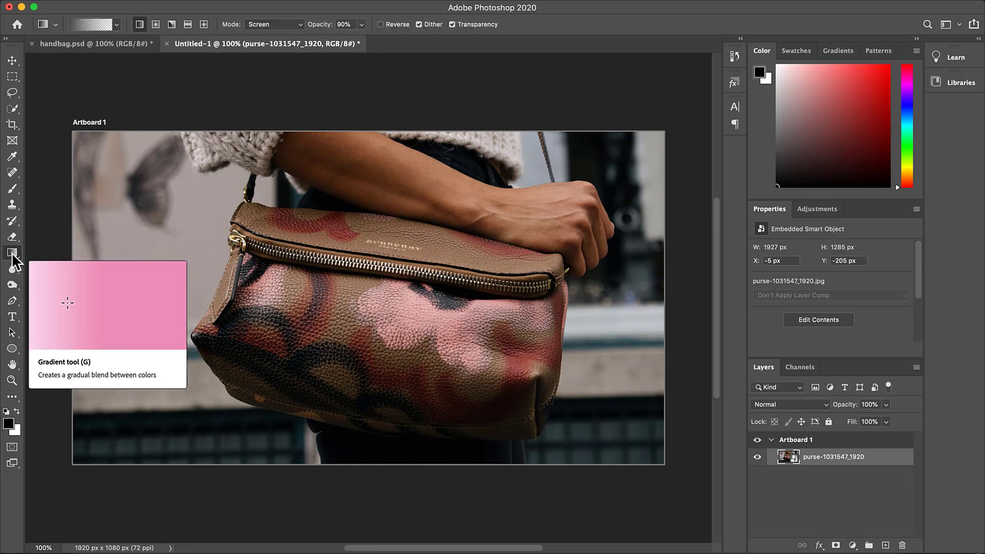
click(117, 25)
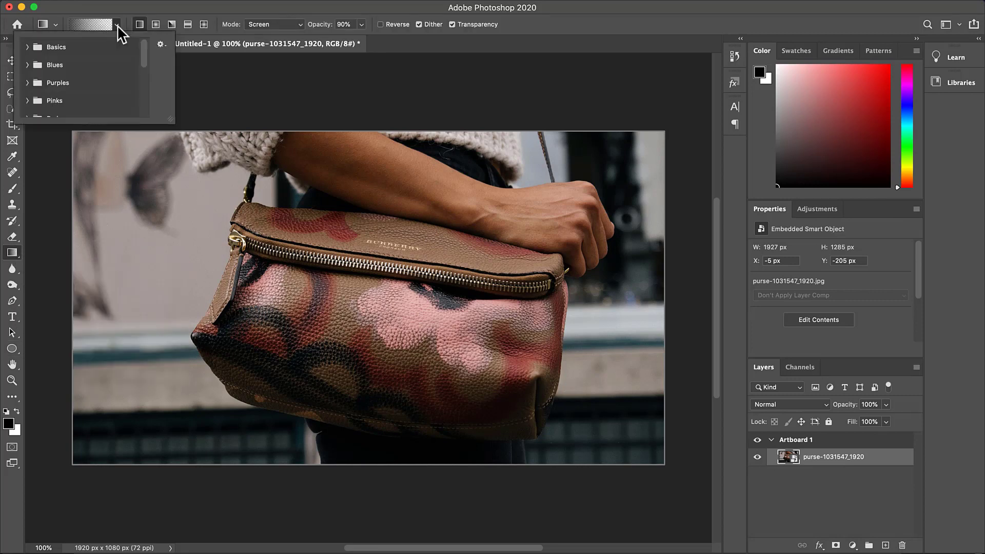
click(27, 47)
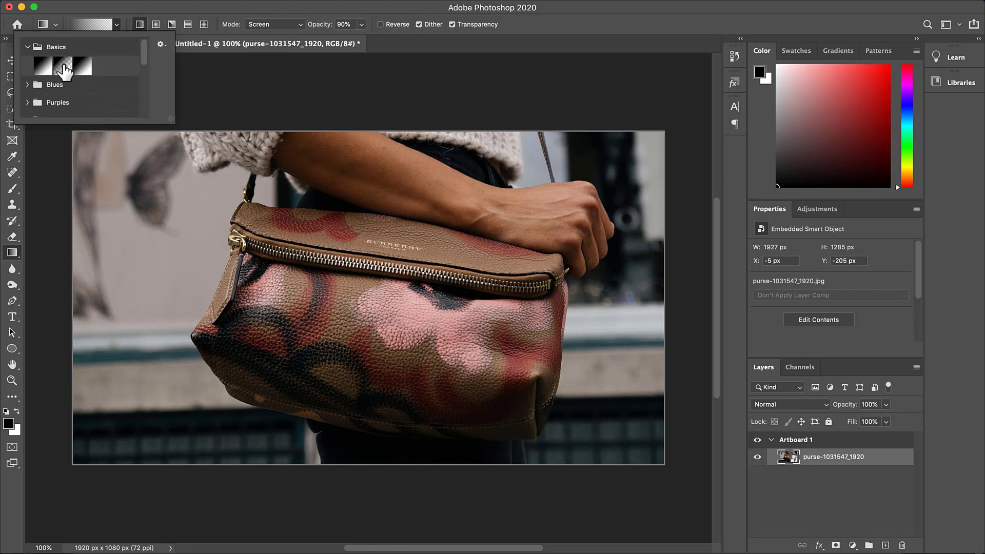
click(63, 66)
- Try to draw a black gradient upward from the lower edge of the purse photo's smart object
drag(62, 65, 352, 464)
click(597, 193)
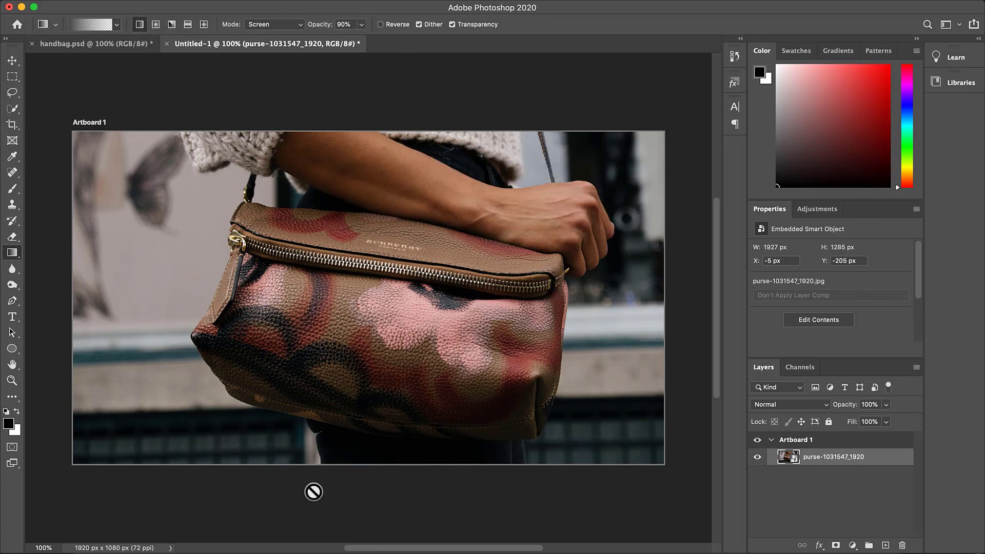
click(328, 465)
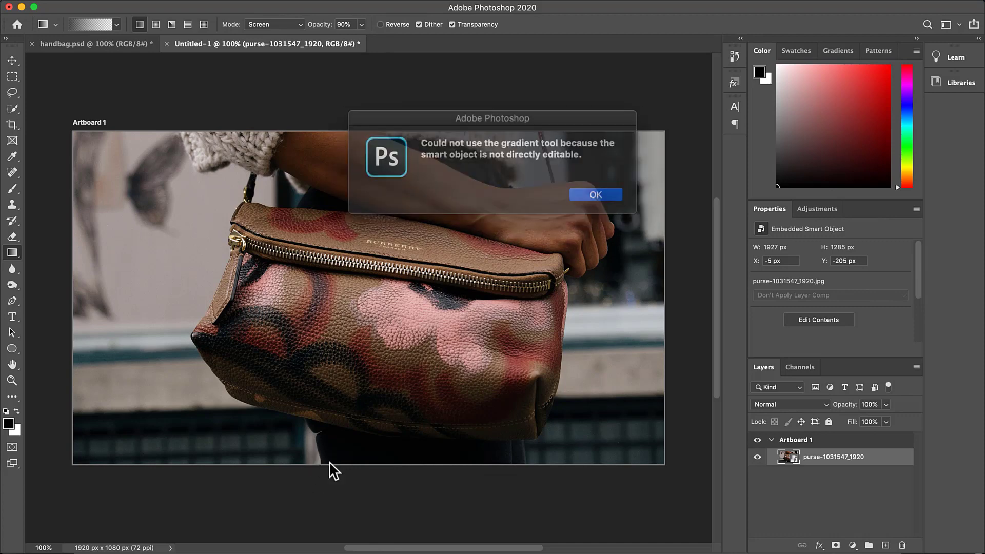
click(595, 192)
click(358, 404)
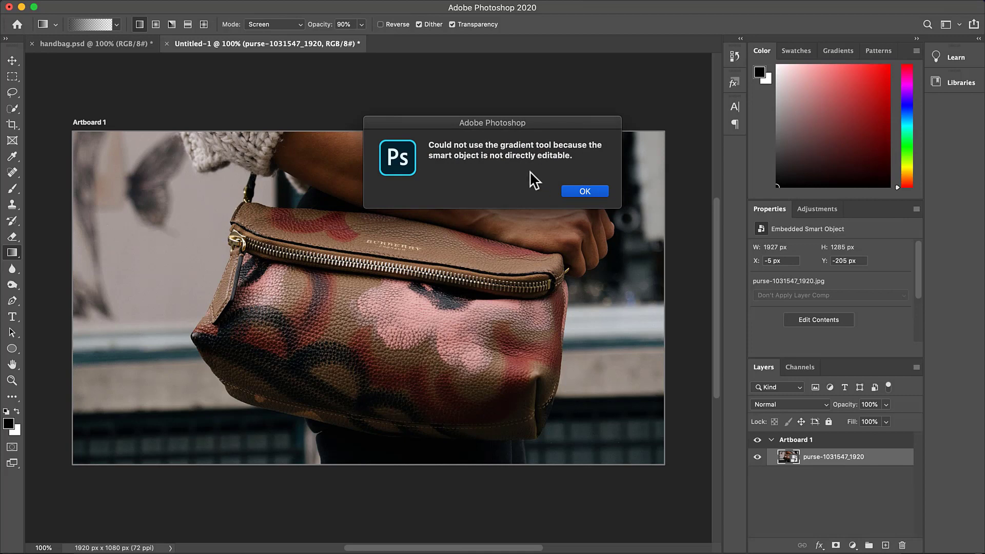
click(602, 192)
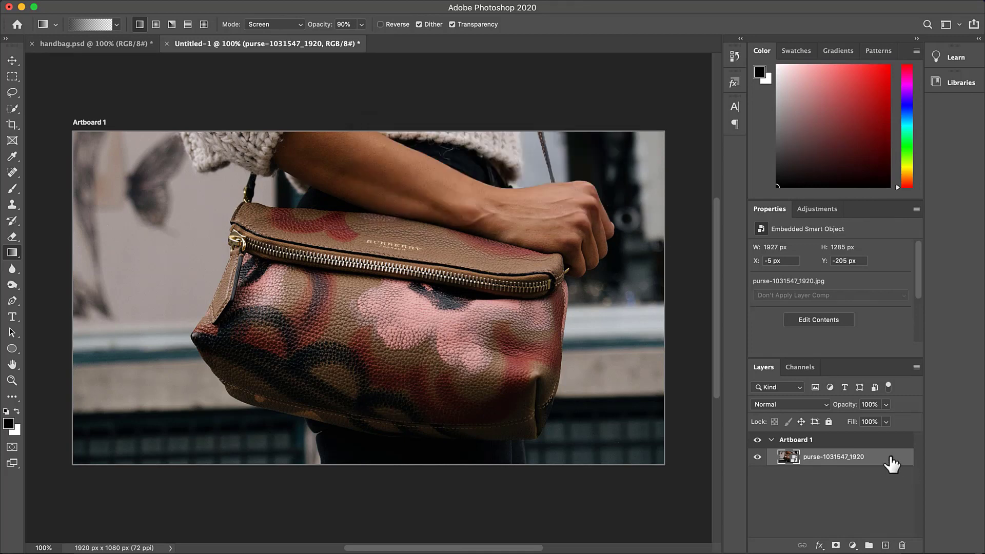
- Duplicate the purse photo layer and rasterize the copy so the gradient can be drawn on it
key(super+j)
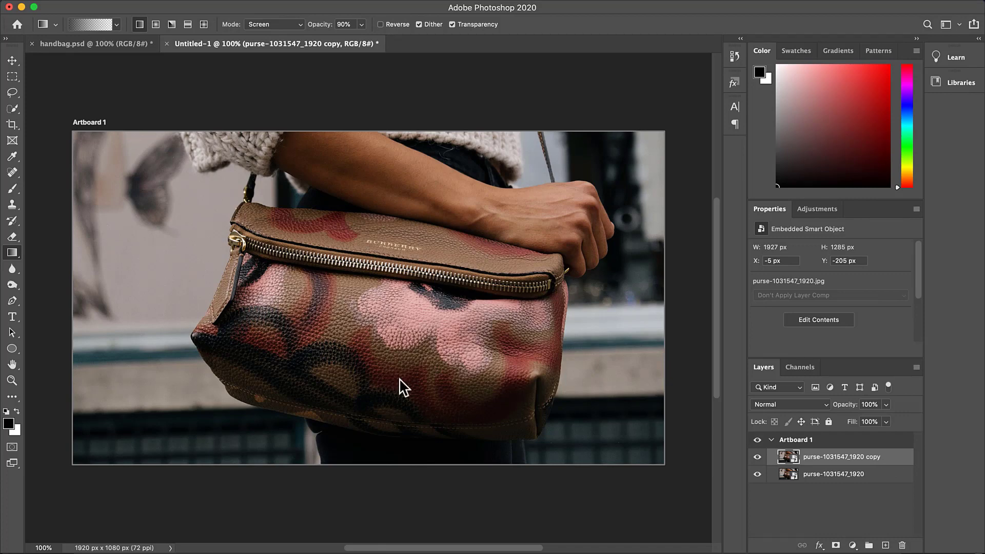
click(401, 388)
click(599, 192)
right_click(901, 456)
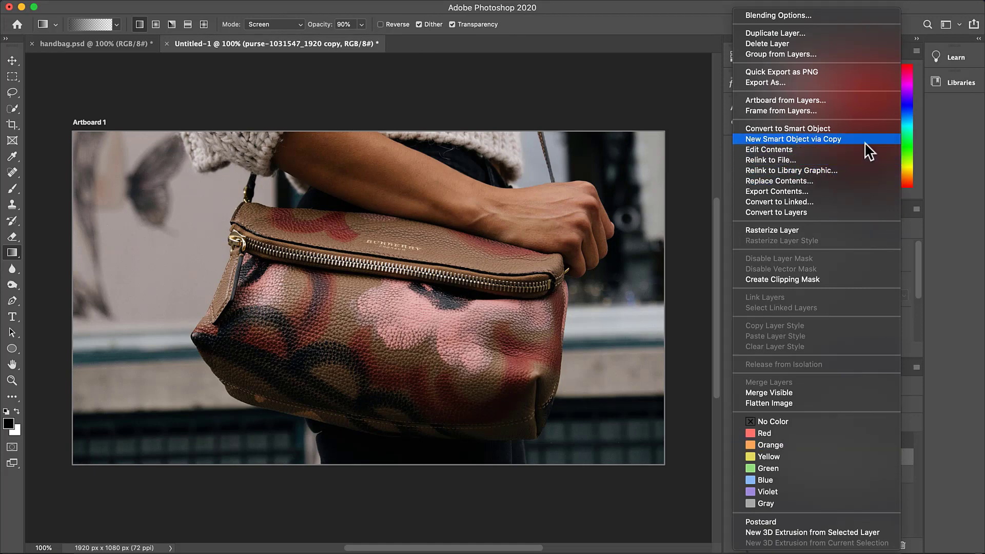
click(790, 229)
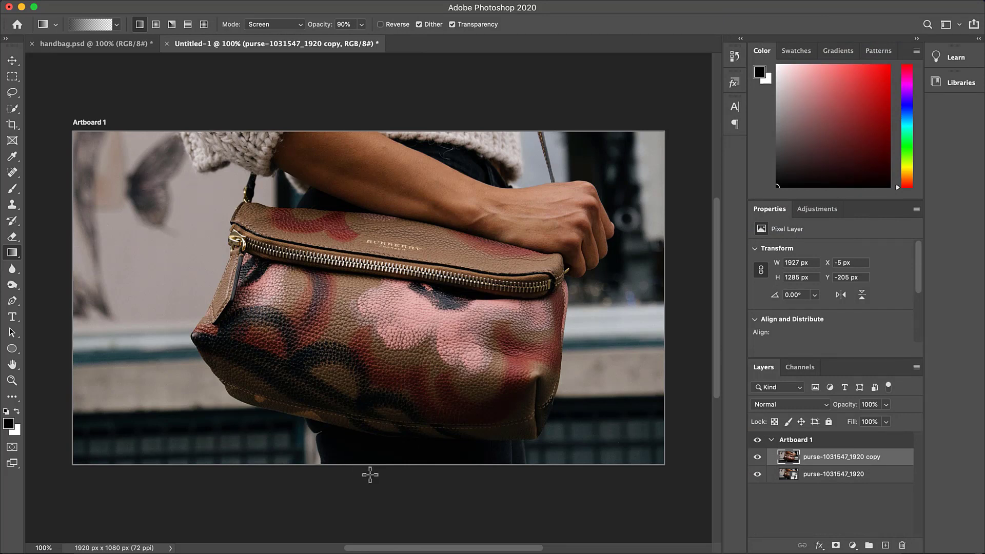
- Set the gradient blend mode to Normal and draw a black fade upward from the purse photo's lower edge
drag(370, 475, 376, 151)
key(alt+shift+n)
drag(359, 465, 355, 209)
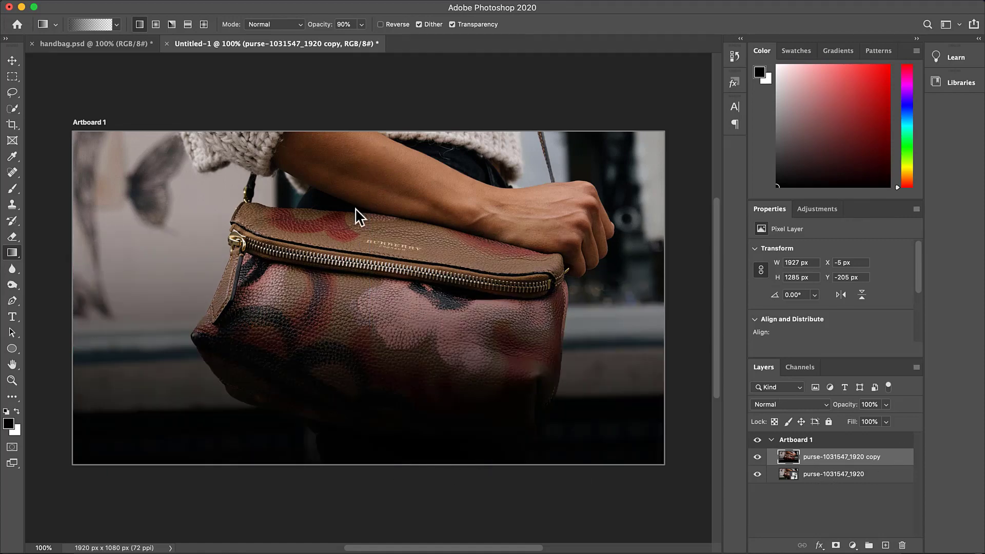
click(289, 23)
click(280, 23)
- Deepen the black fade over the lower part of the purse photo with several more upward gradients
drag(376, 483, 392, 173)
drag(383, 496, 387, 365)
drag(391, 509, 401, 405)
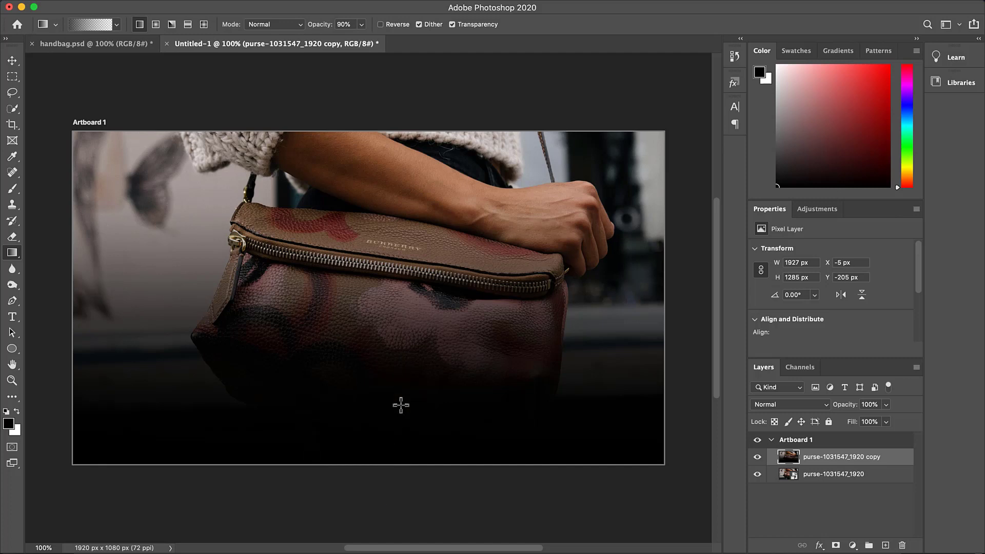
drag(384, 489, 391, 296)
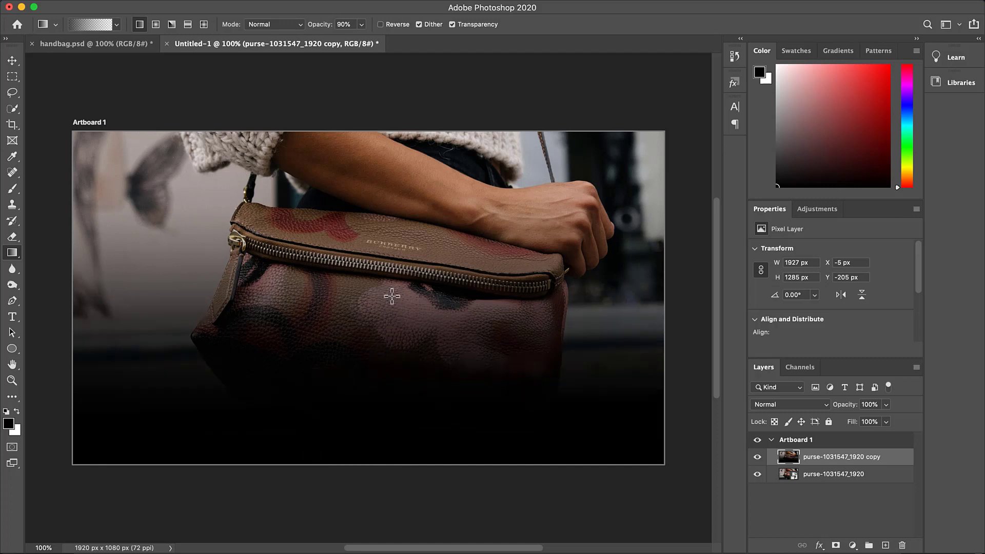
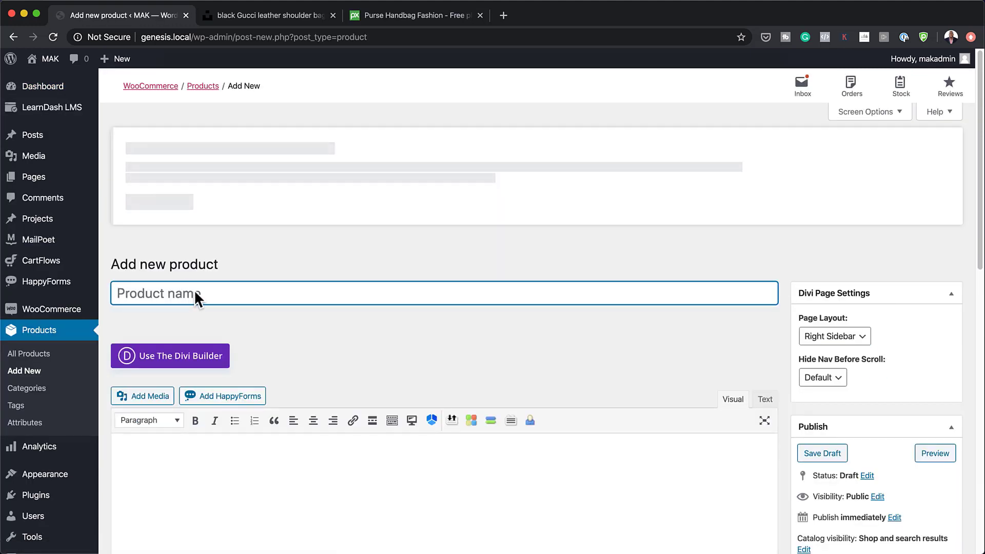
- Switch to the WooCommerce new product form in the browser and name the product Handbag
text(Han)
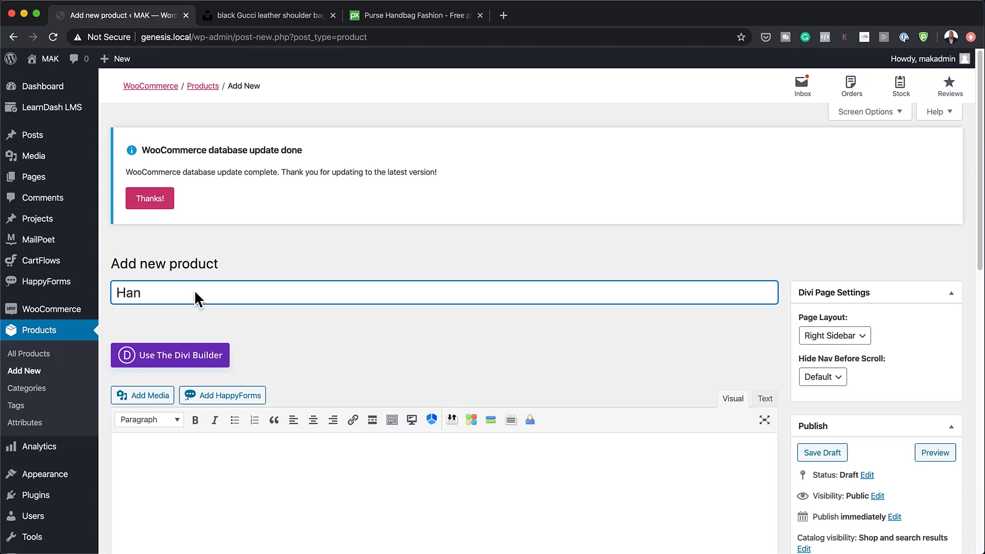
text(dbag)
key(Tab)
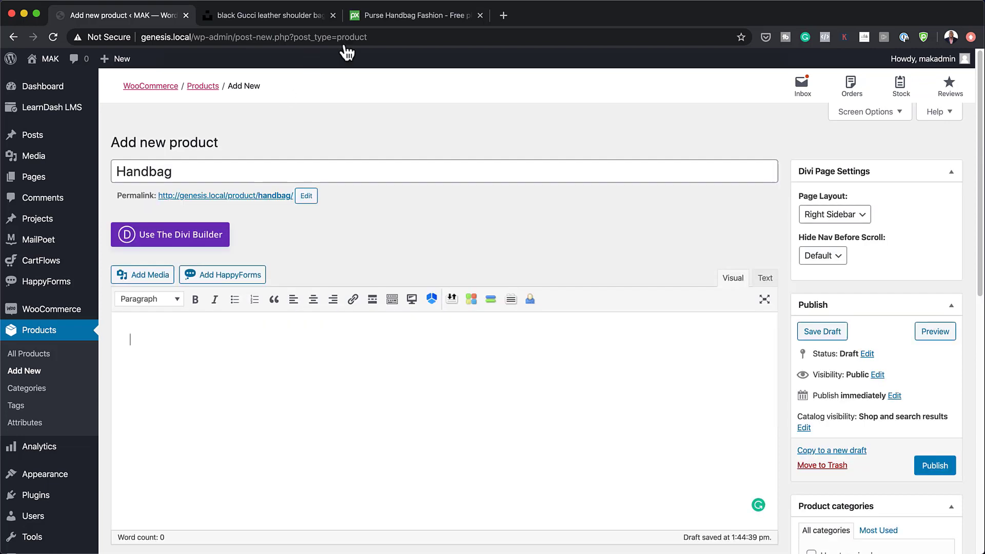
- Copy the first three short paragraphs from lorem2.com and paste them as the Handbag product's description
click(457, 20)
click(452, 36)
text(lore)
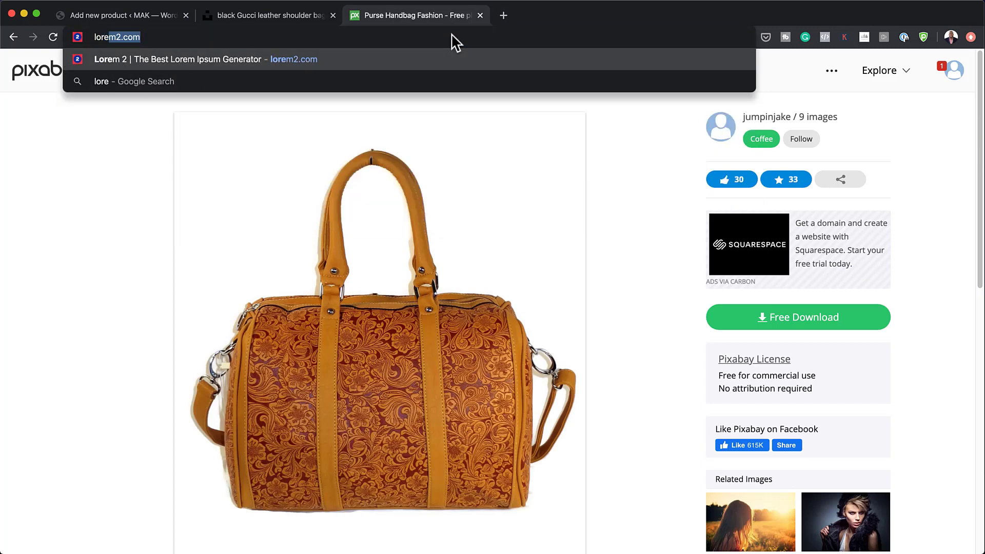
key(Return)
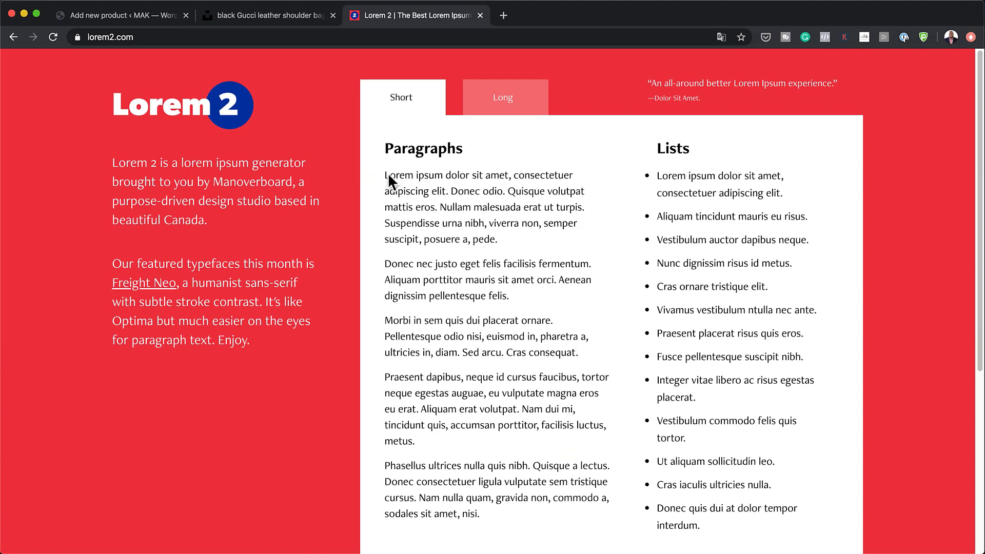
drag(385, 175, 585, 357)
key(super+c)
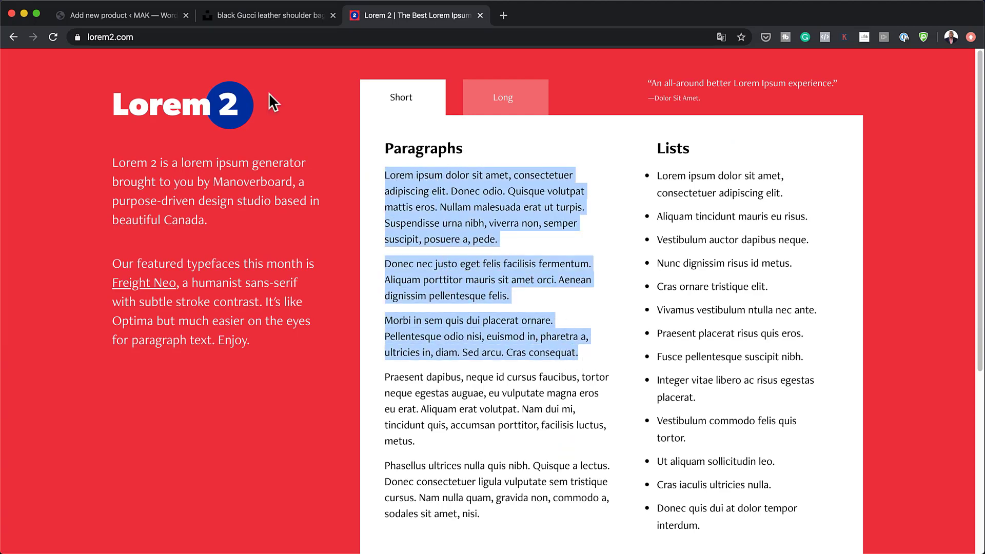
click(133, 15)
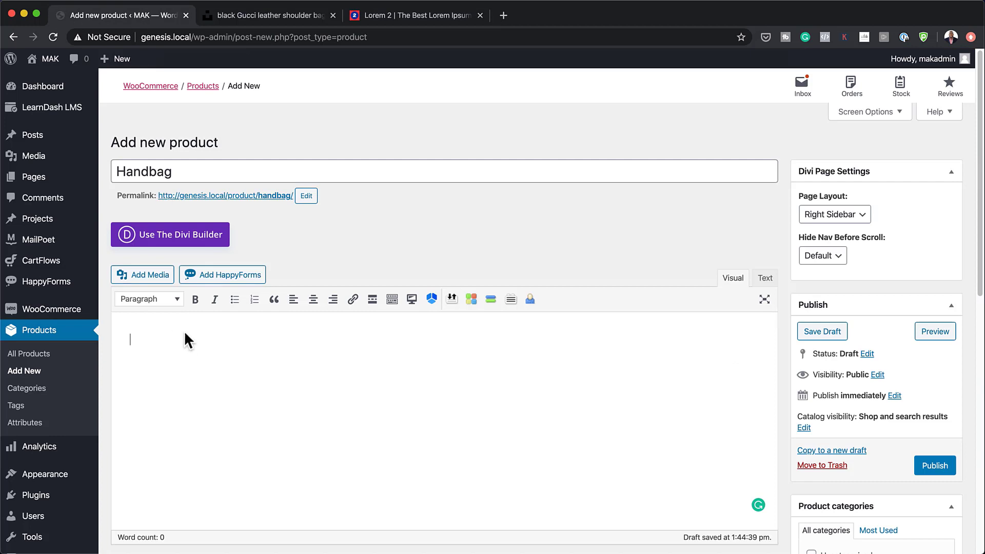
key(super+v)
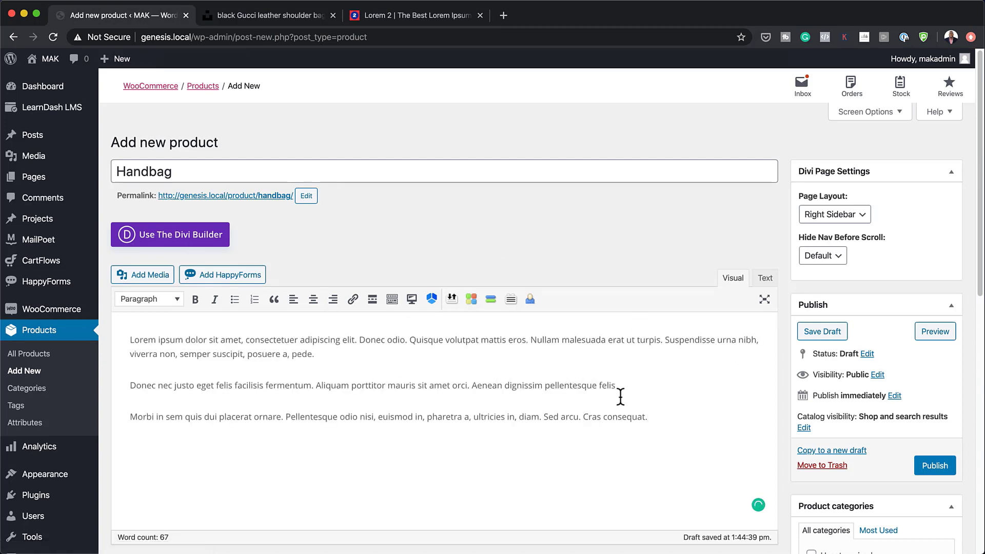
- Upload handbag.jpg from the Desktop and set it as the Handbag product's image
scroll(620, 400, down, 4)
scroll(621, 394, down, 3)
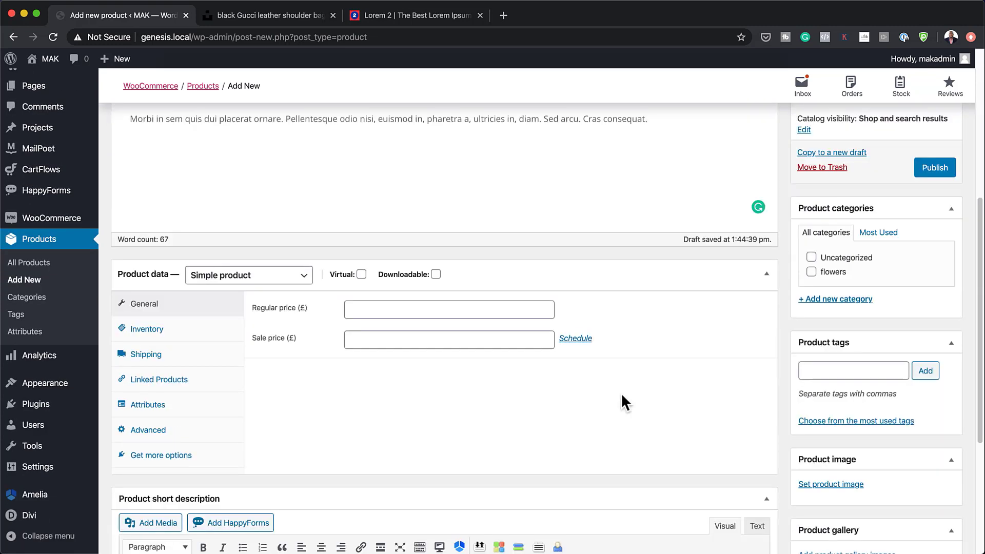
scroll(621, 393, down, 1)
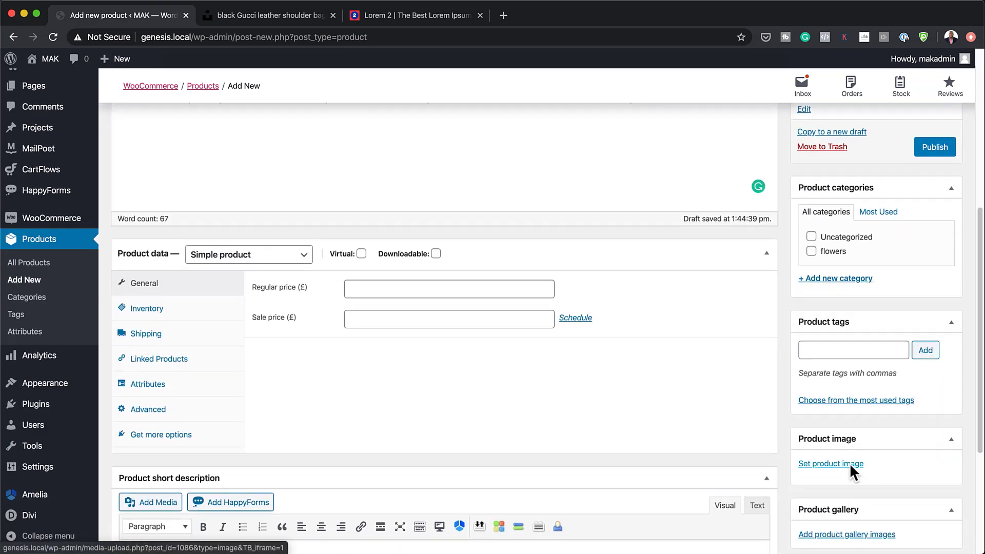
click(850, 464)
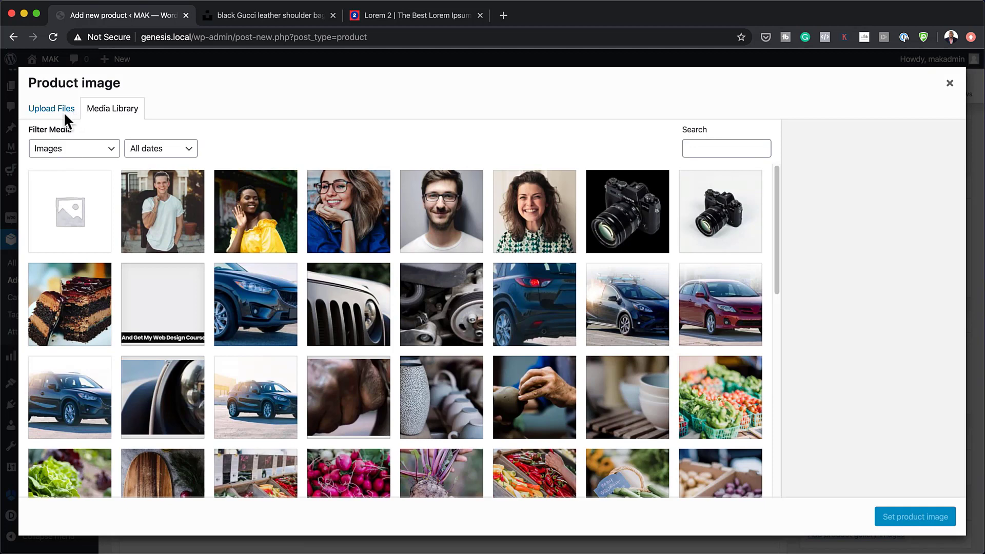
click(65, 109)
click(506, 300)
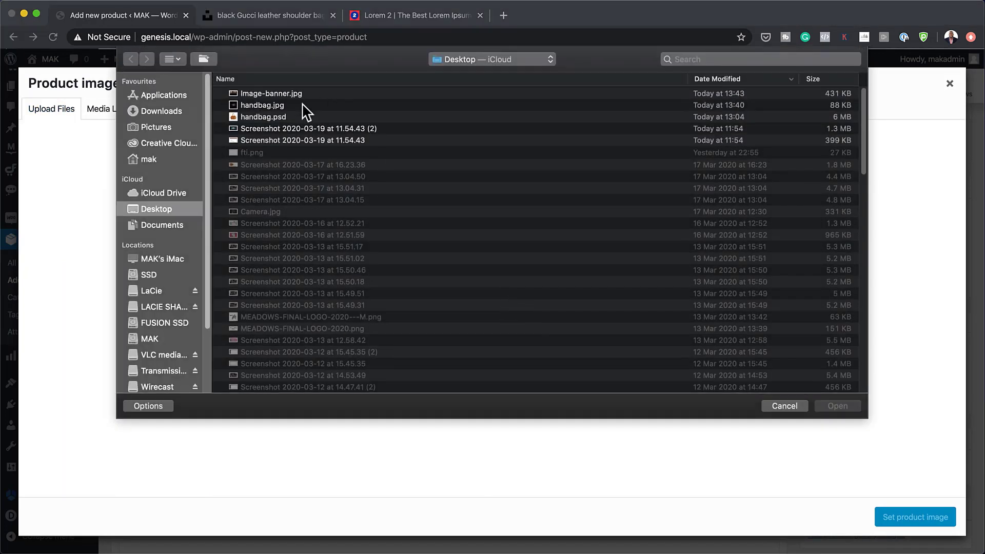
click(303, 105)
key(space)
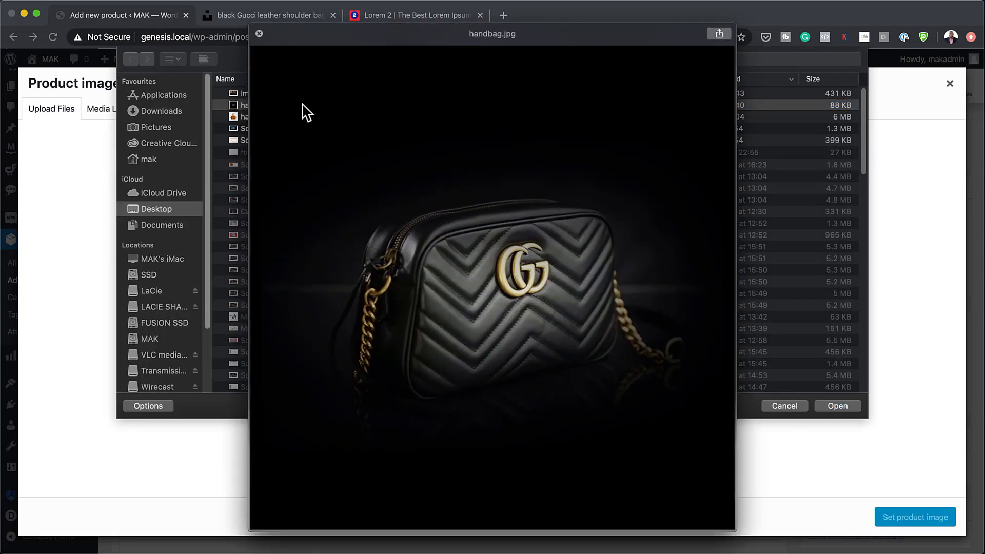
key(space)
key(Return)
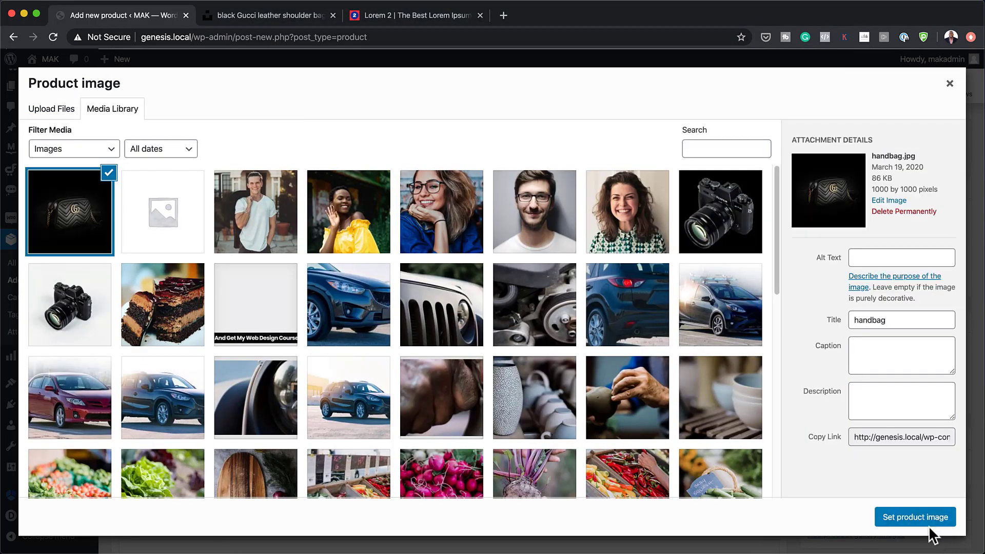
click(916, 517)
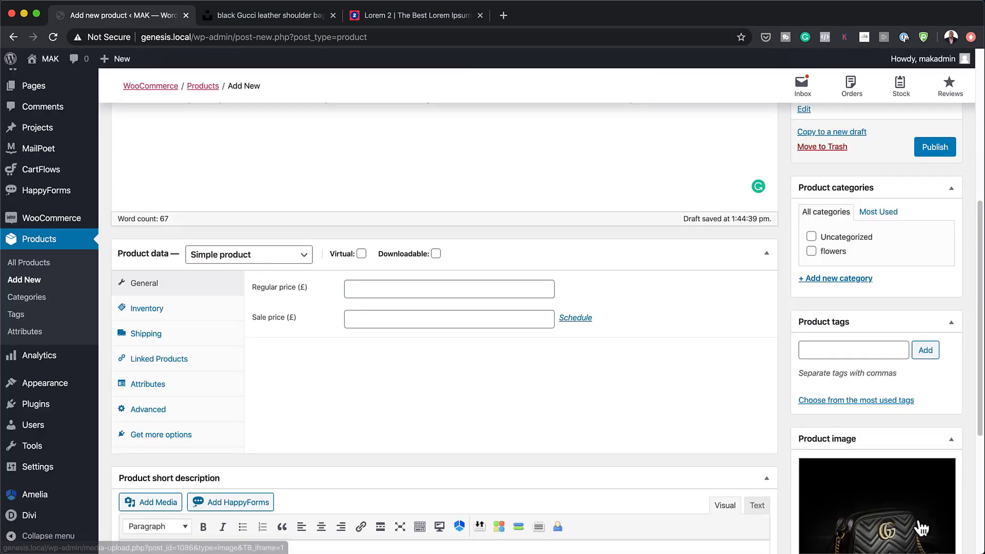
- Set the product's regular price to £699
scroll(800, 400, down, 5)
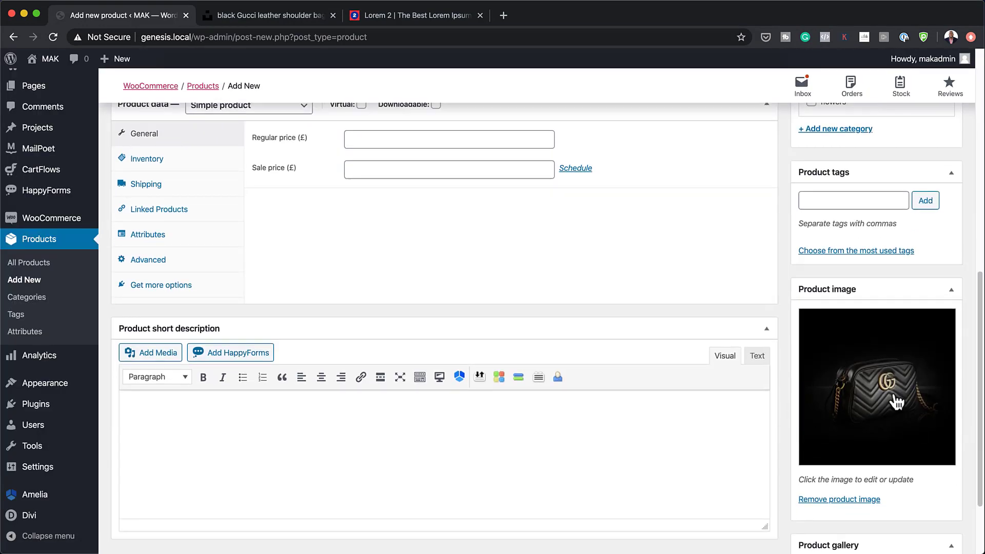
scroll(785, 413, up, 10)
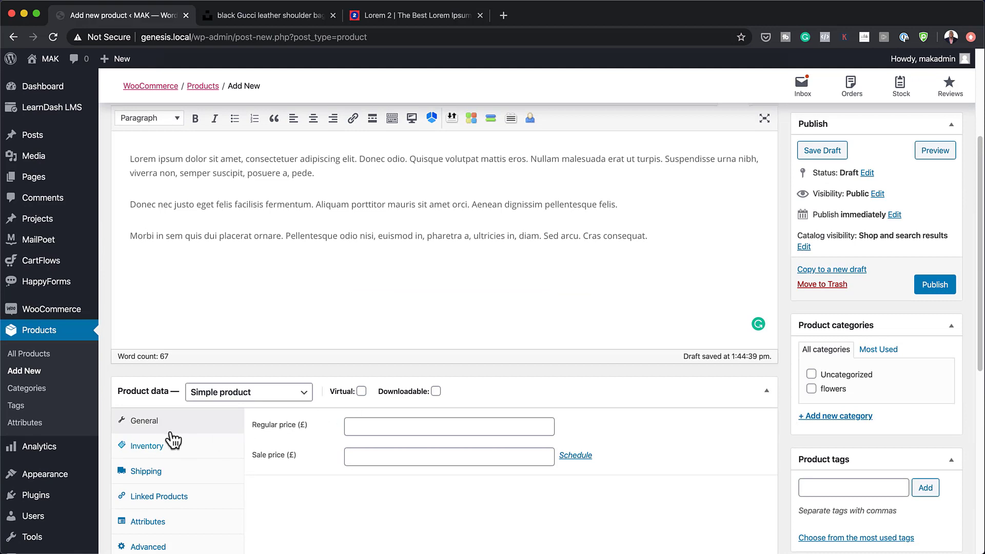
click(400, 426)
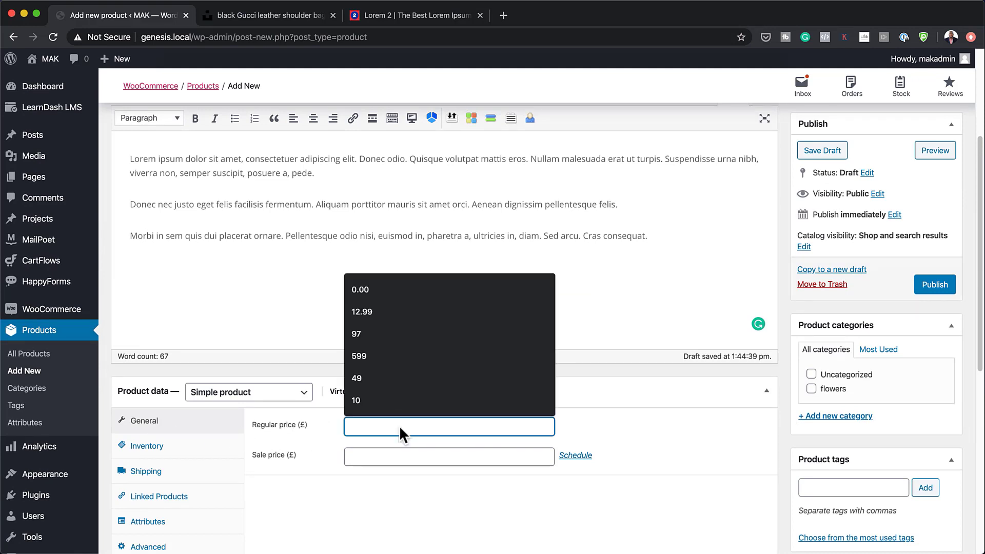
text(699)
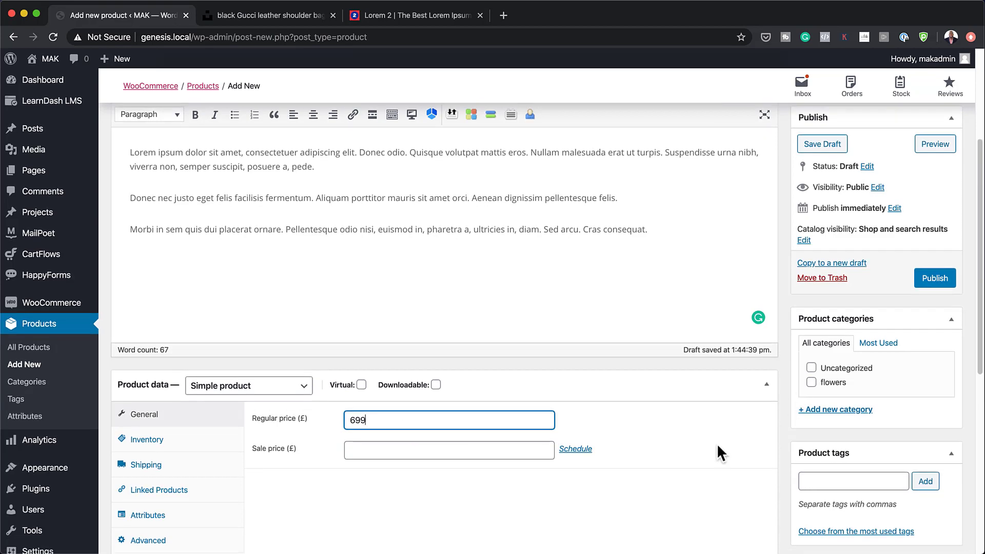
- Paste lorem2.com's second and third short paragraphs into the product short description, merge them into one paragraph, and publish the product
scroll(713, 445, down, 5)
scroll(712, 451, down, 5)
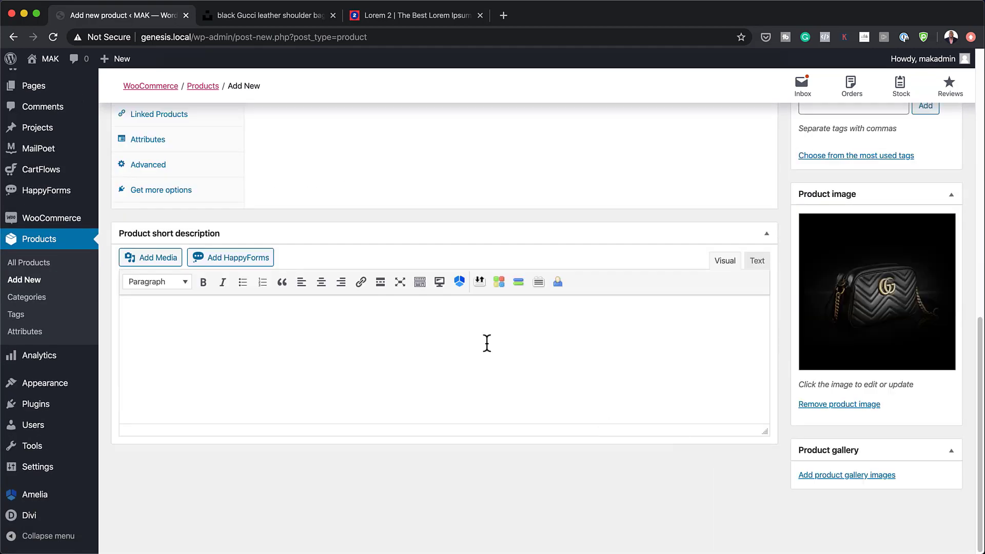
click(402, 14)
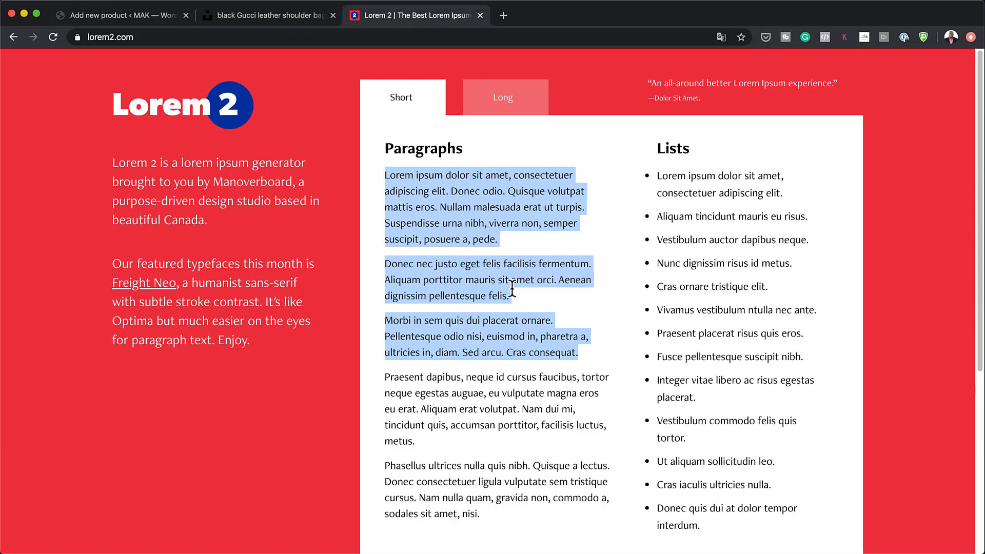
click(446, 288)
drag(385, 262, 589, 354)
key(super+c)
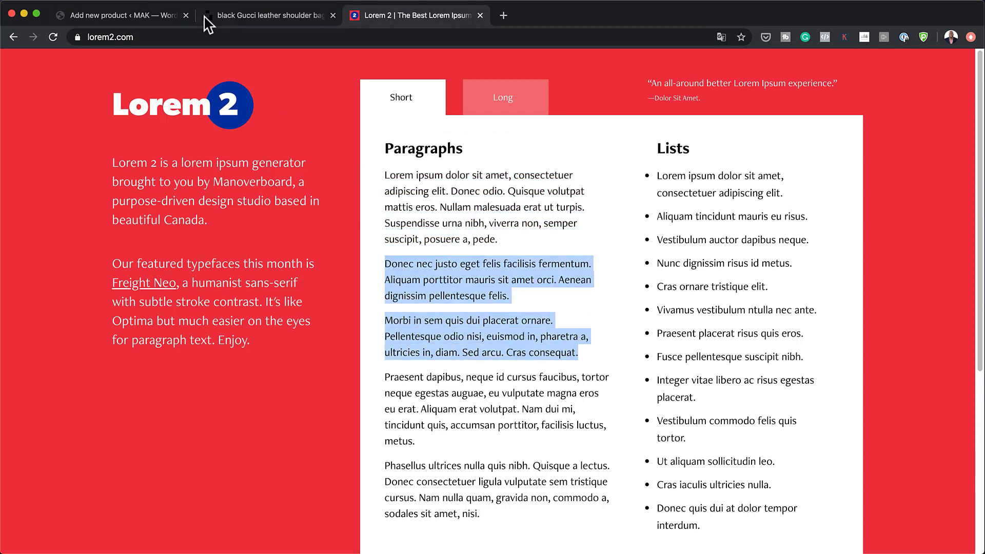
click(170, 15)
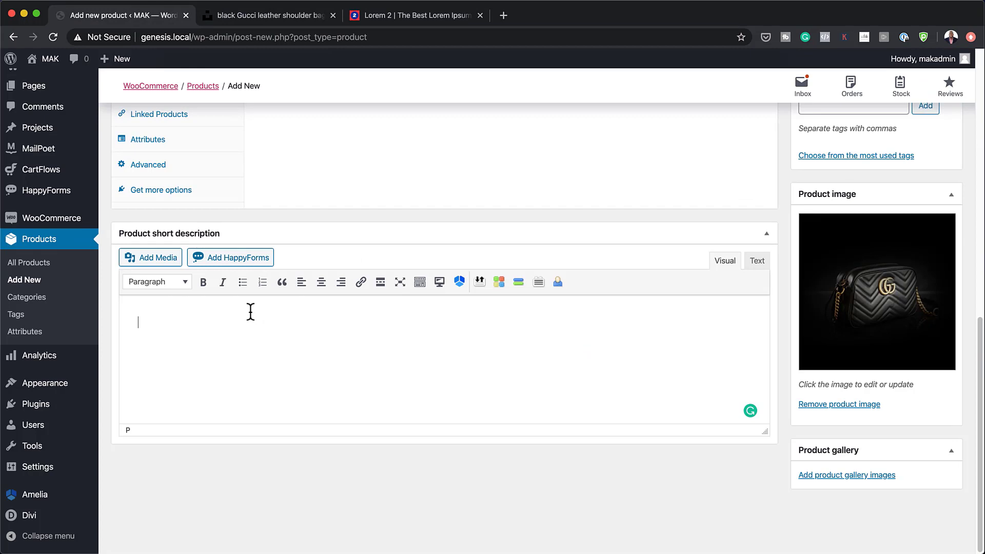
key(super+v)
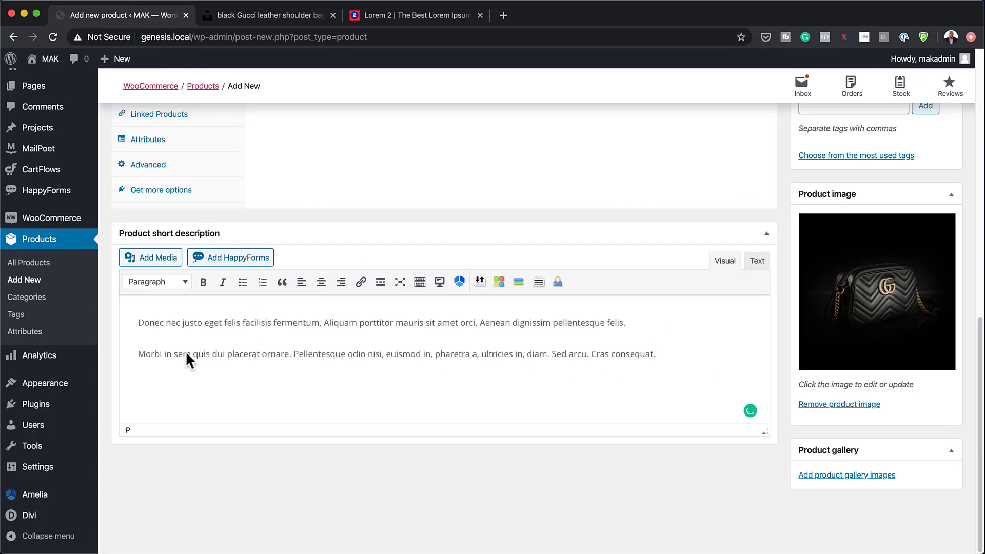
key(BackSpace)
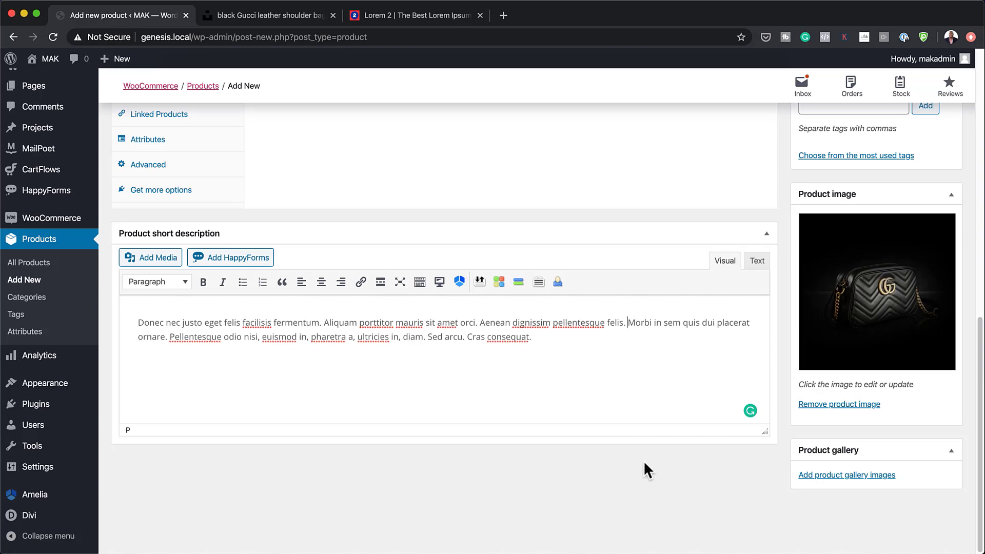
scroll(696, 453, up, 8)
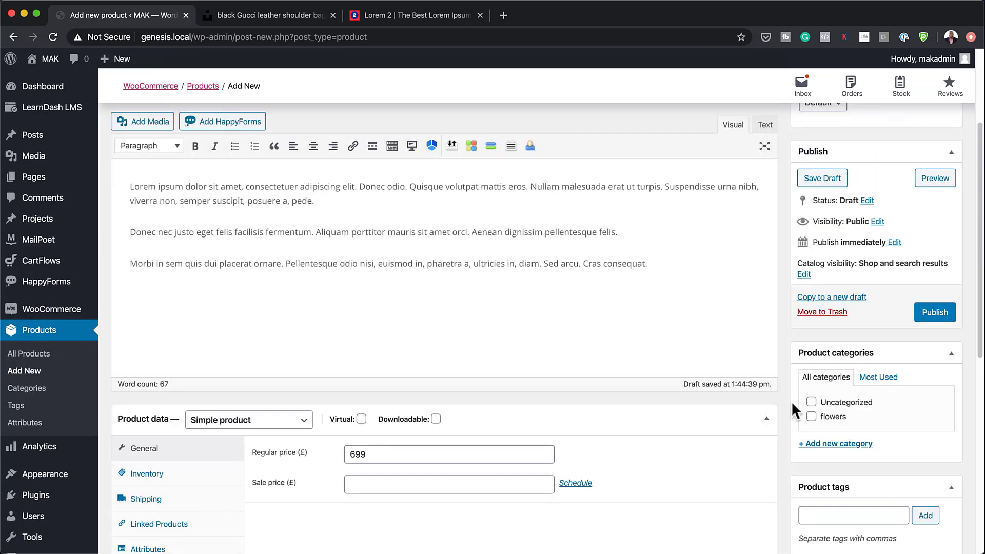
click(933, 317)
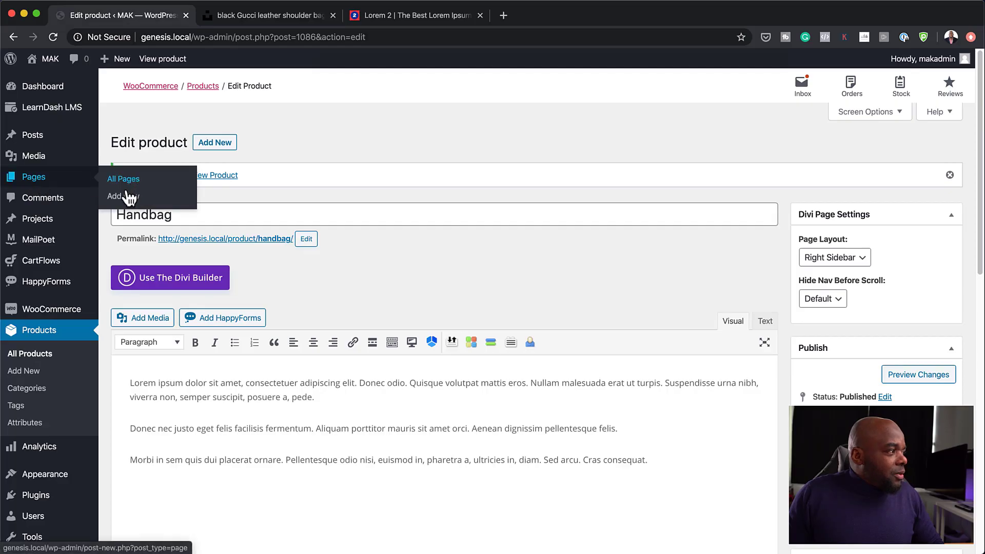
- Create a new WordPress page titled Handbag and start building it from scratch with the Divi Builder
click(126, 200)
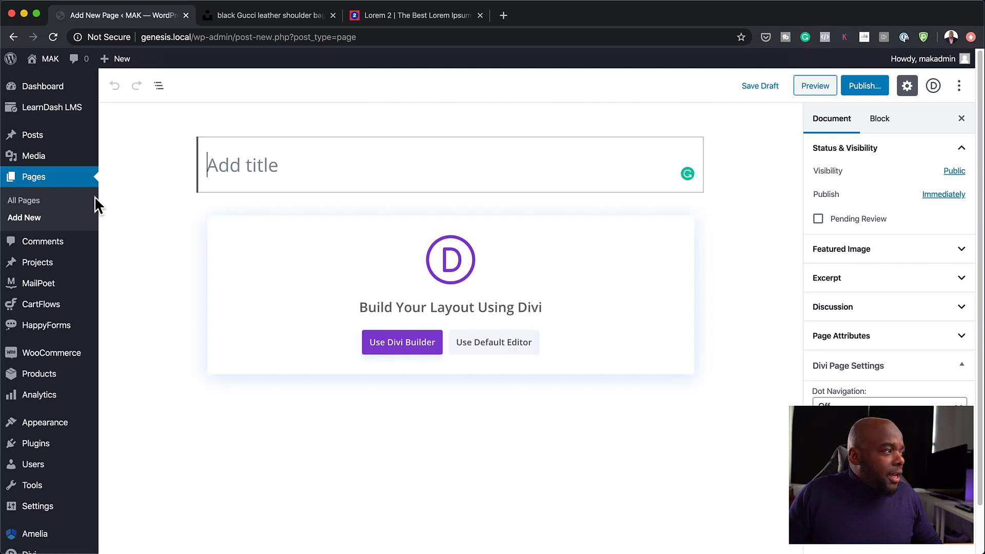
text(Handbag)
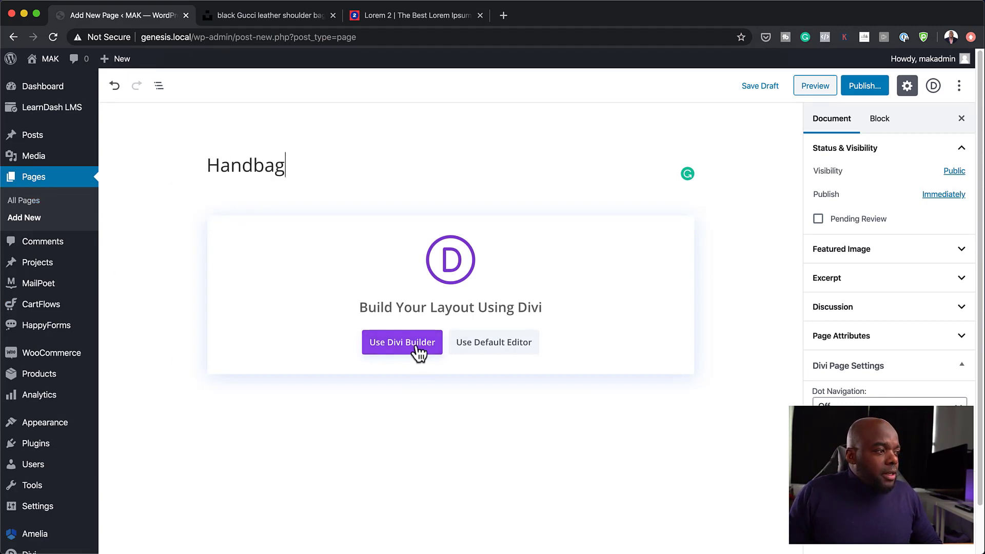
click(402, 342)
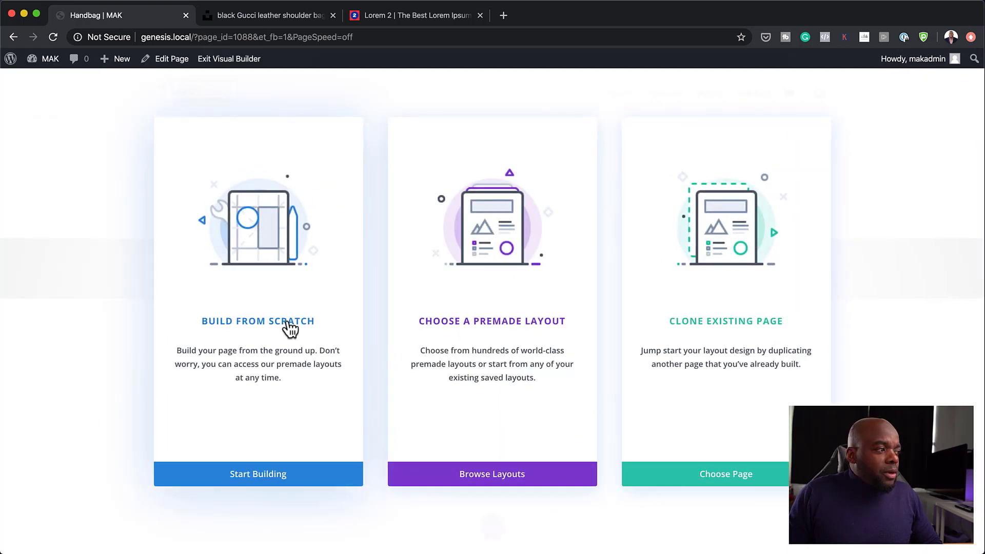
click(289, 329)
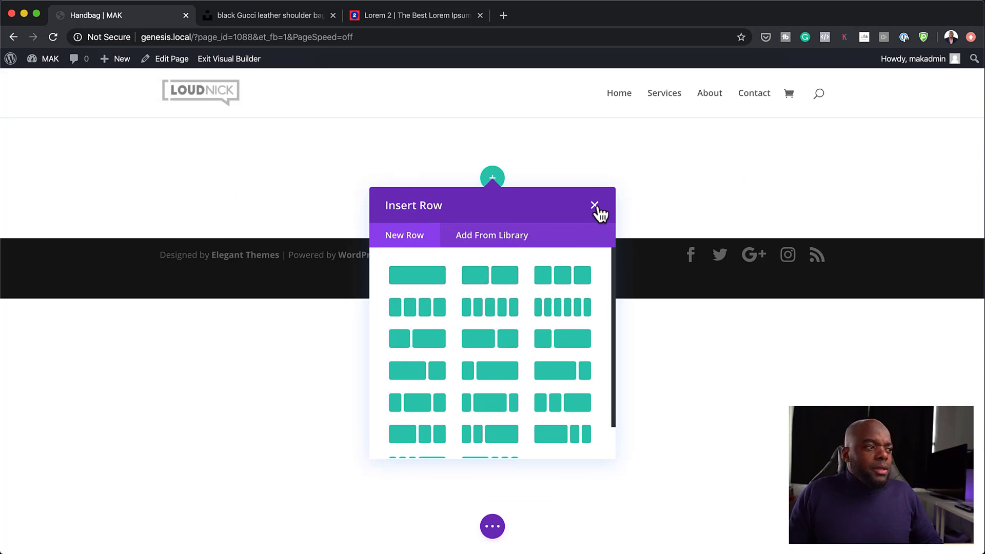
- Insert a single-column row in the page's first section and leave it without a module
click(437, 281)
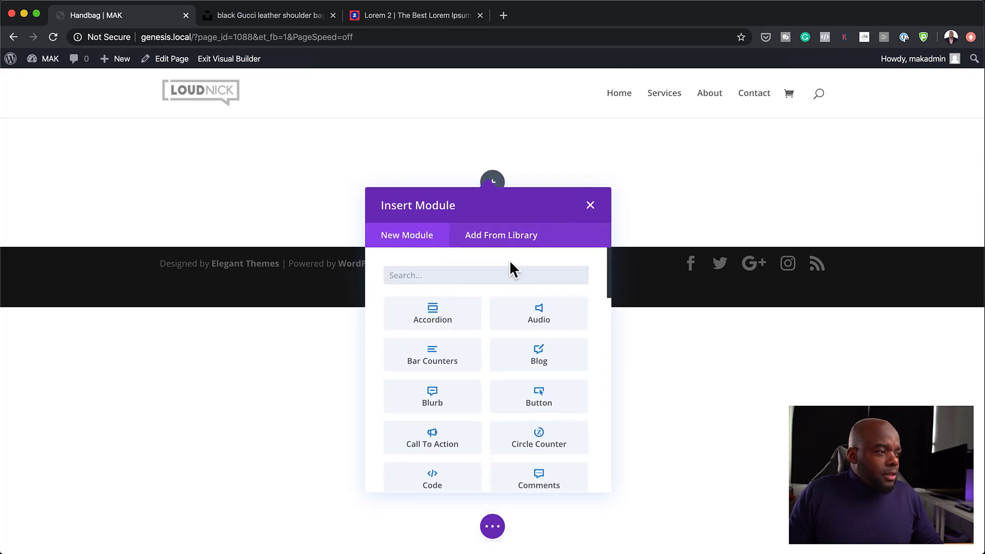
text(text)
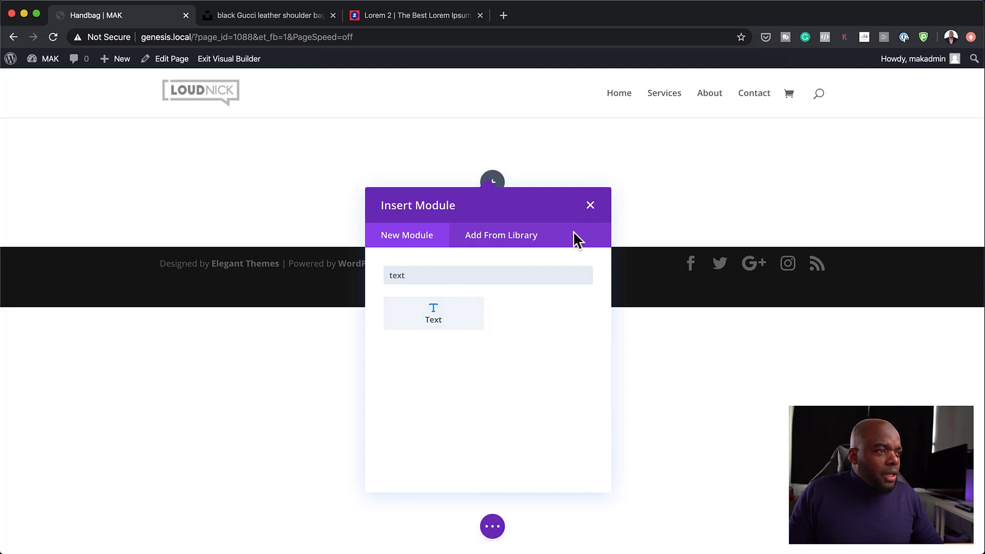
click(590, 207)
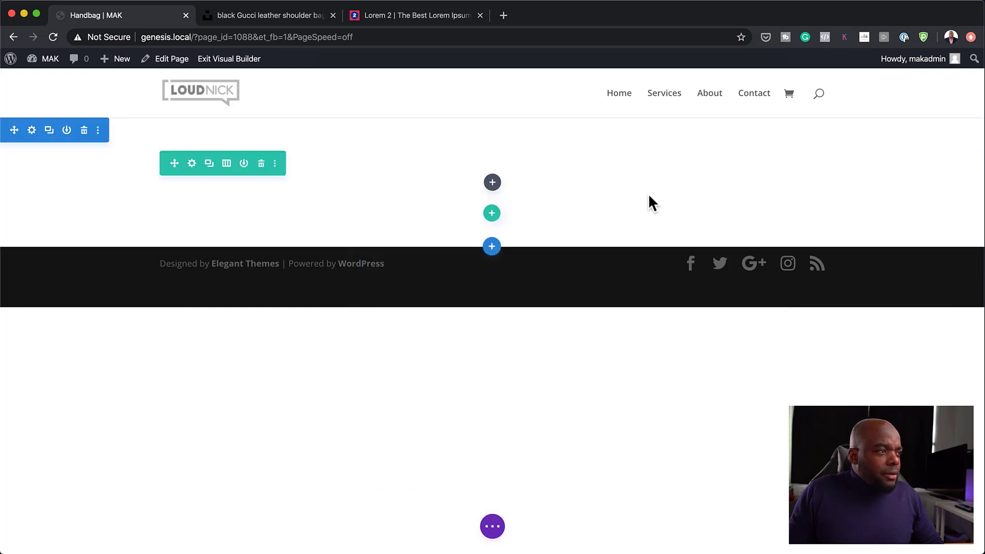
- Upload Image-banner.jpg from the Desktop, set it as the section's background image, and save the section settings
click(32, 131)
click(53, 182)
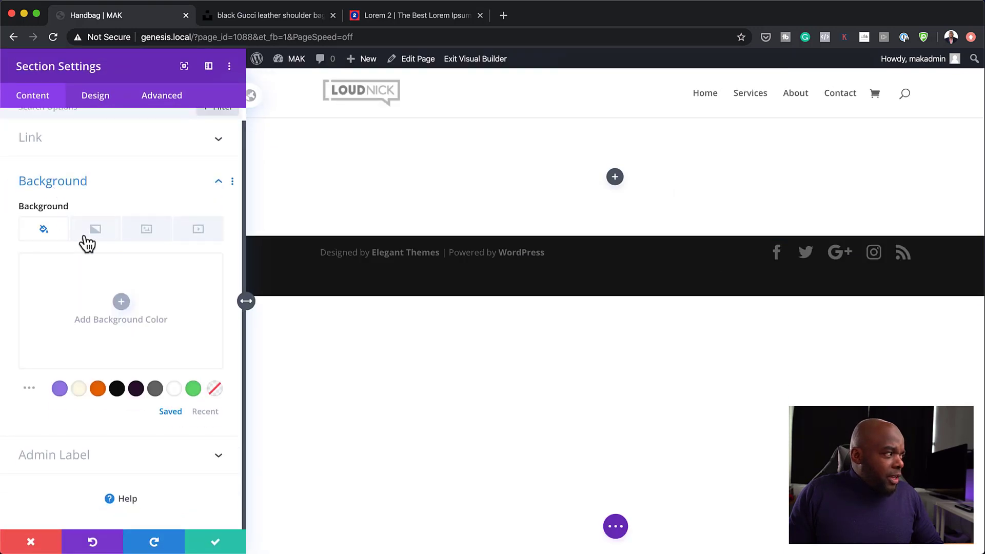
click(145, 239)
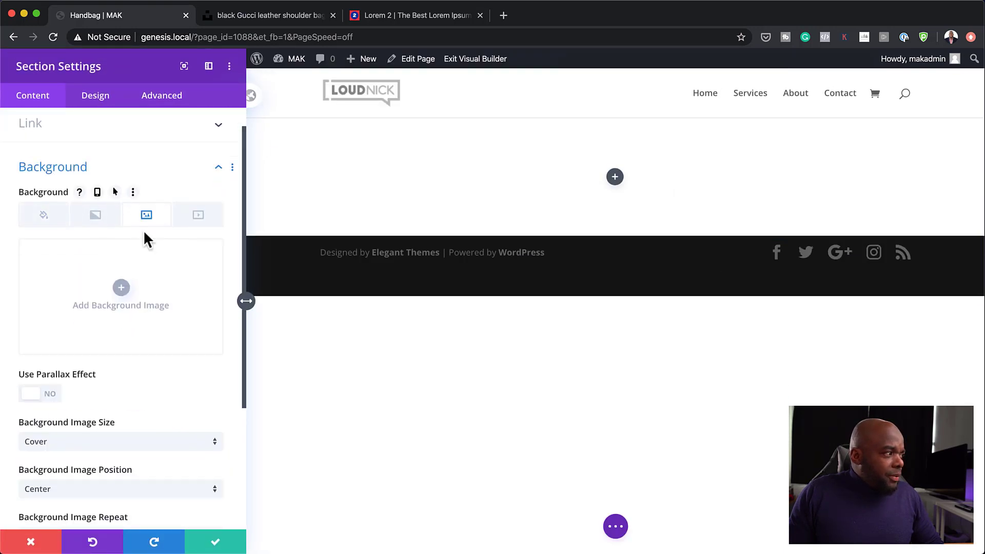
click(121, 290)
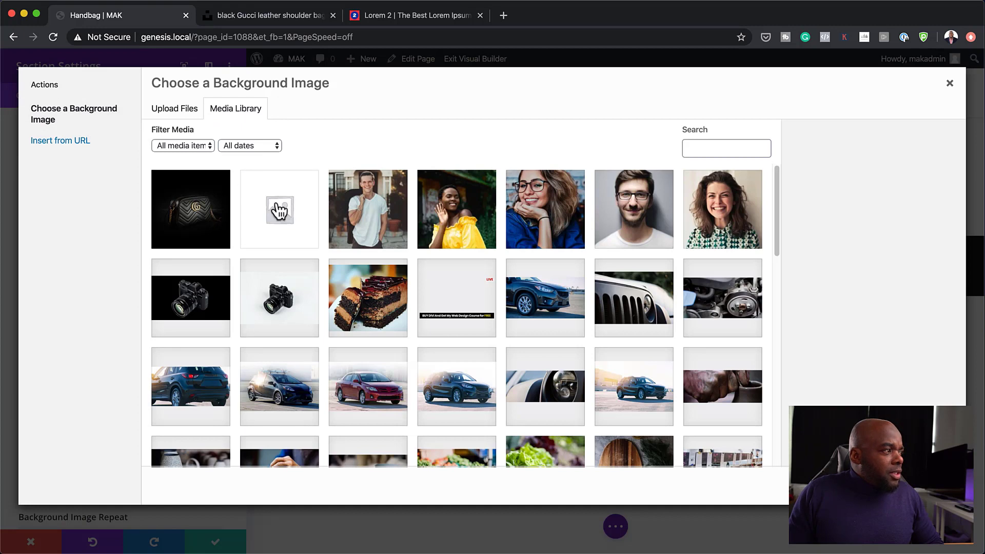
click(188, 118)
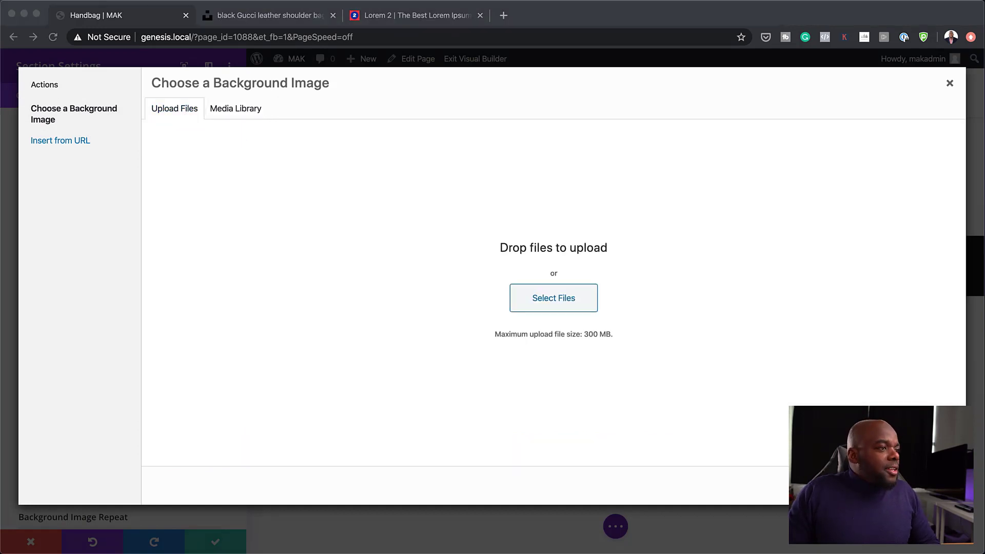
click(563, 301)
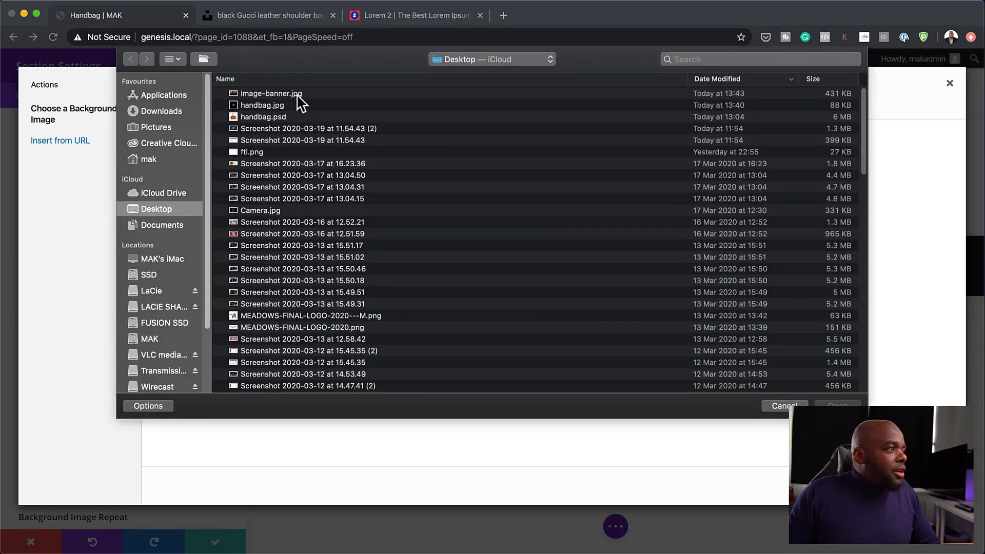
click(347, 95)
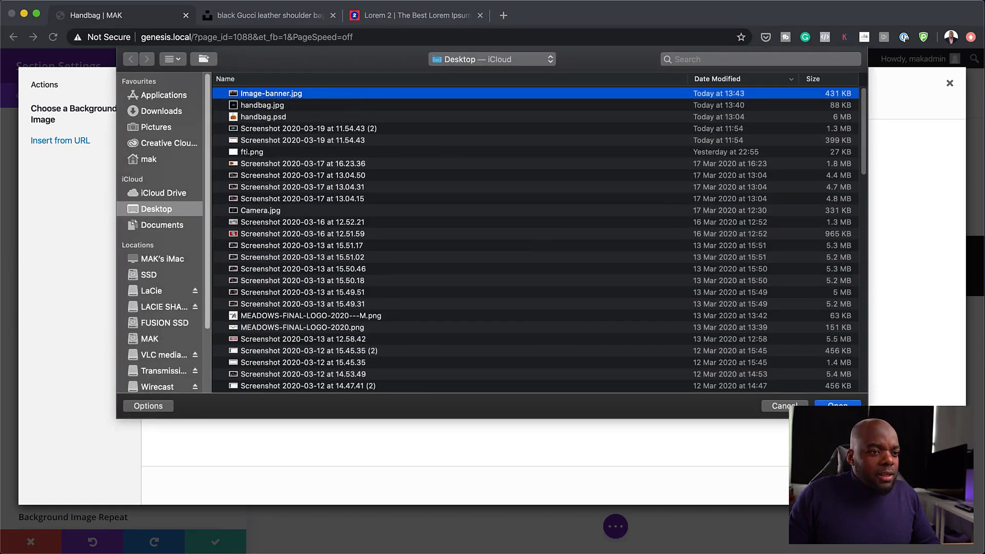
click(838, 407)
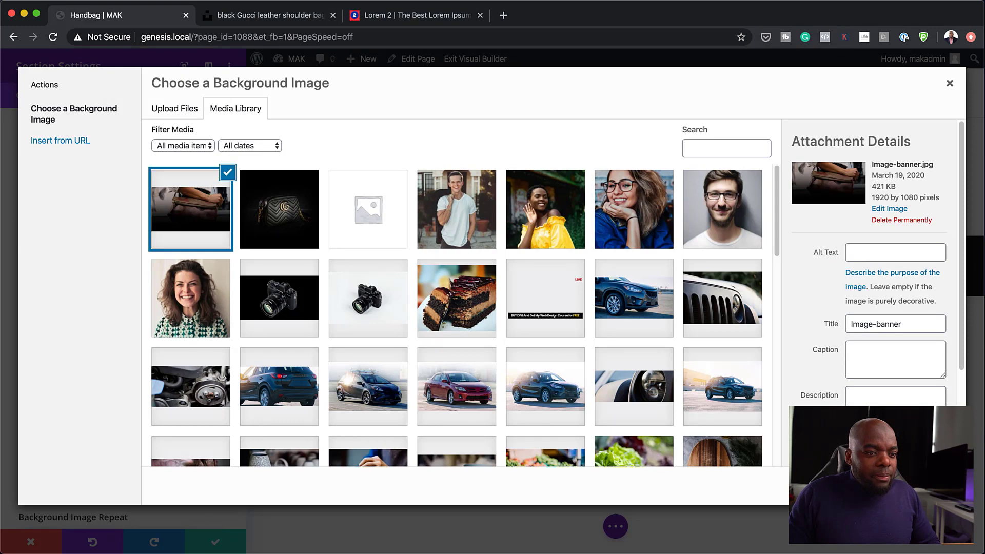
click(915, 486)
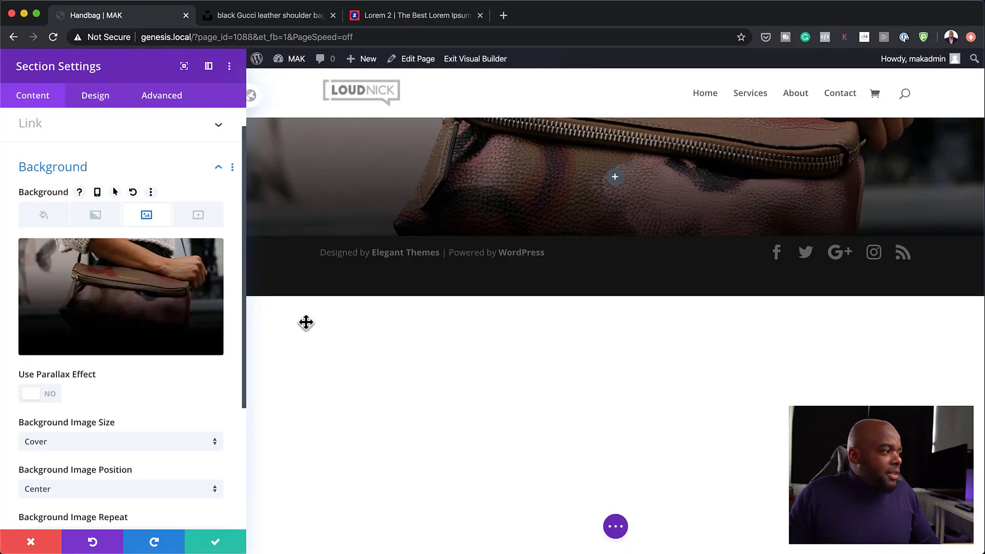
click(215, 545)
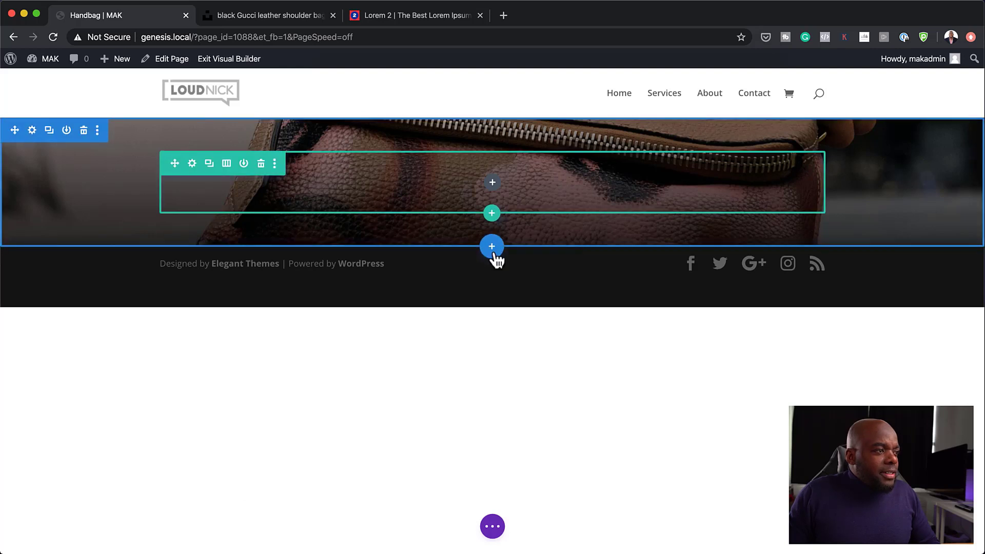
- Add a regular section below the banner with a three-fifths and two-fifths two-column row, leaving both columns without a module
click(493, 253)
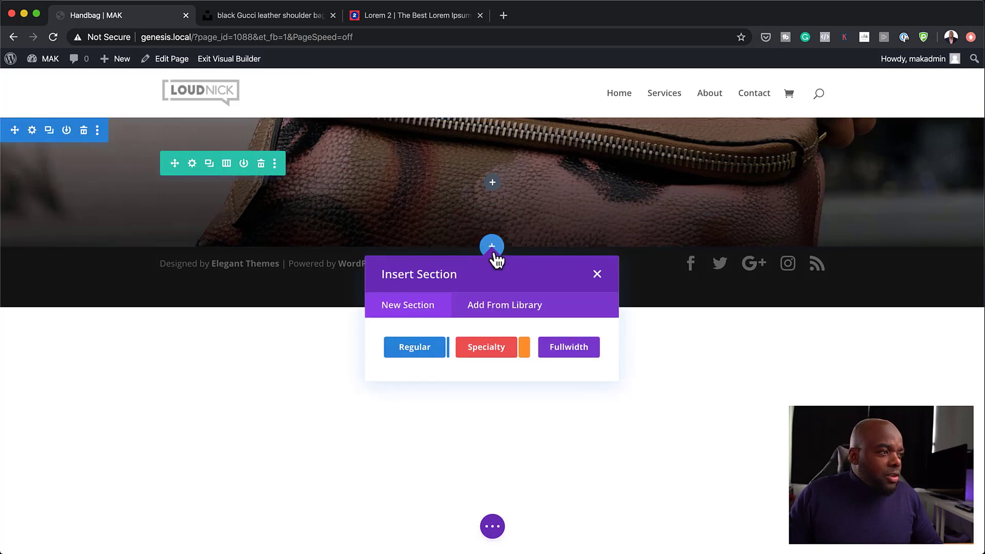
click(428, 348)
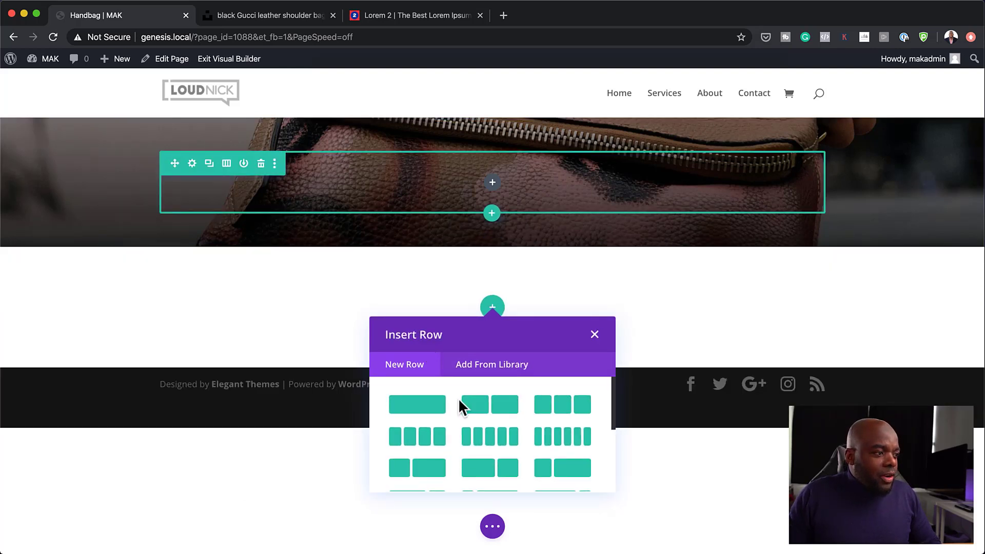
click(490, 468)
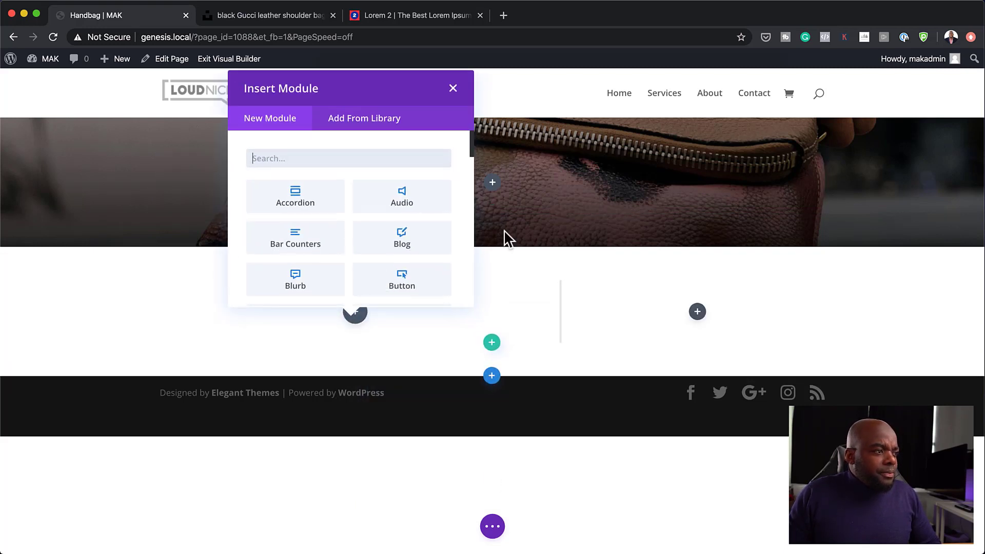
click(454, 88)
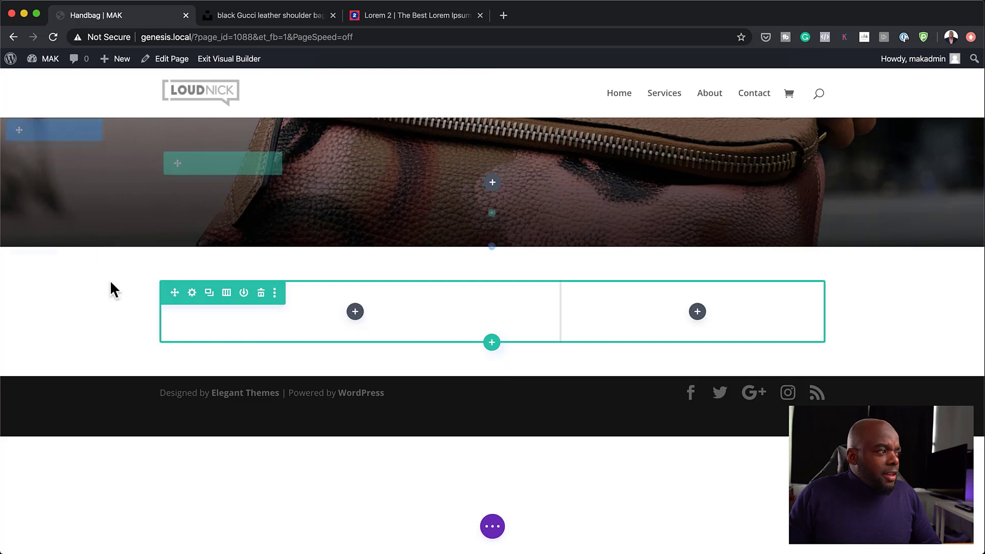
- Set the new section's background to the near-black colour #0a0a0a and save the section settings
click(33, 261)
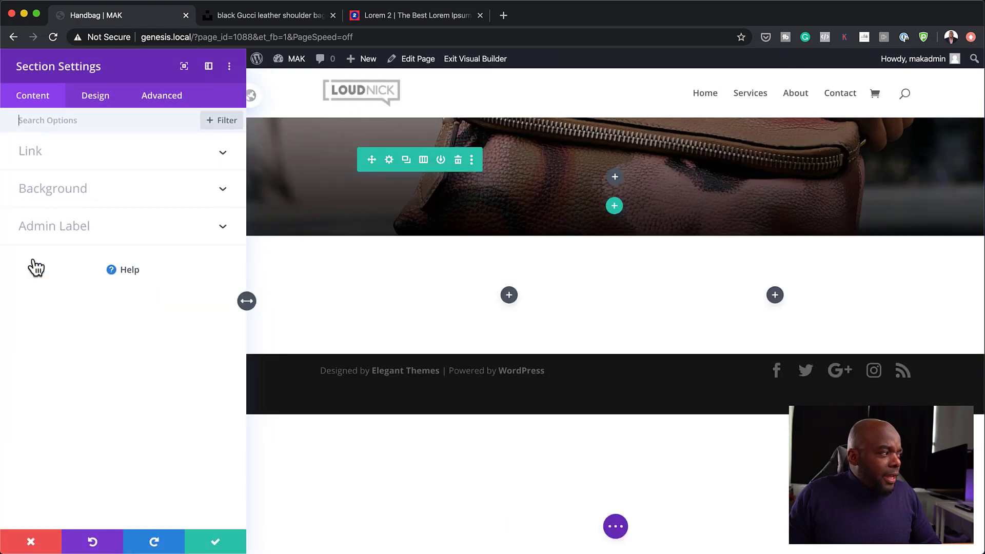
click(59, 193)
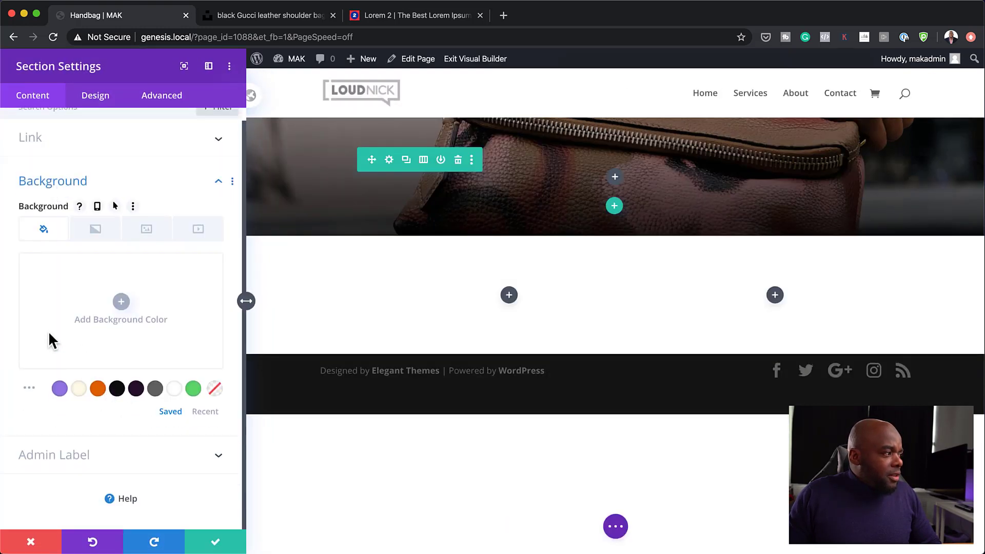
click(121, 307)
drag(42, 356, 2, 377)
click(2, 379)
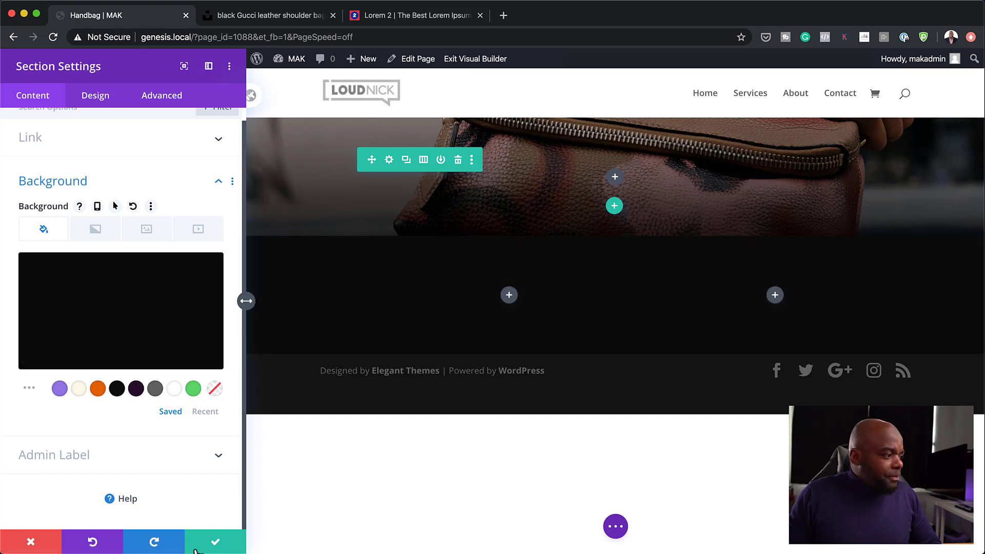
click(217, 547)
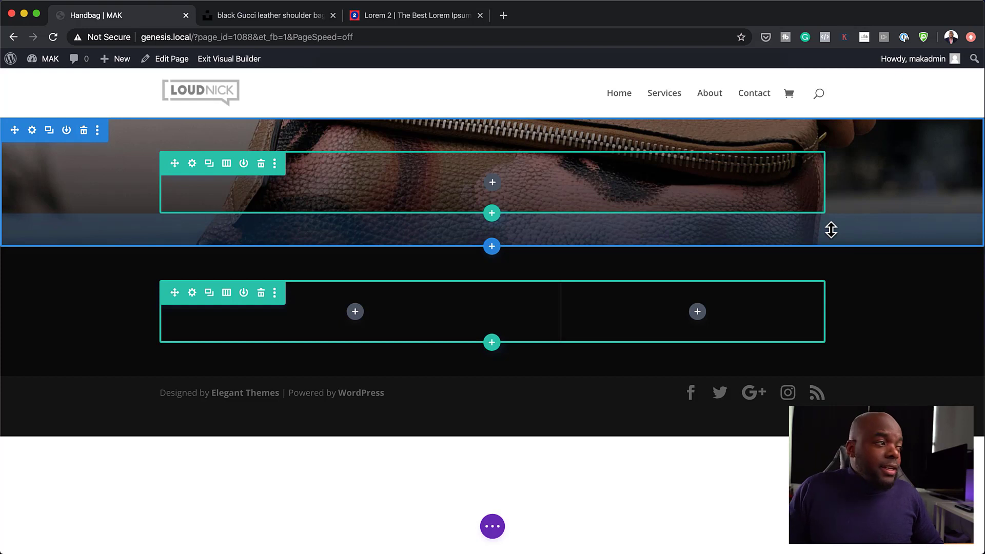
click(33, 130)
click(62, 188)
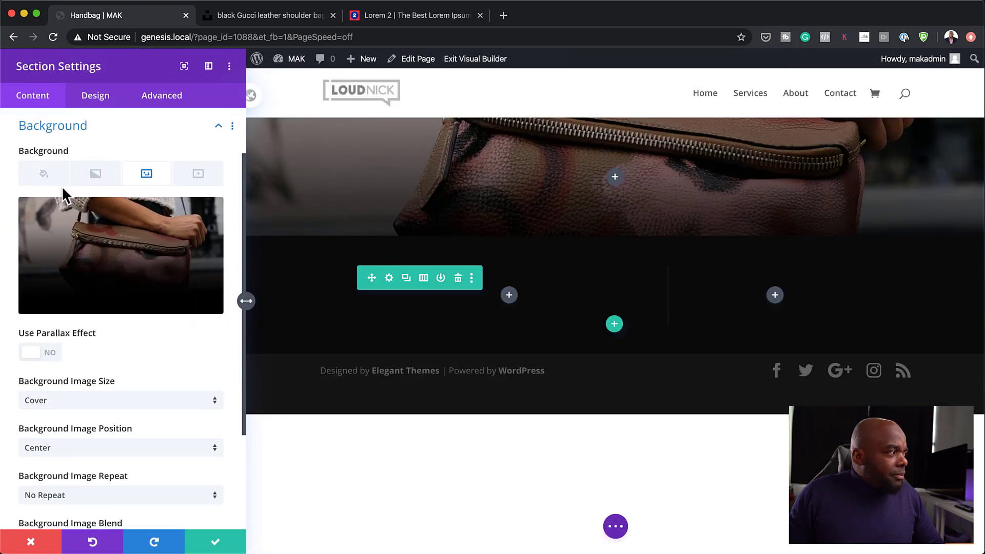
click(97, 181)
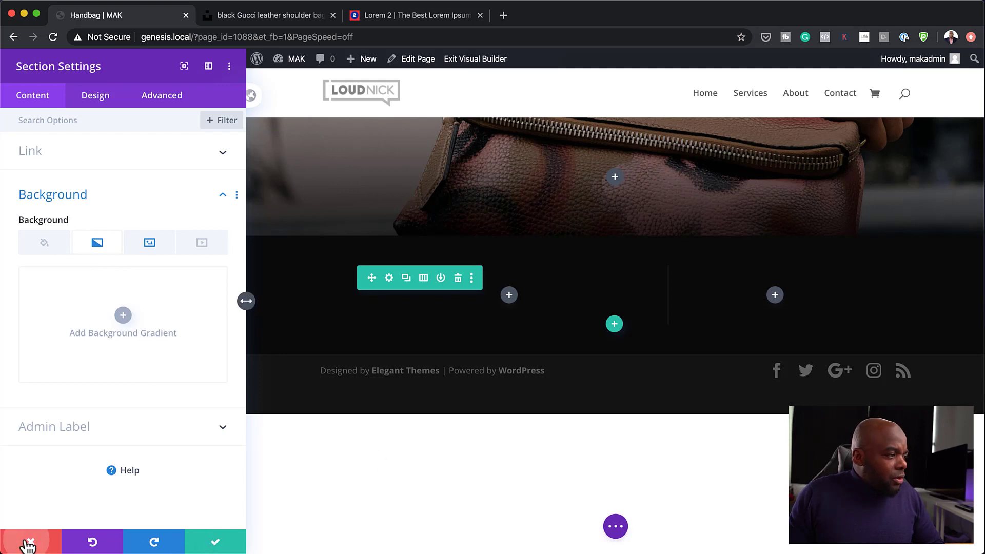
click(48, 542)
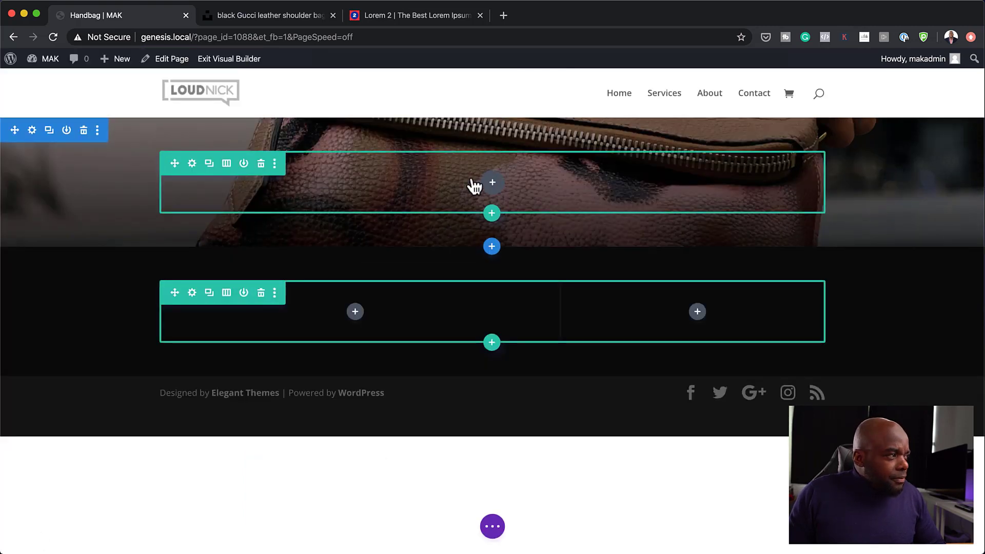
- Give the banner section 10vw of top padding and link the bottom padding to the same value
click(32, 131)
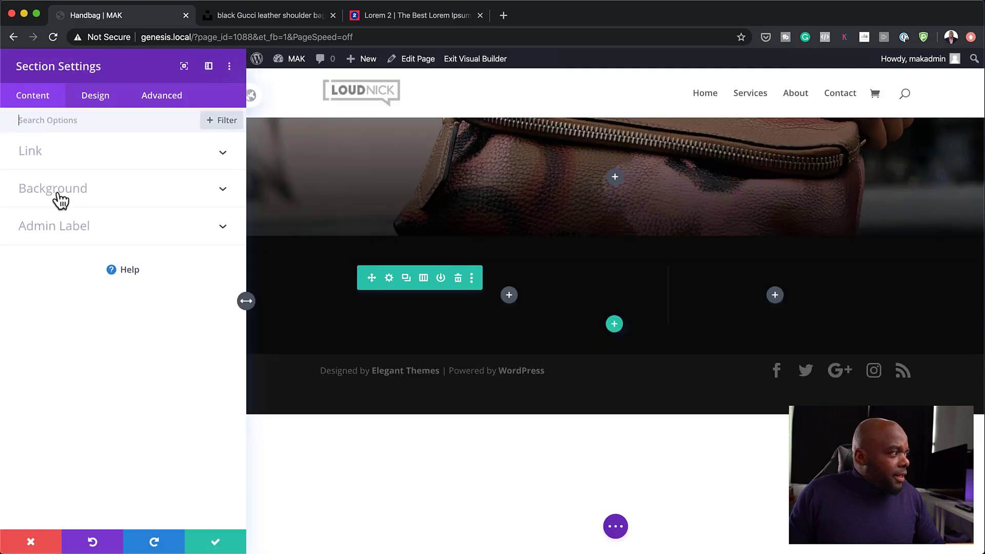
click(102, 98)
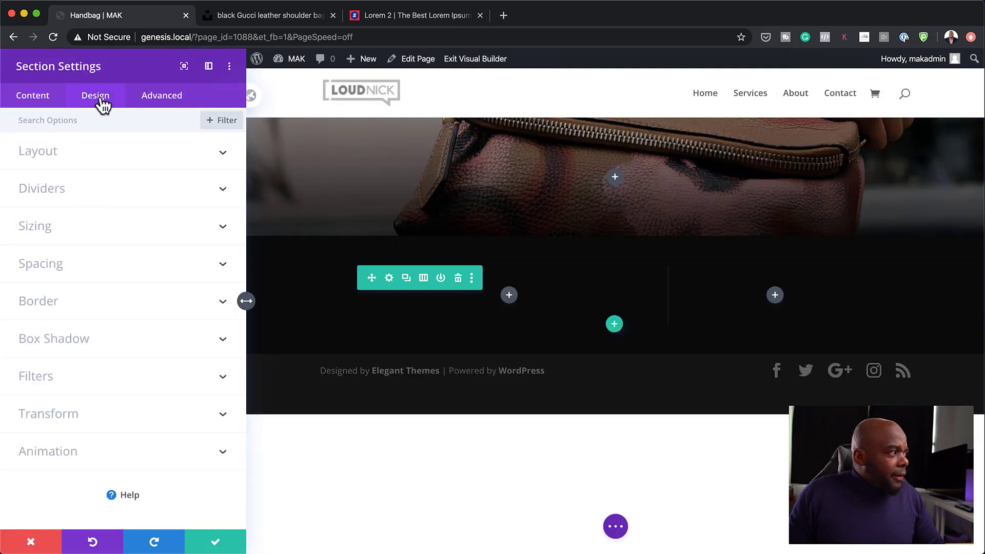
click(54, 270)
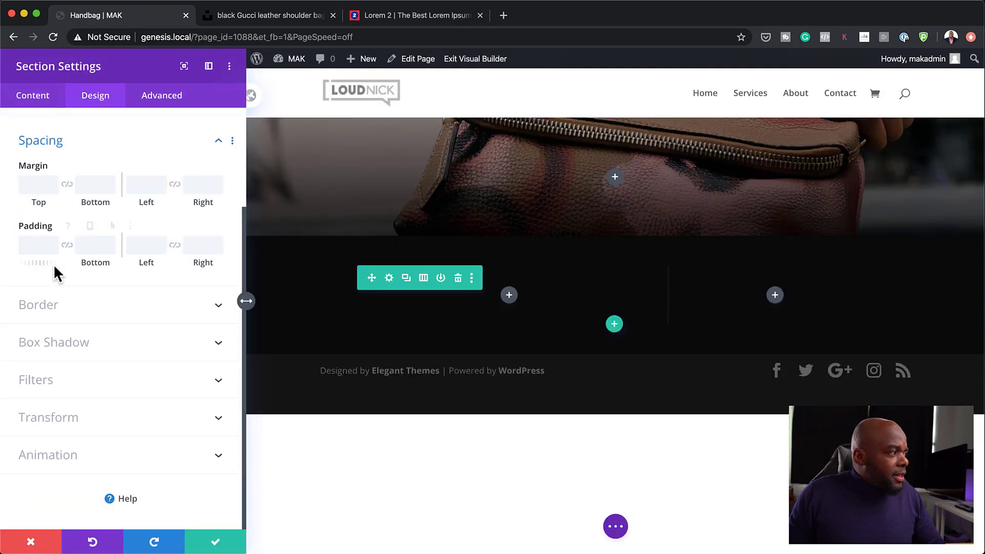
click(34, 245)
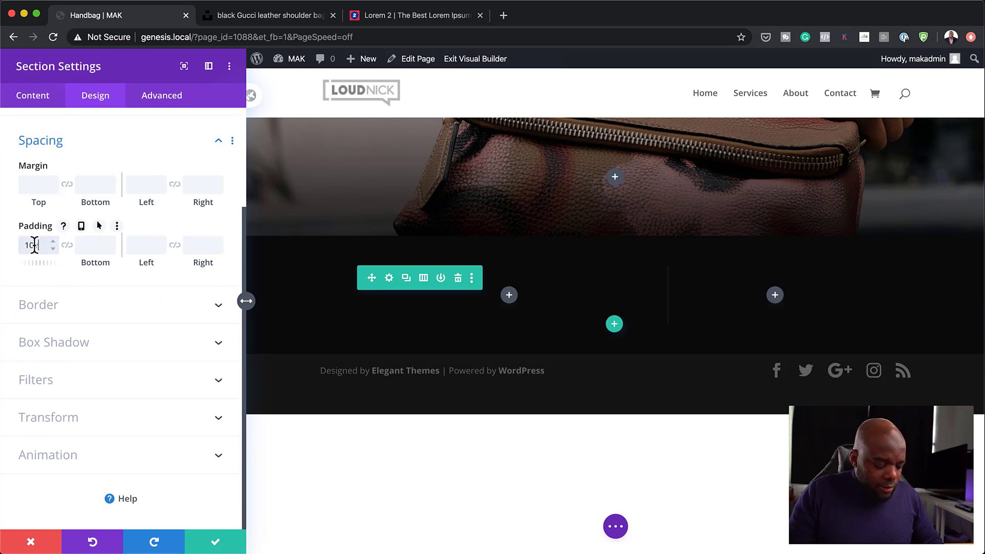
text(10vw)
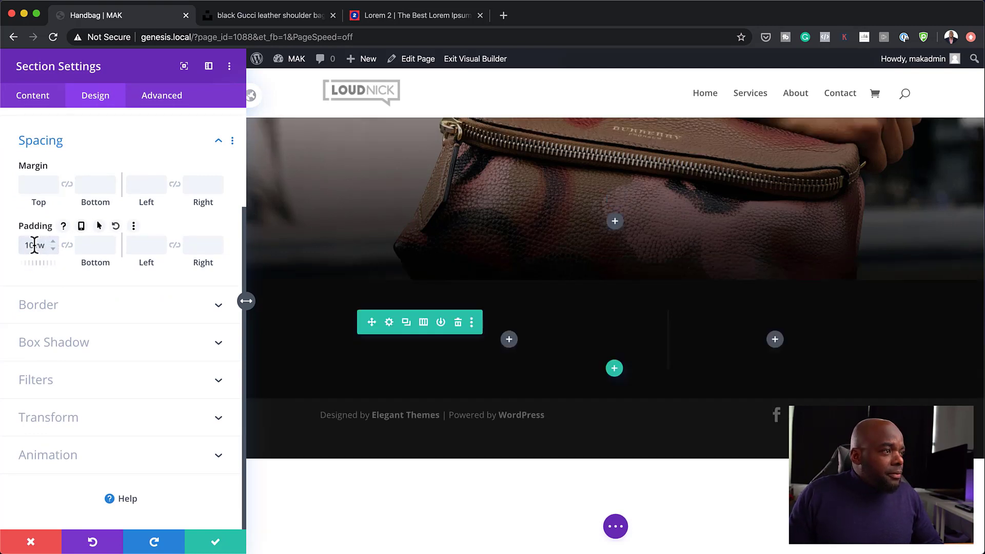
click(68, 245)
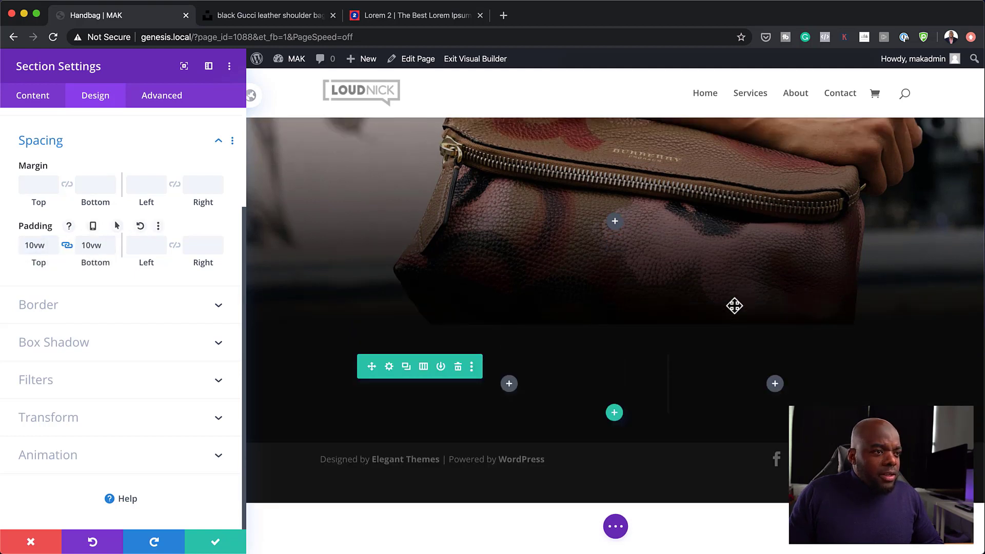
- Increase the banner section's linked top and bottom padding to 16vw and save the section settings
click(110, 241)
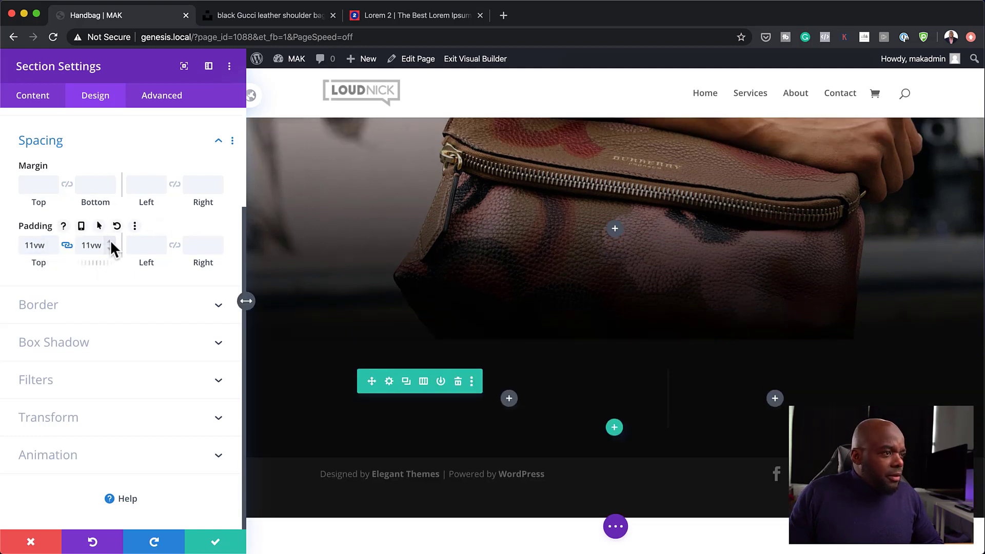
click(109, 241)
click(109, 241)
click(110, 241)
click(110, 241)
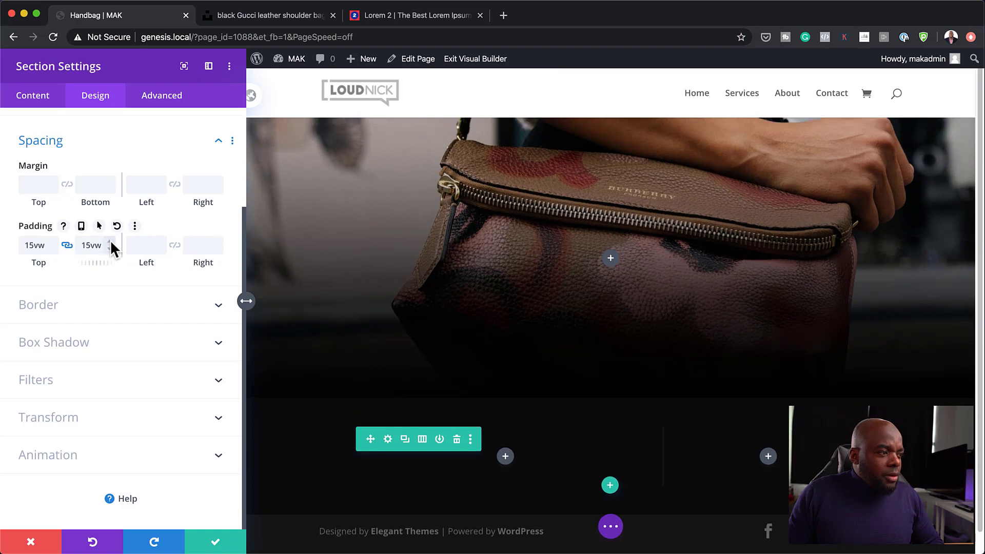
click(110, 241)
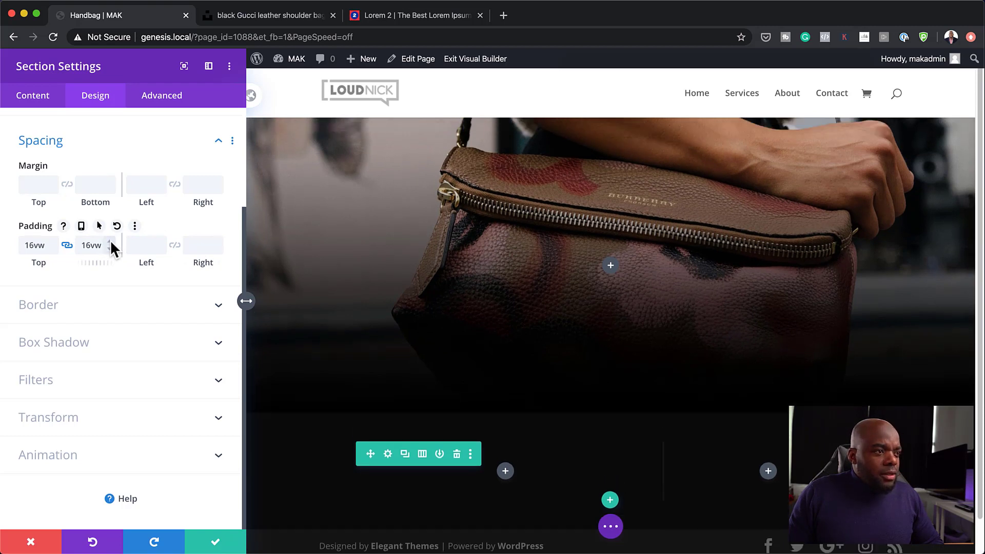
click(215, 547)
- Set the background colour of the section below the banner to pure black, #000000, and save the section settings
scroll(810, 232, down, 5)
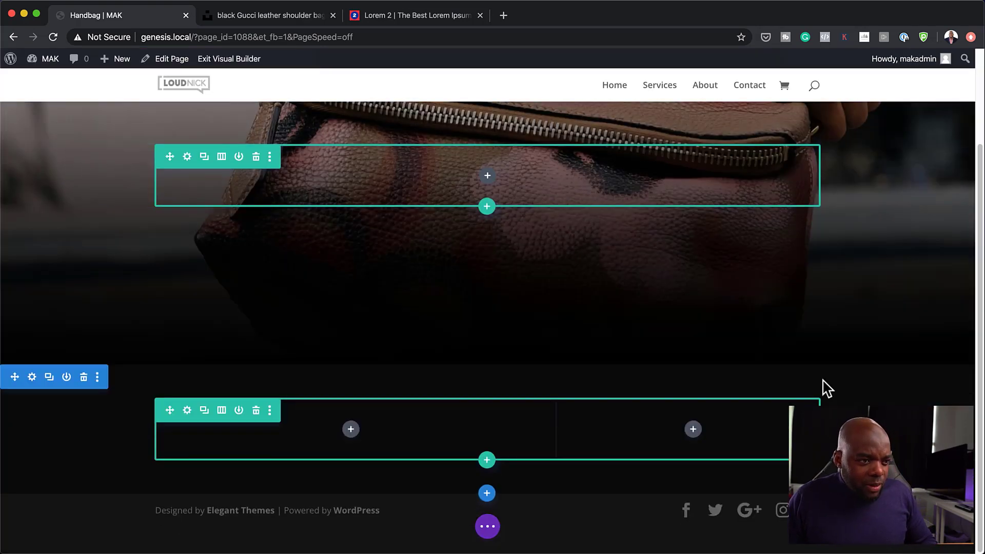
mouse_move(760, 374)
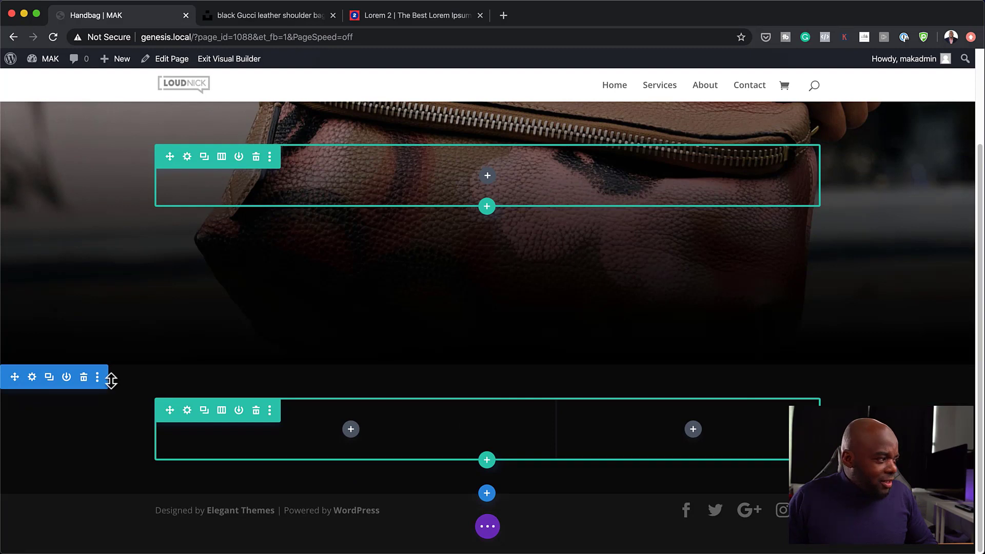
click(32, 377)
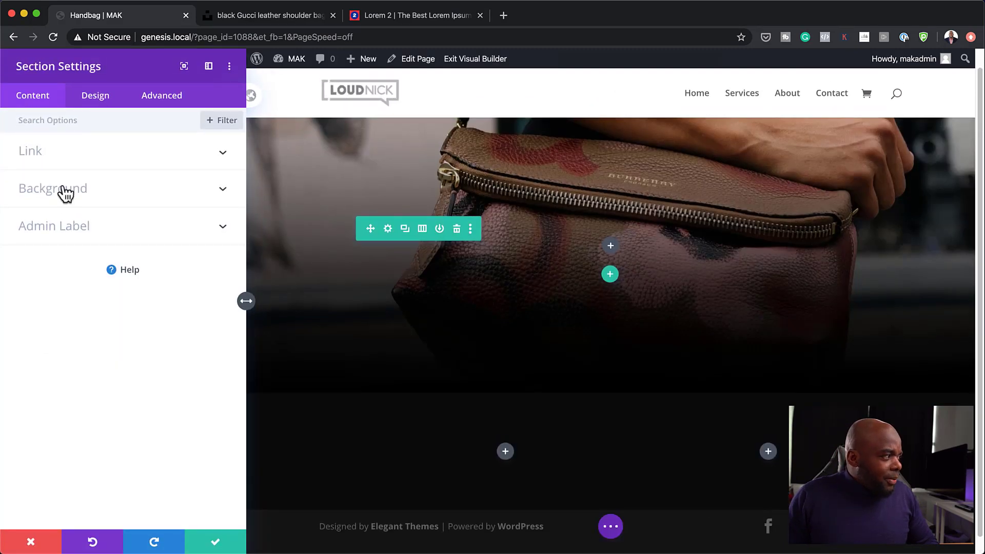
click(62, 188)
click(105, 298)
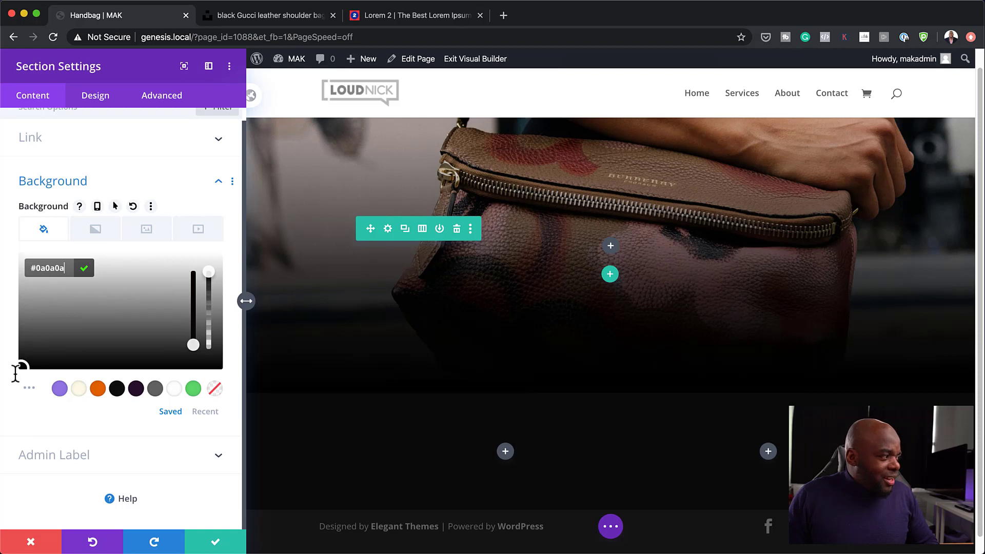
drag(22, 368, 3, 388)
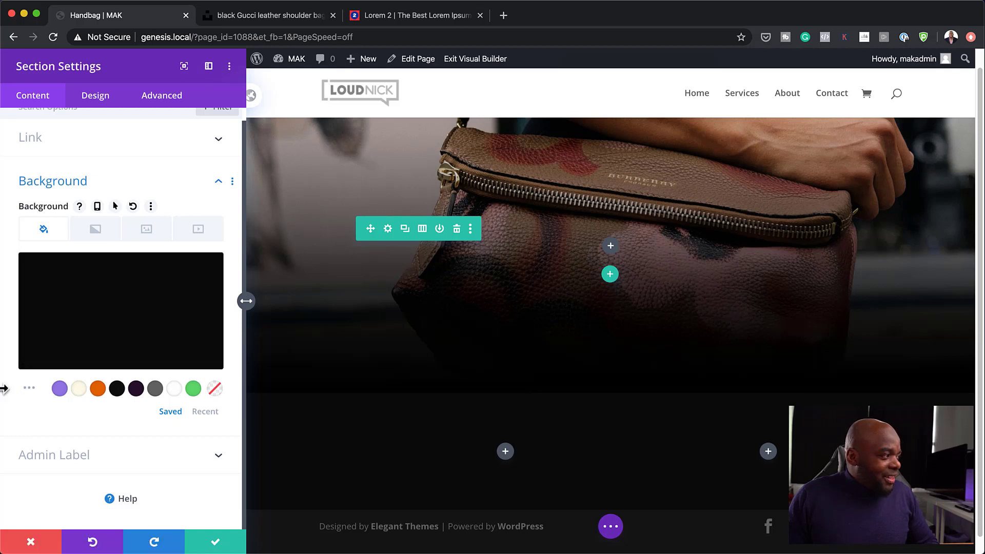
click(112, 305)
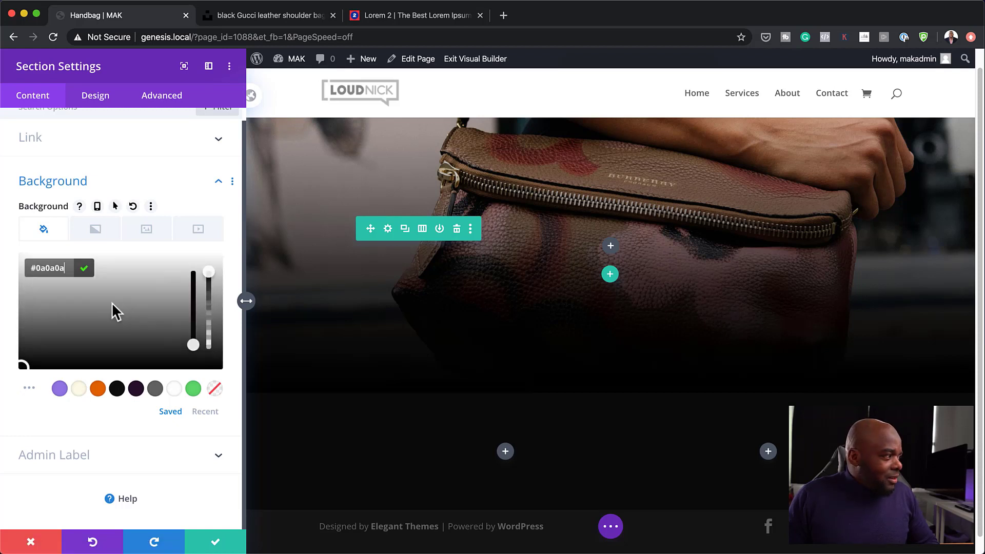
drag(71, 270, 29, 268)
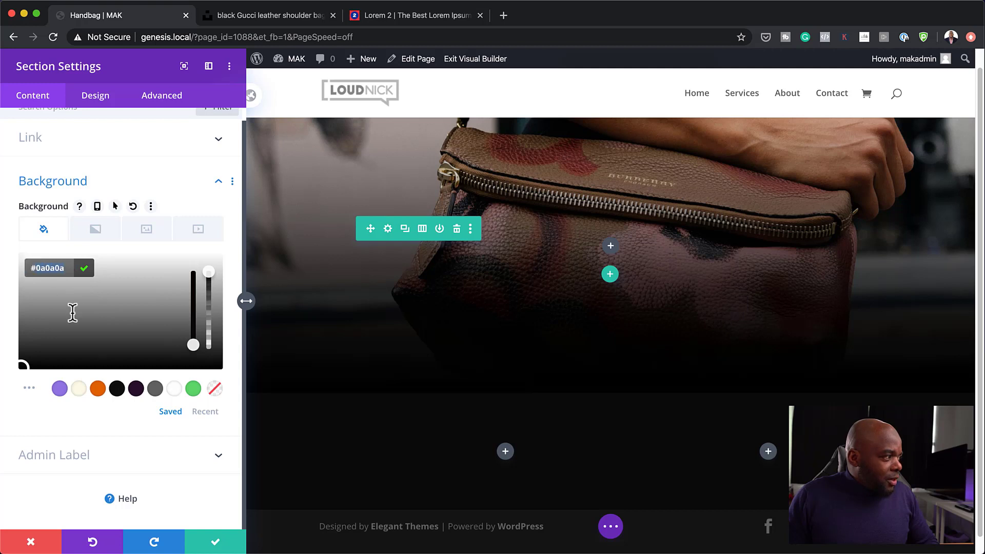
text(0)
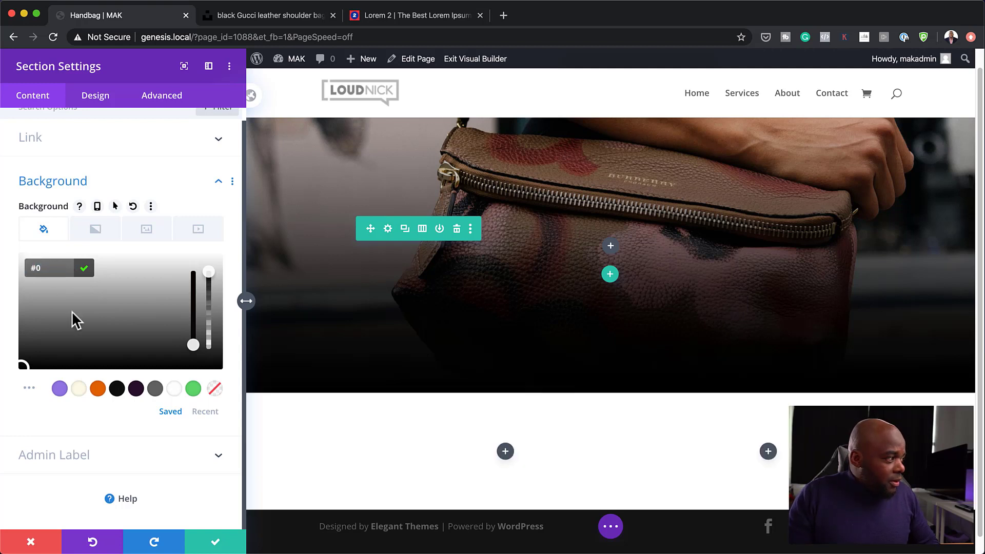
text(00000)
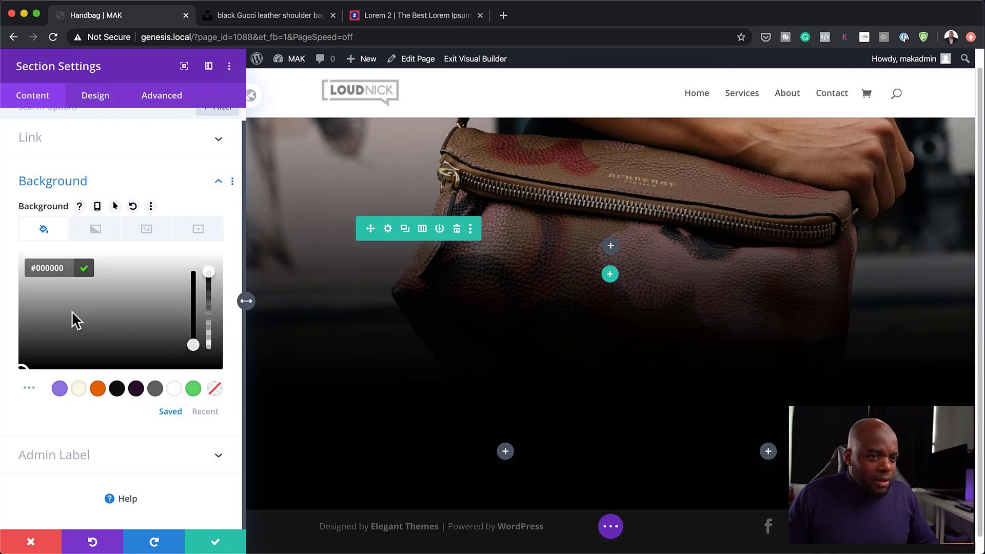
click(210, 542)
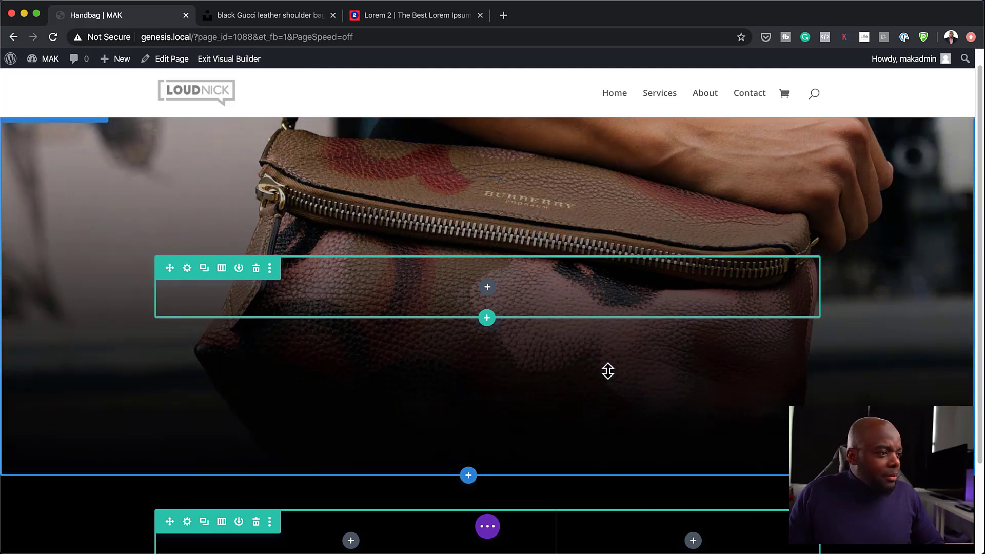
- Find the Woo Images module and insert it into the wider column of the black section's row
scroll(736, 451, down, 1)
scroll(736, 451, down, 4)
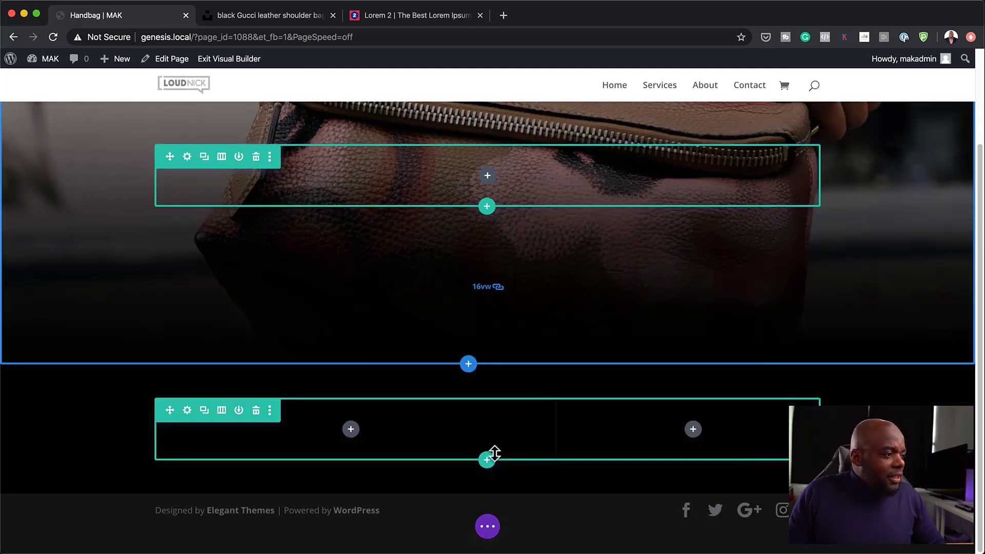
click(350, 430)
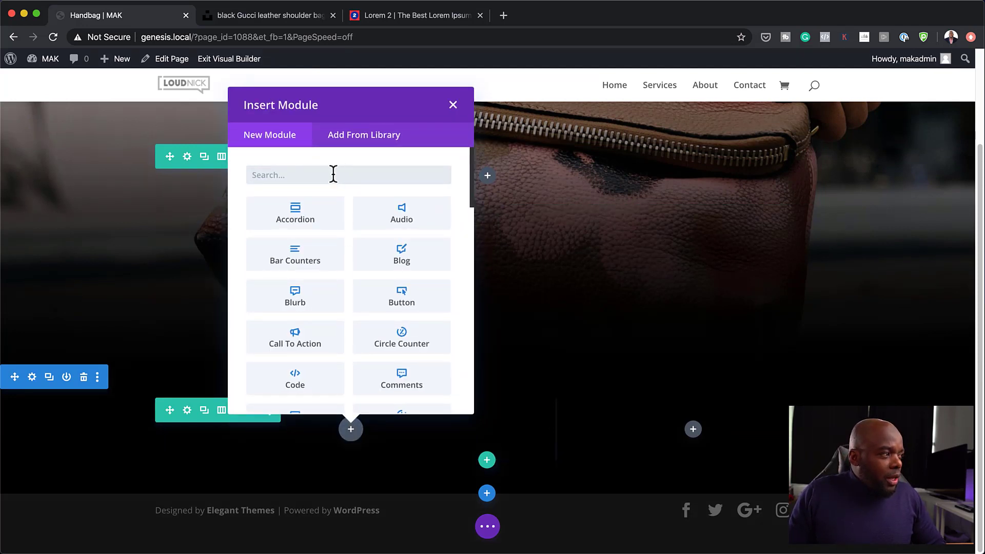
text(woo)
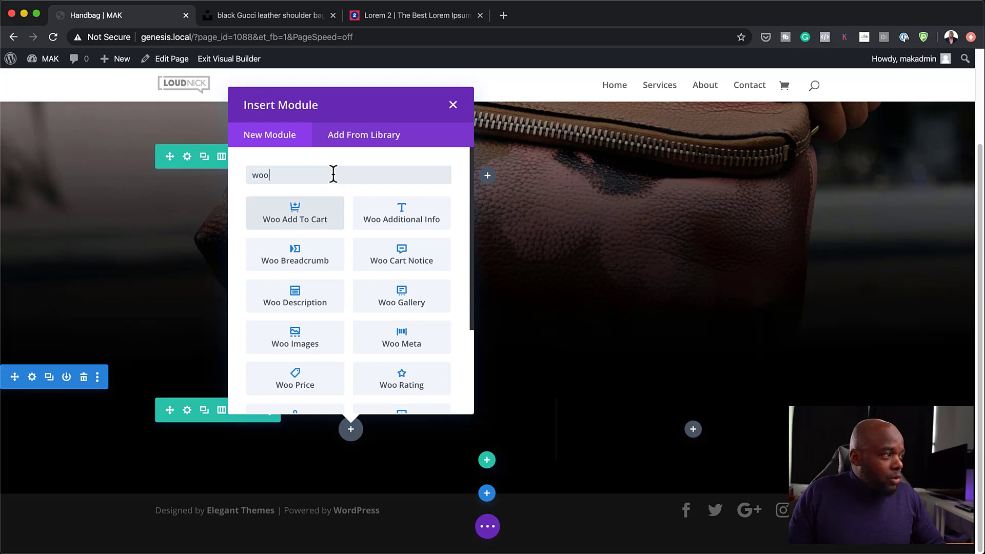
text( ima)
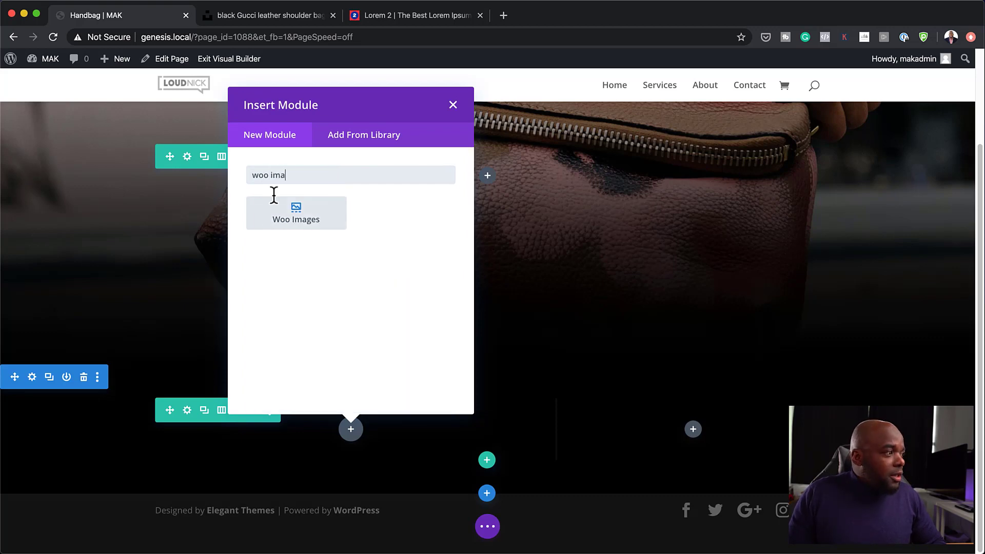
click(298, 223)
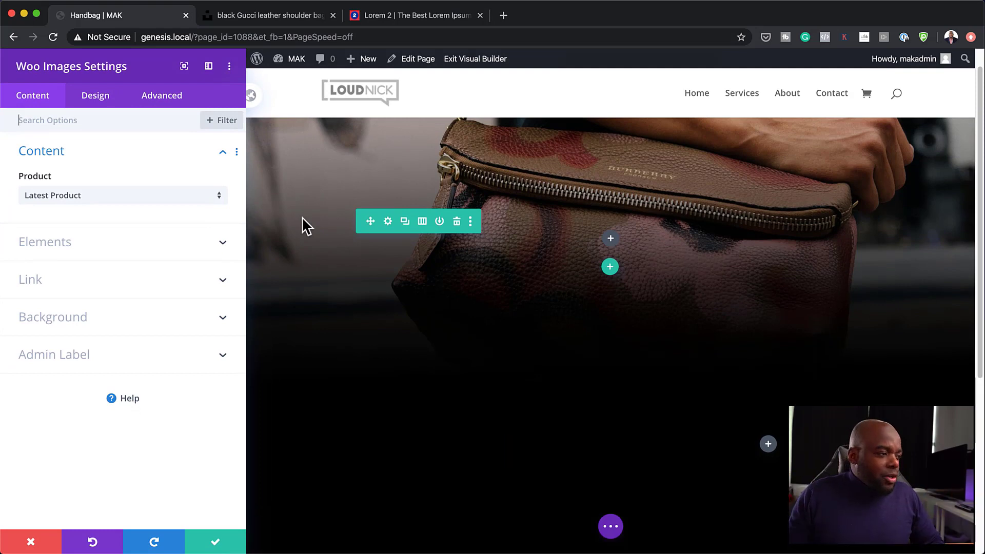
- Set the product shown by the Woo Images module to Handbag
scroll(497, 339, down, 5)
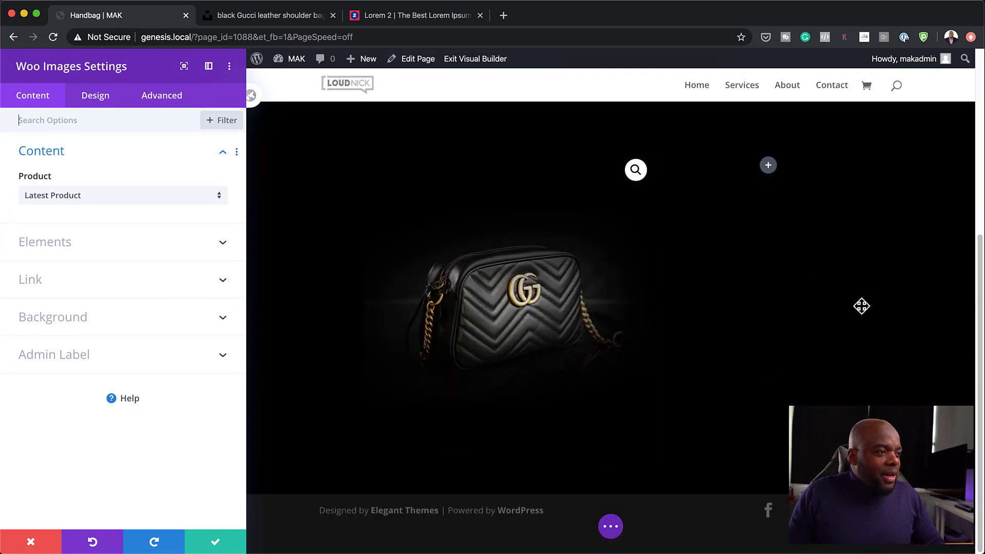
click(69, 195)
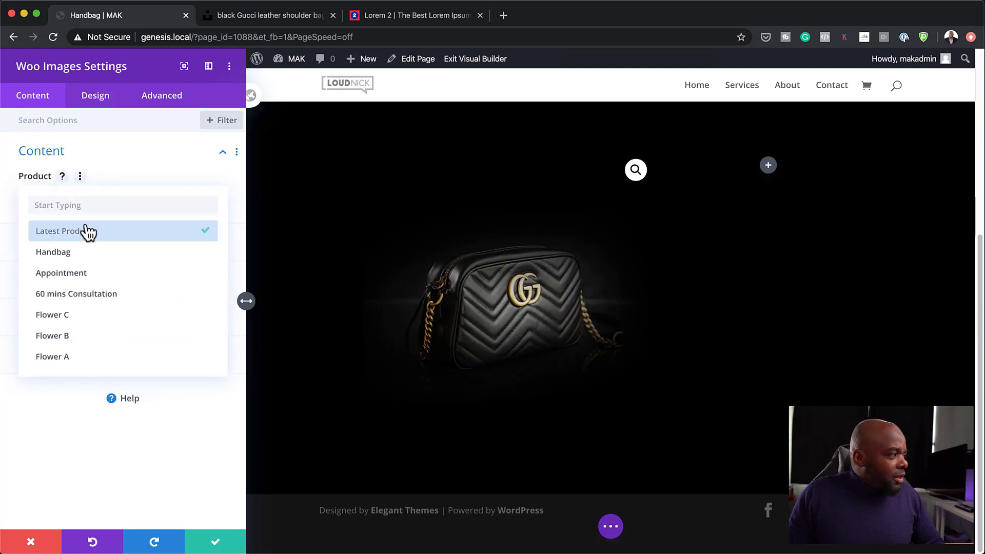
click(109, 256)
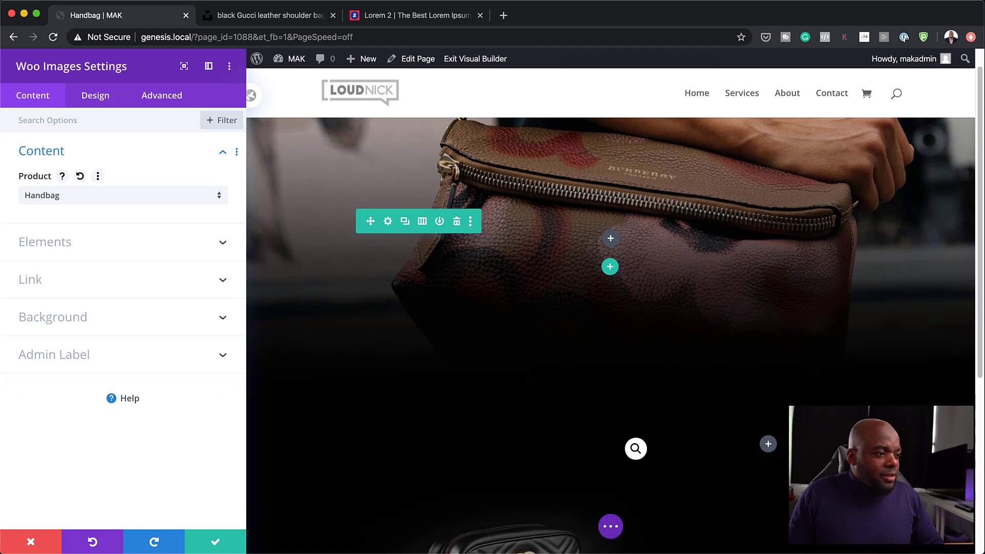
scroll(869, 296, down, 5)
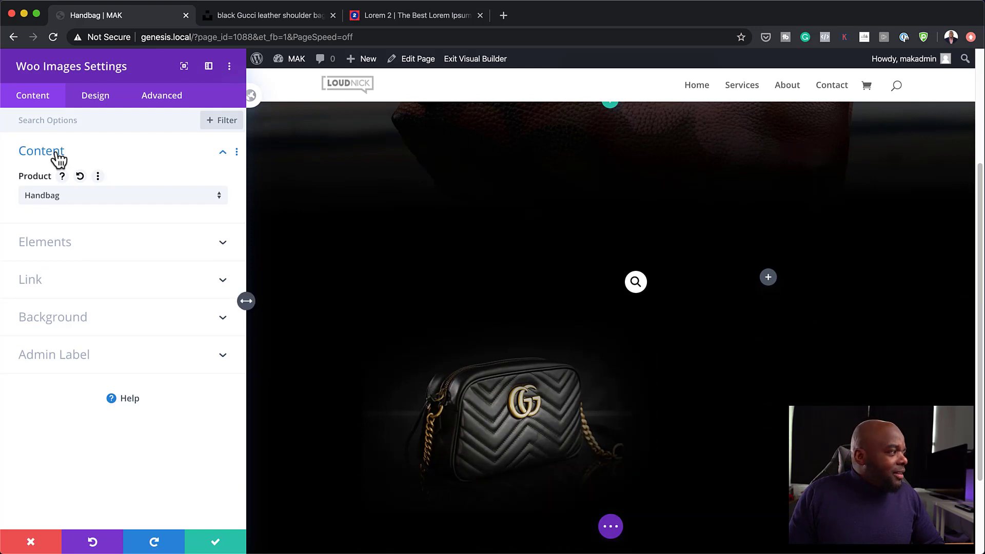
- Set the Woo Images module's minimum height to 100% in its sizing options
click(95, 95)
click(31, 226)
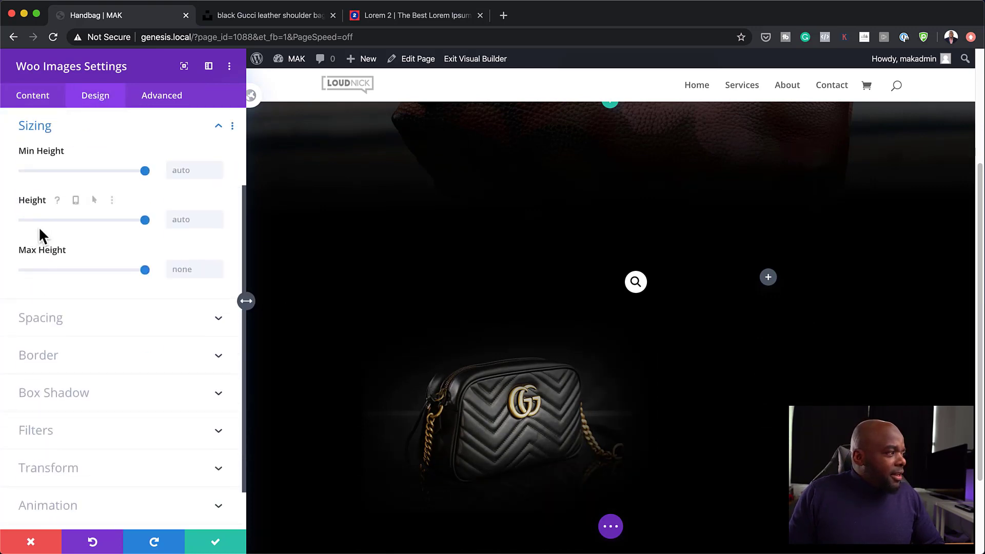
click(145, 171)
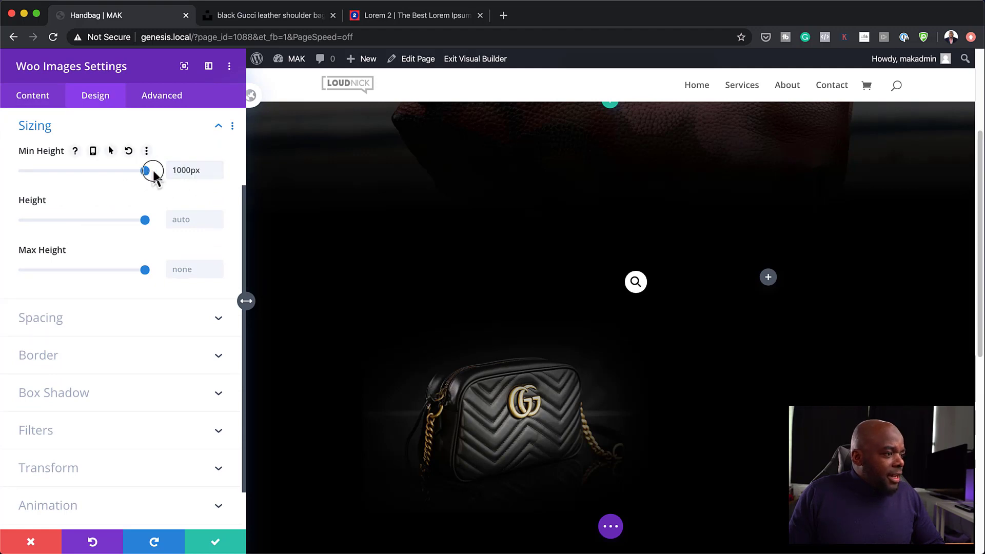
click(183, 165)
text(10px)
text(0)
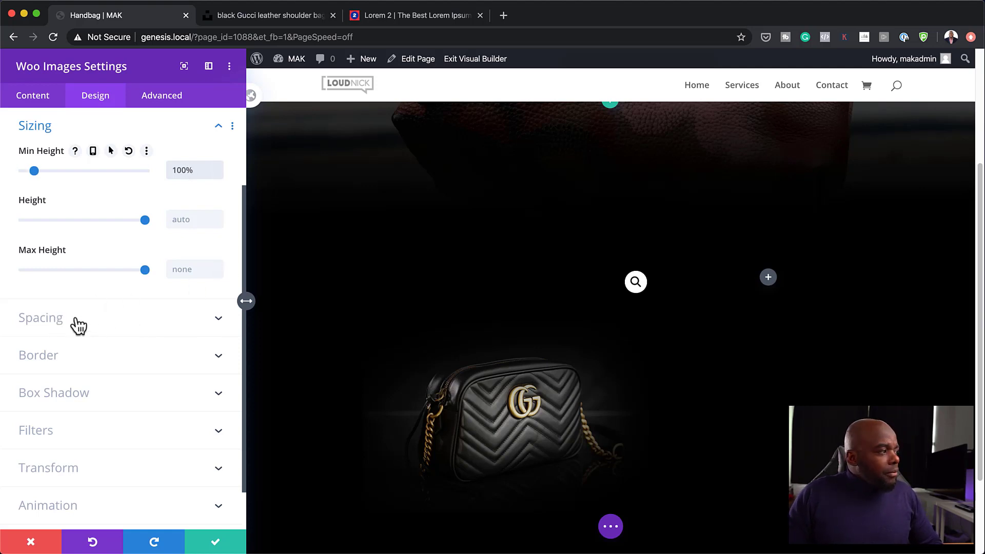
- Turn on Force Fullwidth for the product image and save the Woo Images module settings
click(102, 127)
click(58, 152)
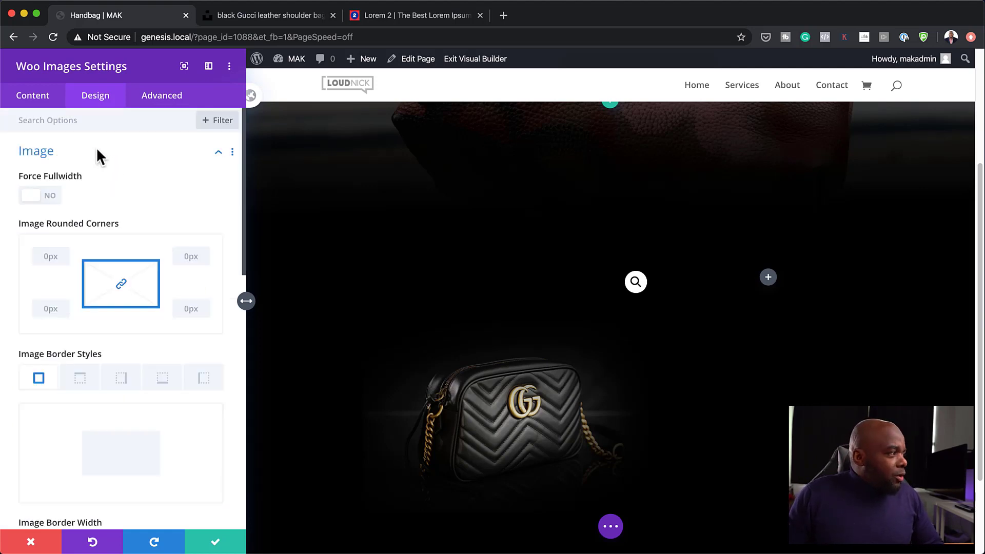
click(96, 152)
click(97, 152)
click(51, 201)
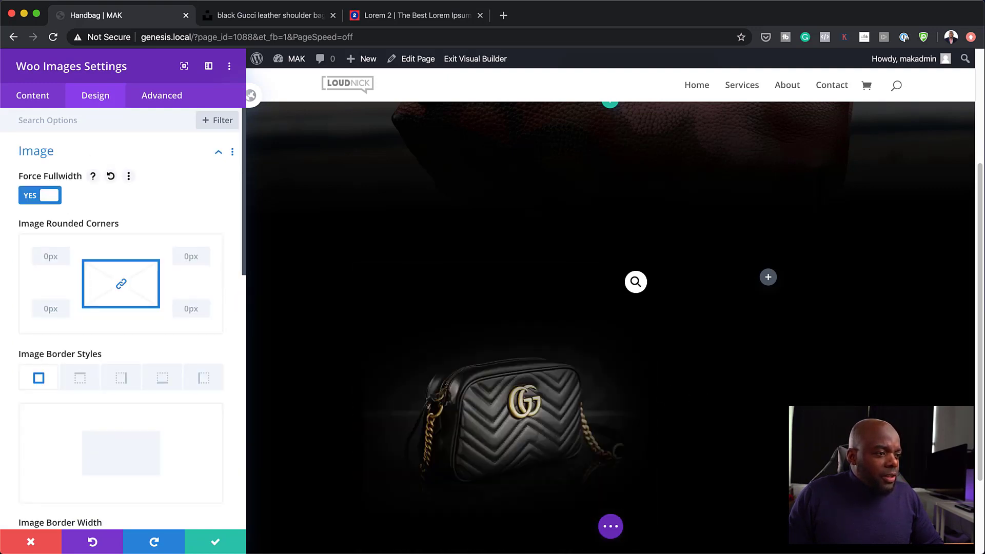
click(214, 544)
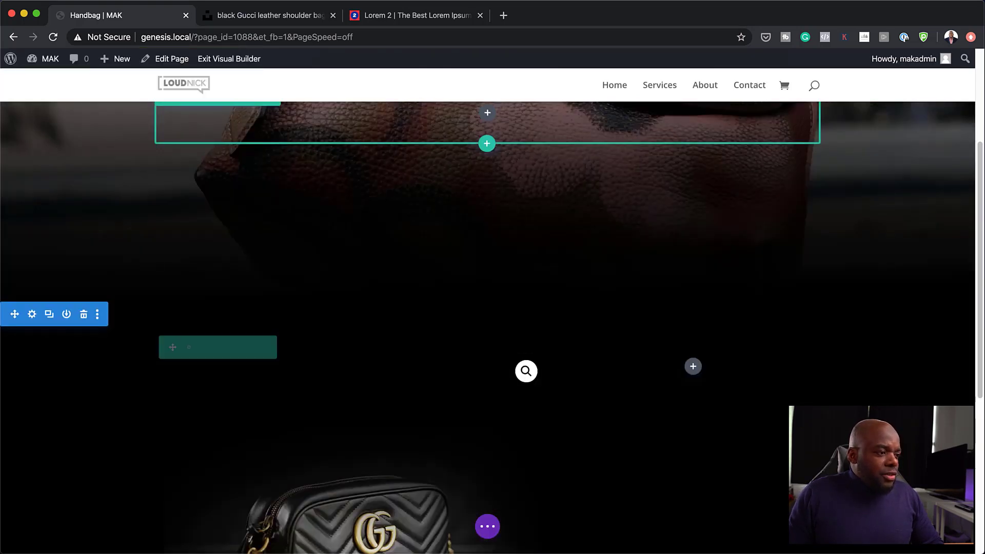
scroll(910, 404, down, 5)
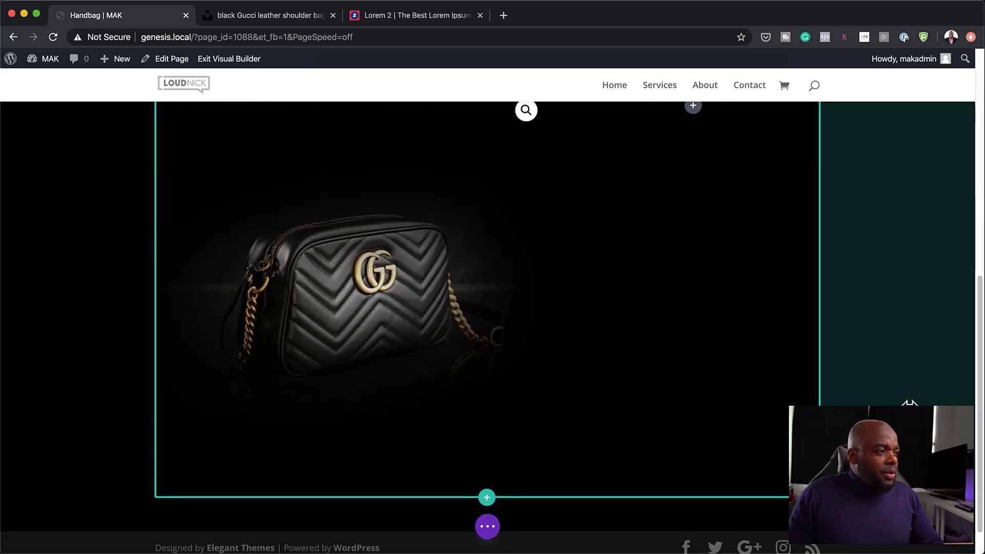
scroll(910, 405, up, 3)
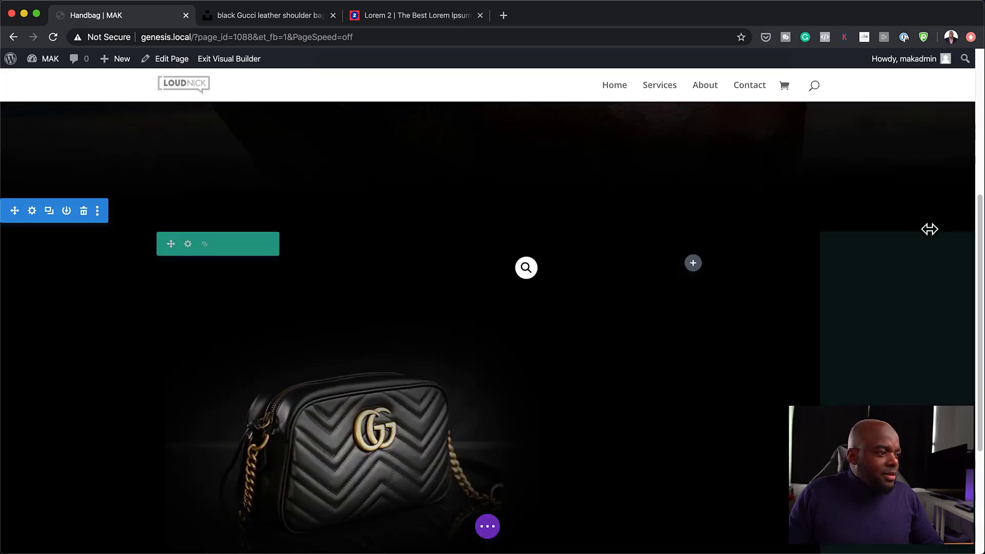
scroll(930, 229, up, 6)
scroll(931, 216, down, 7)
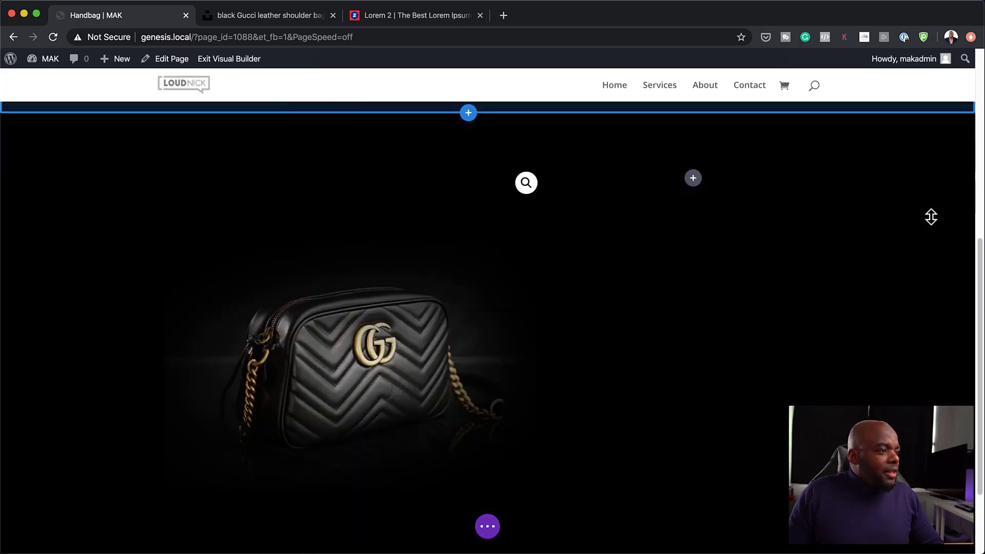
scroll(931, 217, down, 2)
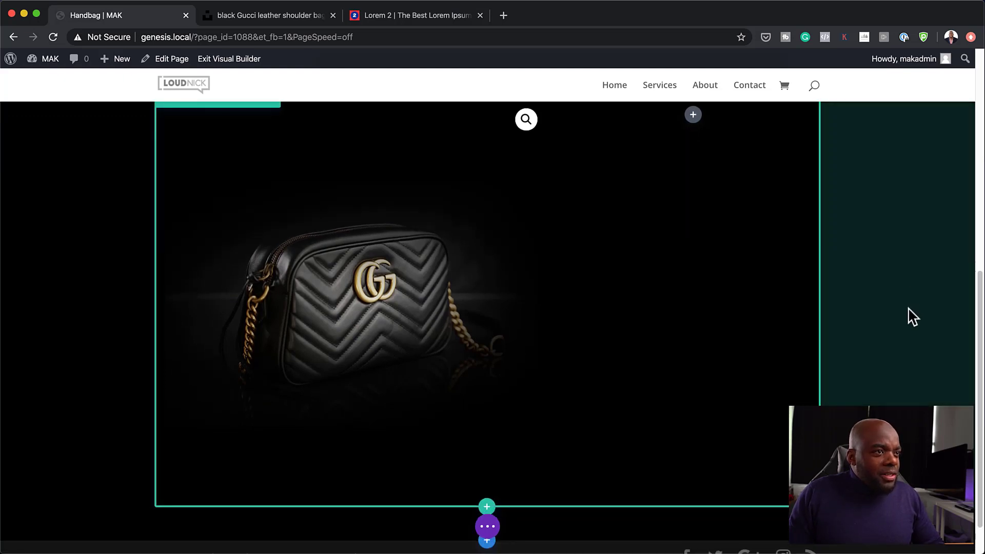
- Insert a Woo Title module into the empty column beside the bag image and set its product to Handbag
scroll(909, 326, up, 3)
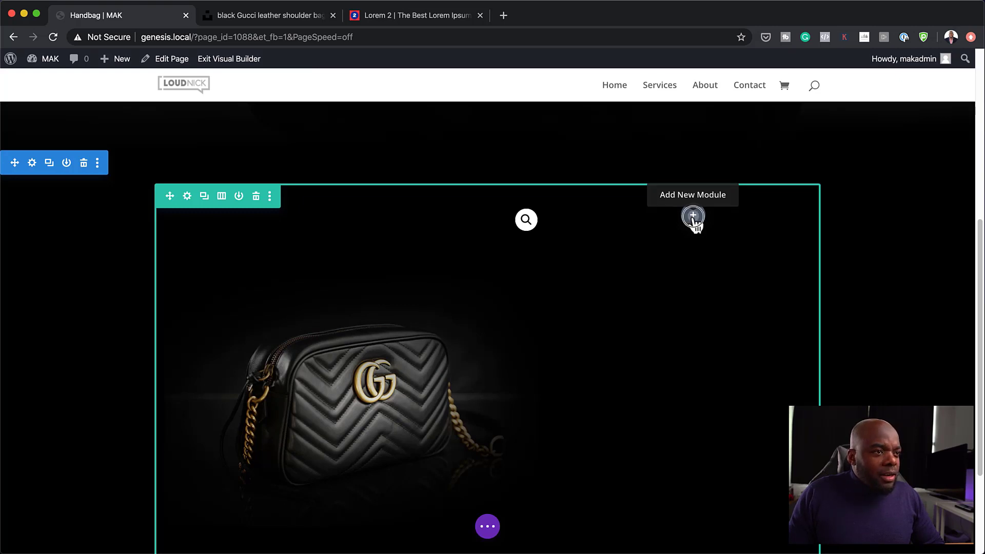
click(693, 216)
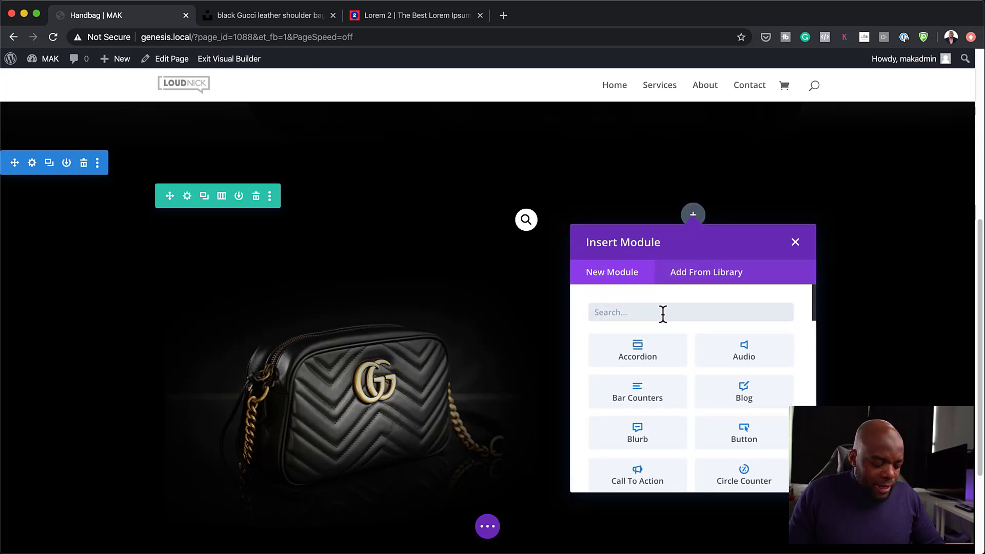
text(text)
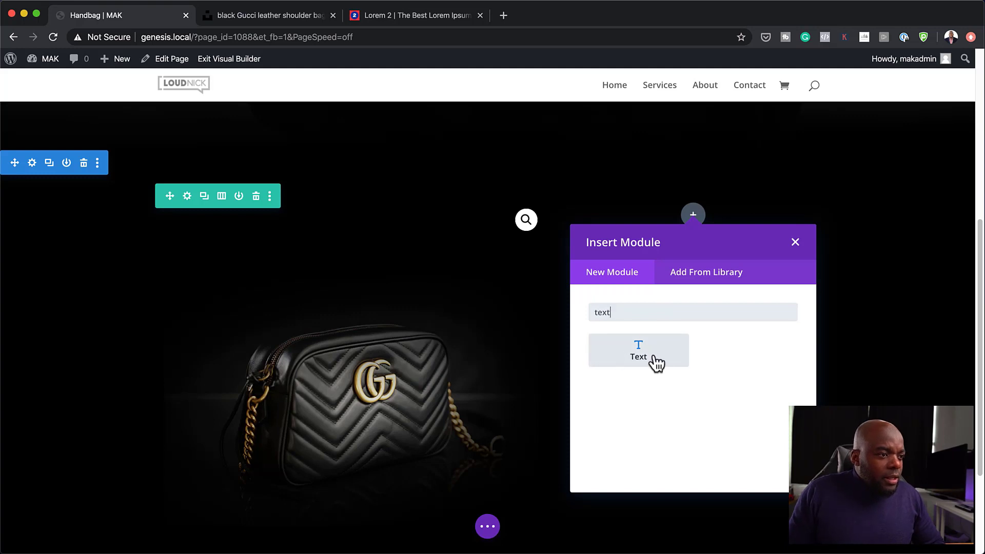
double_click(687, 310)
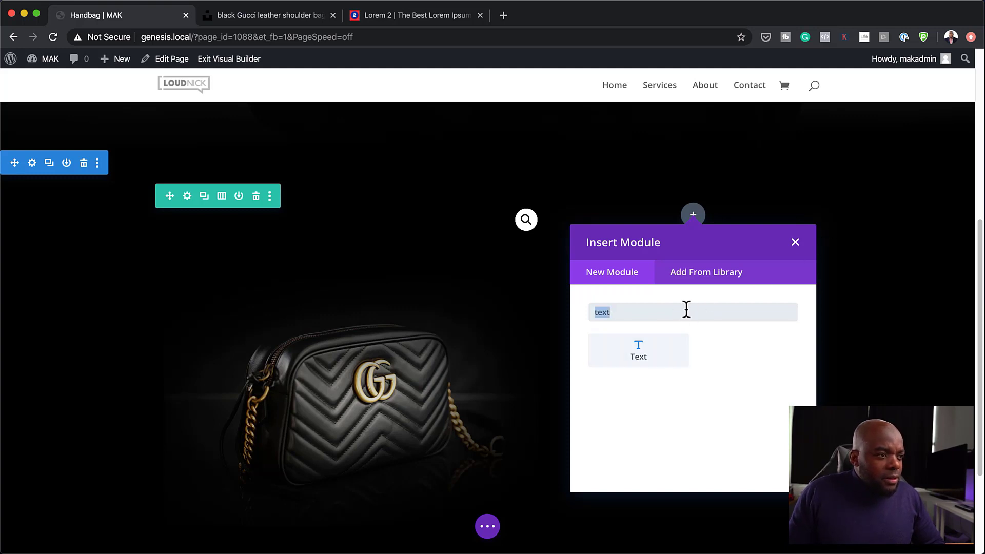
text(Woo)
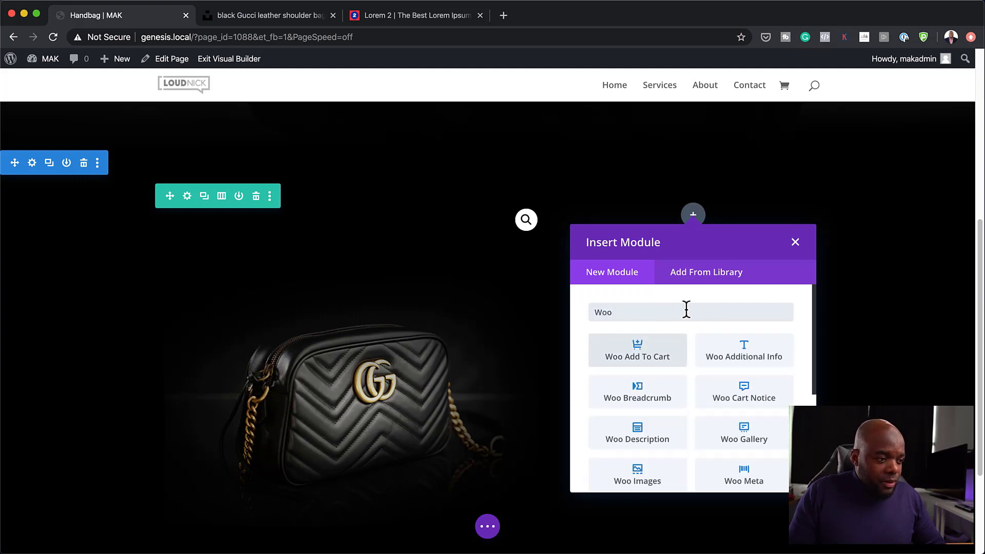
text( ti)
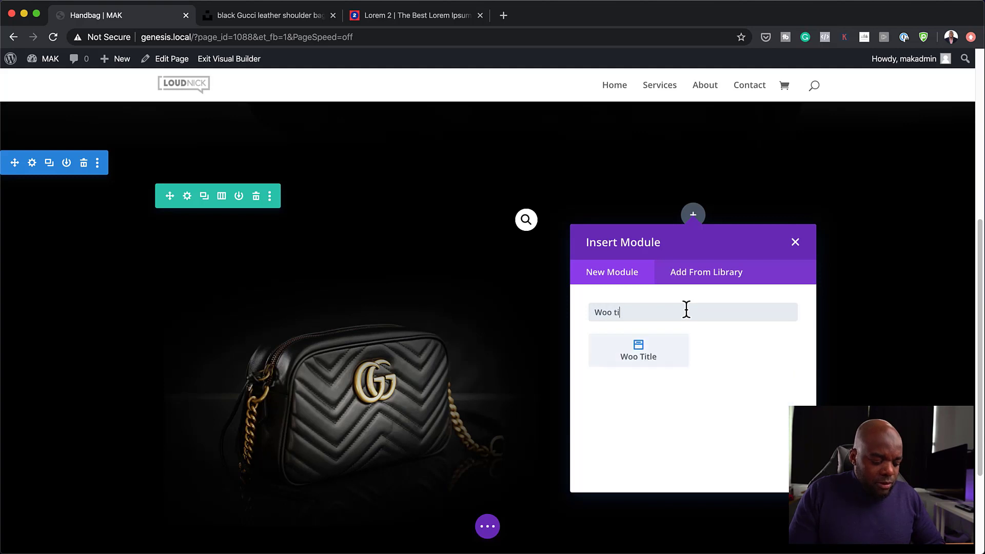
click(662, 351)
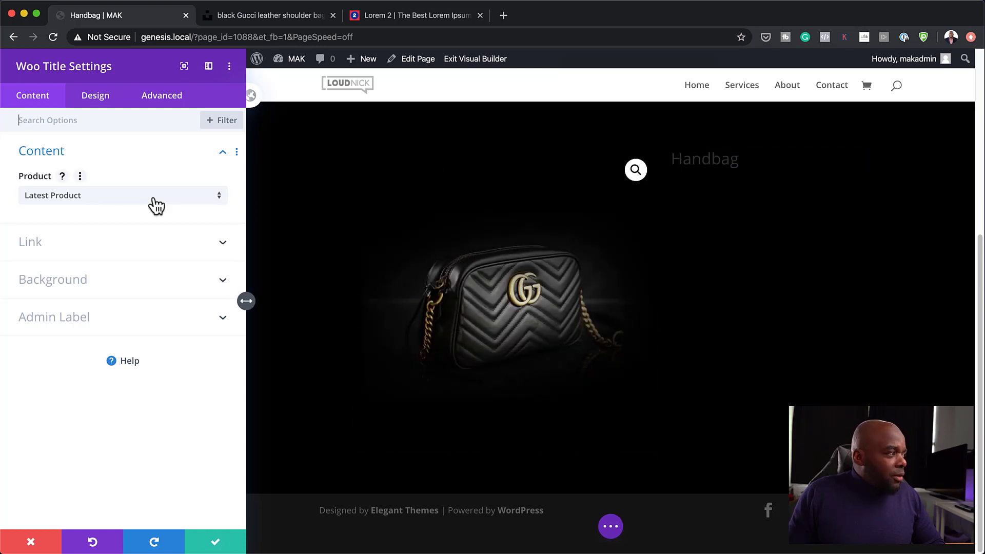
click(156, 205)
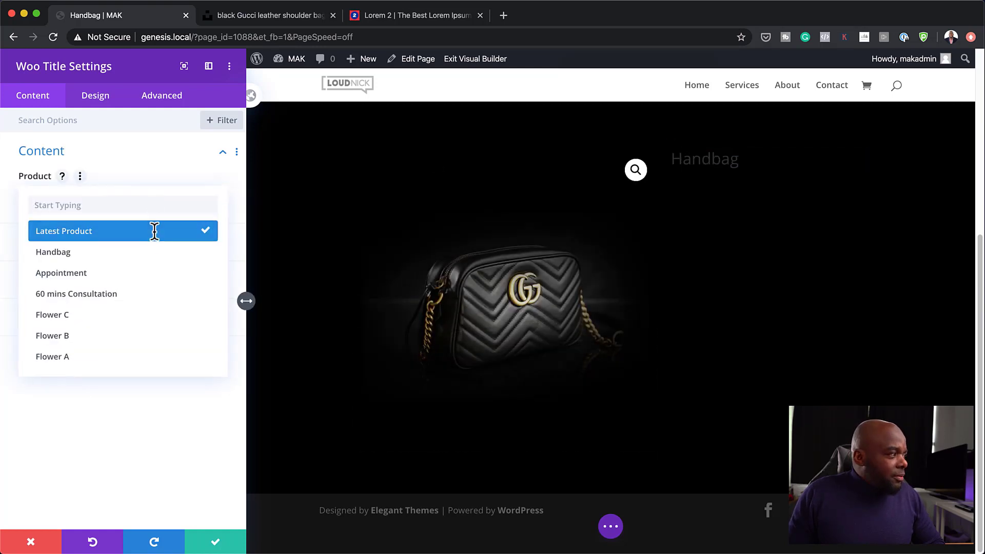
click(153, 257)
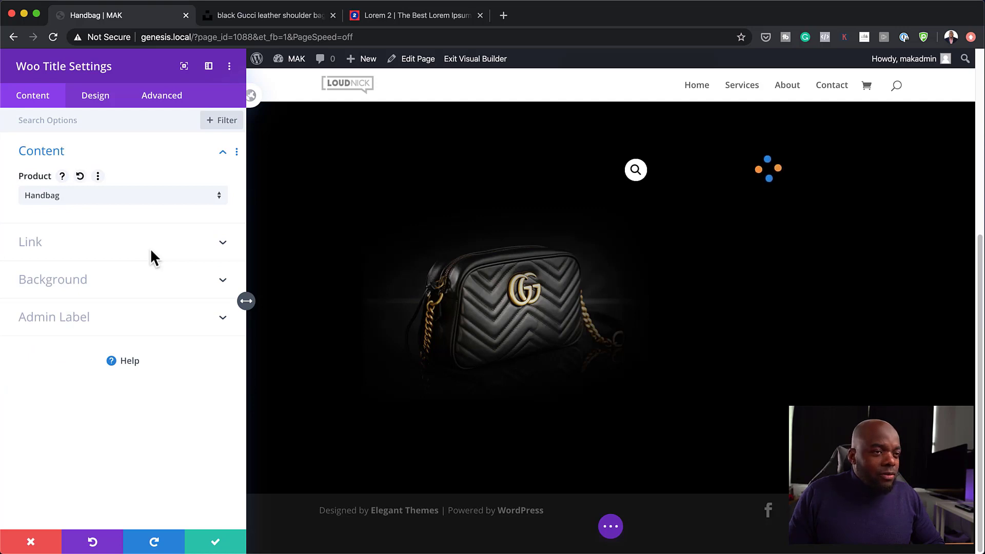
- Set the Woo Title module's title font to EB Garamond
click(108, 94)
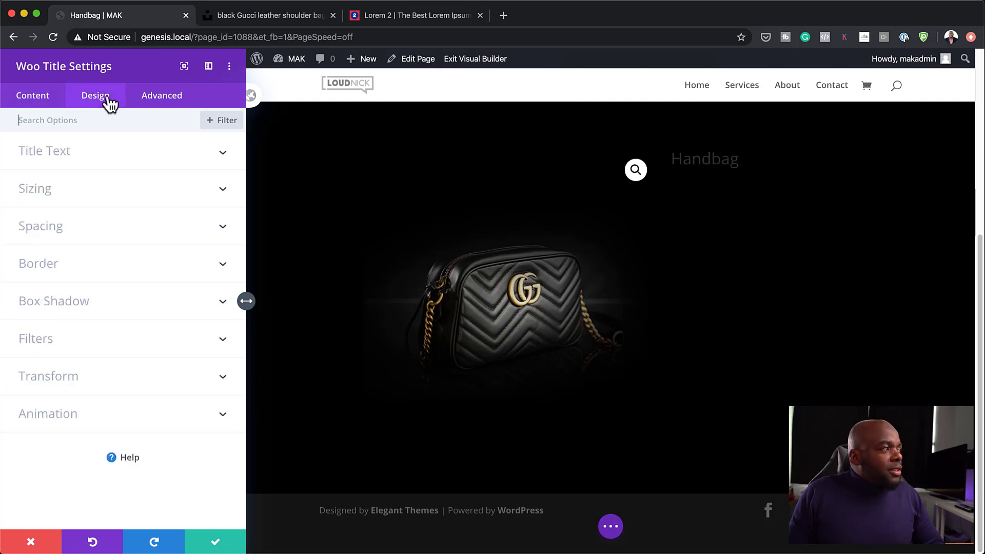
click(66, 155)
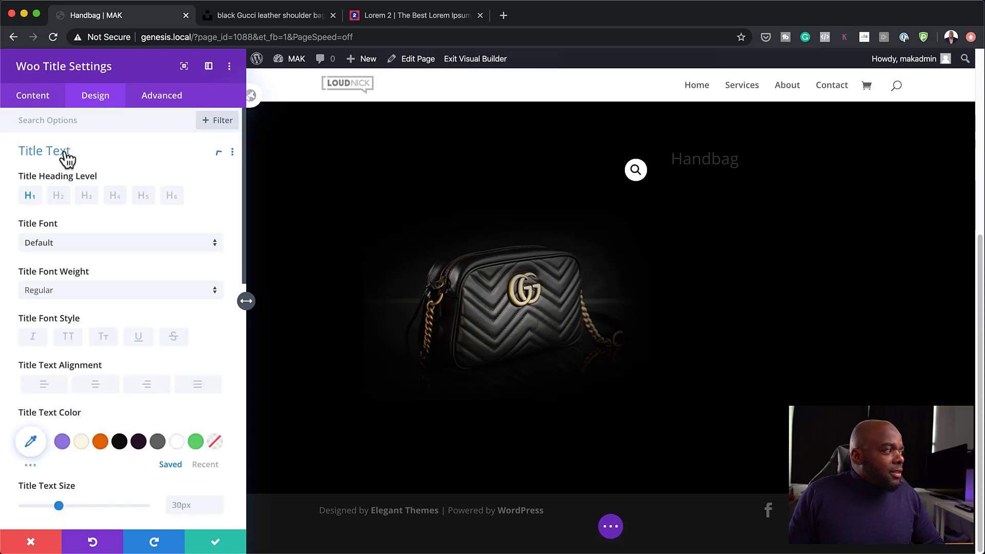
click(69, 242)
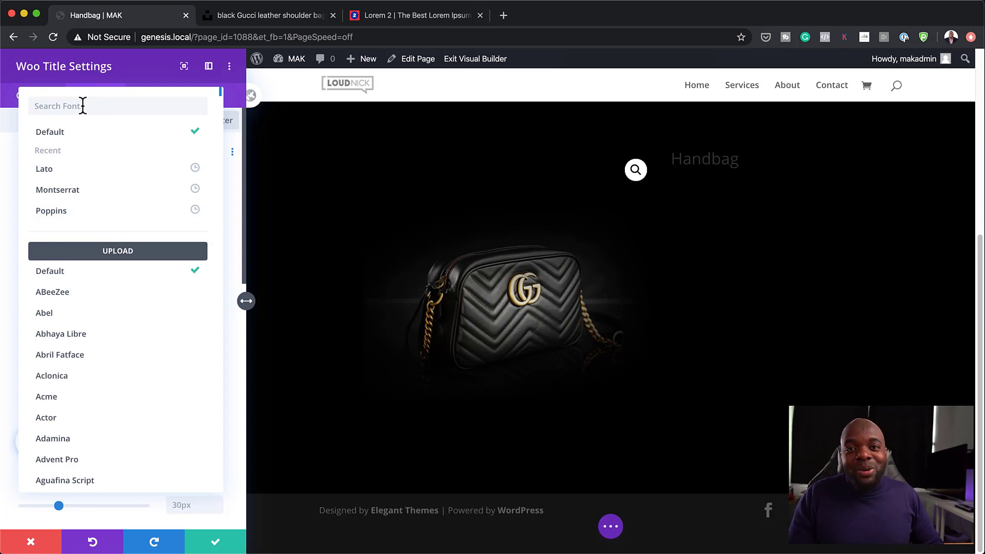
text(eb)
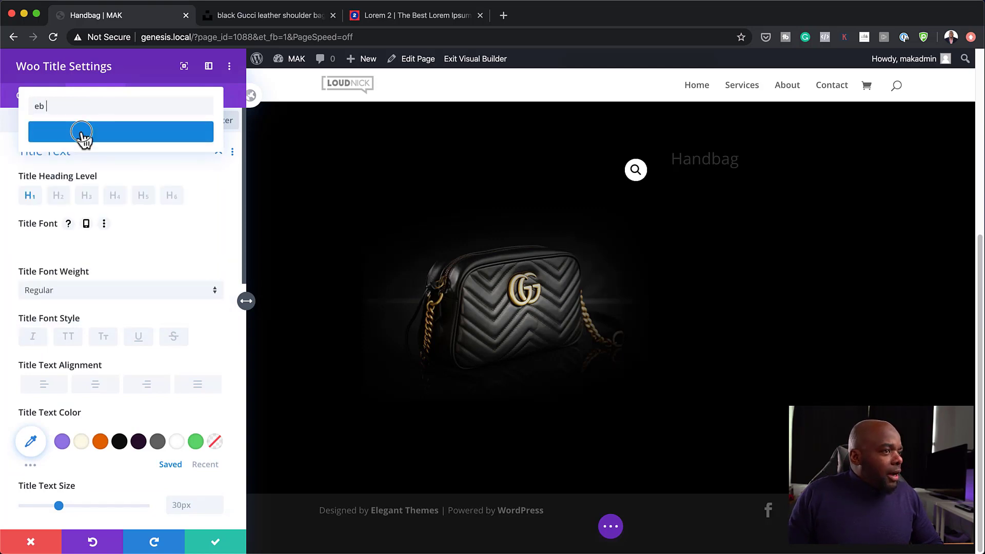
click(81, 132)
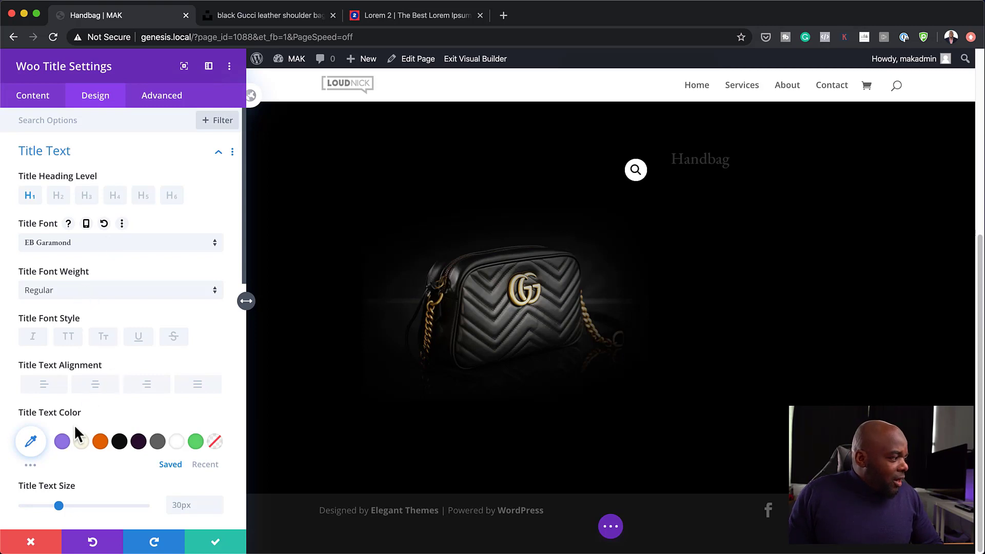
- Style the product title in orange uppercase letters with a text size of 48px, and save the Woo Title settings
click(101, 445)
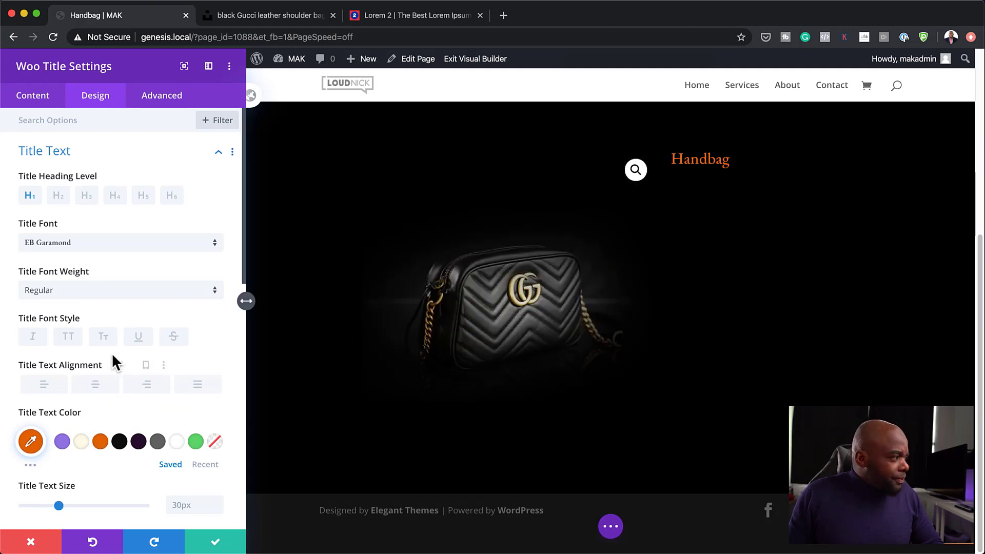
click(68, 338)
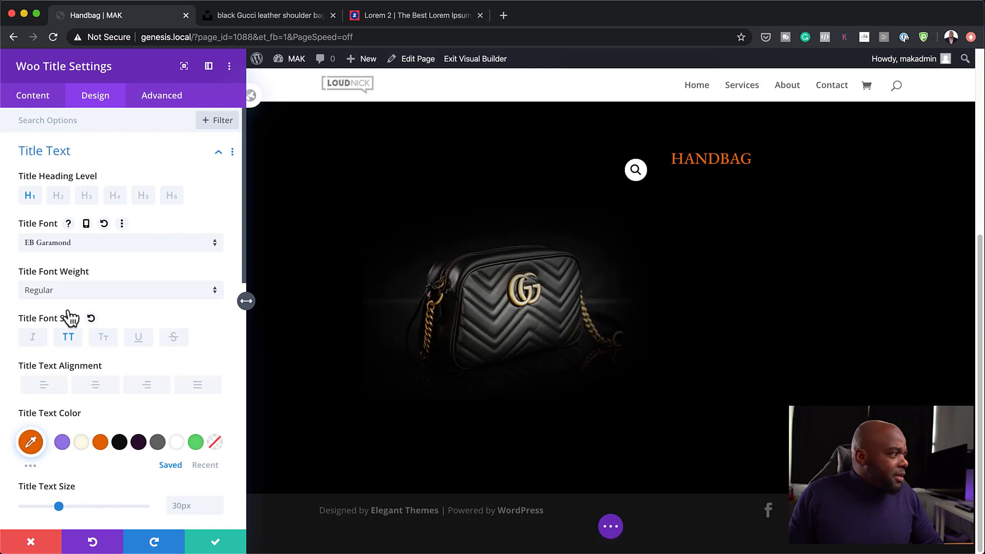
scroll(154, 436, down, 3)
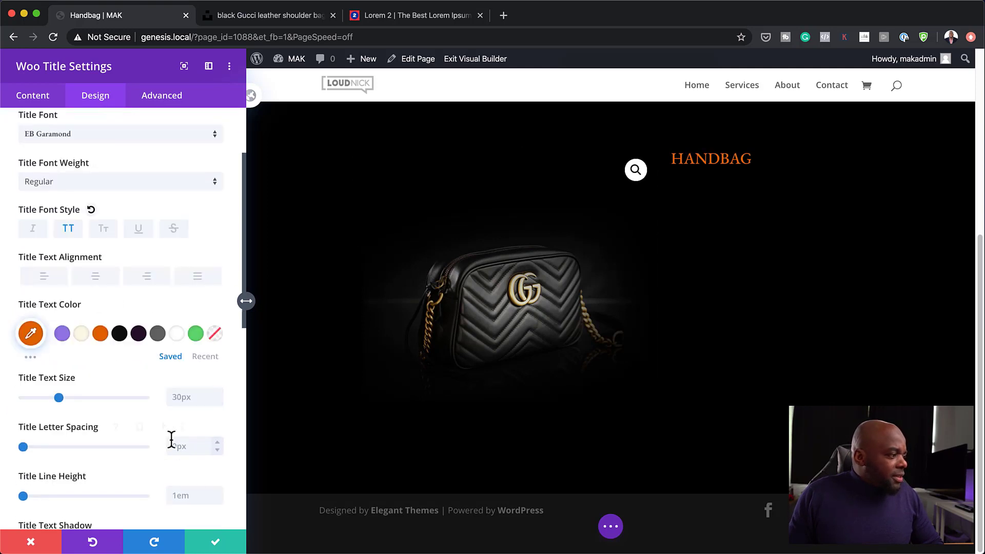
drag(56, 398, 82, 405)
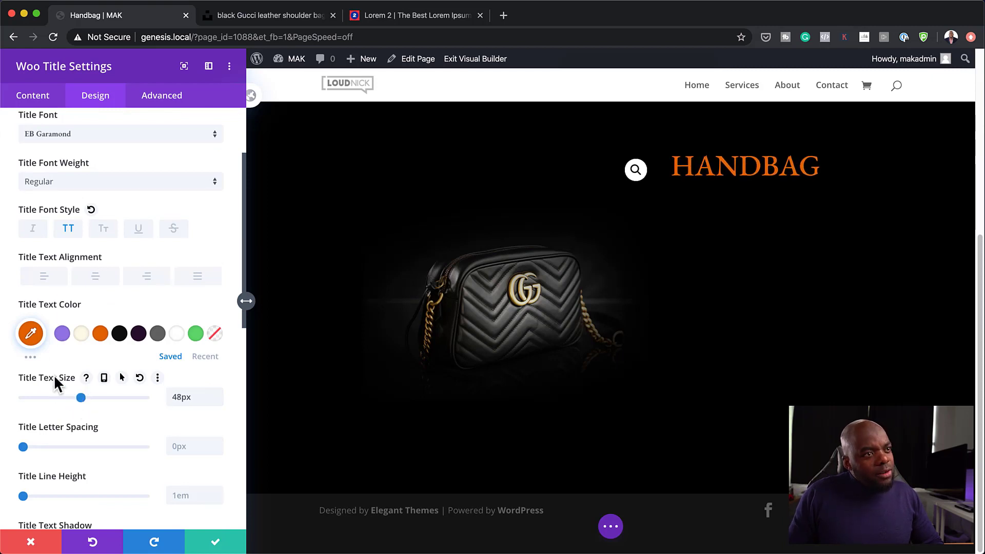
click(218, 545)
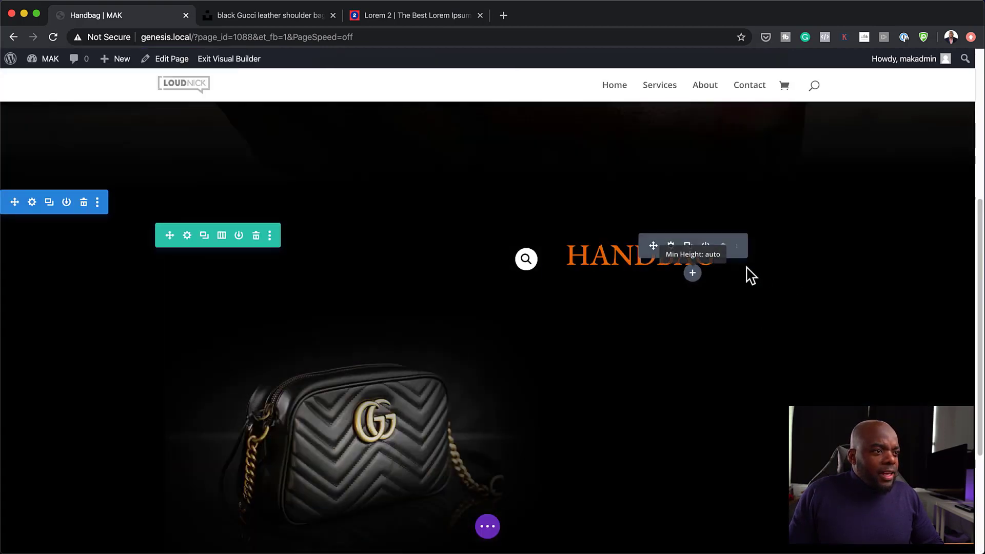
- Insert a Woo Description module below the product title and set its product to Handbag
click(692, 274)
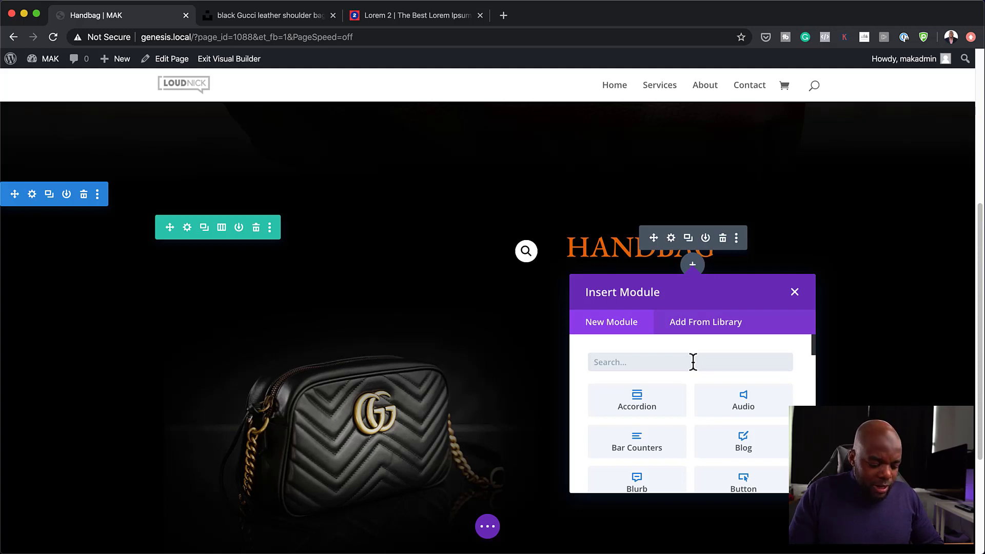
text(woo d)
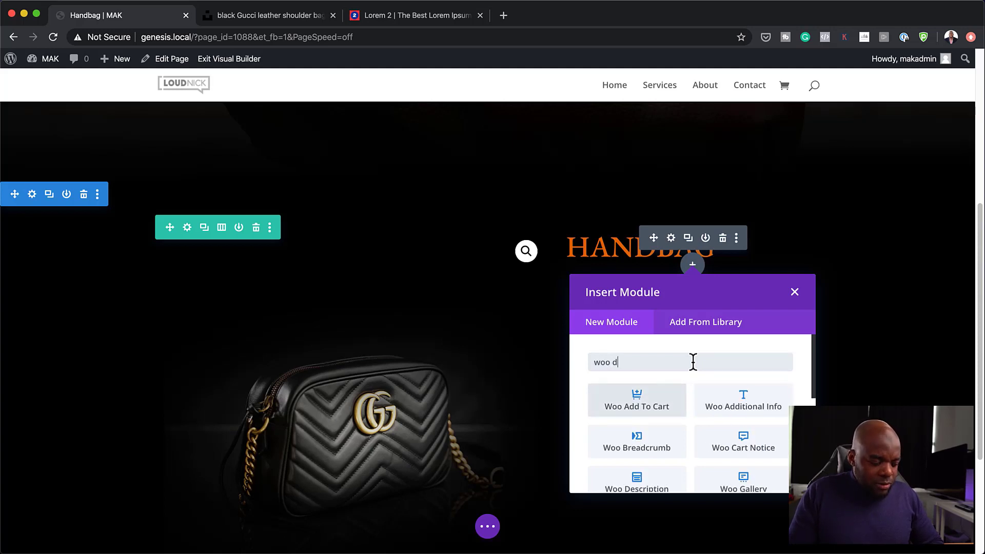
click(671, 393)
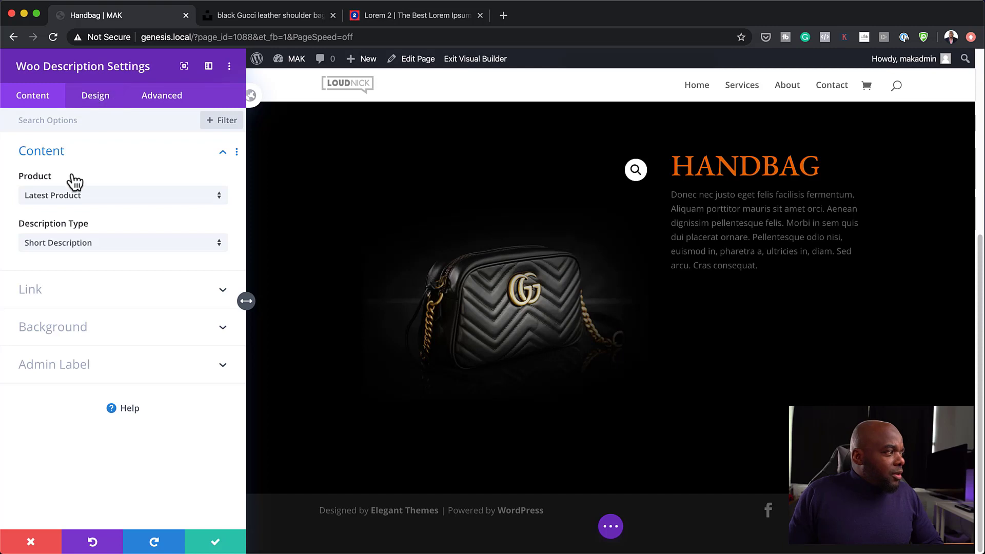
click(80, 195)
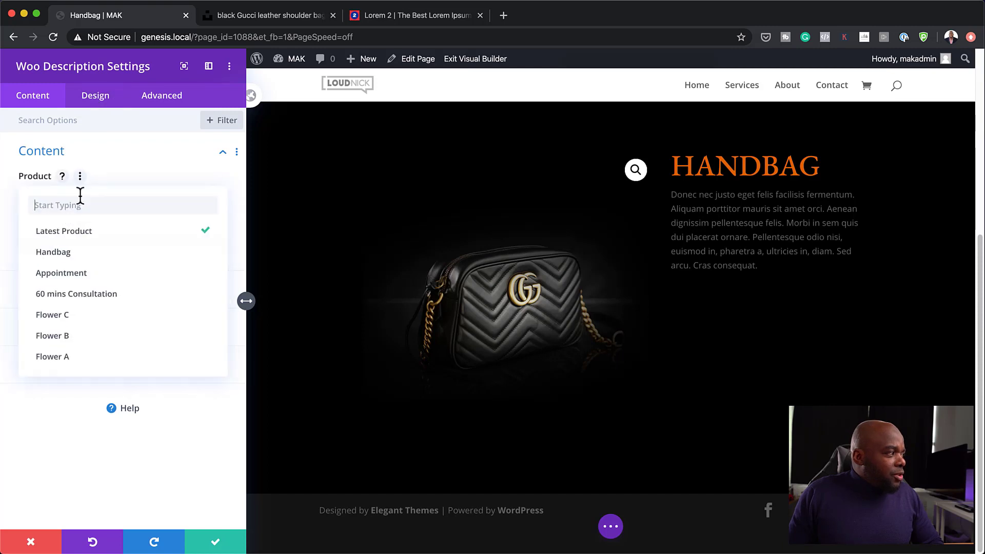
click(88, 259)
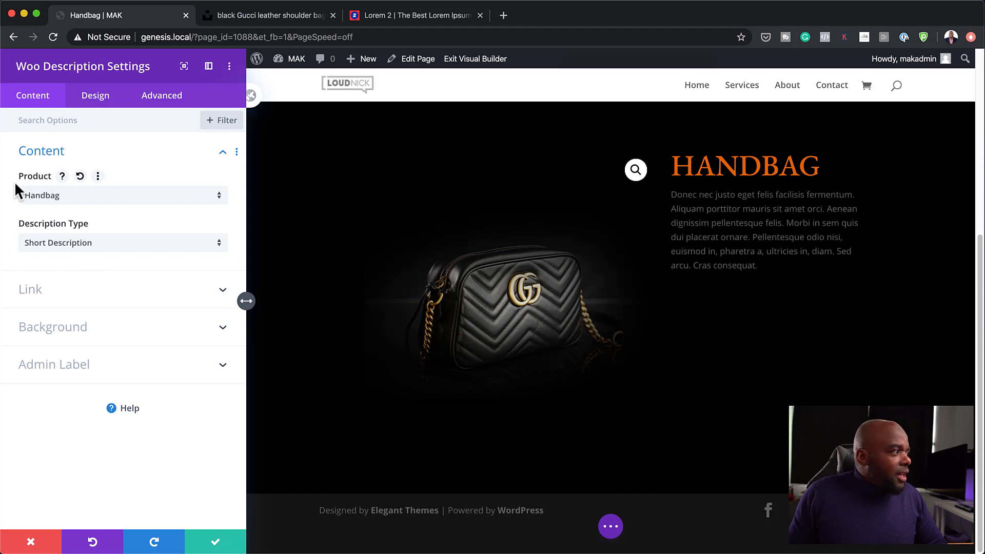
- Set the Woo Description module's text font to EB Garamond
click(102, 96)
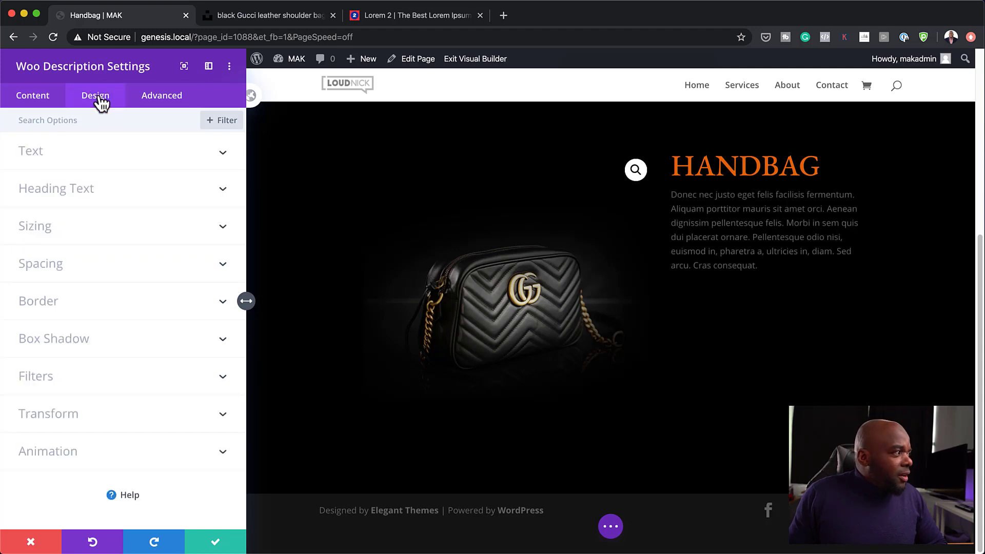
click(53, 162)
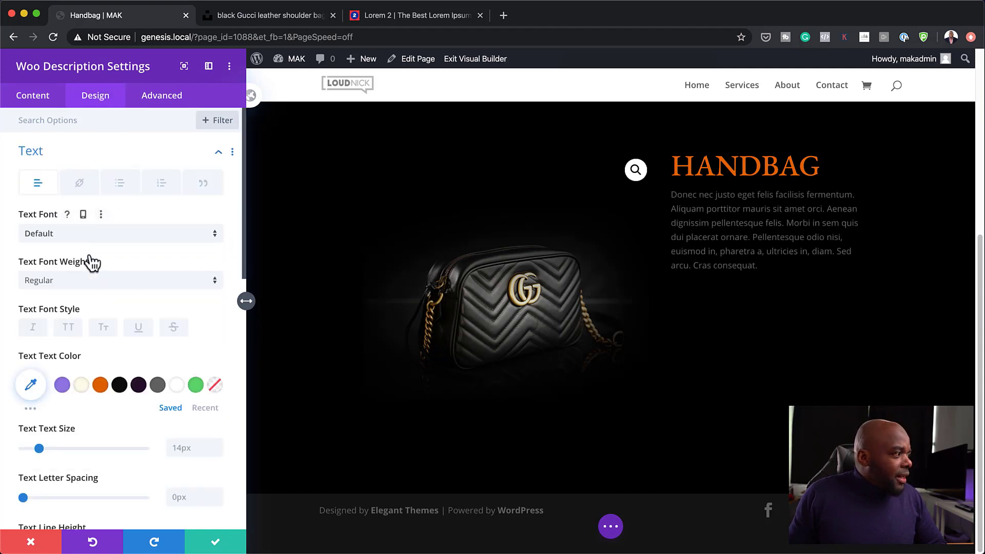
click(89, 235)
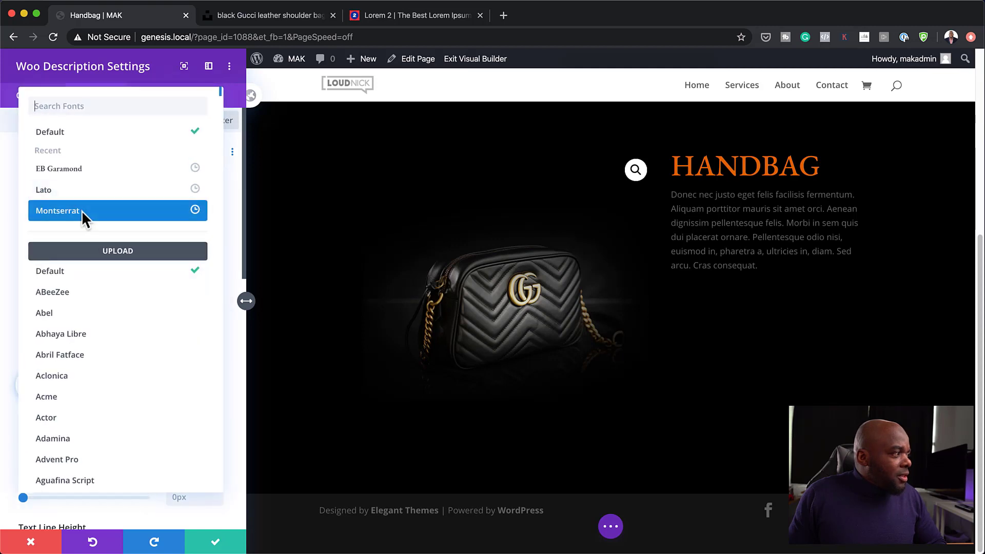
click(90, 167)
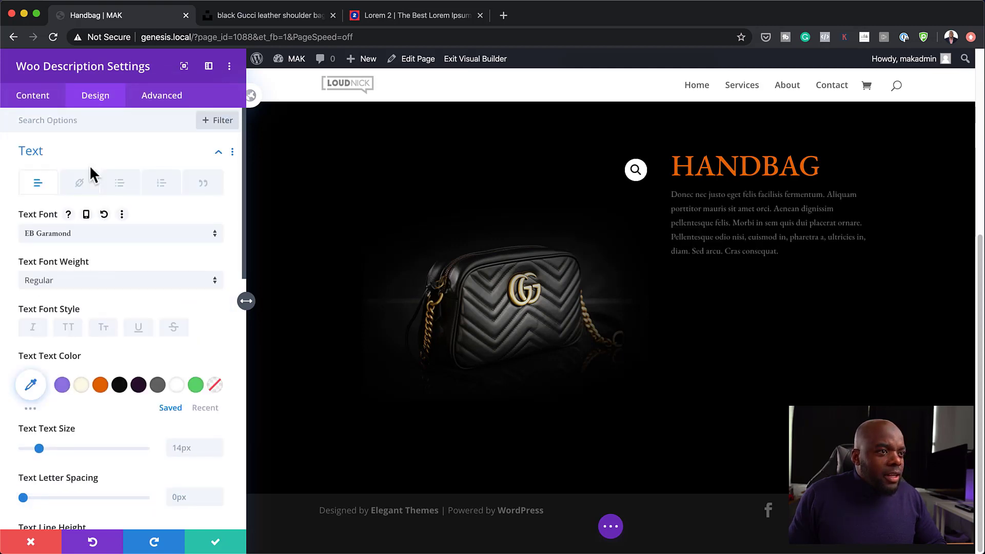
- Set the description's text color to a custom grey, starting from white and darkening it
click(176, 387)
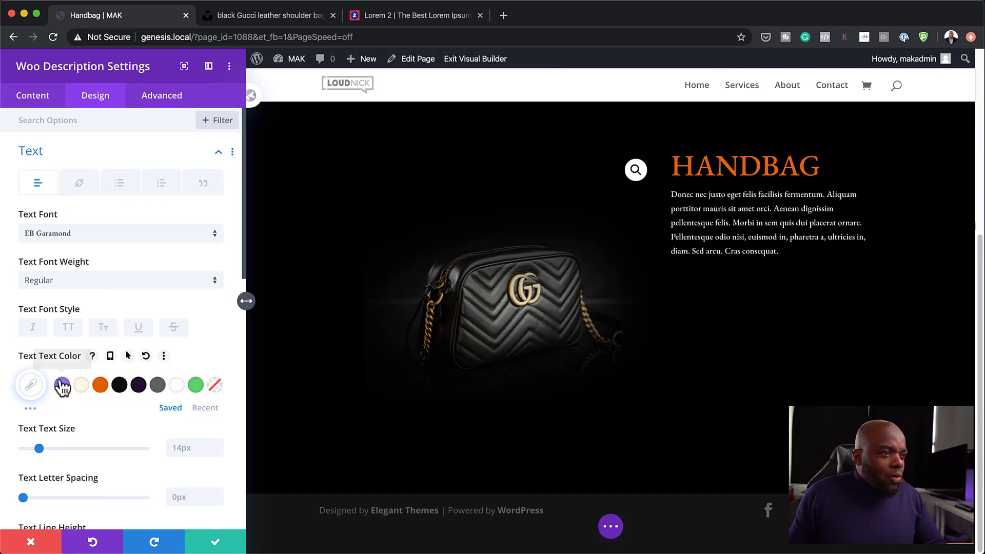
click(31, 386)
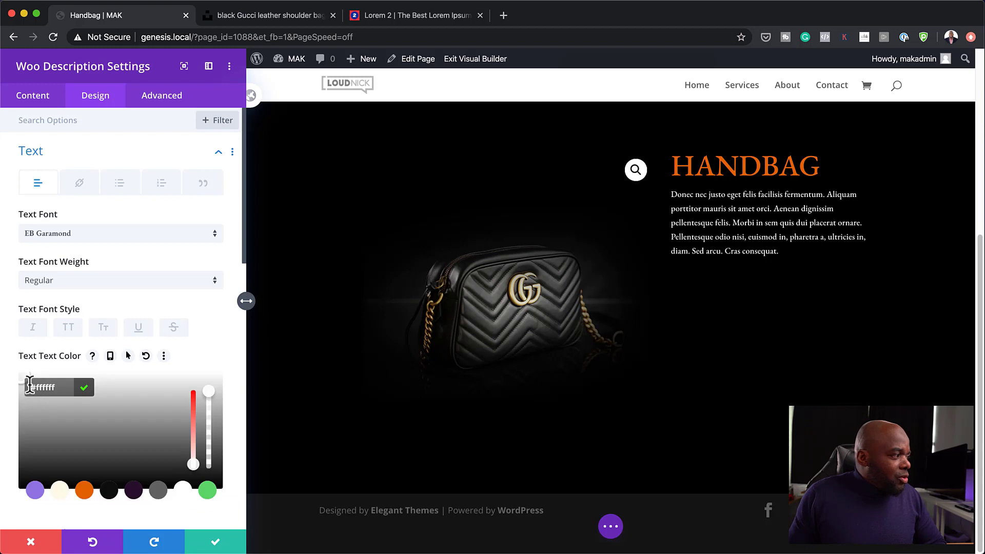
click(18, 442)
click(31, 386)
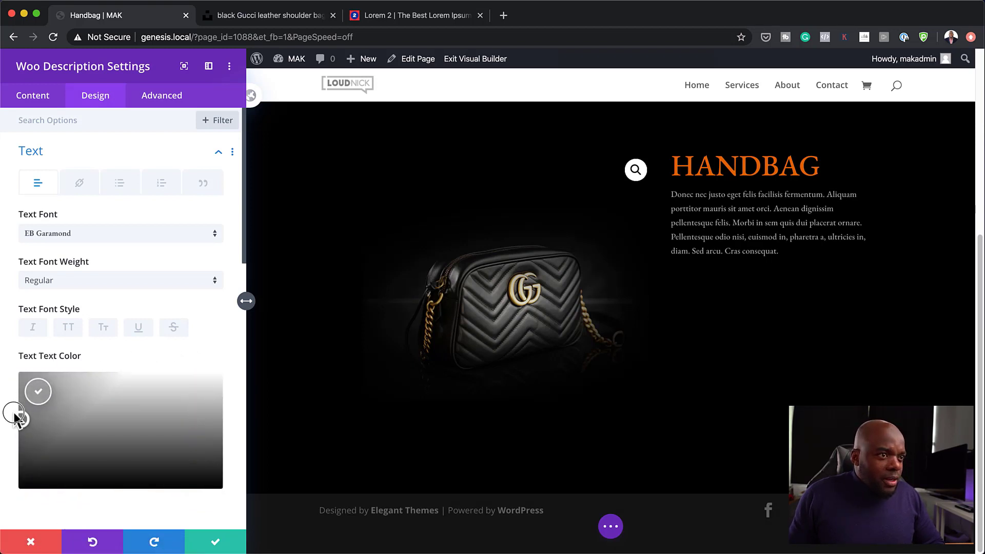
drag(15, 414, 11, 417)
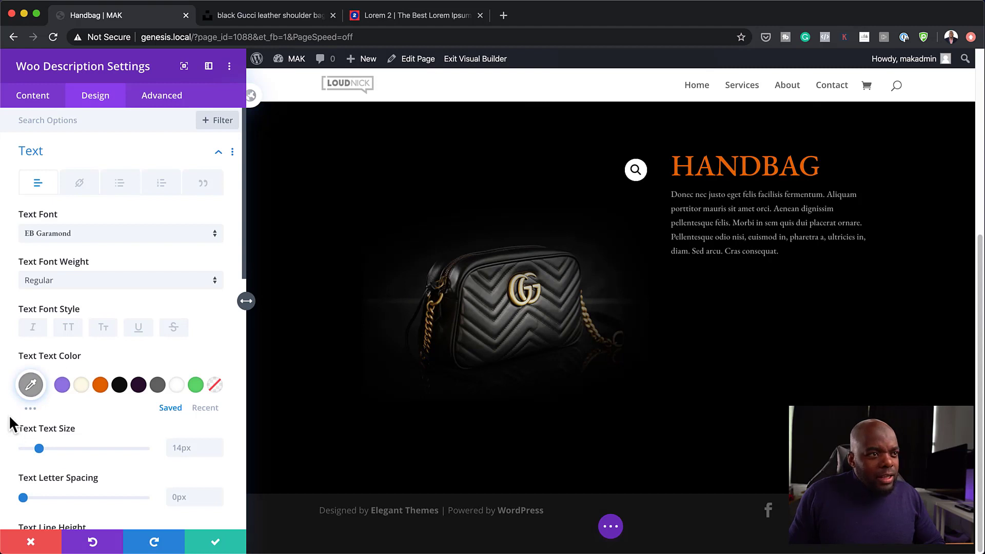
- Set the description's text size to 20px and line height to 1.8em, and save the Woo Description settings
scroll(102, 457, down, 4)
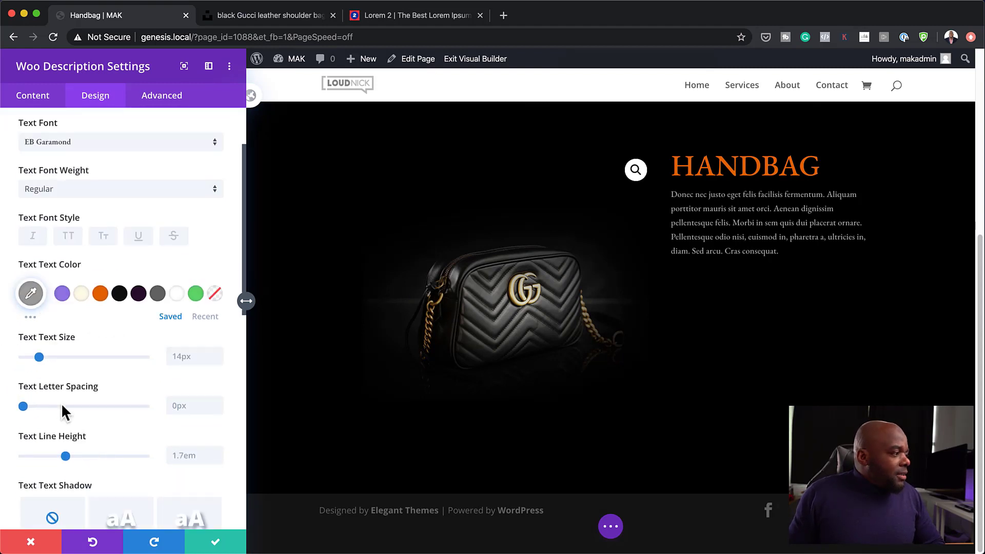
drag(42, 359, 46, 361)
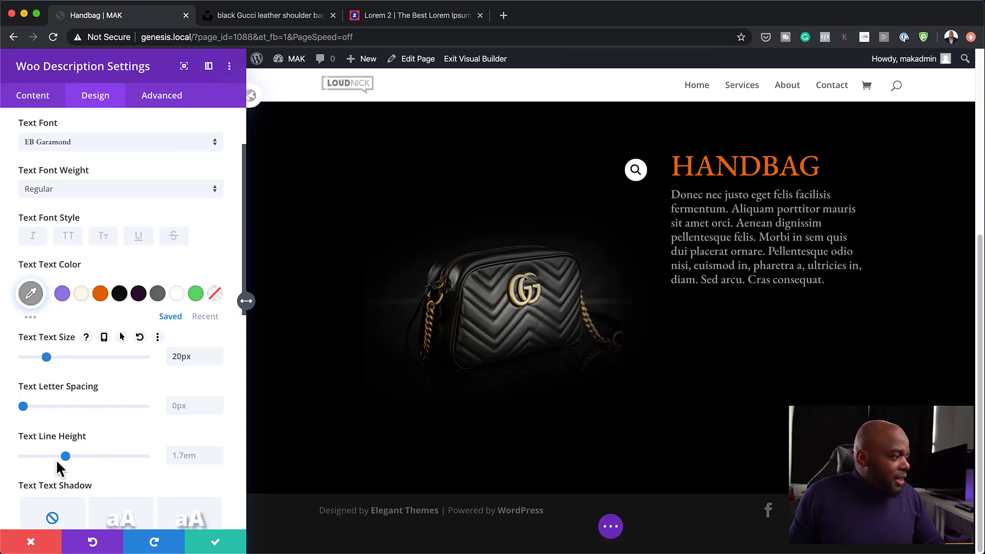
drag(64, 455, 74, 460)
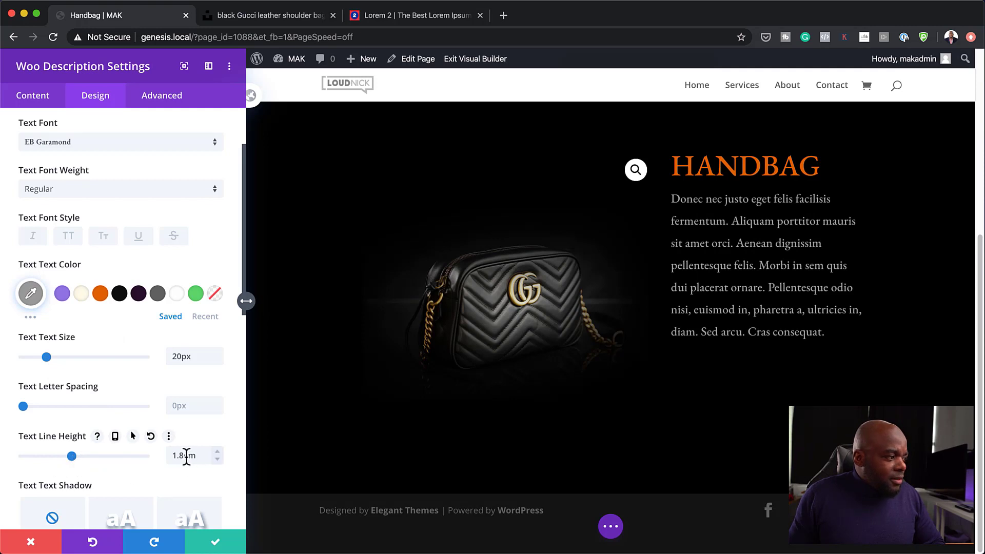
click(217, 458)
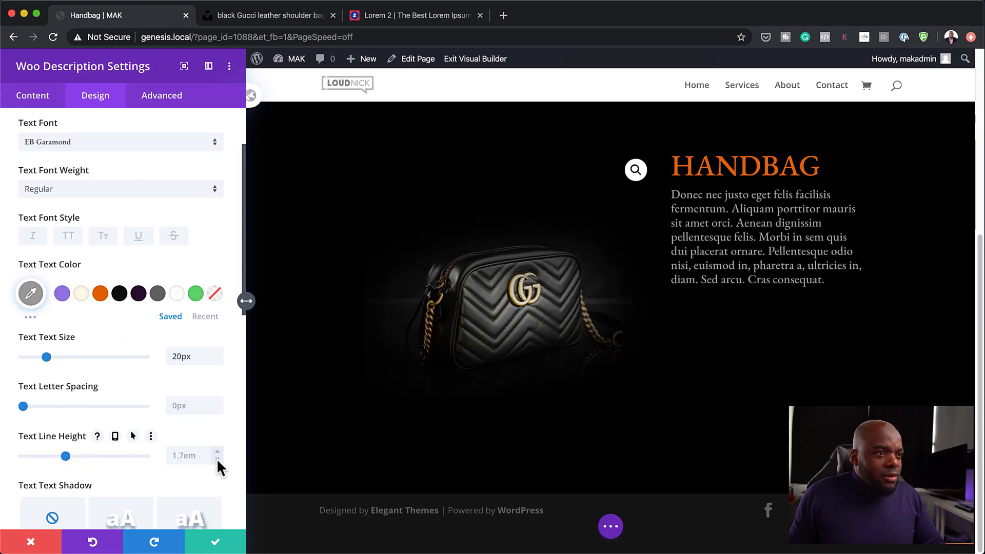
click(216, 456)
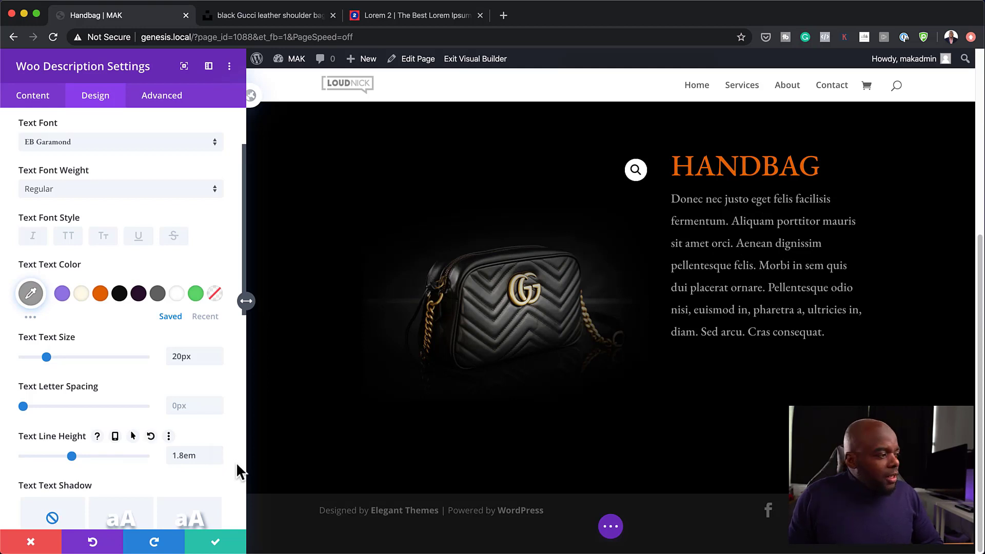
click(216, 458)
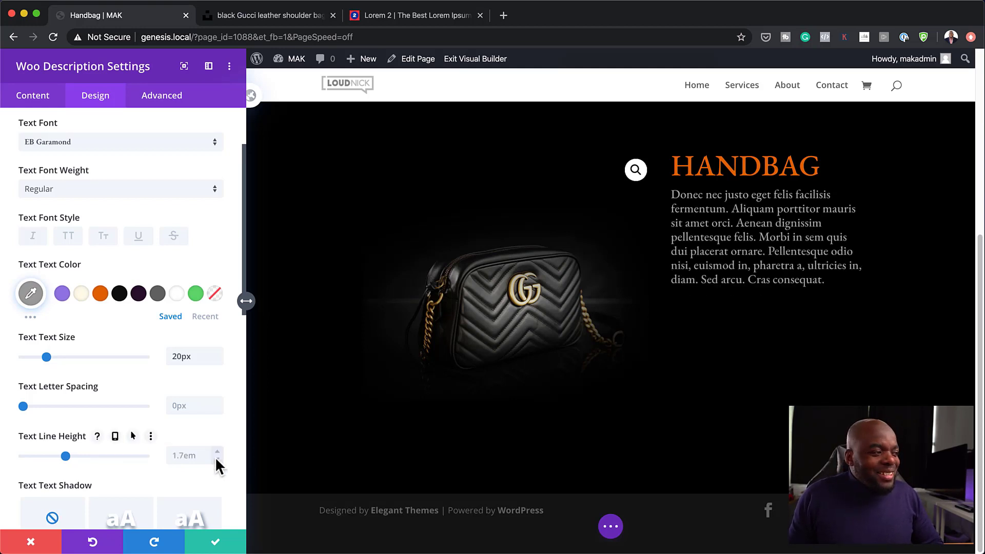
click(179, 456)
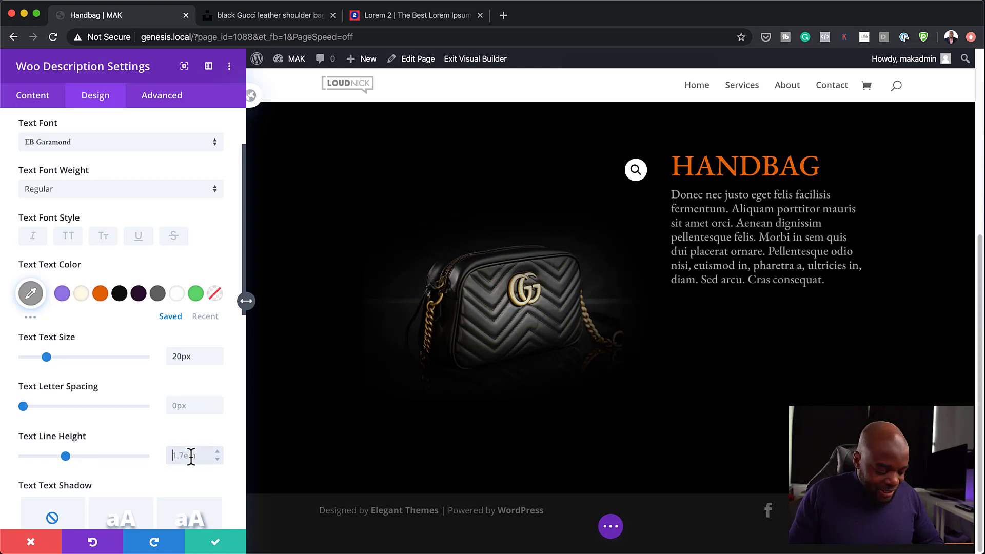
text(1.8em)
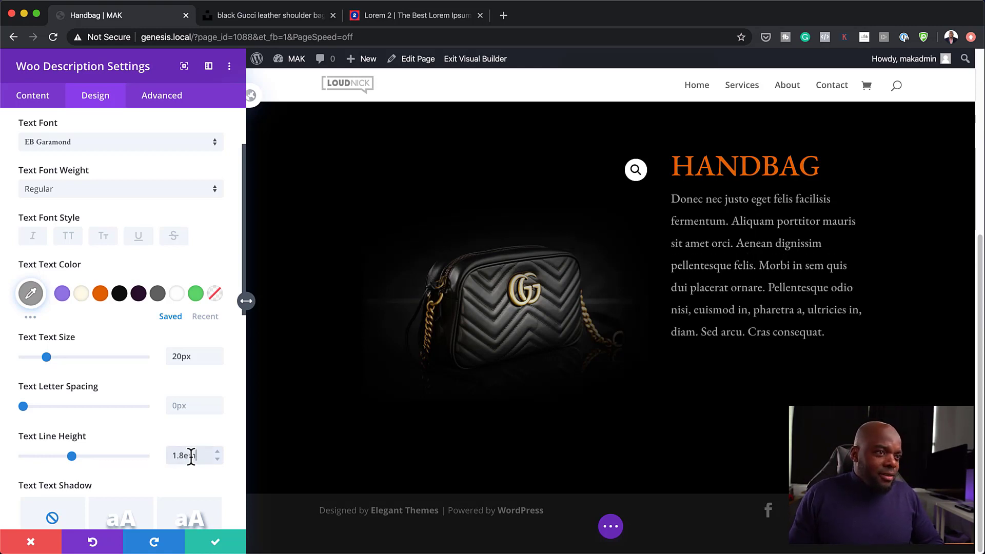
click(216, 545)
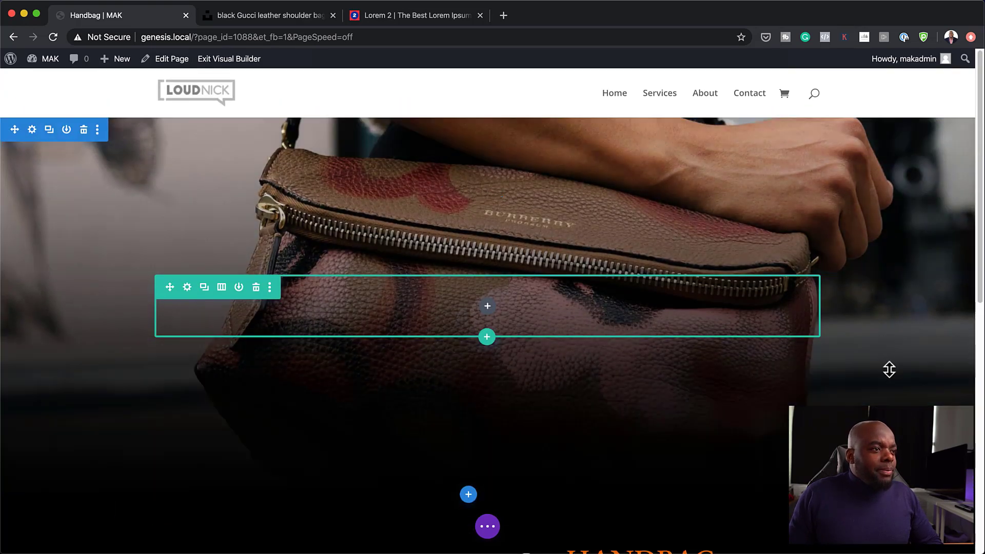
- Insert a Woo Add To Cart module below the product description
scroll(891, 379, down, 10)
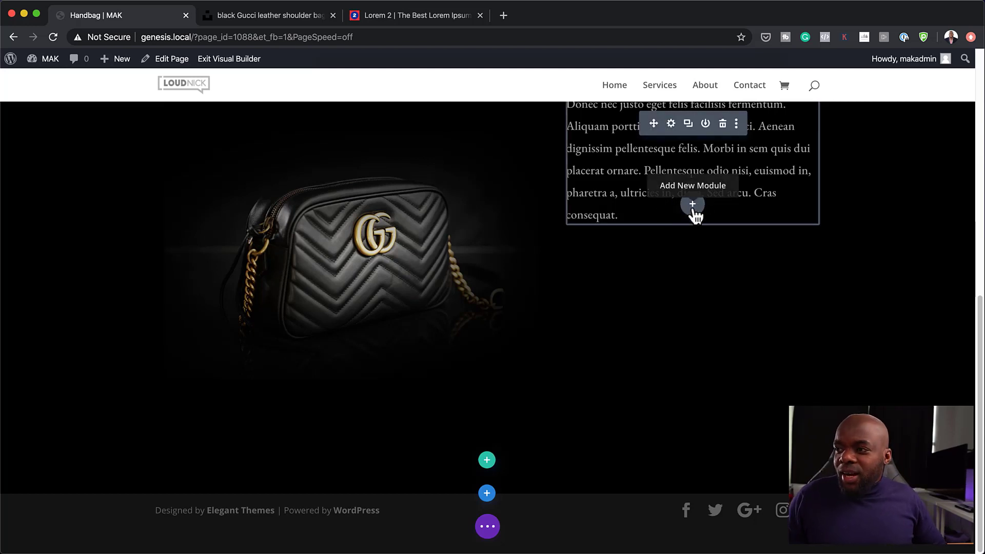
click(693, 208)
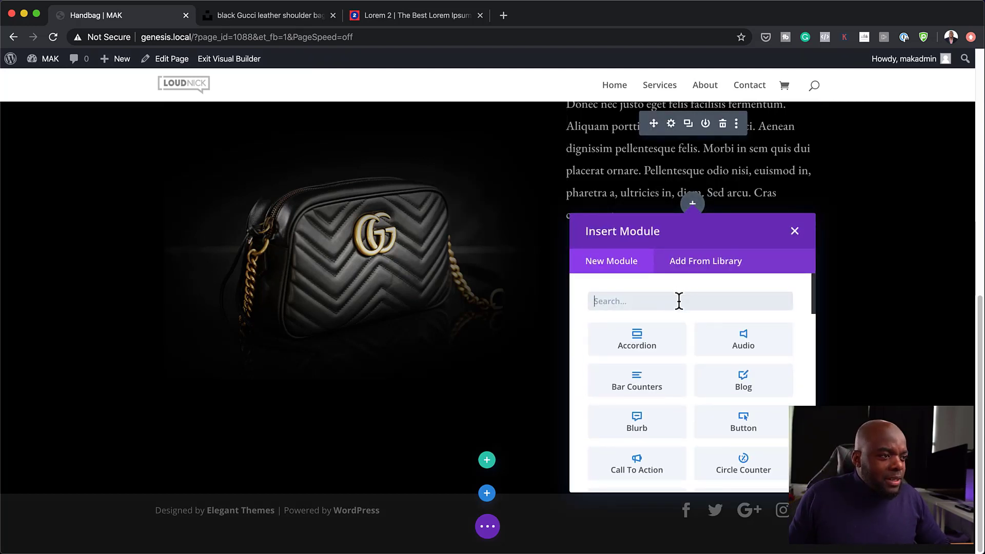
text(add)
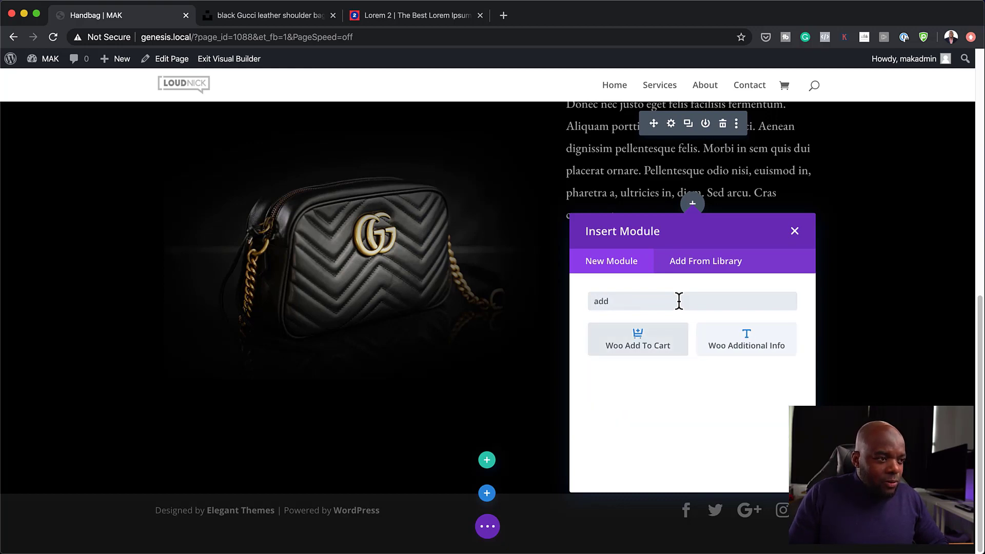
click(662, 340)
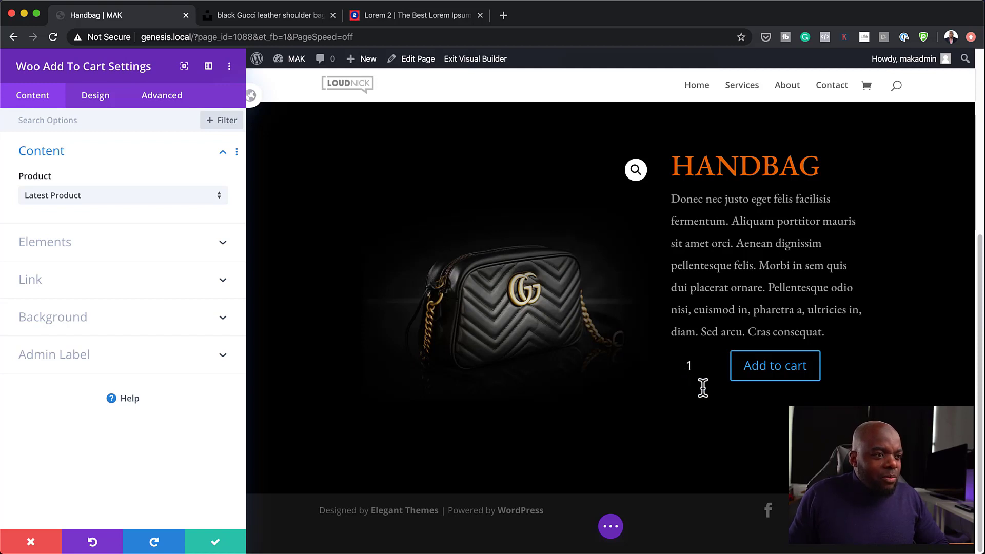
- Turn off Show Quantity Field for the Woo Add To Cart module
click(684, 364)
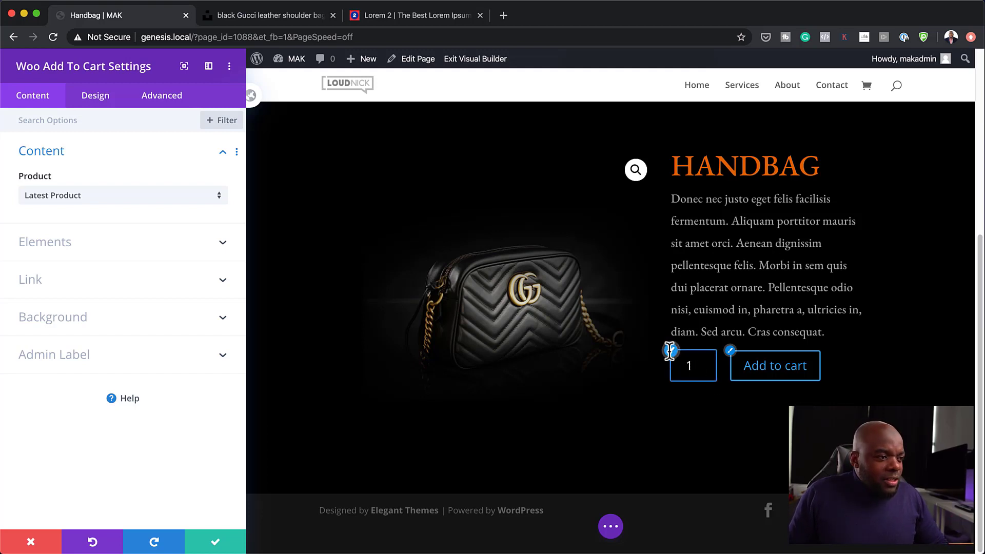
click(48, 246)
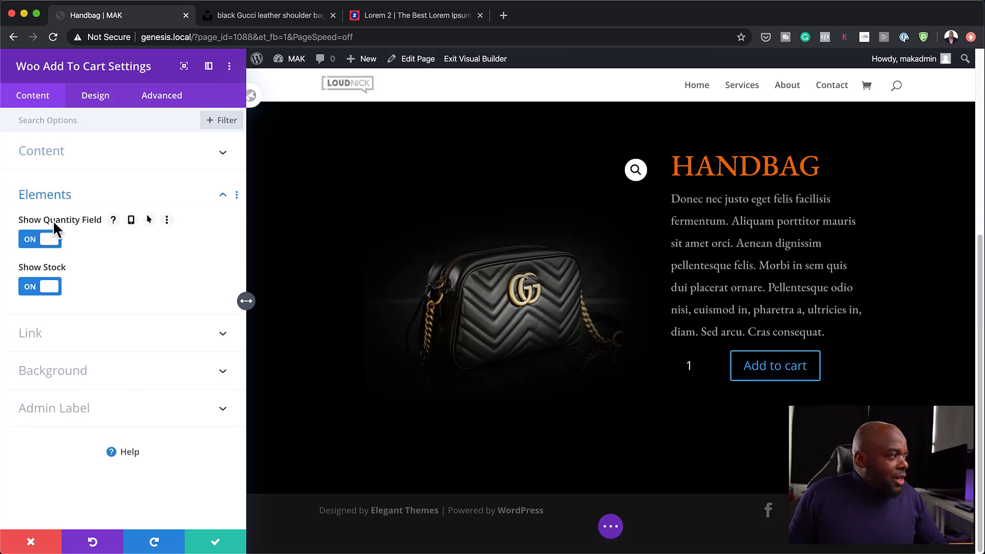
click(31, 241)
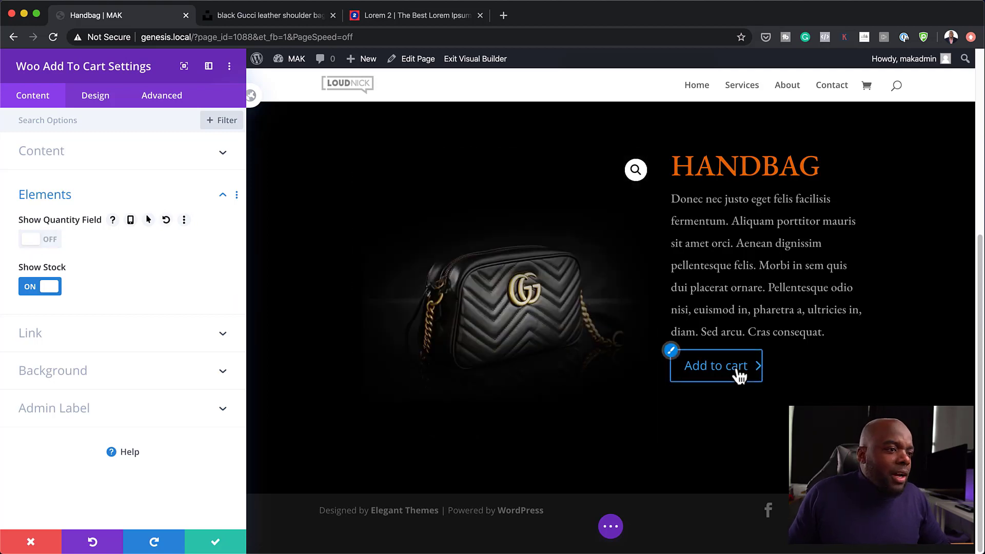
- Enable custom styles for the Add to cart button and give it an orange background with white text
click(674, 357)
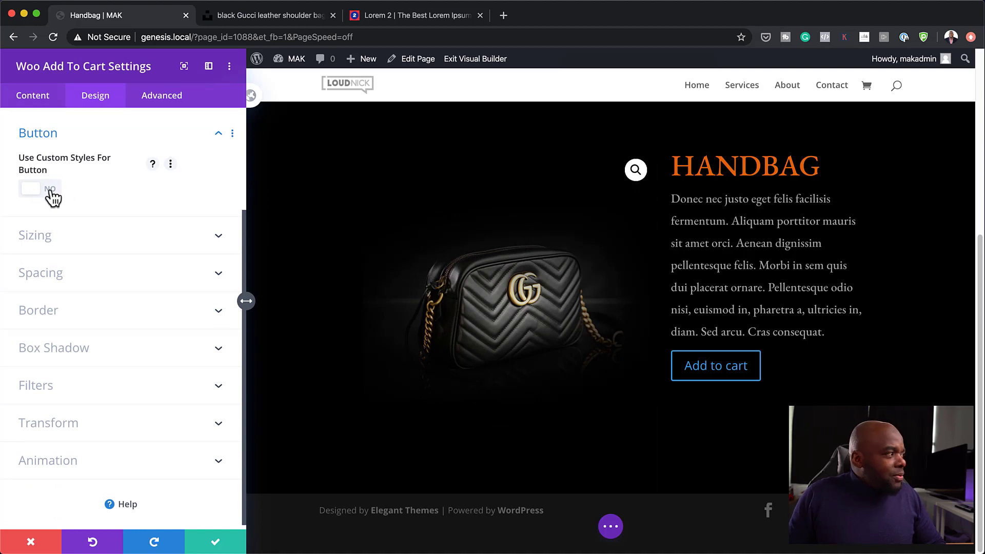
click(50, 188)
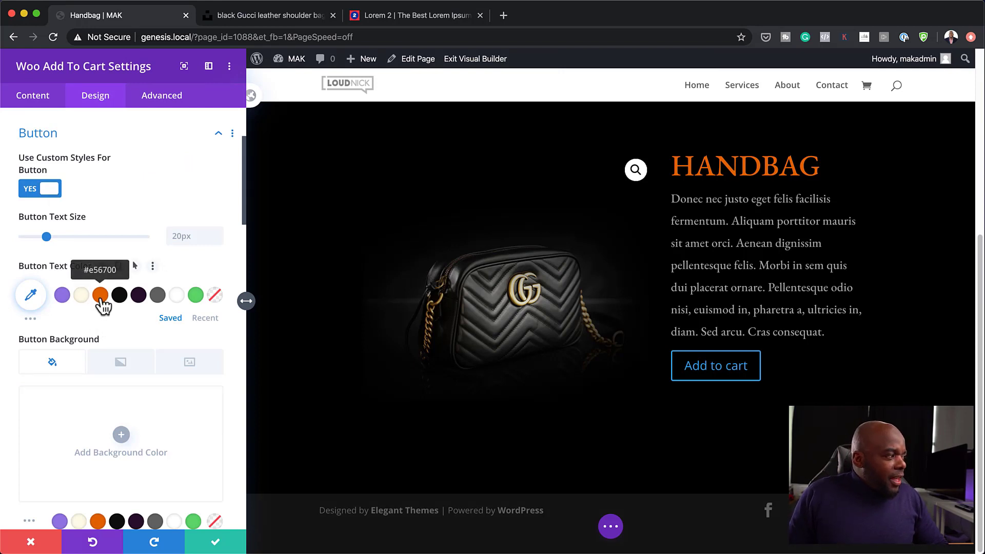
scroll(154, 321, down, 3)
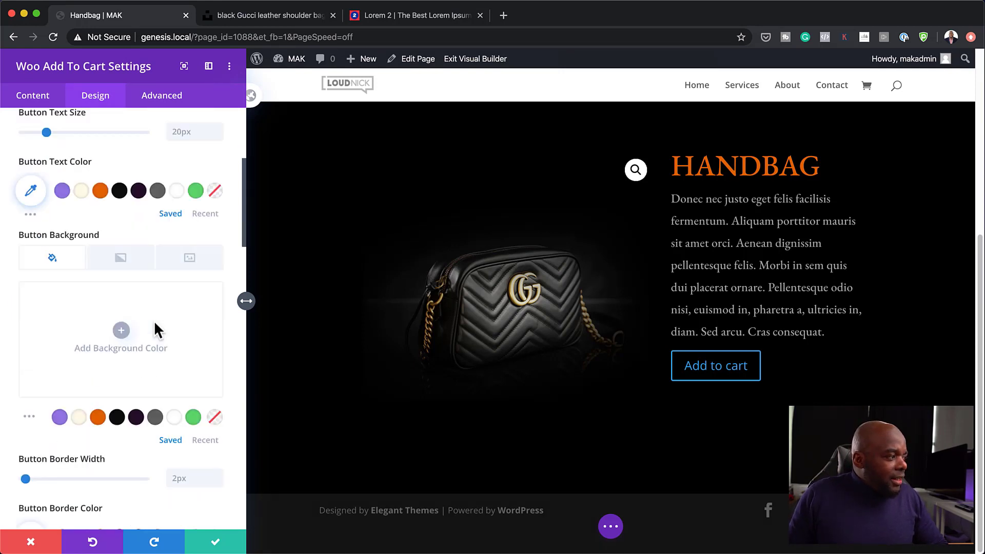
click(97, 417)
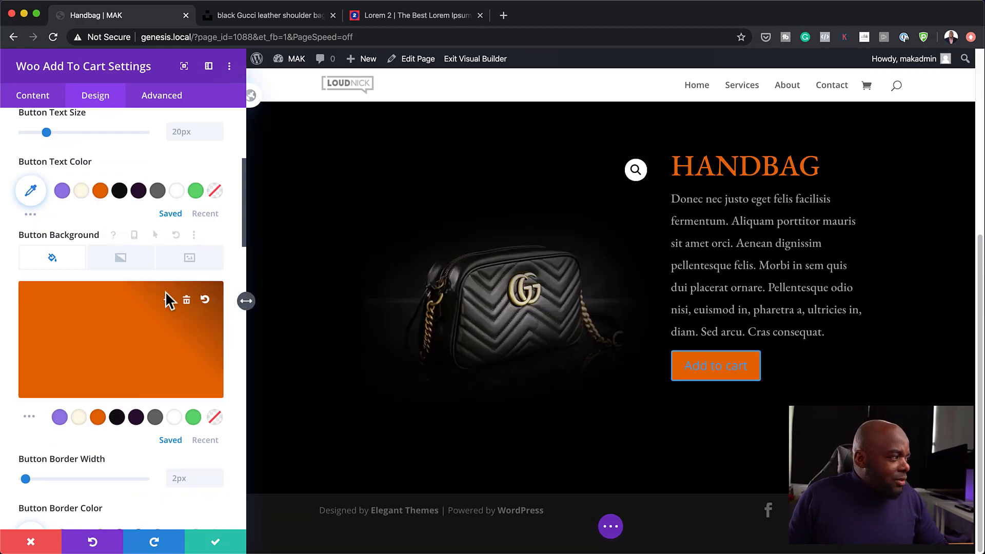
scroll(166, 308, up, 3)
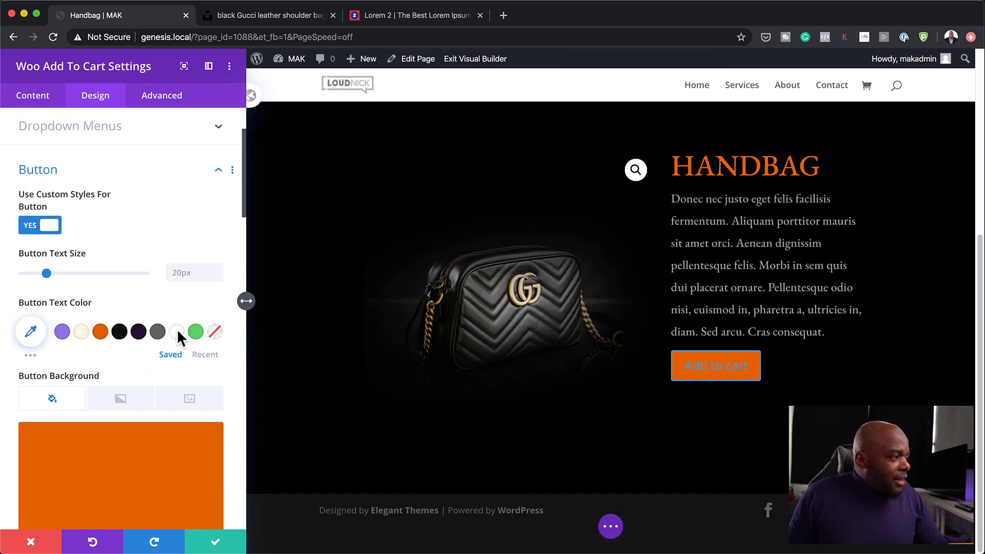
click(177, 332)
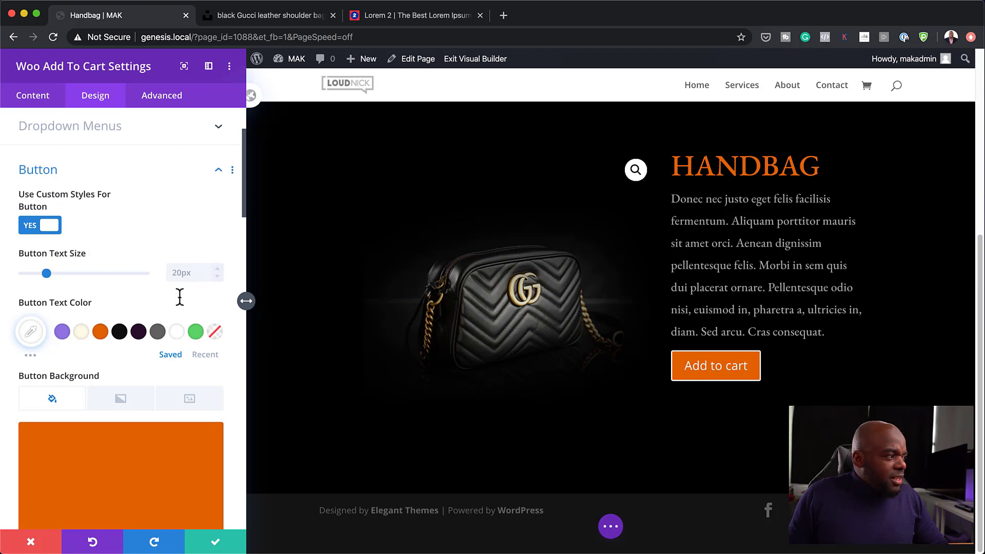
- Set the Add to cart button's border radius and border width to 0px
scroll(210, 395, down, 5)
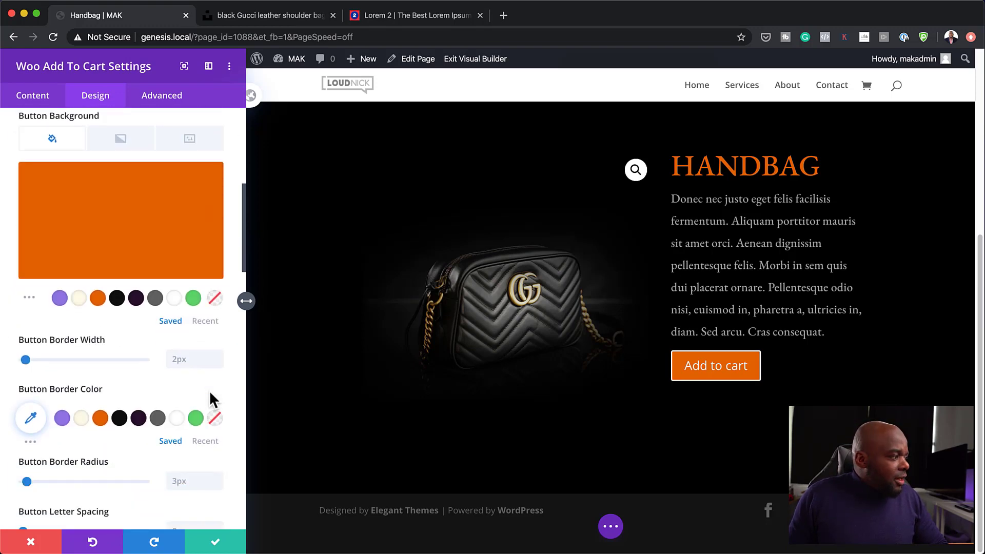
scroll(210, 396, down, 2)
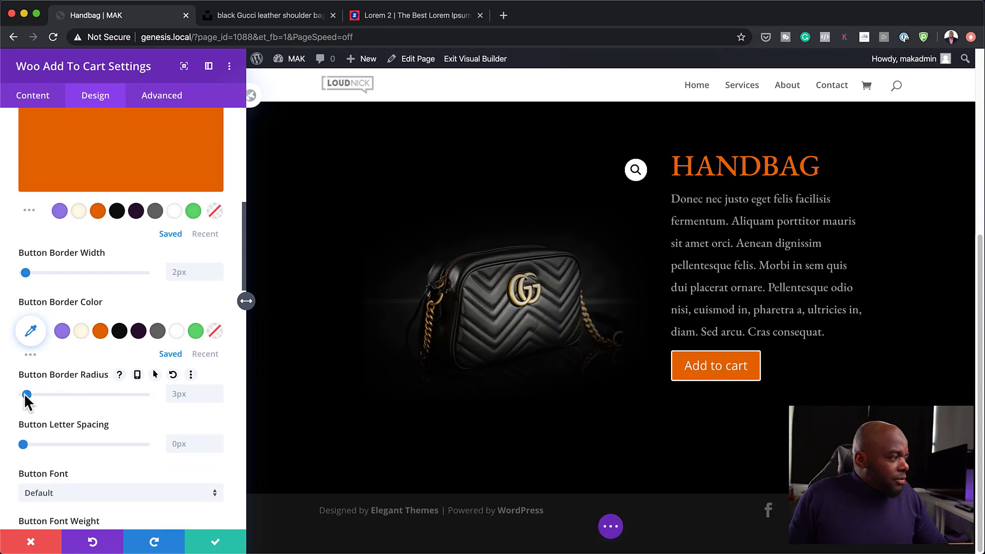
drag(24, 394, 11, 396)
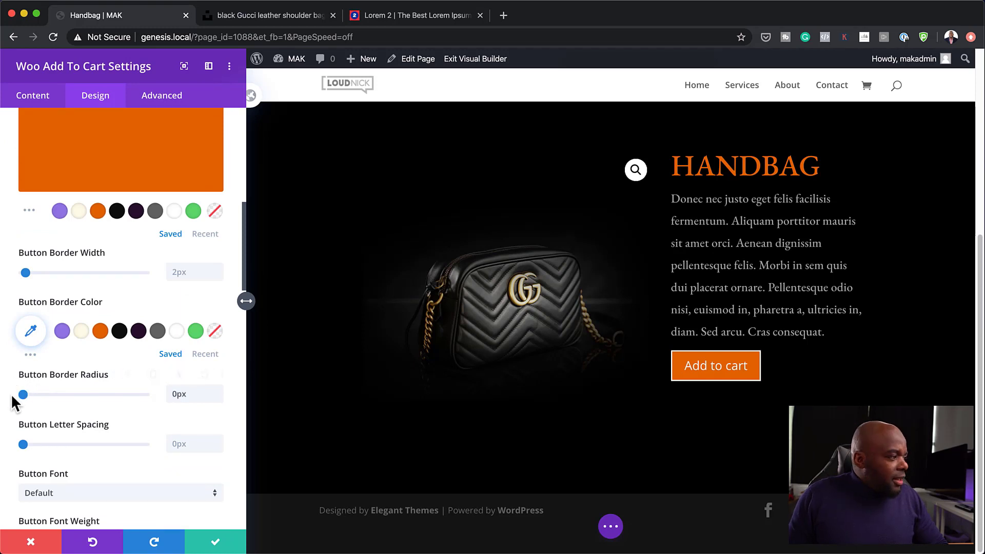
scroll(152, 407, down, 1)
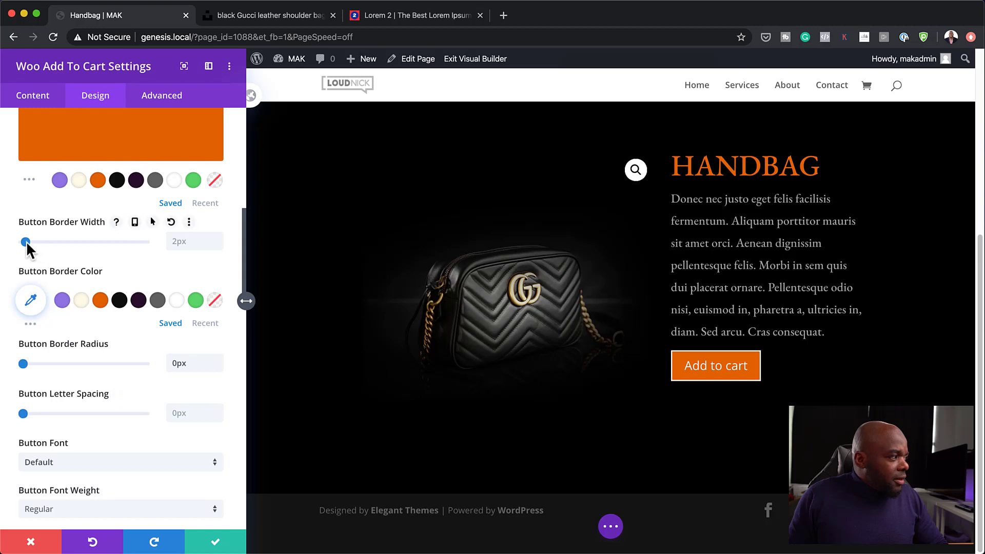
drag(26, 241, 2, 242)
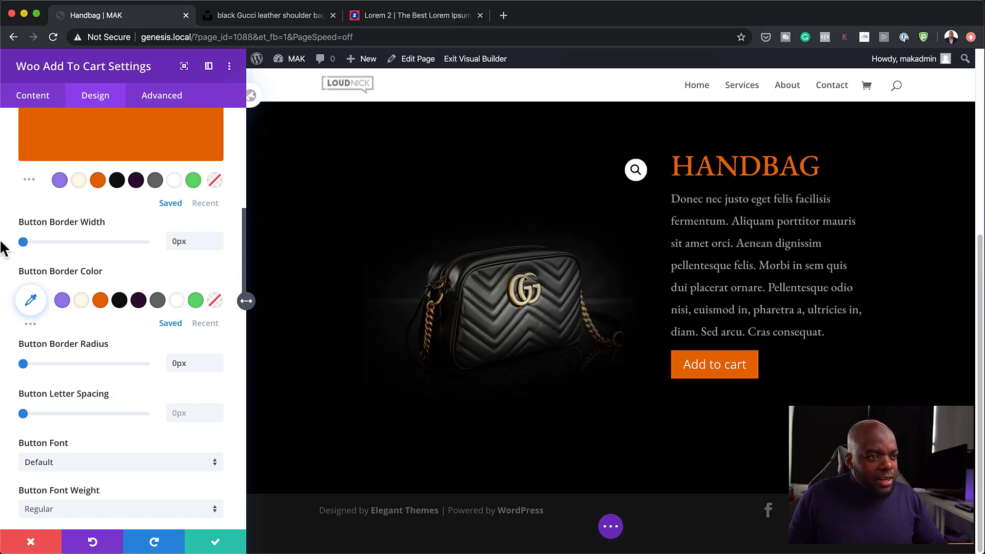
- Set the Add to cart button's font to EB Garamond and its font style to uppercase
scroll(152, 433, down, 1)
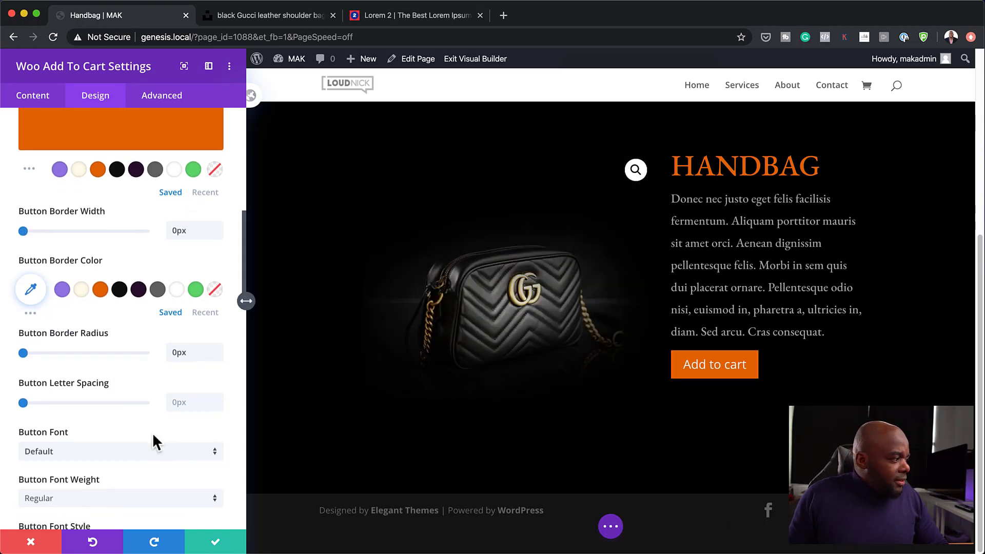
scroll(152, 432, down, 5)
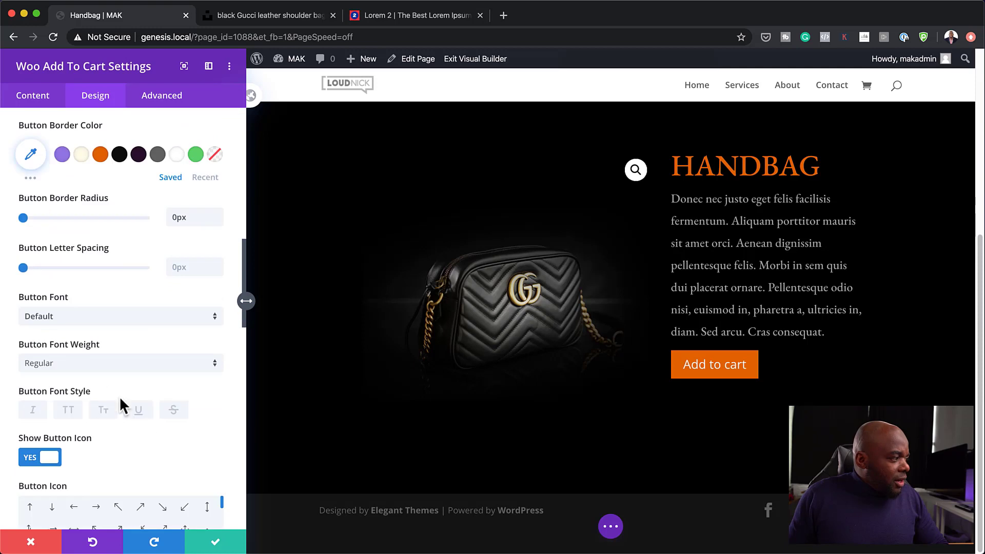
click(105, 321)
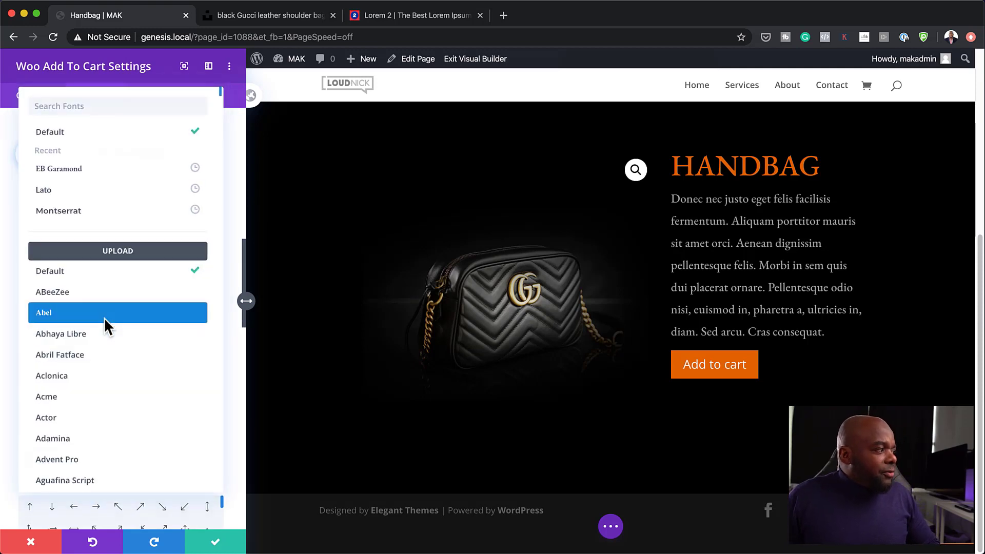
click(106, 163)
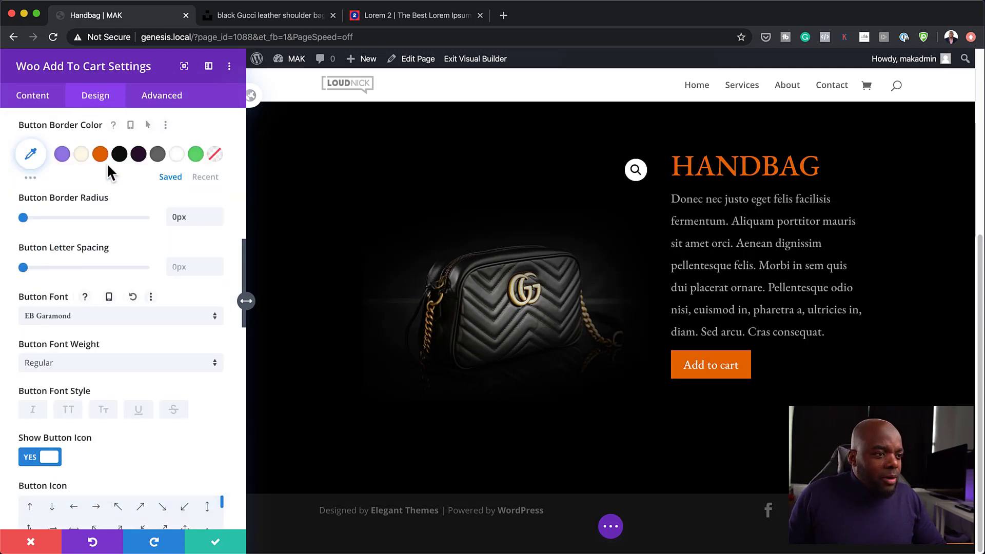
click(70, 409)
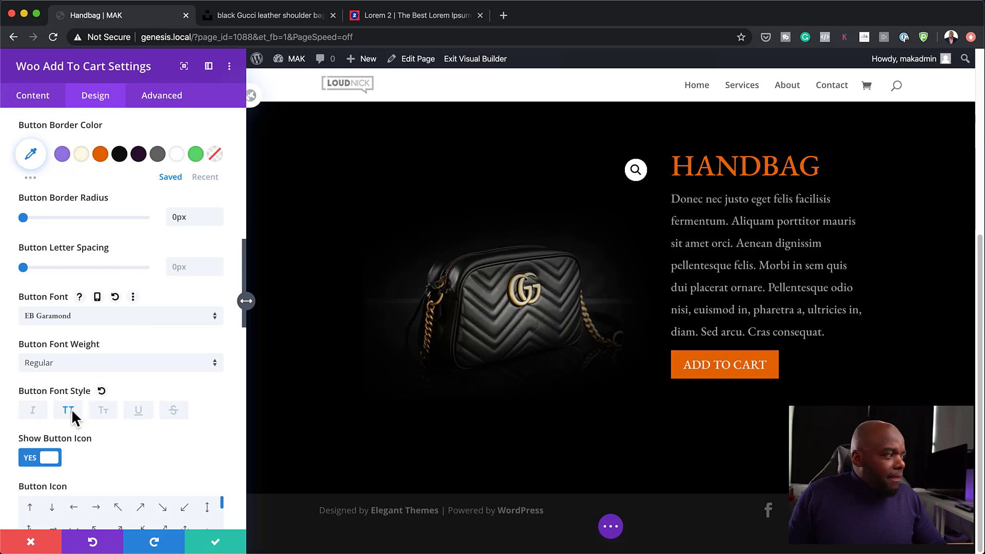
- Try the Semi Bold font weight on the Add to cart button and return it to Regular
click(78, 363)
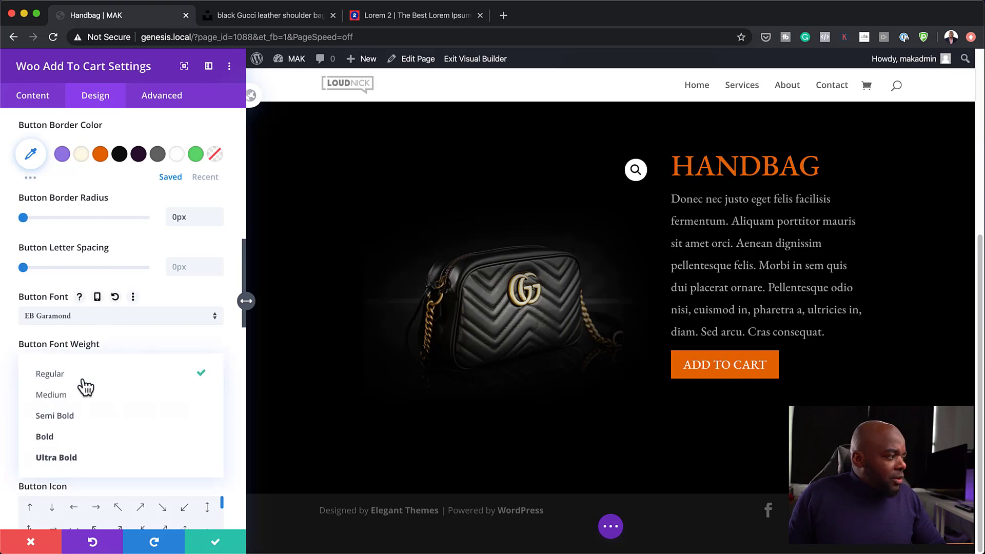
click(92, 421)
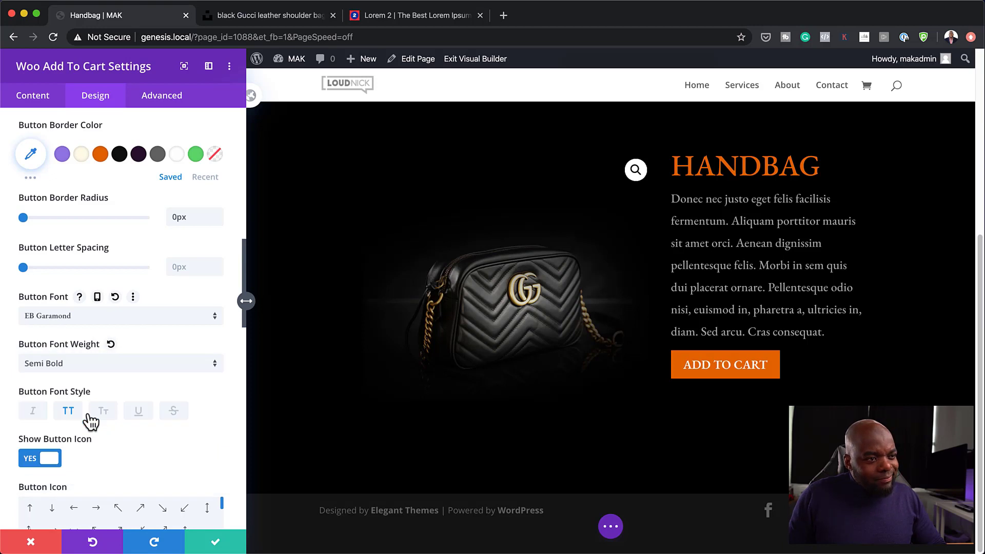
click(88, 366)
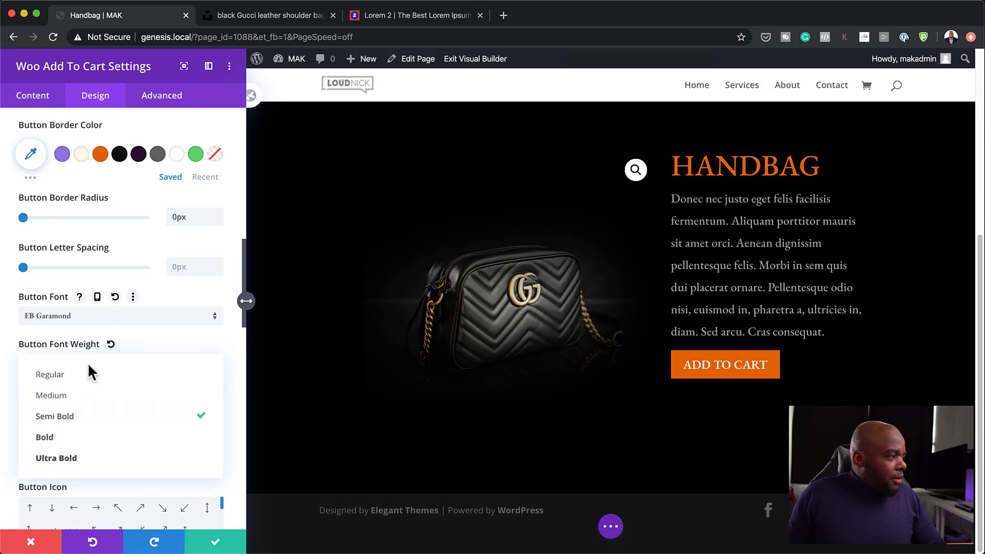
click(92, 375)
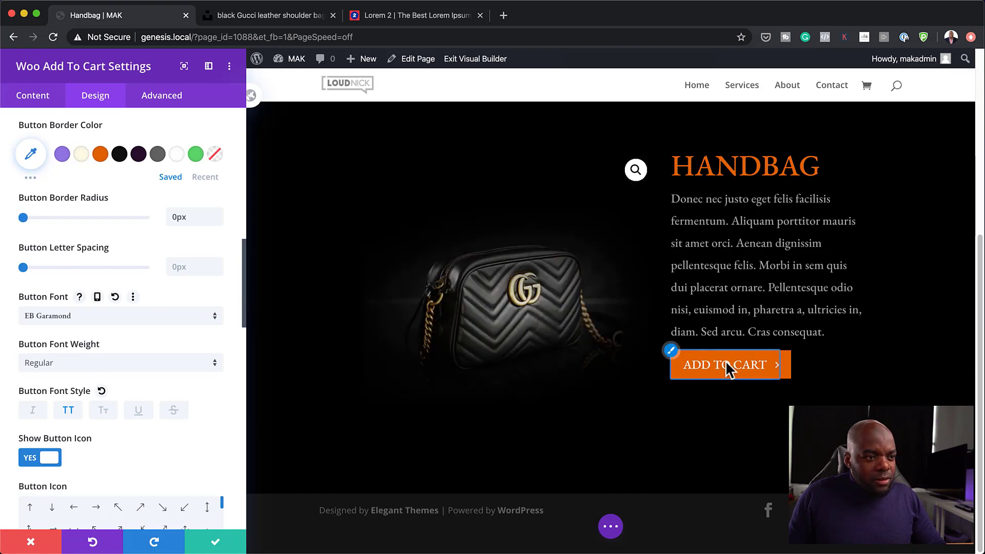
- Save the Woo Add To Cart settings and start inserting a new module below the Add to cart button
click(223, 543)
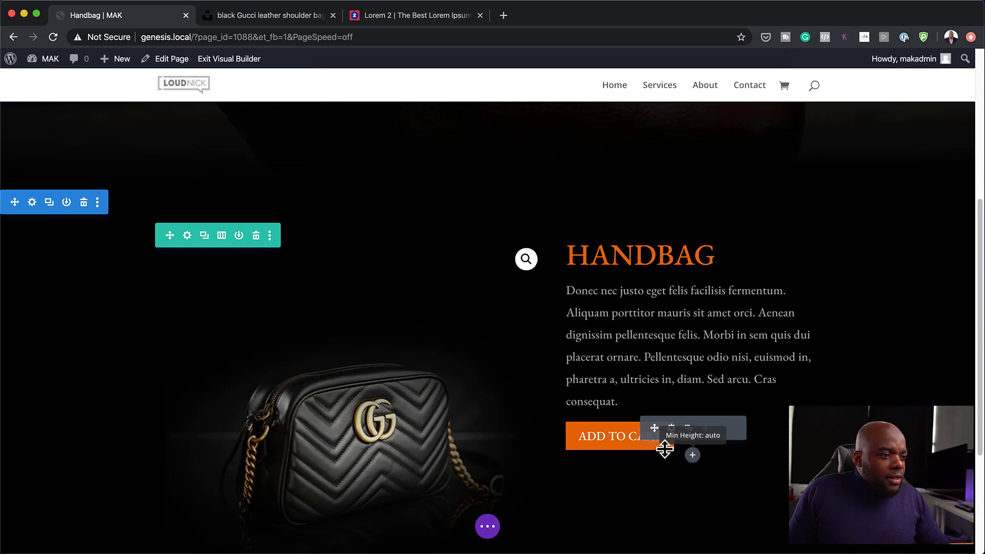
click(692, 455)
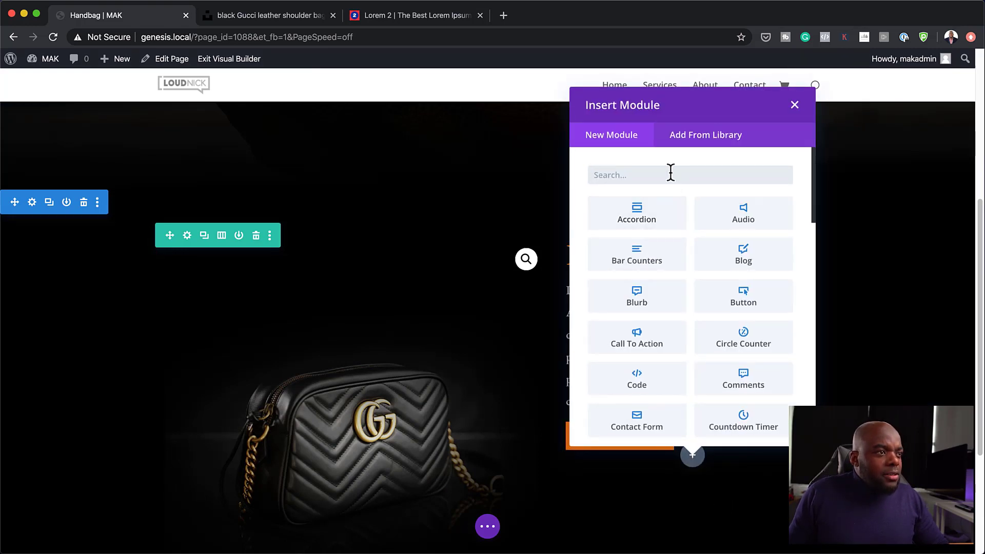
- Insert a Woo Price module below the Add to Cart button and set its product to Handbag
text(wp)
key(BackSpace)
text(oo)
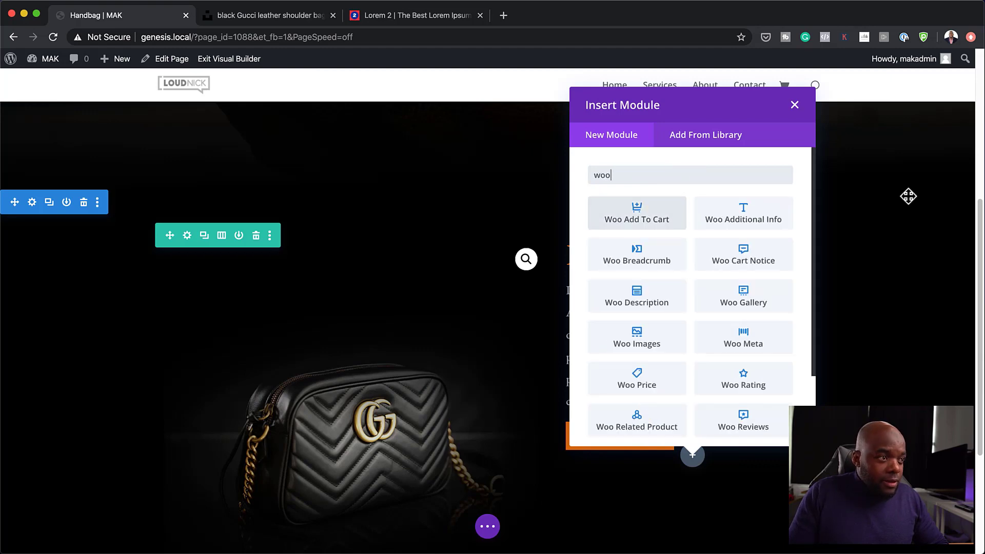
text( p)
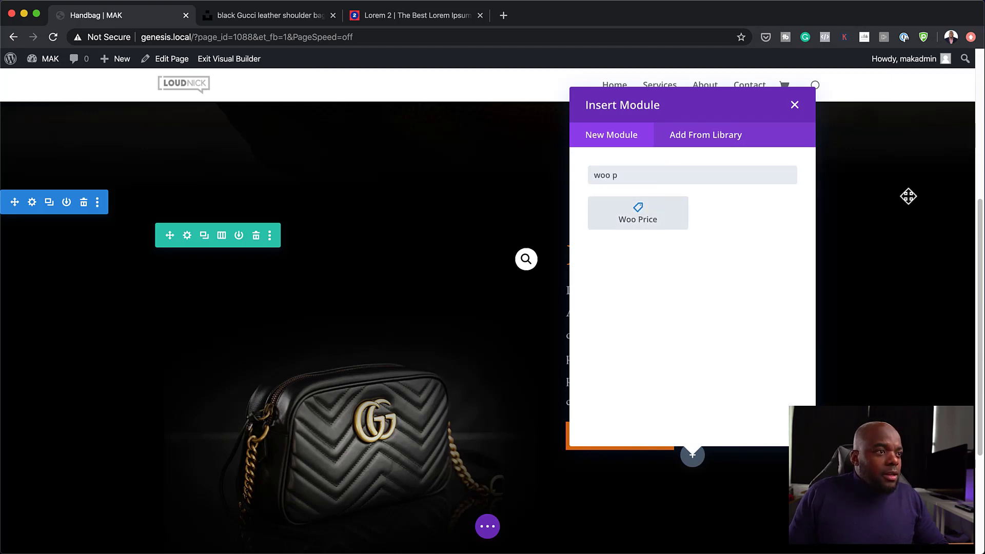
click(659, 215)
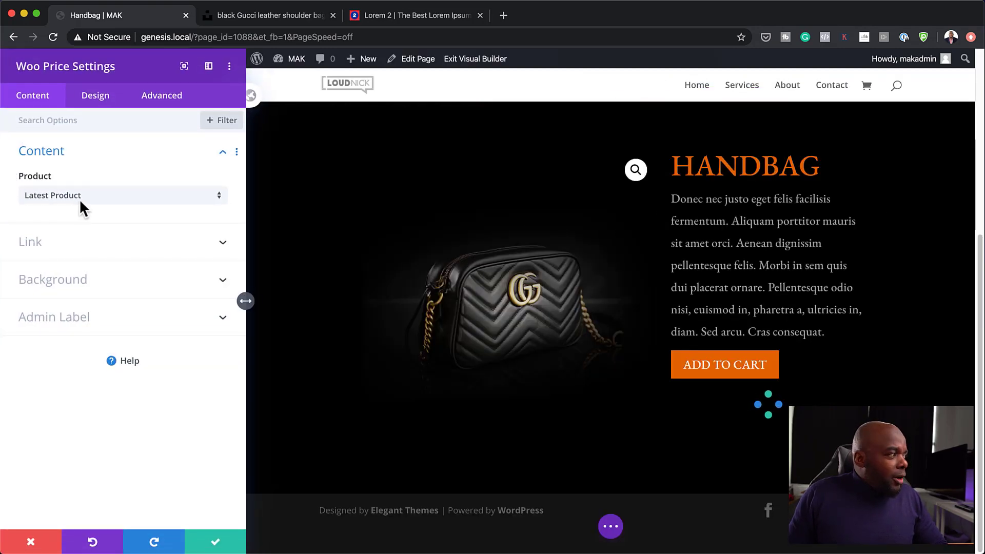
click(81, 201)
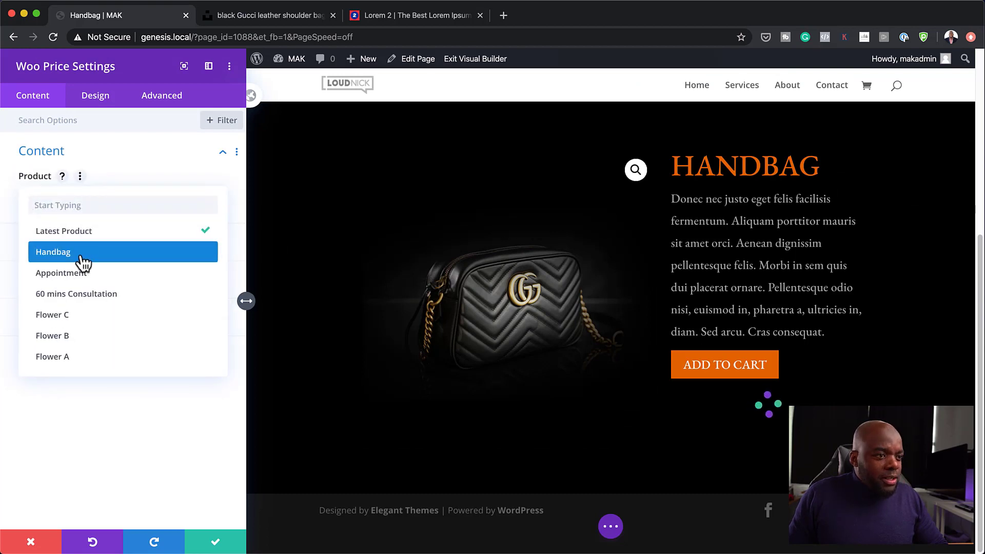
click(82, 263)
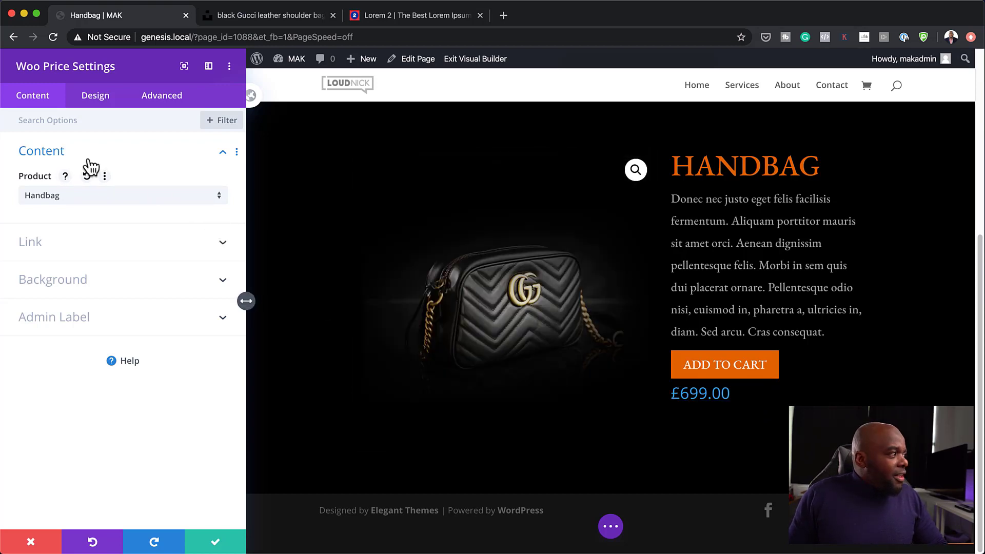
- Set the price text's font to EB Garamond and its text size to 53px
click(103, 98)
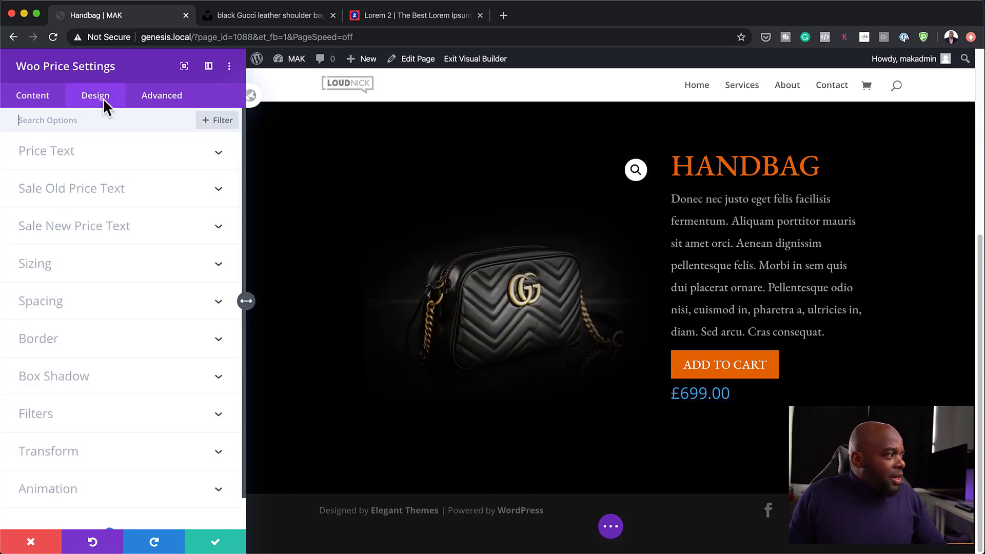
click(74, 157)
click(76, 200)
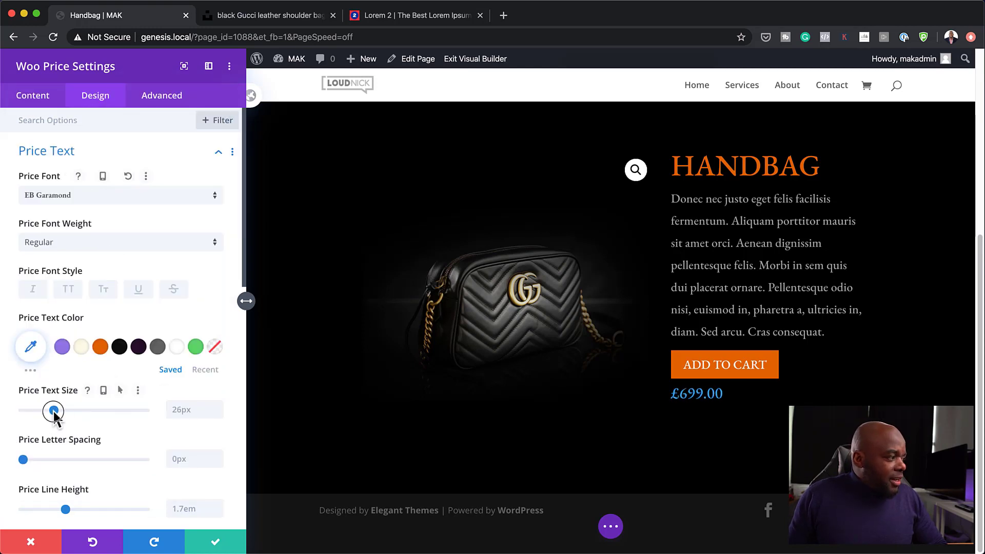
drag(54, 410, 102, 414)
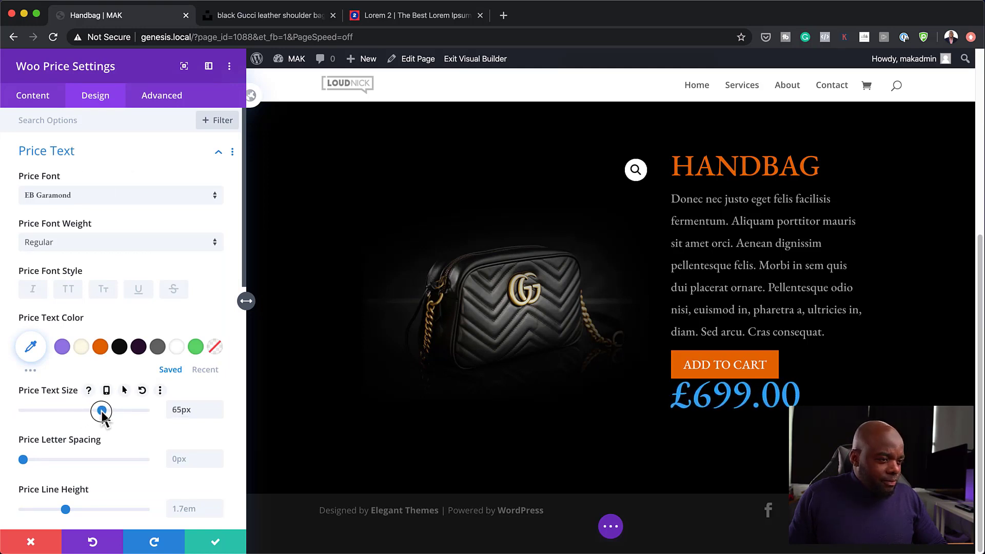
drag(103, 417, 102, 418)
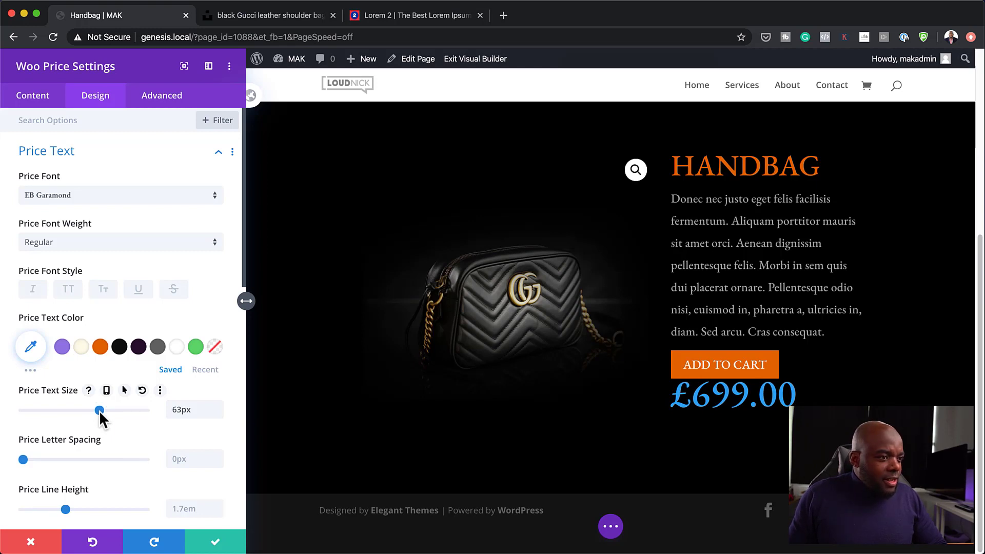
drag(98, 409, 89, 417)
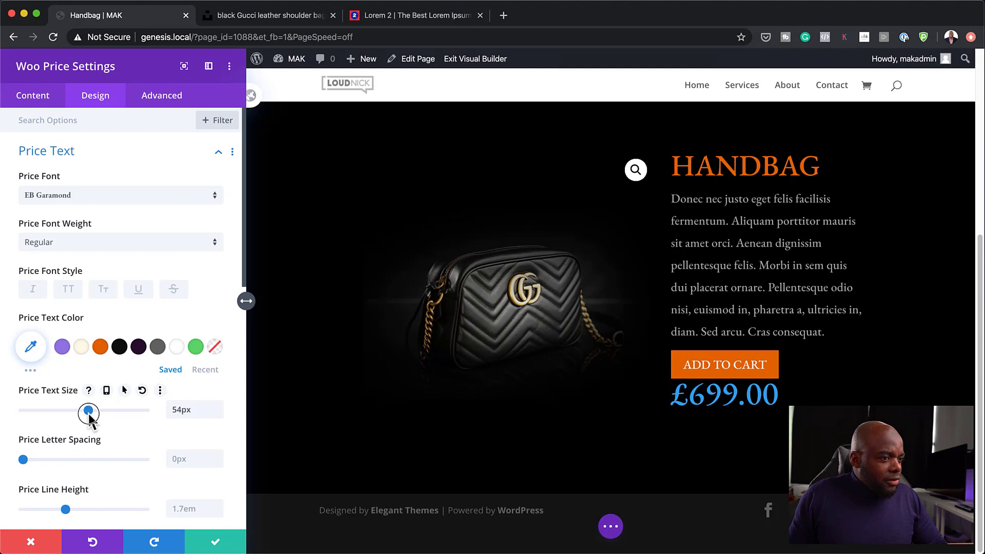
drag(89, 419, 85, 413)
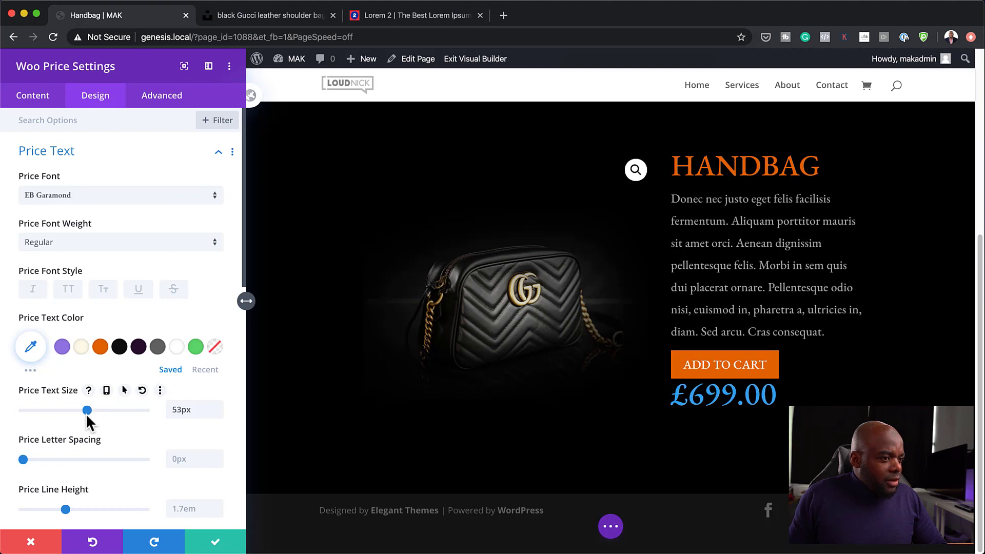
- Color the price text cream (#fcfae8), save the module, and move it above the Add to Cart button
click(81, 347)
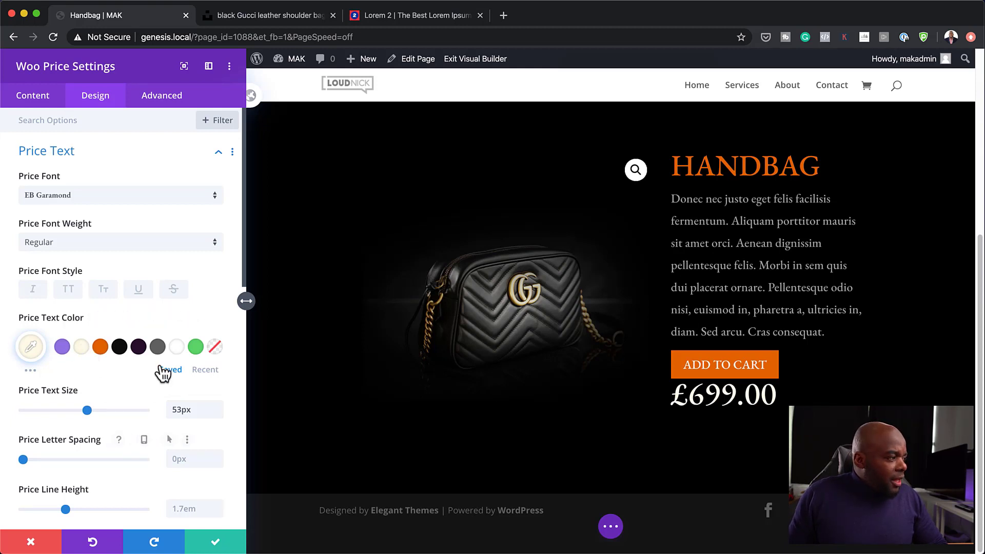
click(159, 347)
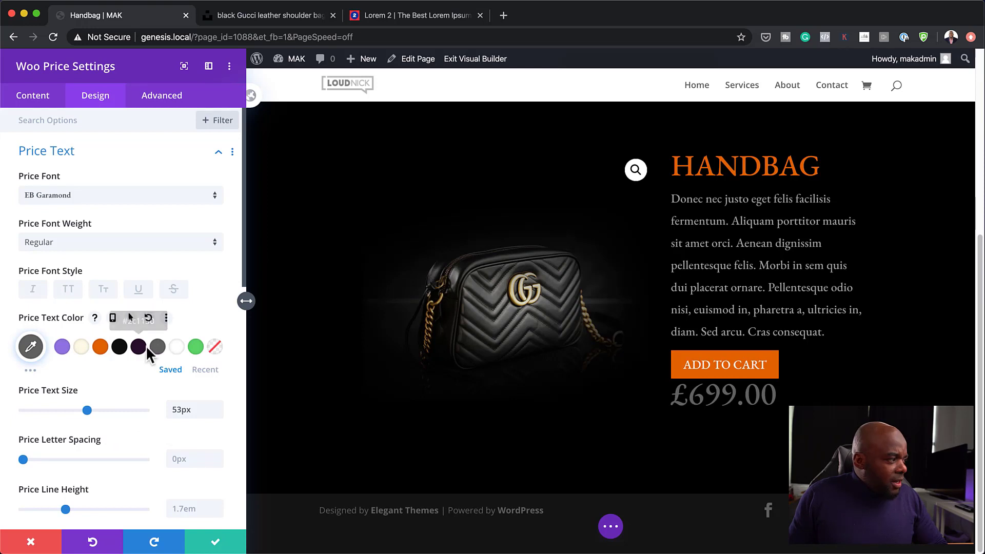
click(84, 350)
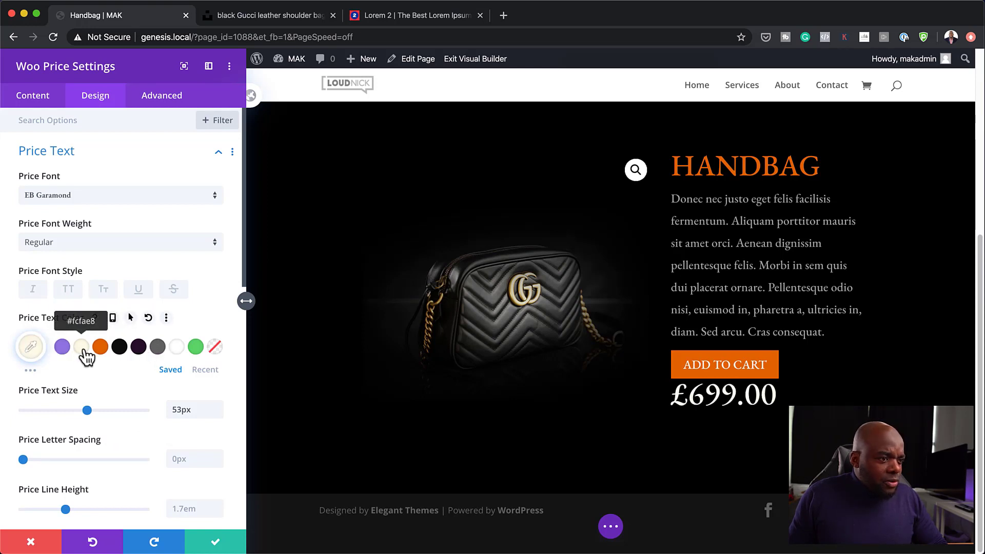
click(160, 350)
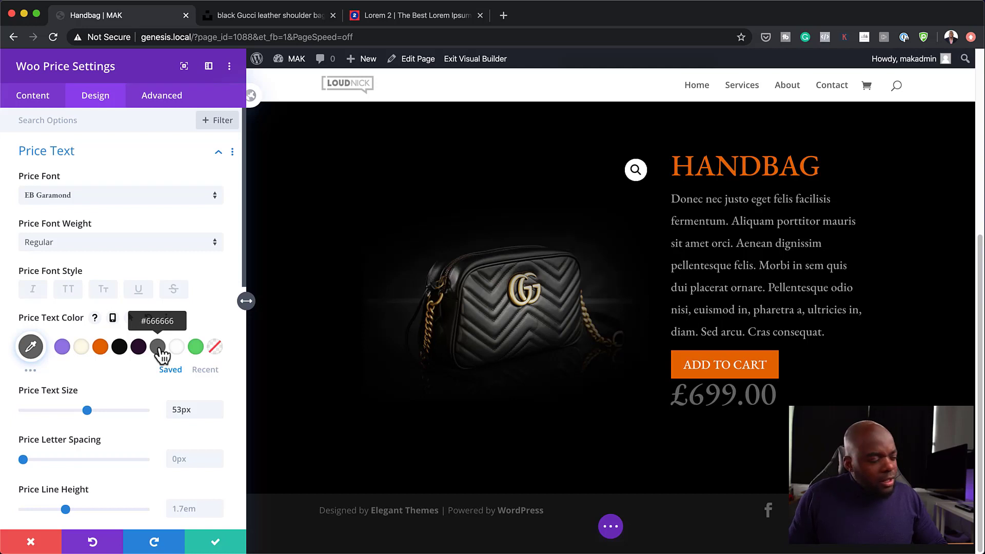
click(82, 350)
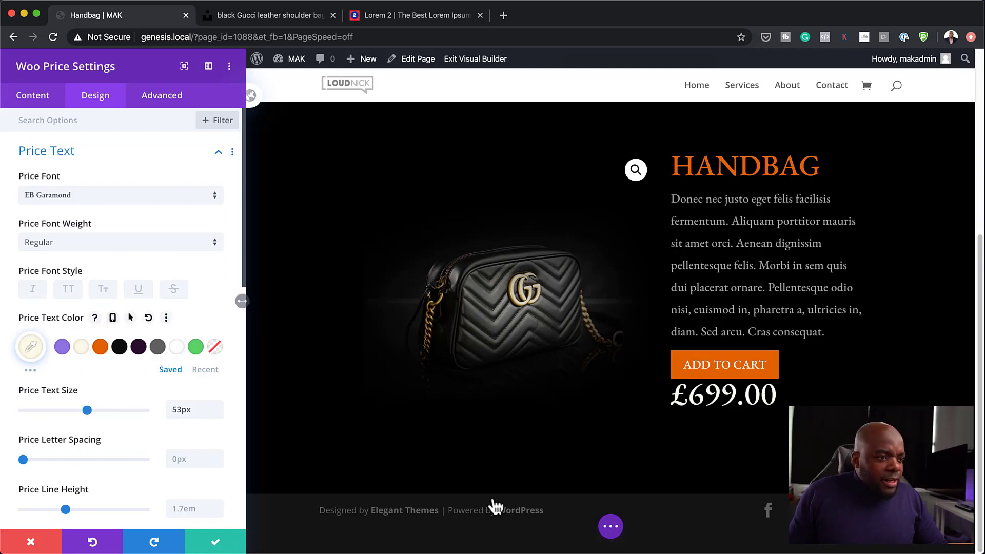
click(215, 545)
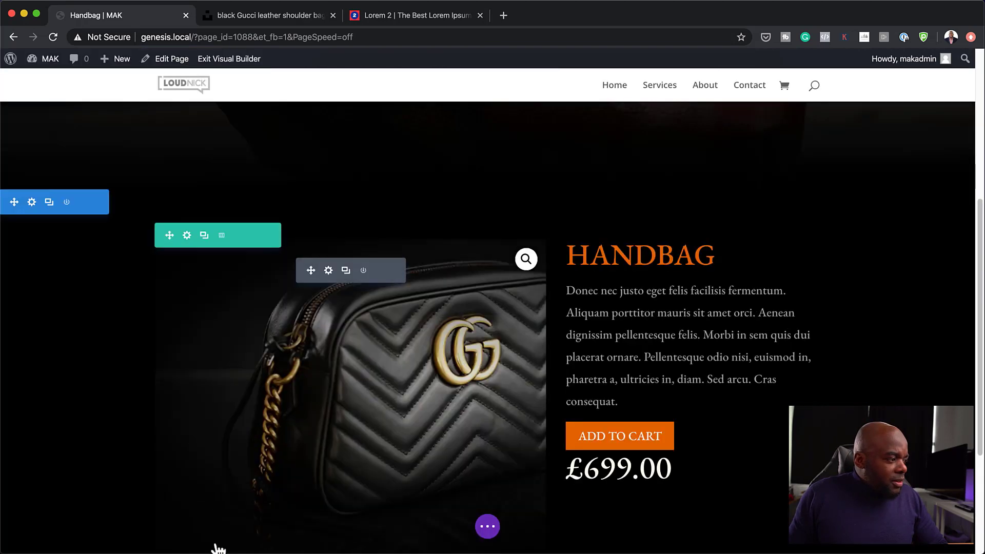
drag(653, 466, 651, 432)
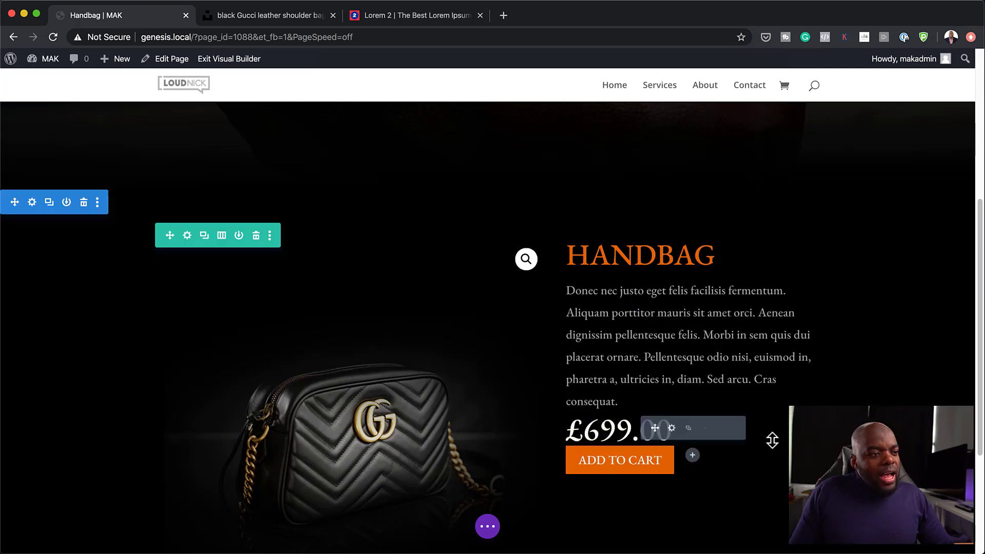
- Set the top margin of the Woo Add To Cart module to 3vw and save its settings
scroll(774, 439, down, 5)
mouse_move(618, 275)
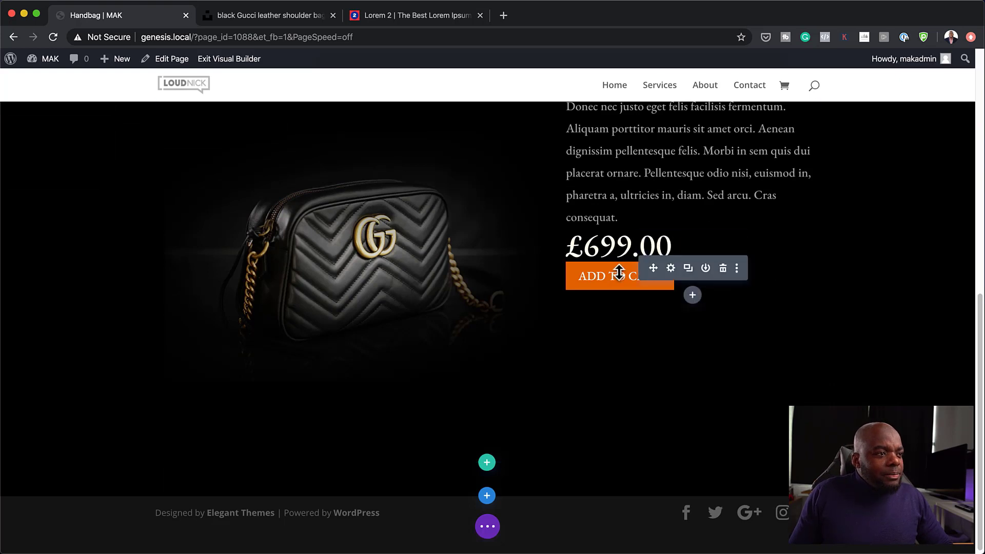
click(671, 268)
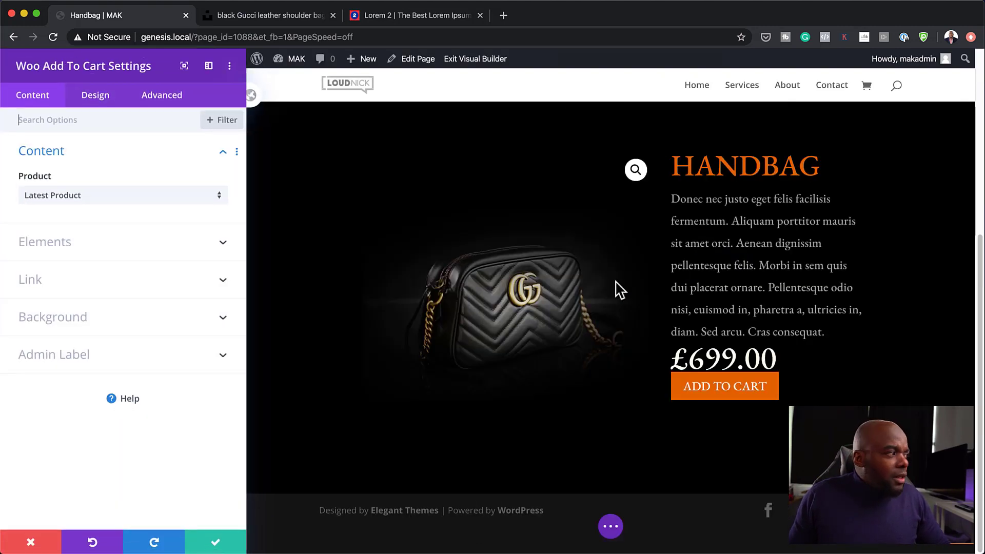
click(104, 99)
click(57, 339)
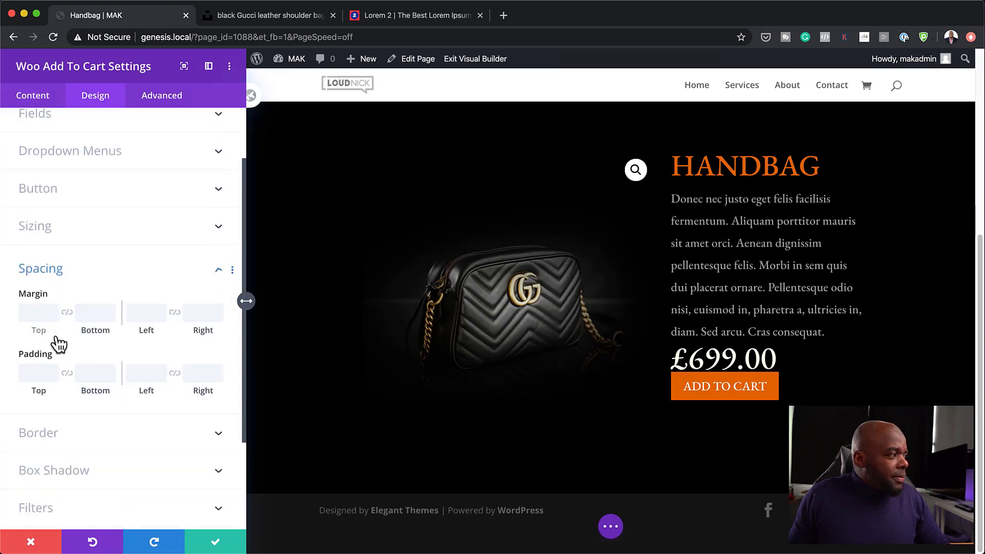
drag(37, 202, 7, 186)
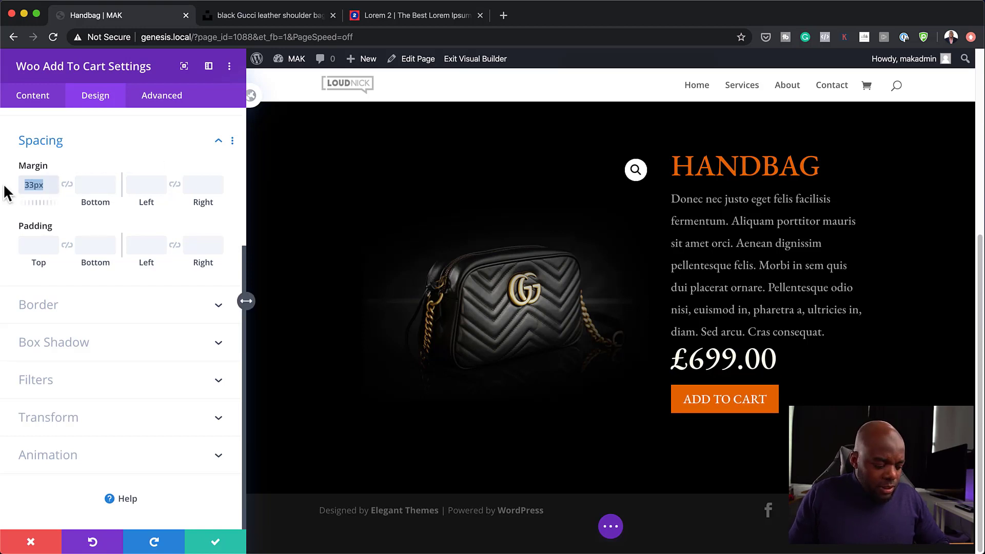
text(10vw)
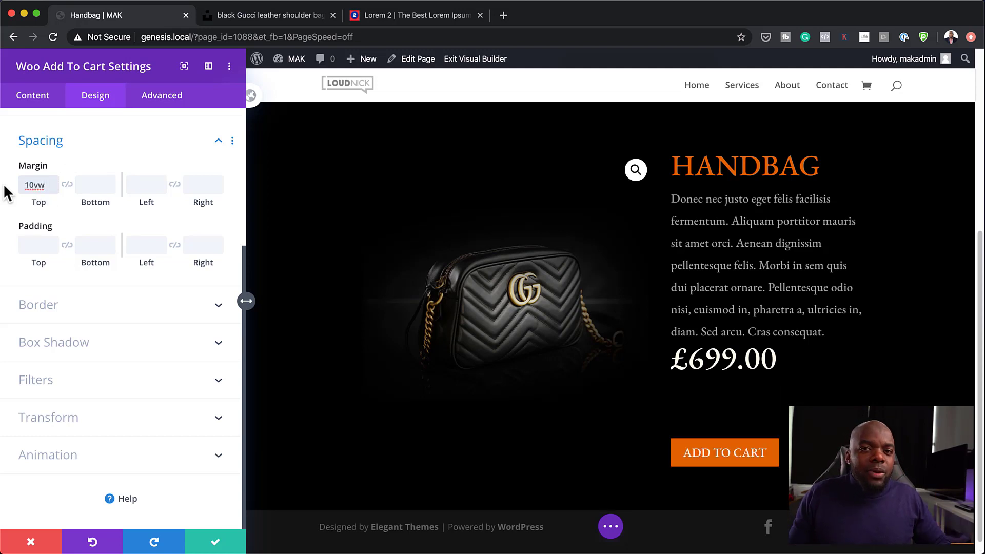
click(53, 189)
click(54, 189)
click(53, 188)
click(54, 189)
click(54, 188)
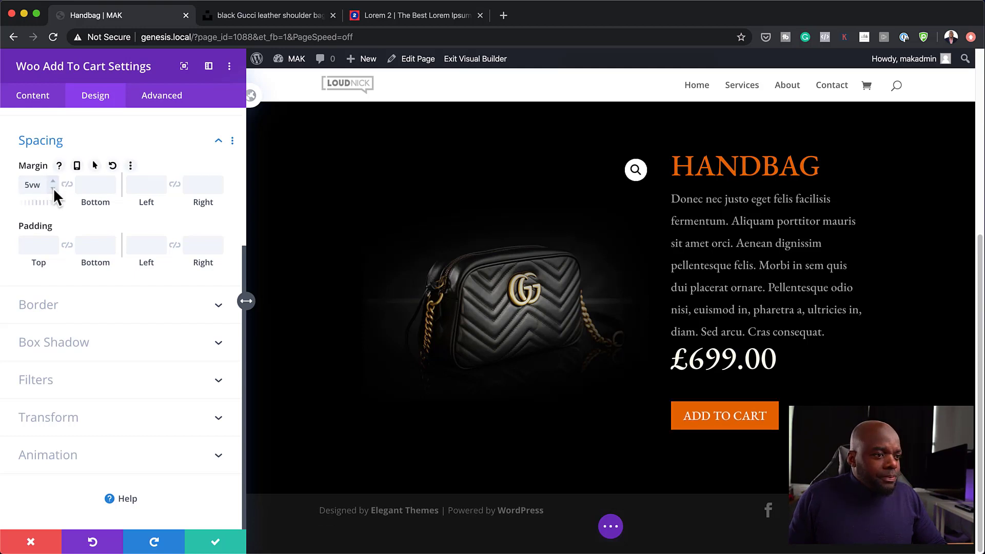
click(53, 188)
click(53, 189)
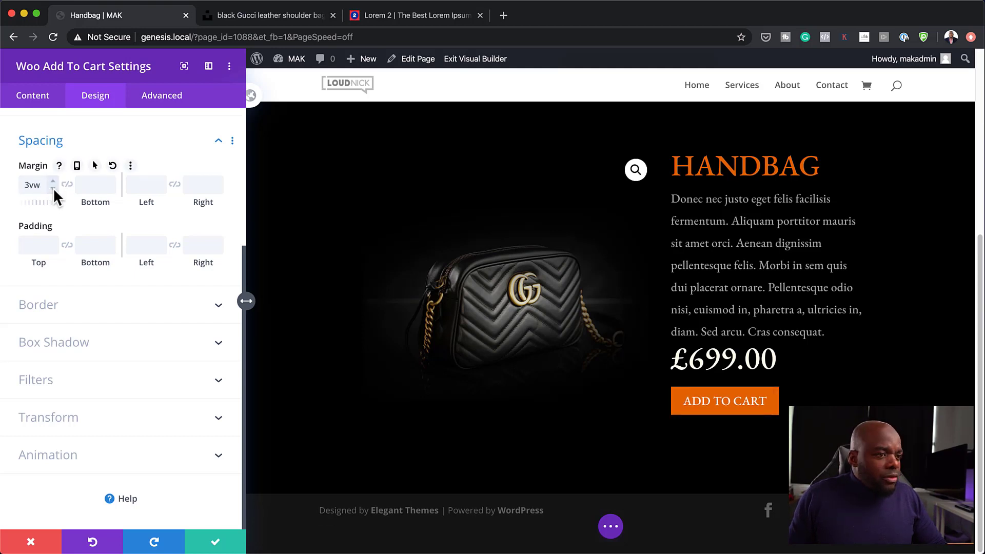
click(215, 542)
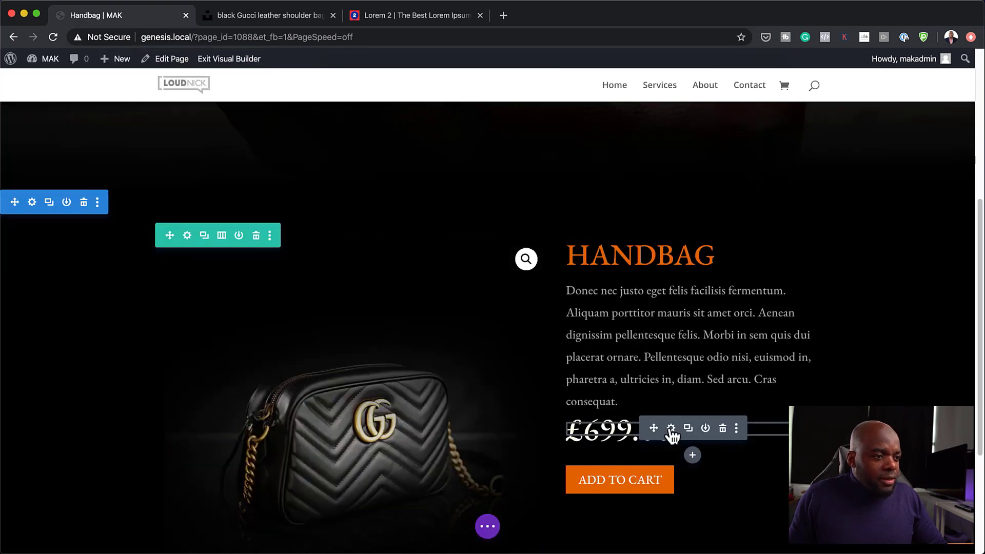
- Set the top margin of the Woo Price module to 3vw and save its settings
click(671, 429)
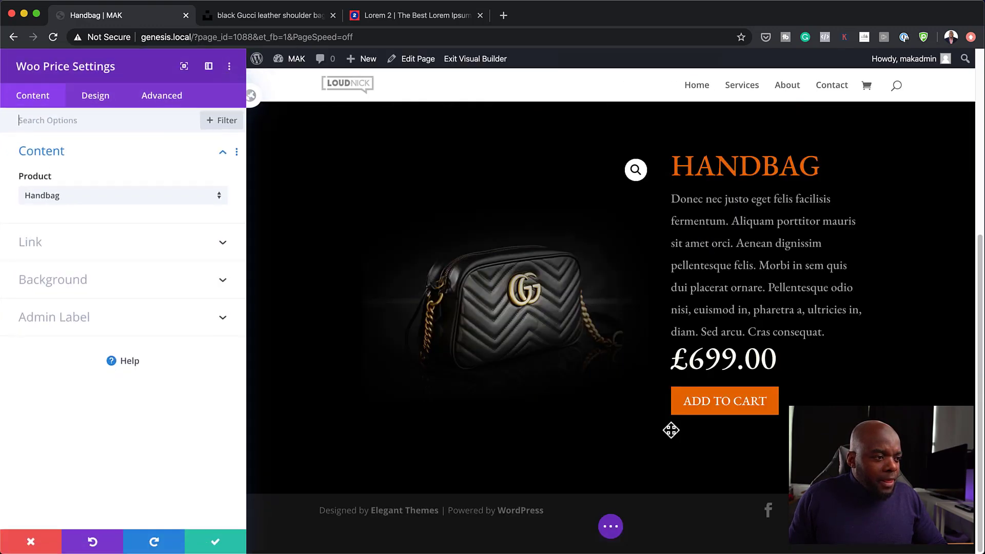
click(108, 100)
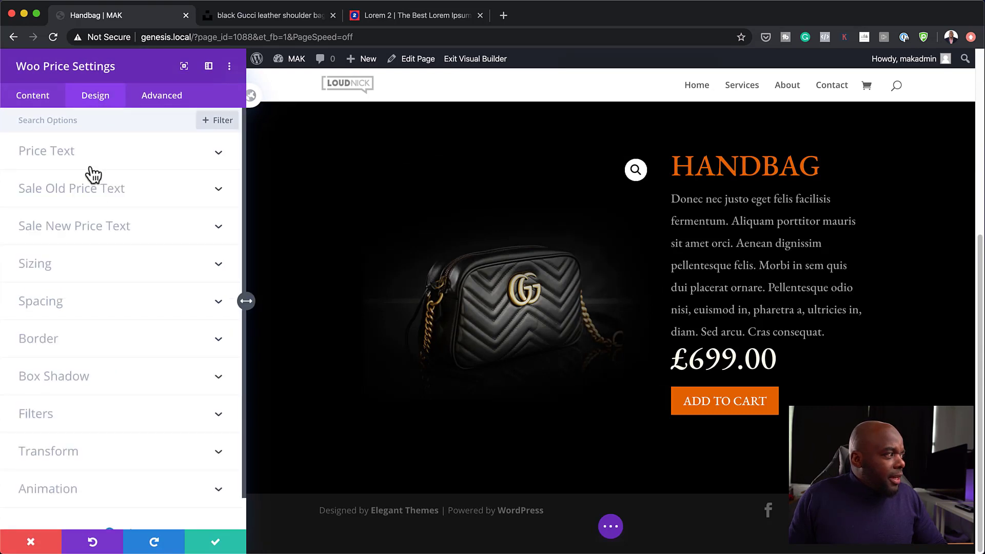
click(48, 303)
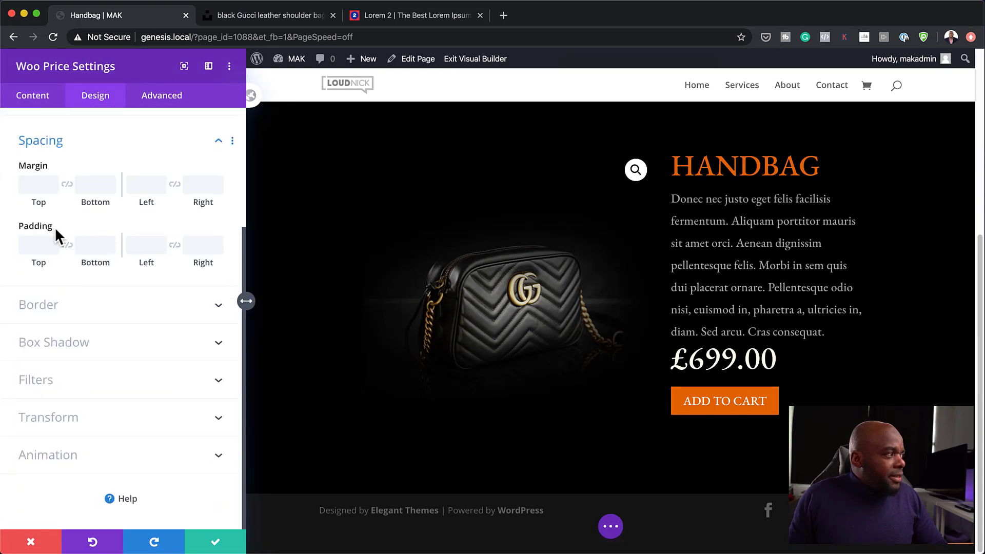
click(37, 186)
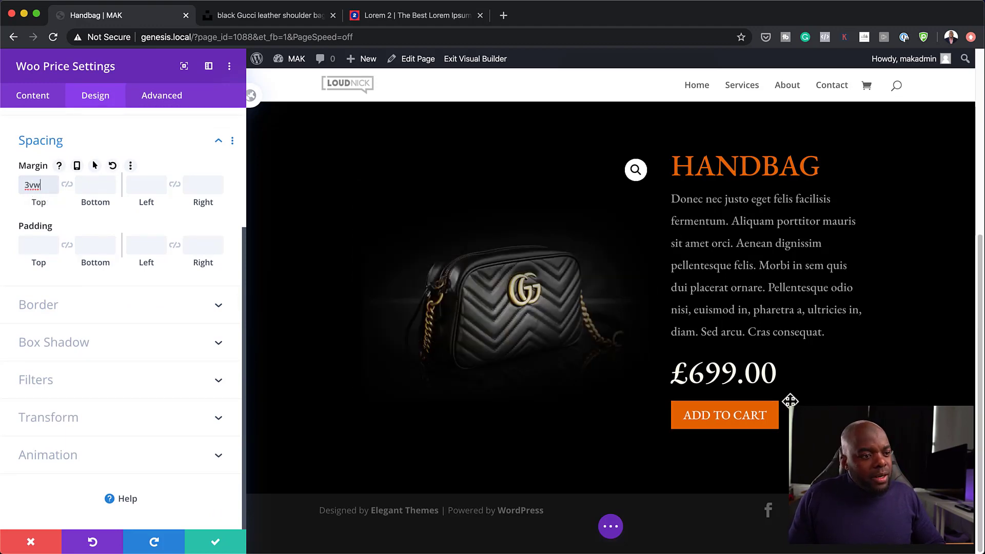
click(216, 542)
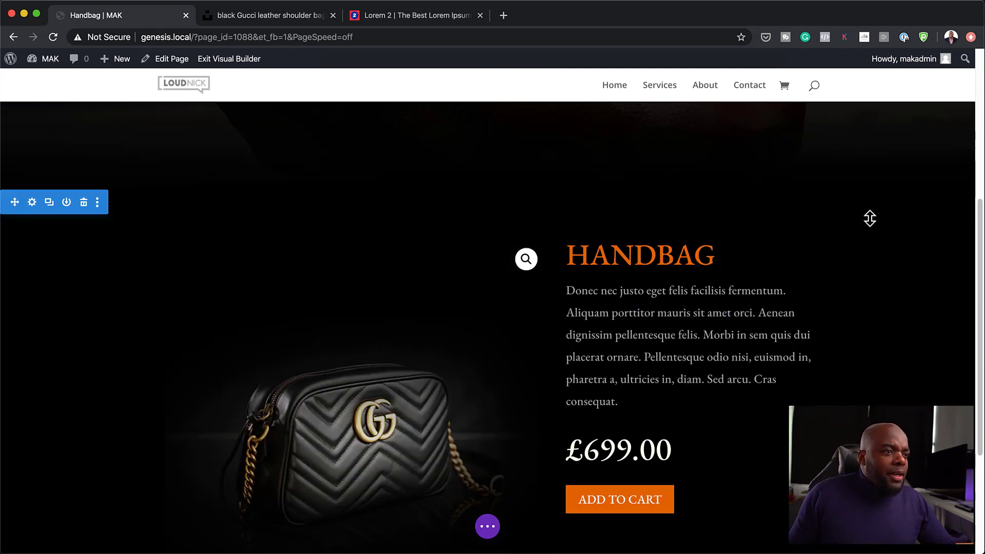
scroll(872, 265, down, 5)
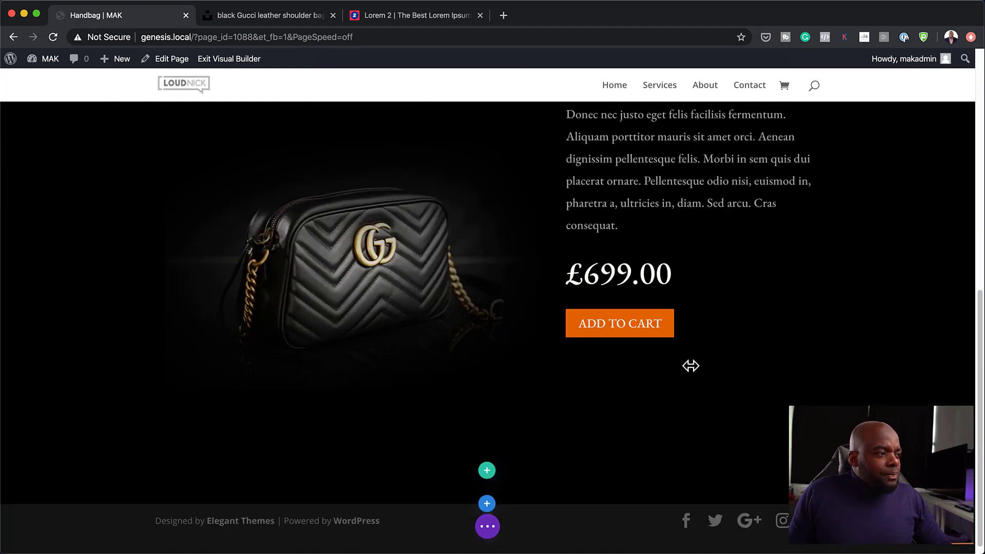
scroll(839, 376, up, 12)
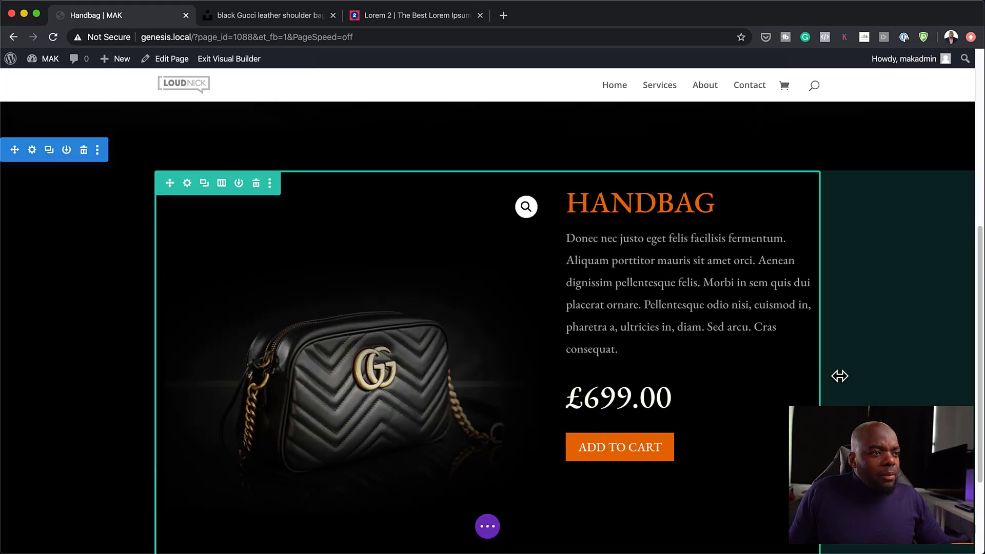
scroll(840, 376, down, 7)
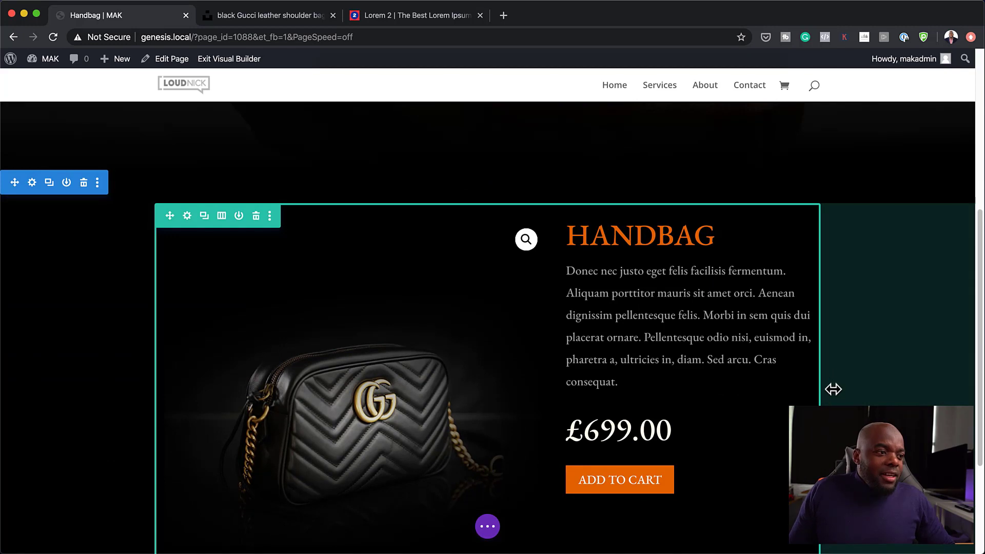
scroll(725, 497, down, 2)
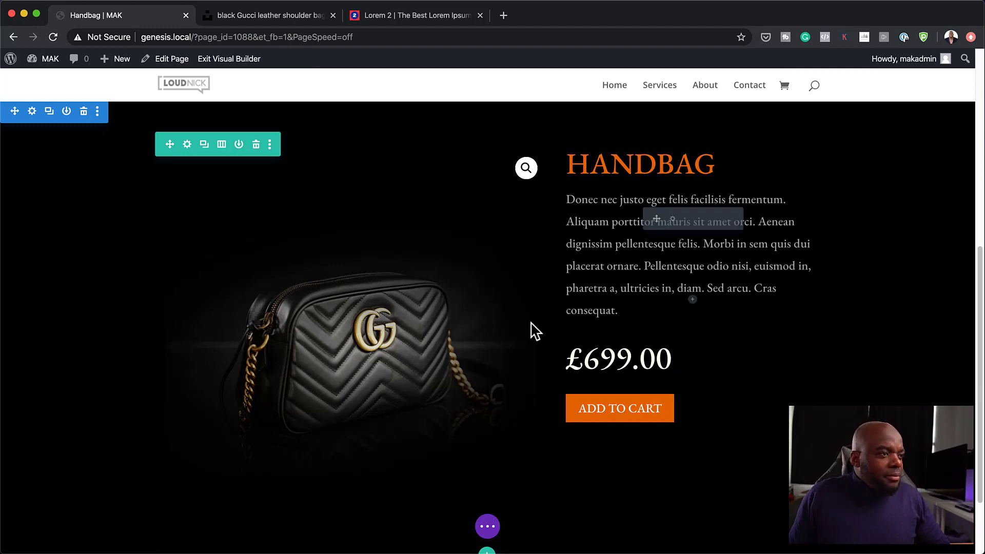
- Insert a Divider module into the empty row over the hero image and turn off its visible line
scroll(789, 399, up, 6)
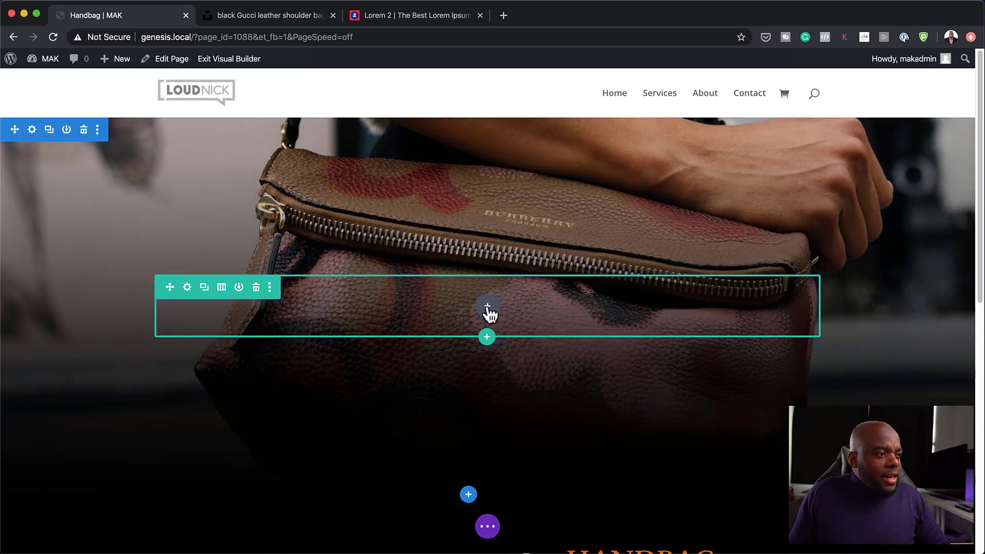
click(488, 307)
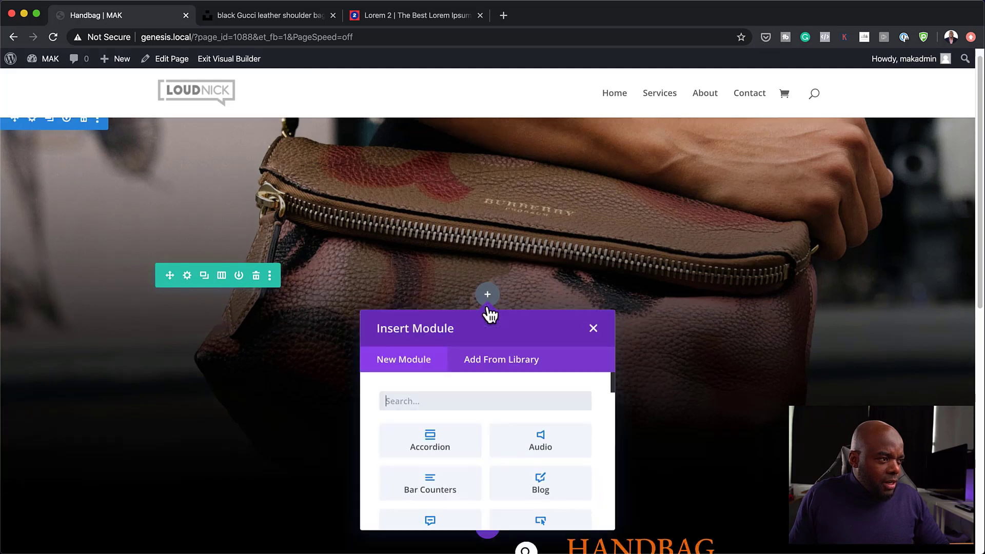
text(divi)
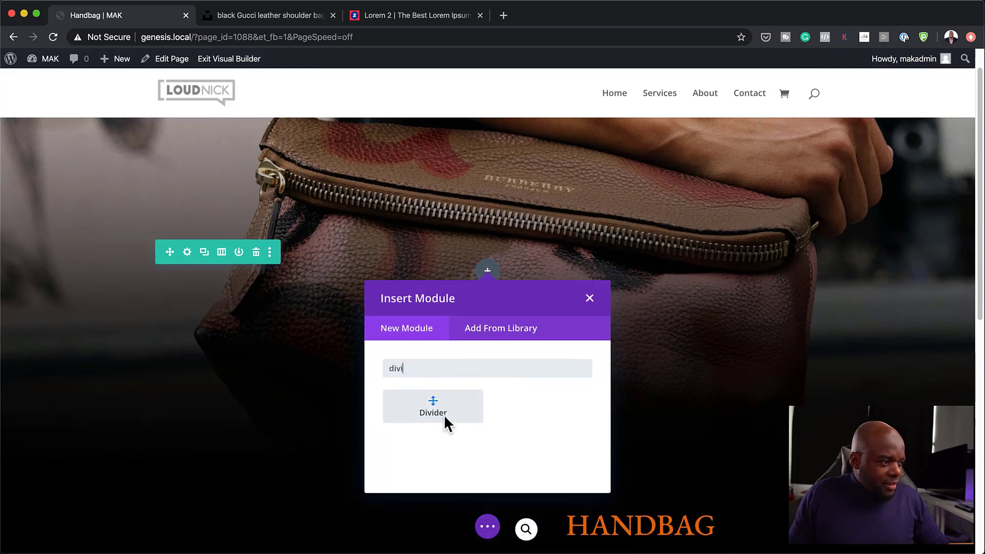
click(444, 415)
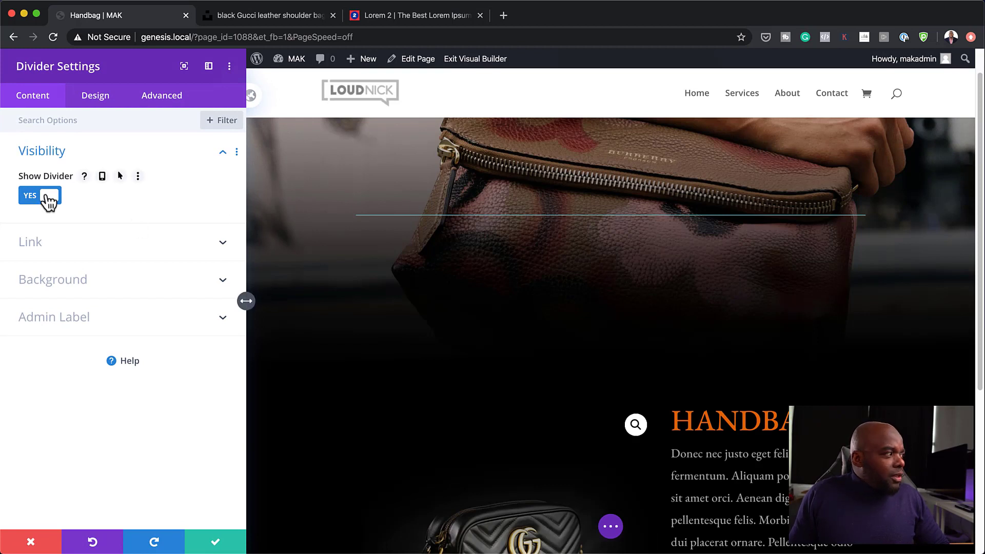
click(29, 201)
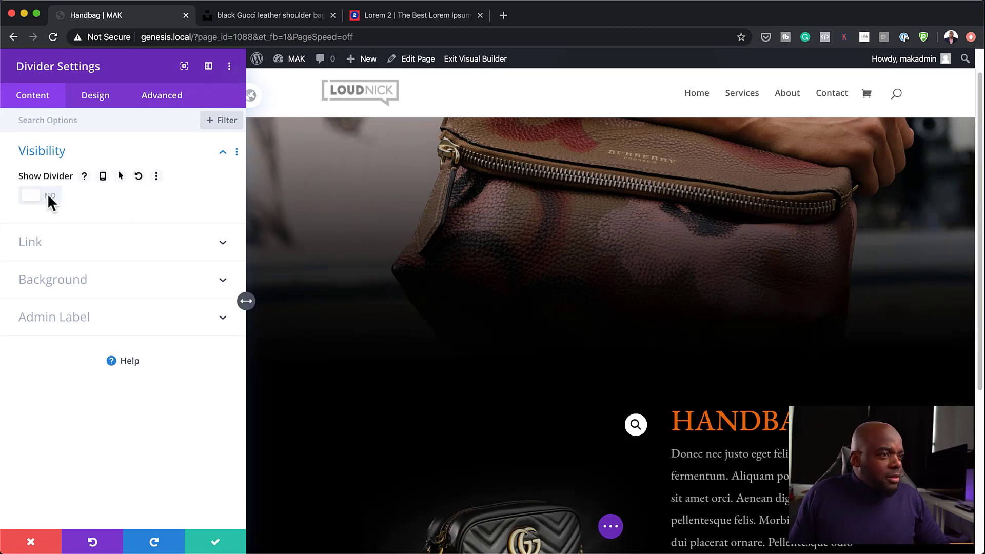
- Set the Divider module's height to 10vw and save its settings
click(100, 98)
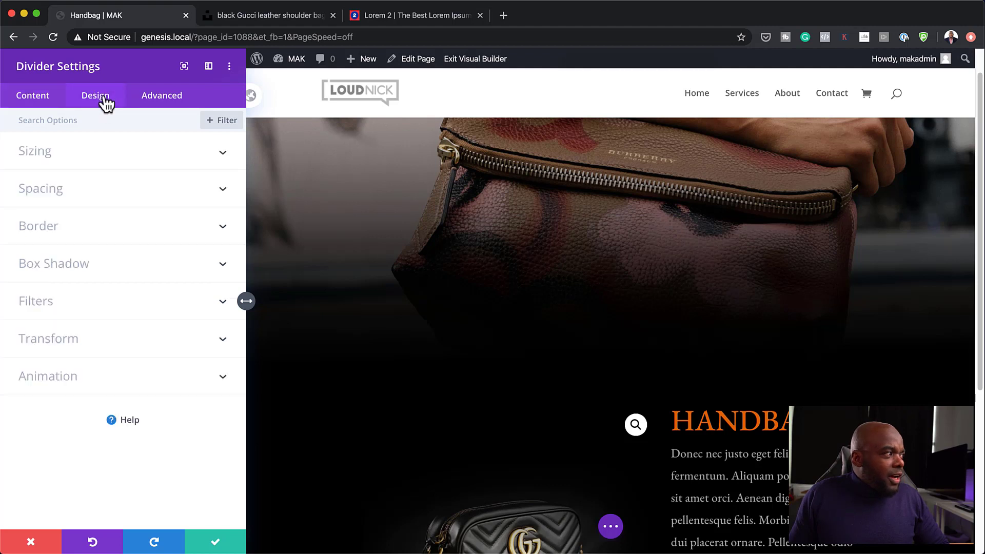
click(50, 154)
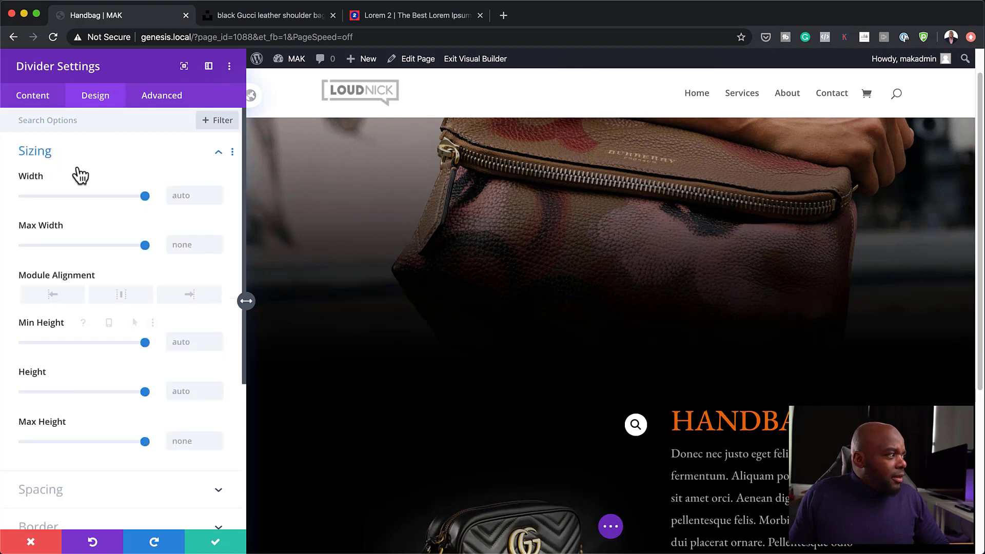
drag(142, 392, 23, 416)
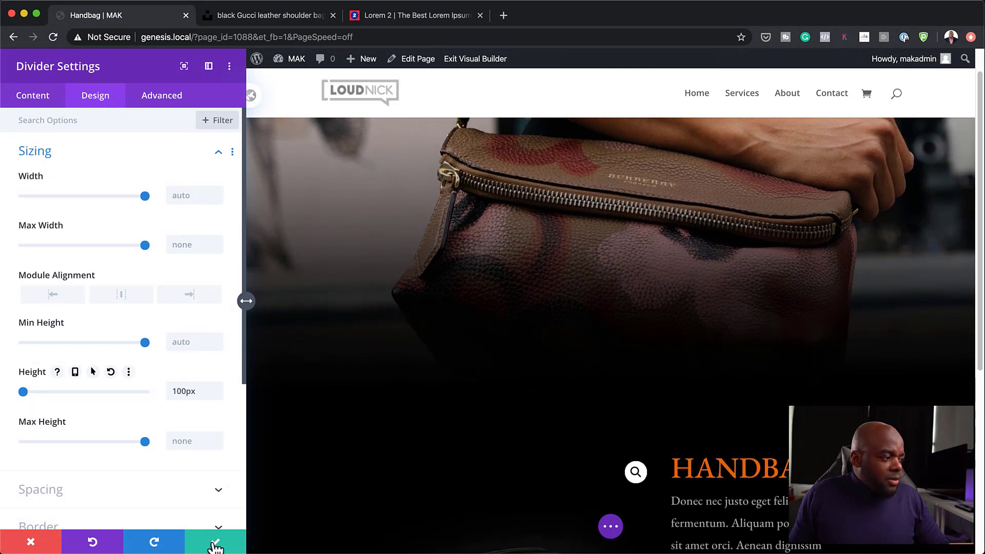
drag(198, 392, 135, 386)
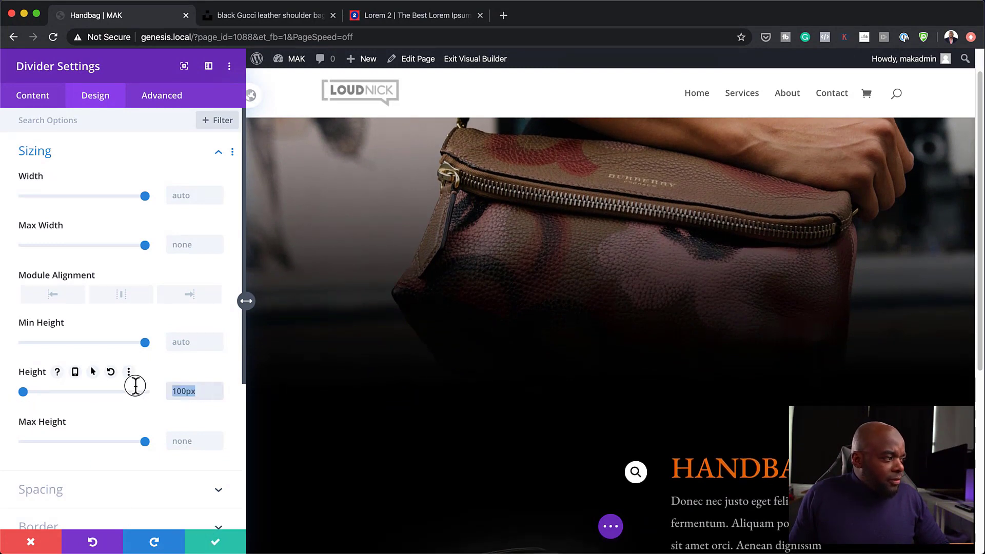
text(10vw)
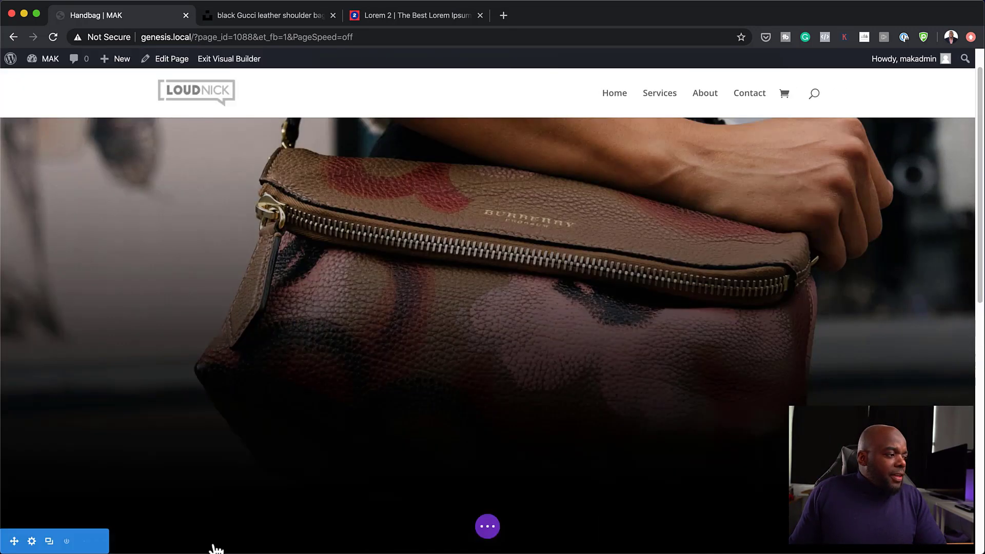
click(216, 543)
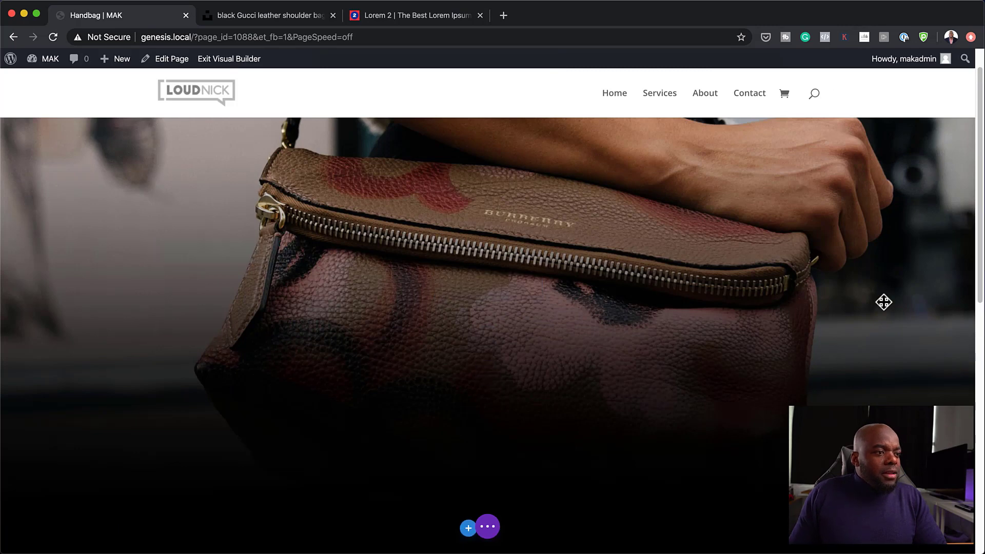
- Save the page changes and exit the Visual Builder
click(237, 60)
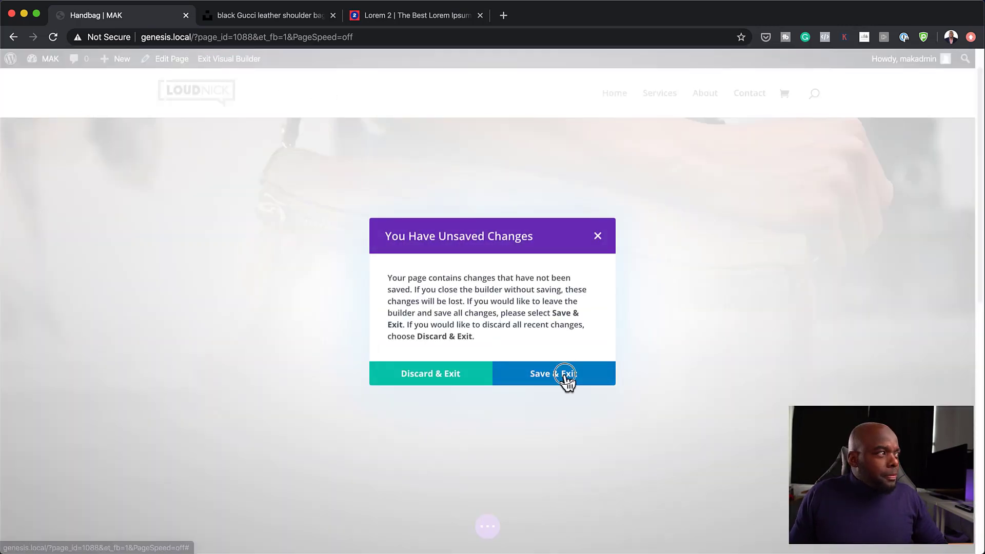
click(565, 378)
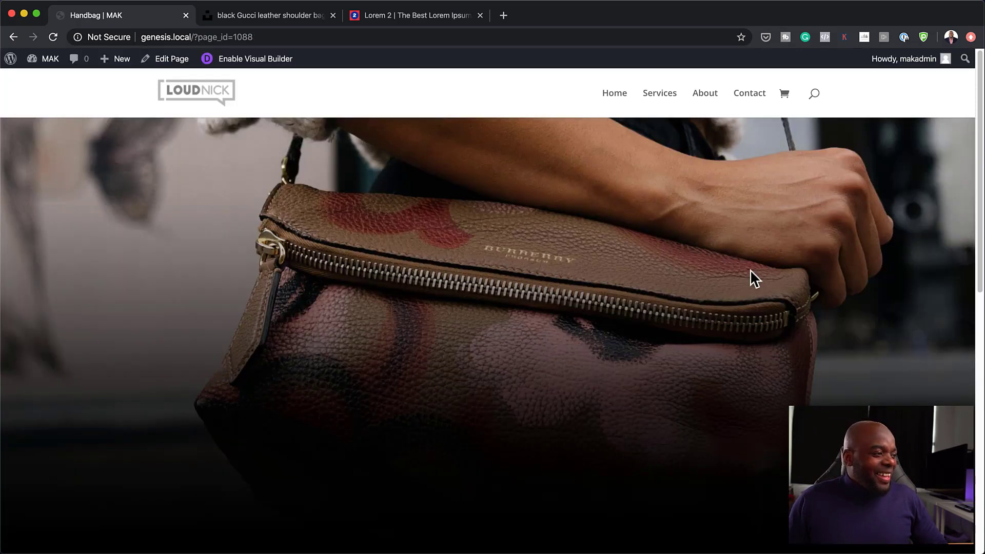
- Review the live Handbag page from the hero image down to the product details, price and Add to Cart button
scroll(791, 326, down, 10)
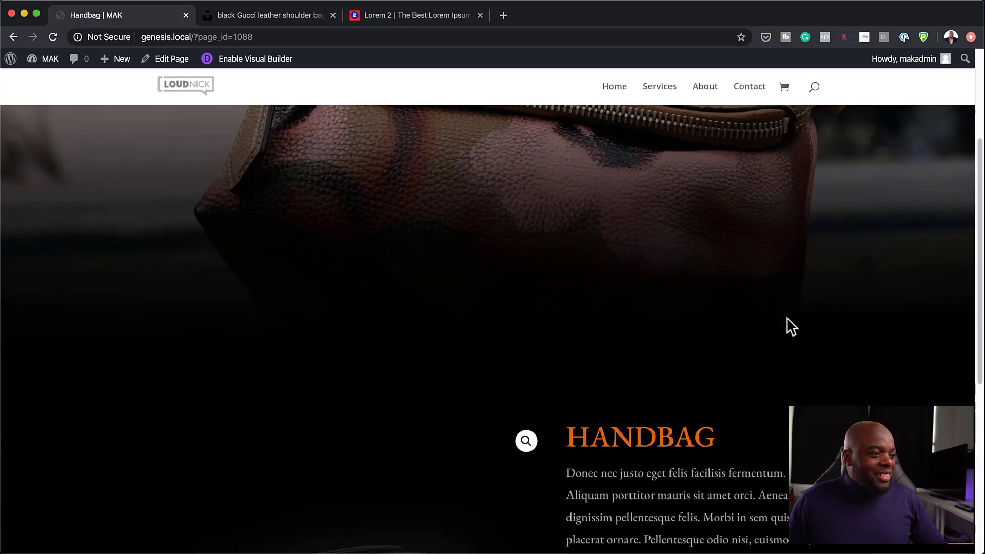
scroll(791, 326, down, 3)
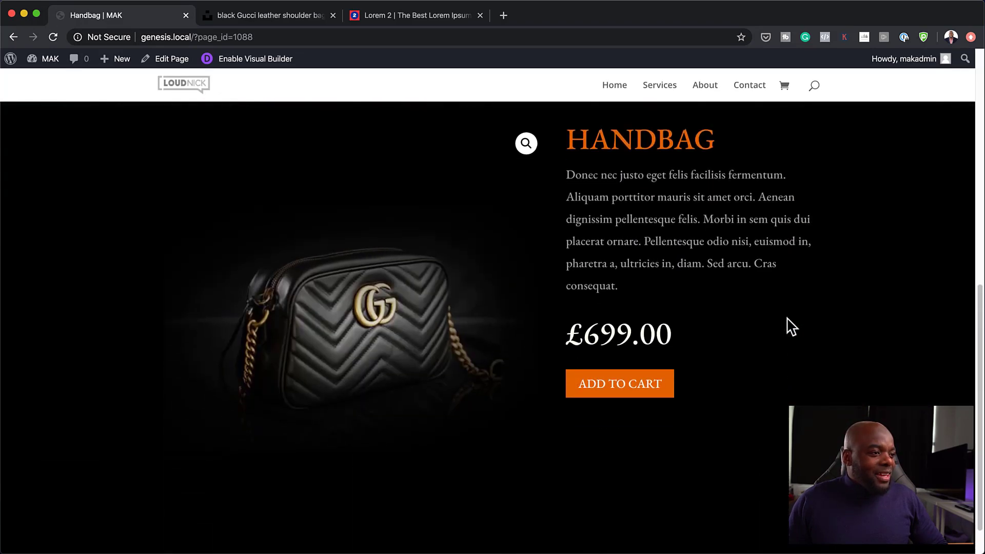
scroll(791, 325, up, 6)
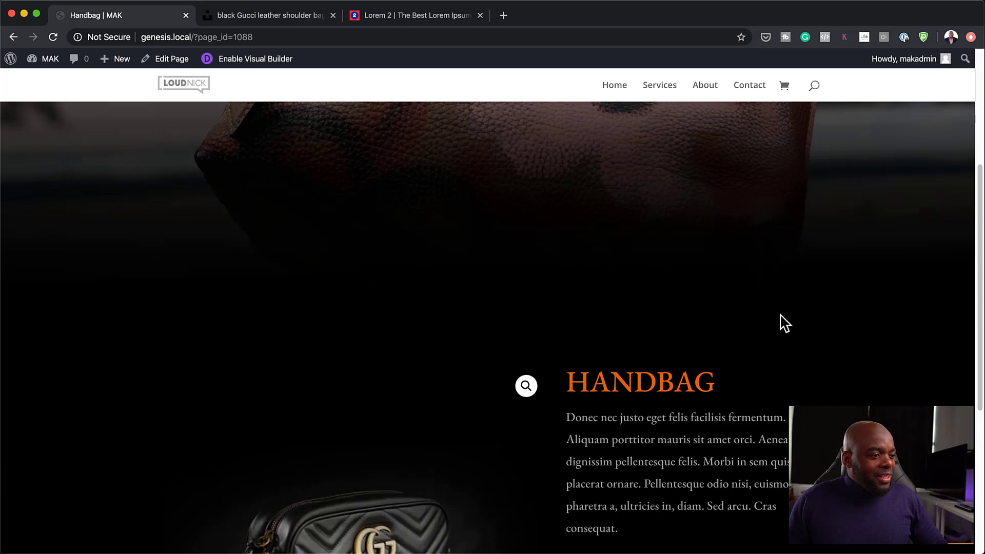
scroll(785, 323, down, 5)
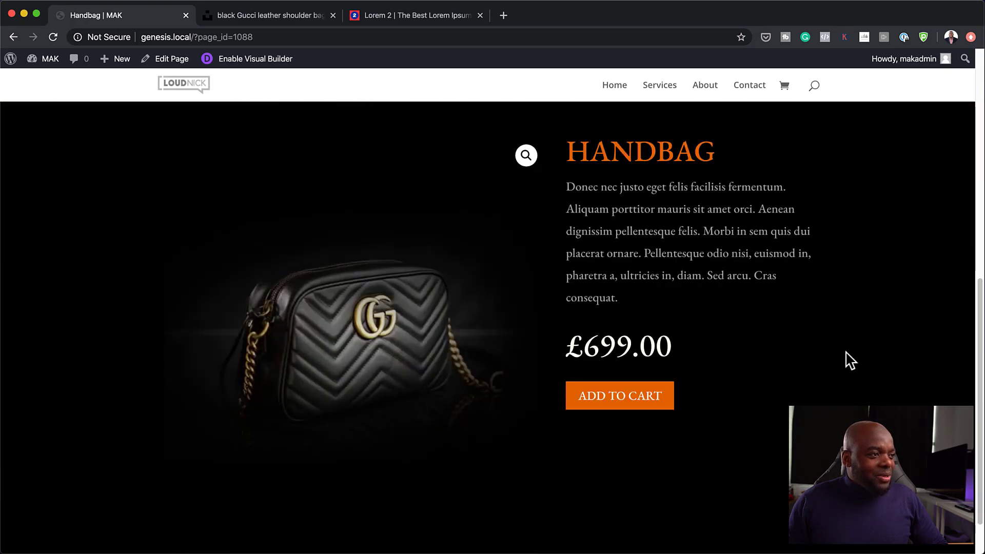
scroll(849, 359, up, 1)
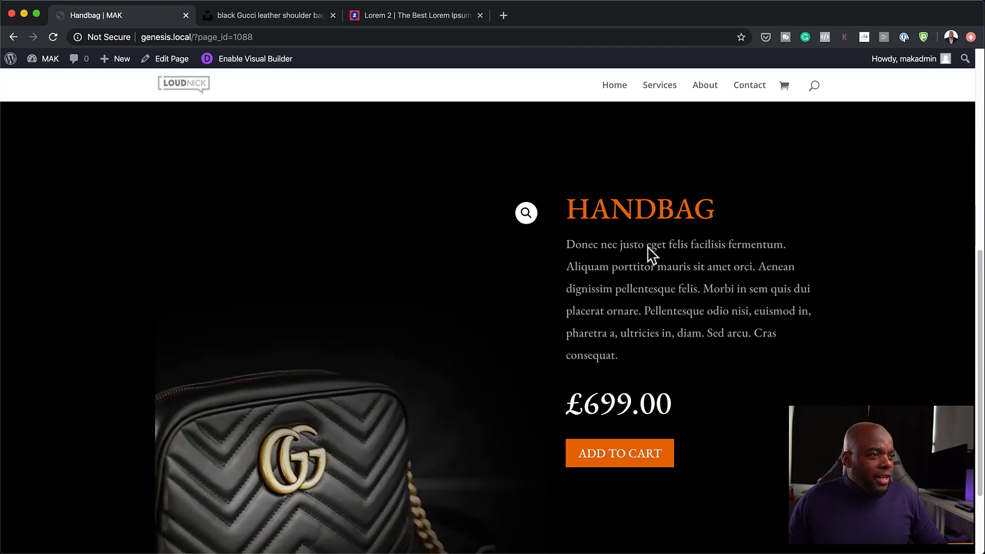
scroll(487, 329, up, 10)
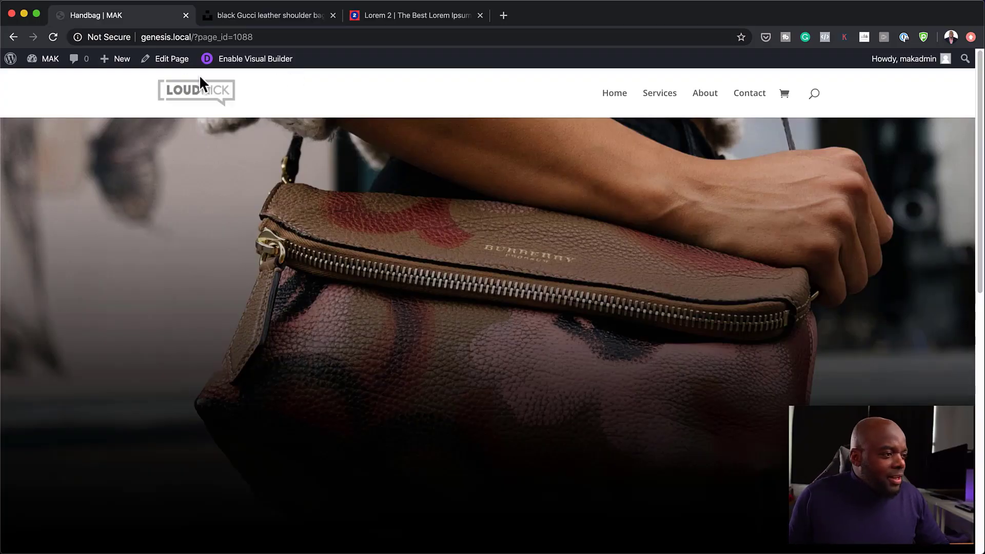
scroll(472, 280, down, 10)
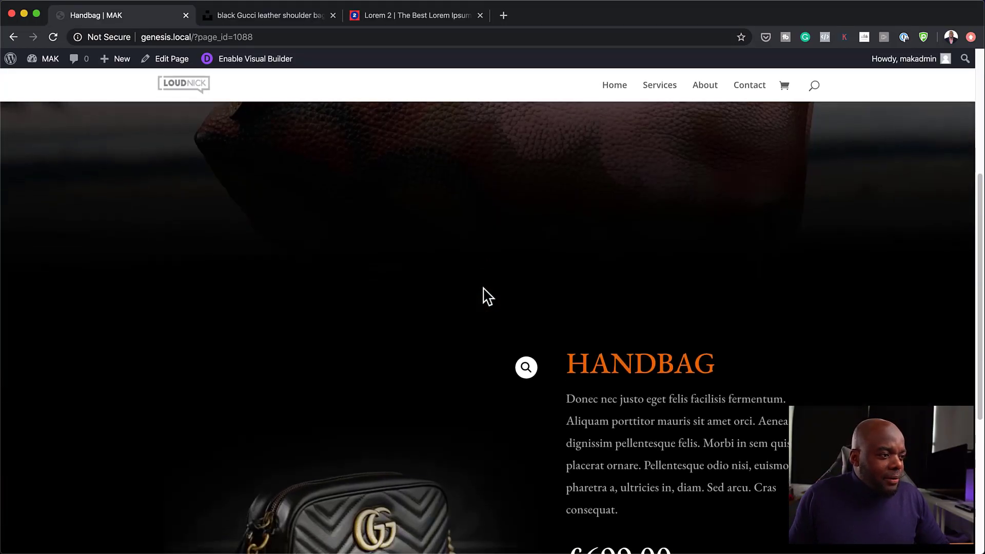
scroll(546, 304, down, 5)
scroll(546, 304, up, 15)
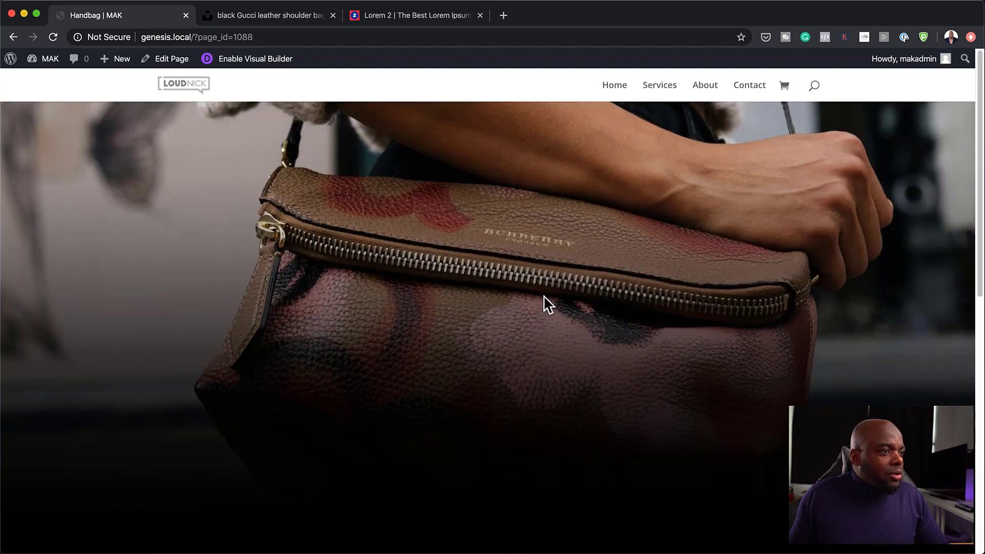
- Reopen the page in the Visual Builder and insert a Text module below the divider in the hero row
click(242, 59)
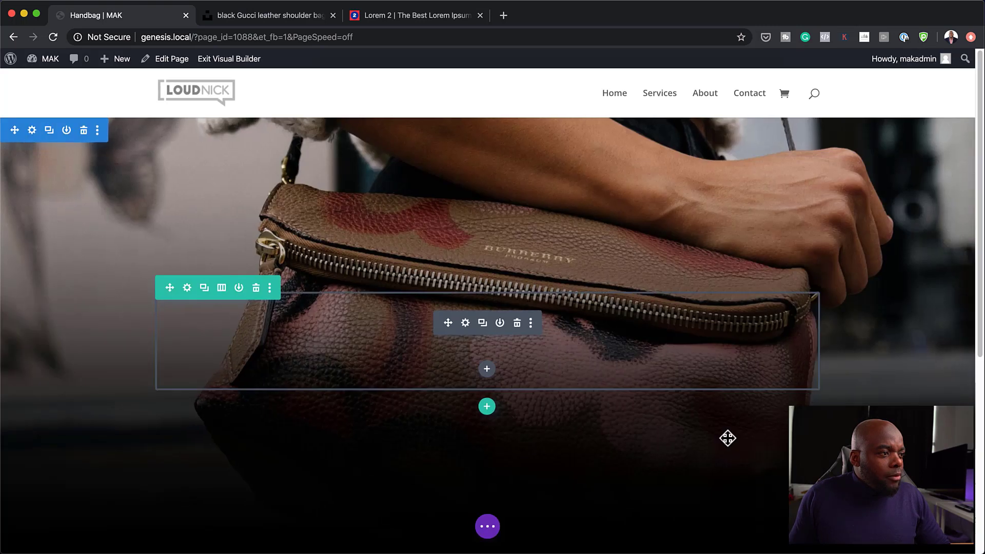
scroll(729, 437, down, 8)
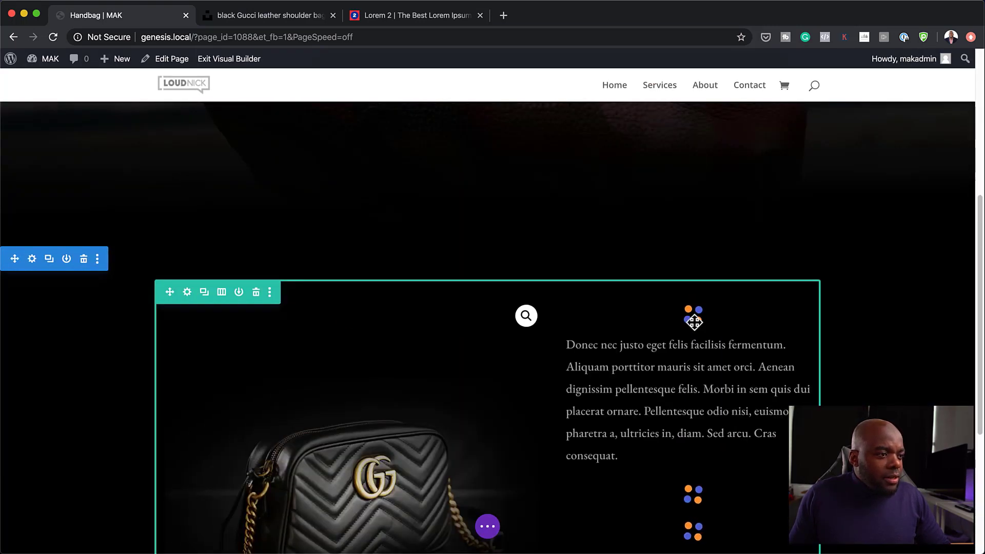
scroll(676, 273, down, 1)
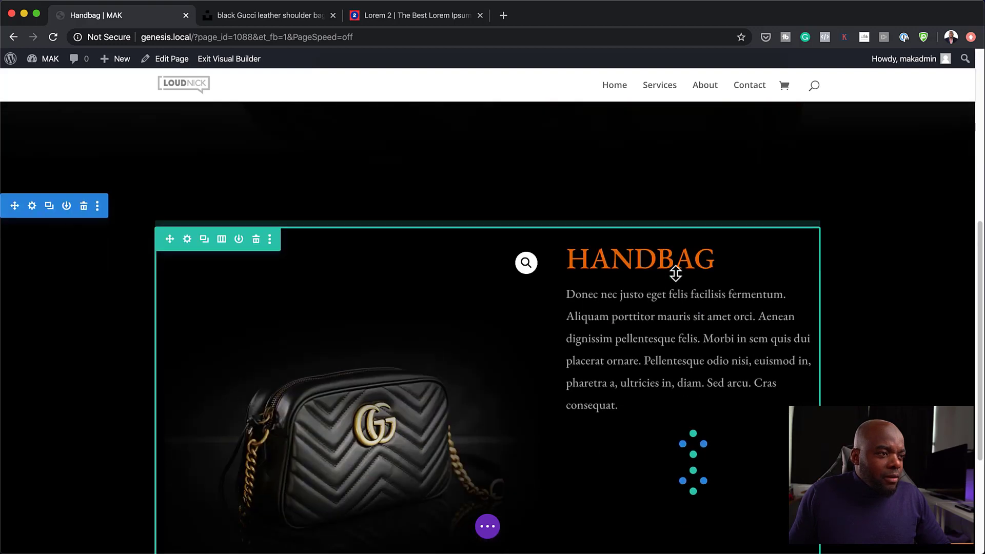
scroll(676, 273, up, 4)
mouse_move(667, 466)
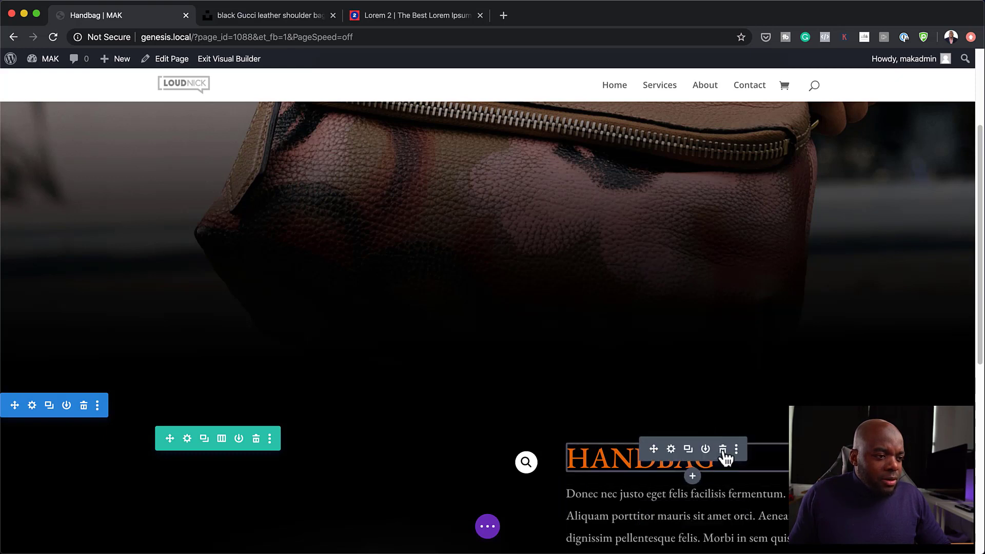
mouse_move(534, 217)
scroll(534, 218, up, 1)
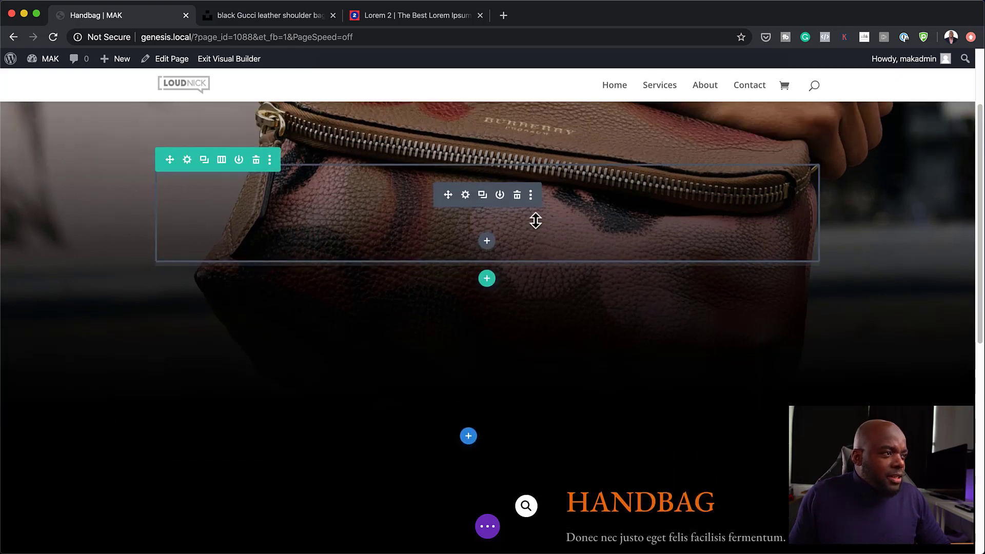
click(488, 243)
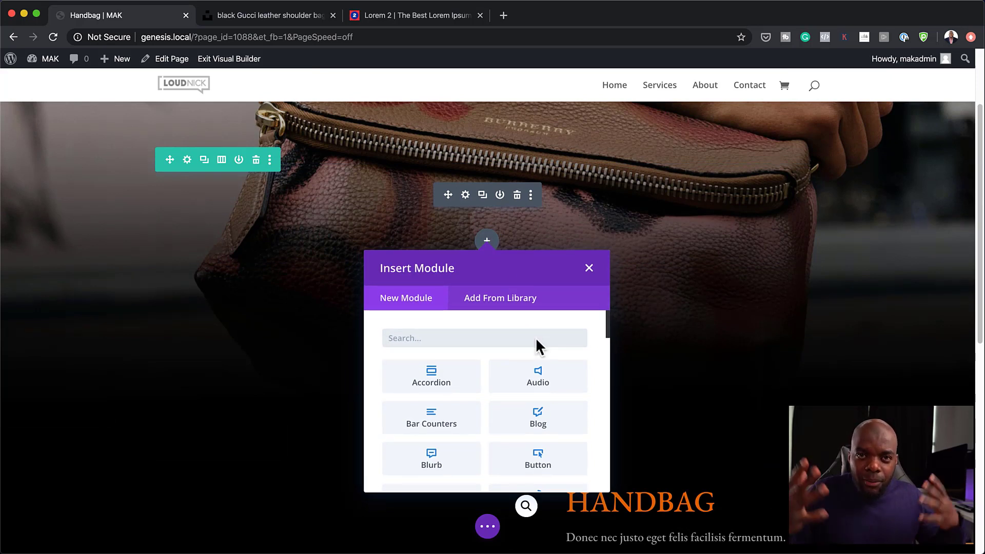
text(text)
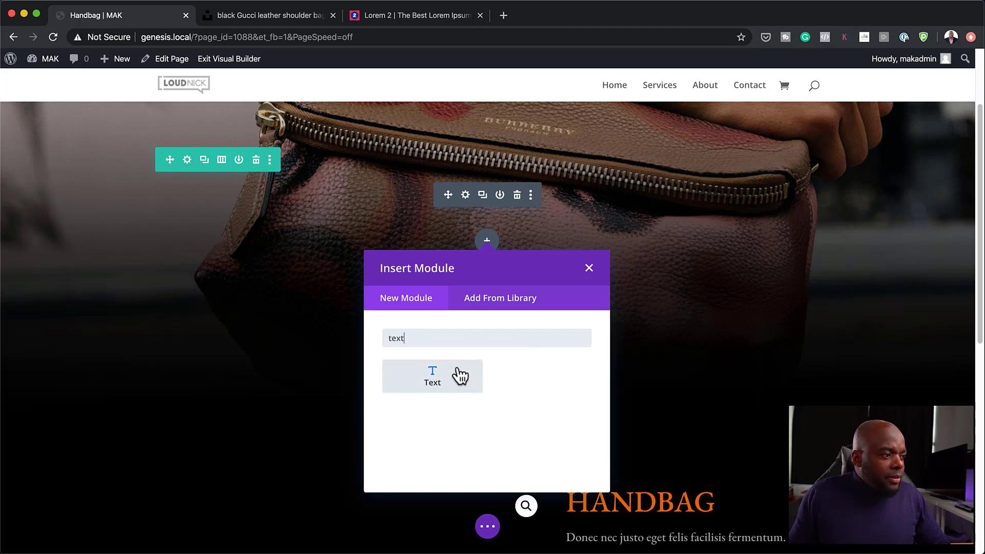
click(459, 377)
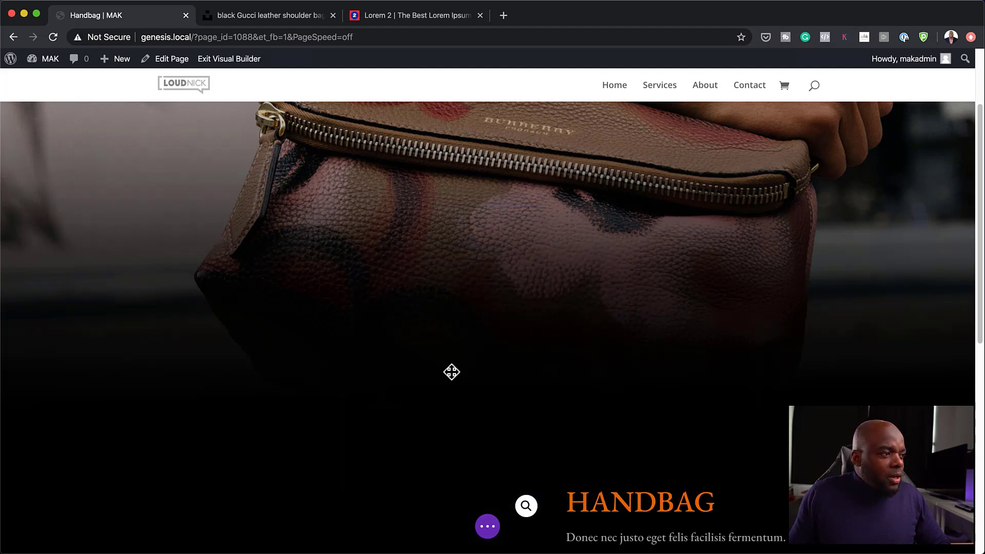
- Replace the placeholder body of the new Text module with "NEW GUCCI"
drag(159, 361, 5, 280)
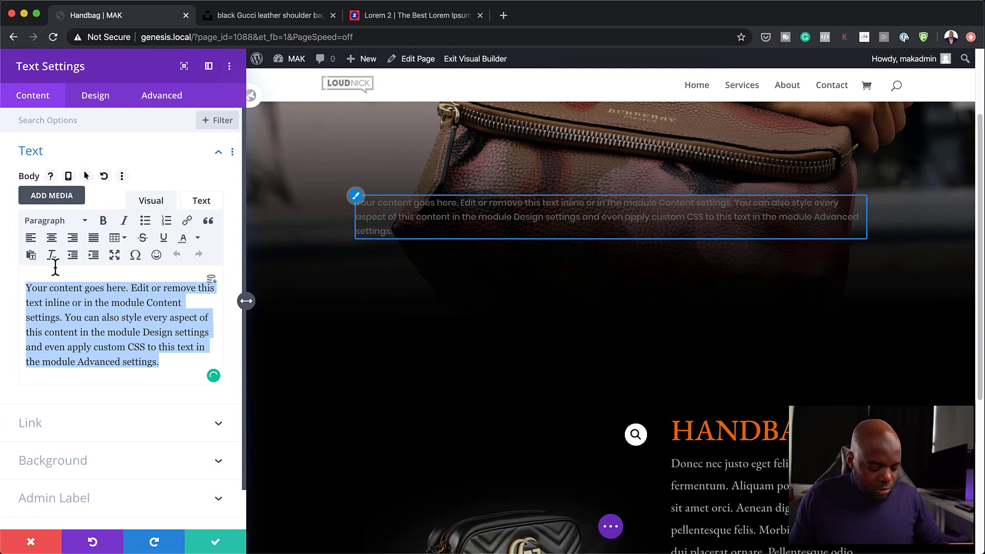
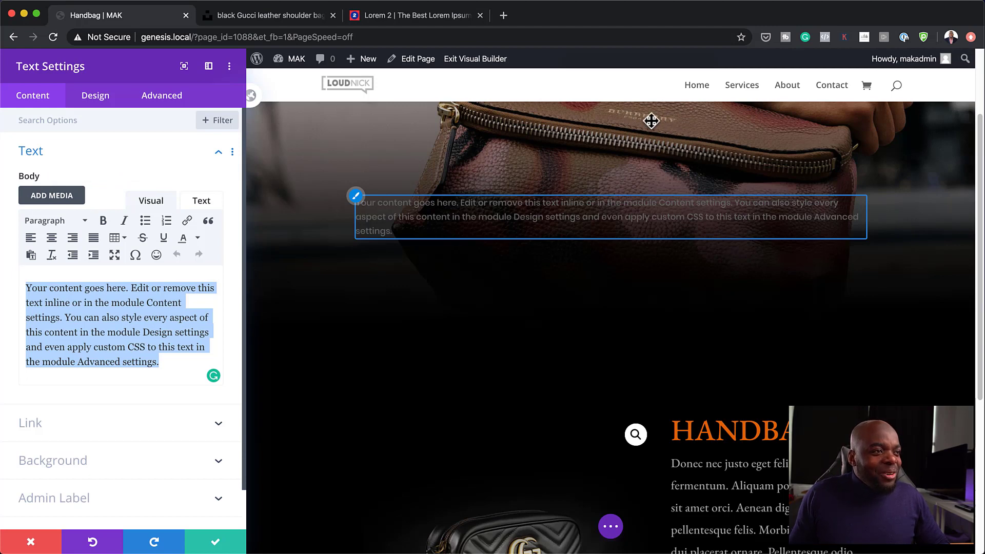
scroll(587, 488, down, 5)
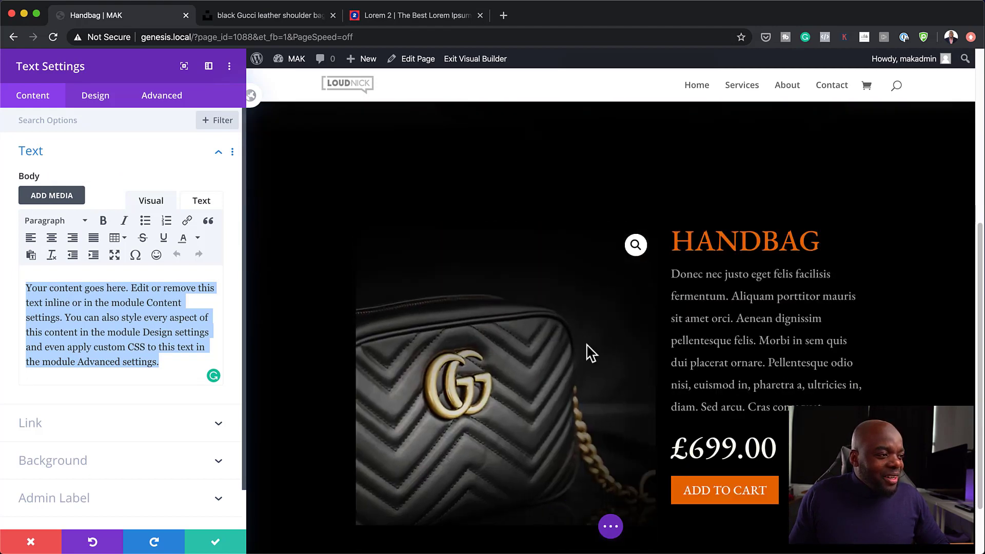
scroll(488, 314, up, 3)
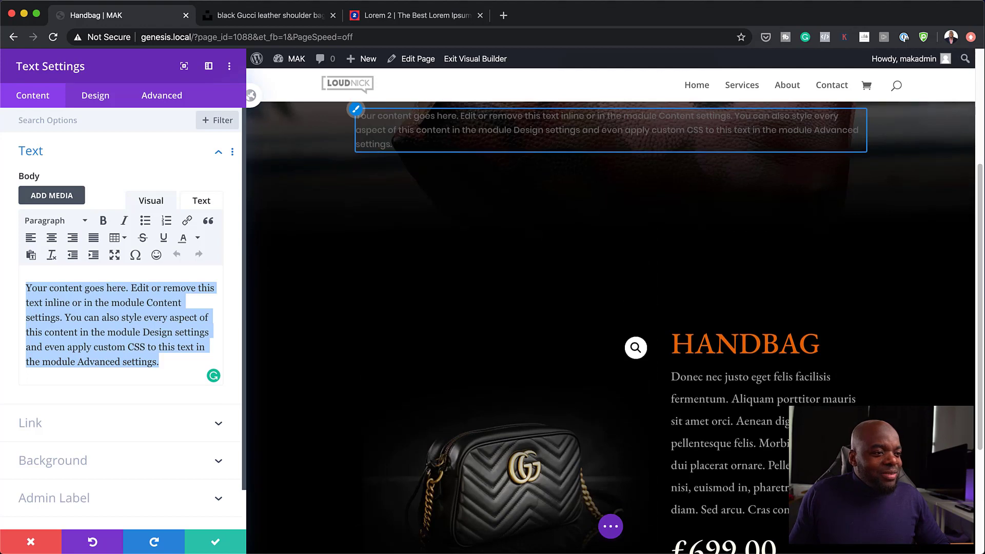
scroll(611, 308, up, 3)
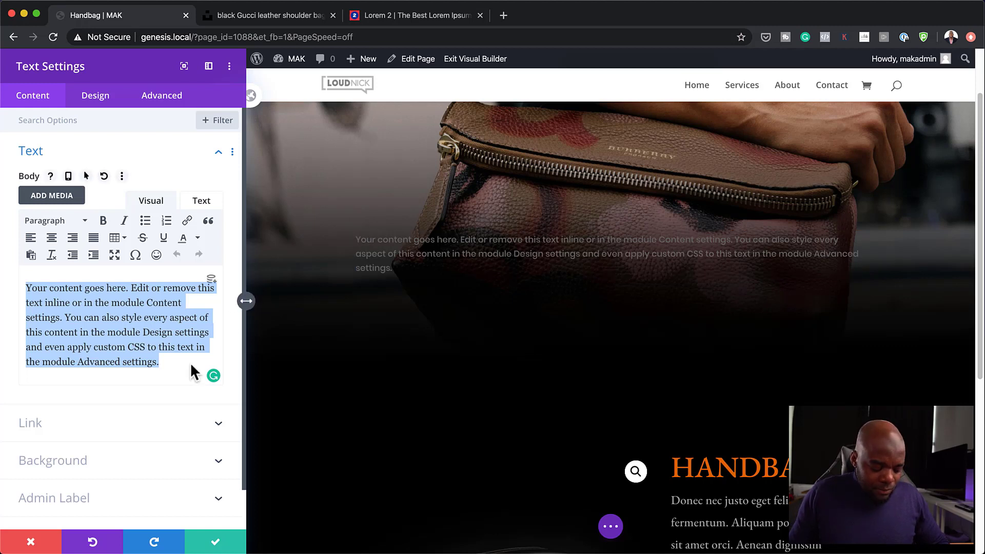
text(NEW GUCCI)
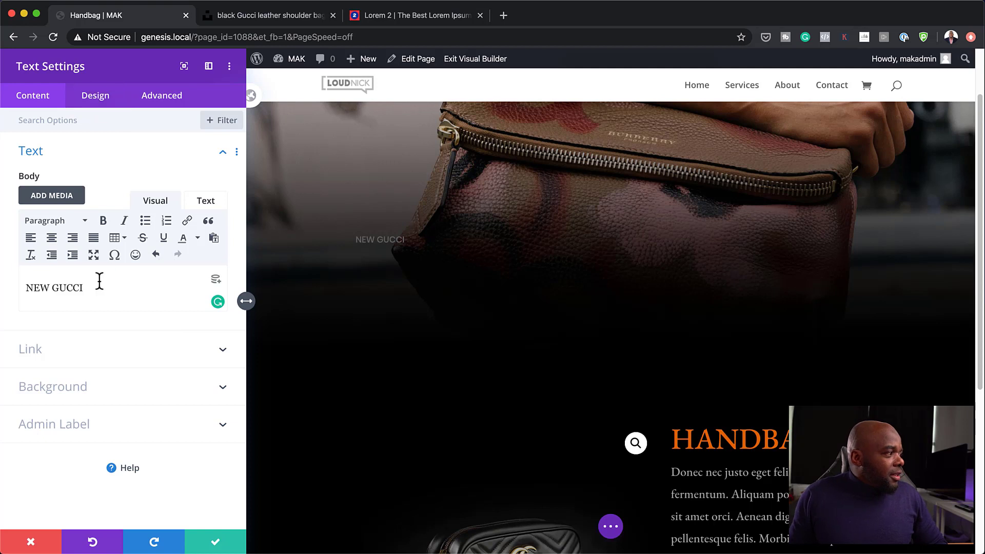
- Format the "NEW GUCCI" body text of the hero Text module as Heading 1
drag(88, 288, 9, 285)
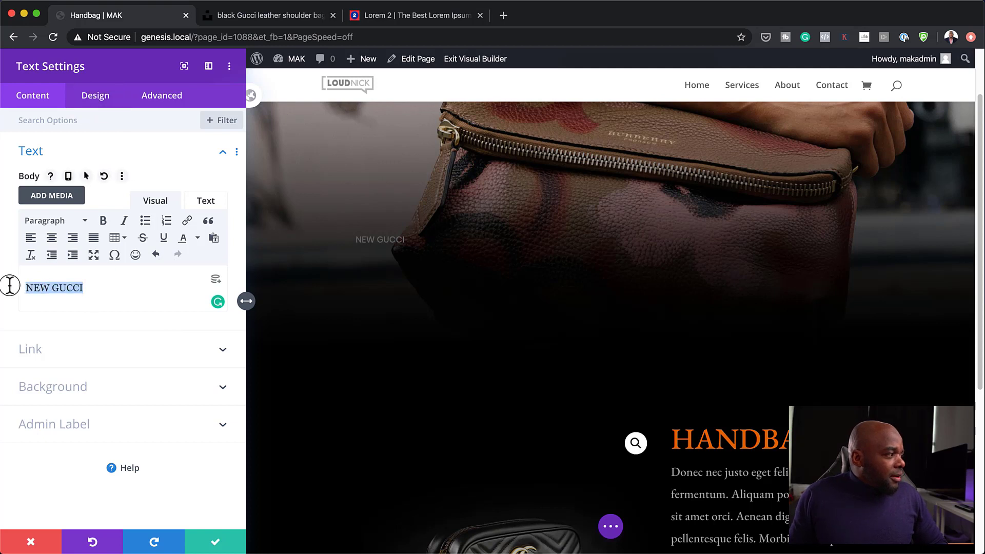
click(60, 219)
click(67, 262)
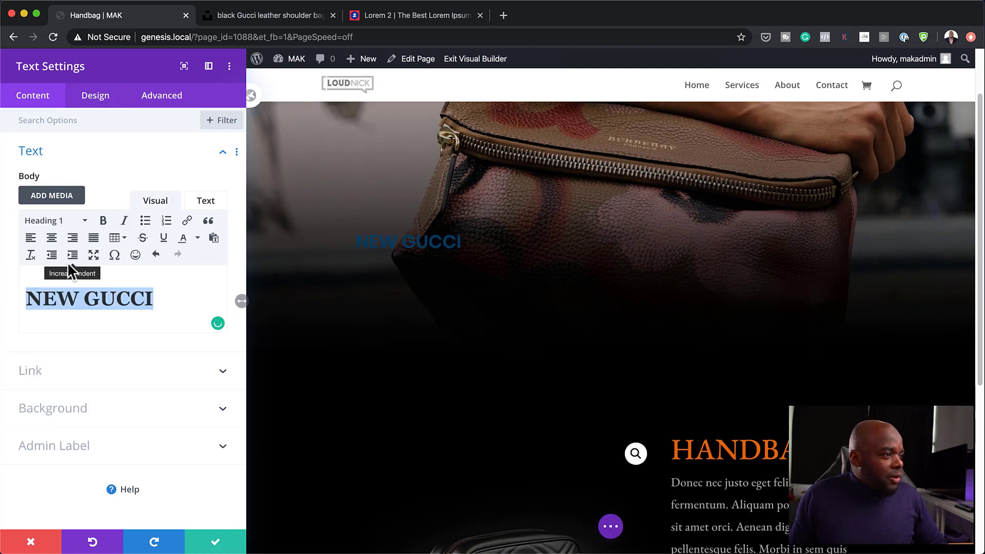
- Set the H1 heading font of the Text module to EB Garamond
click(96, 98)
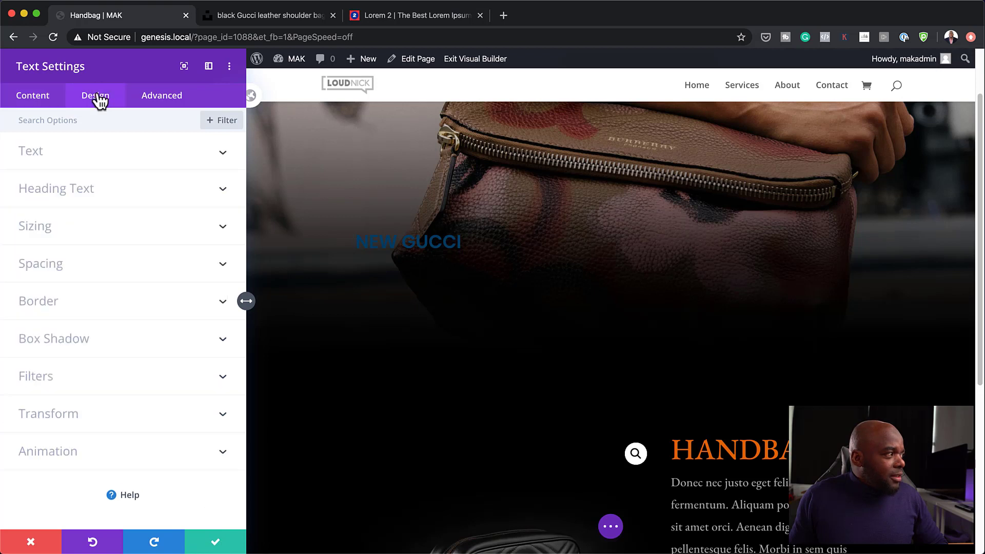
click(77, 198)
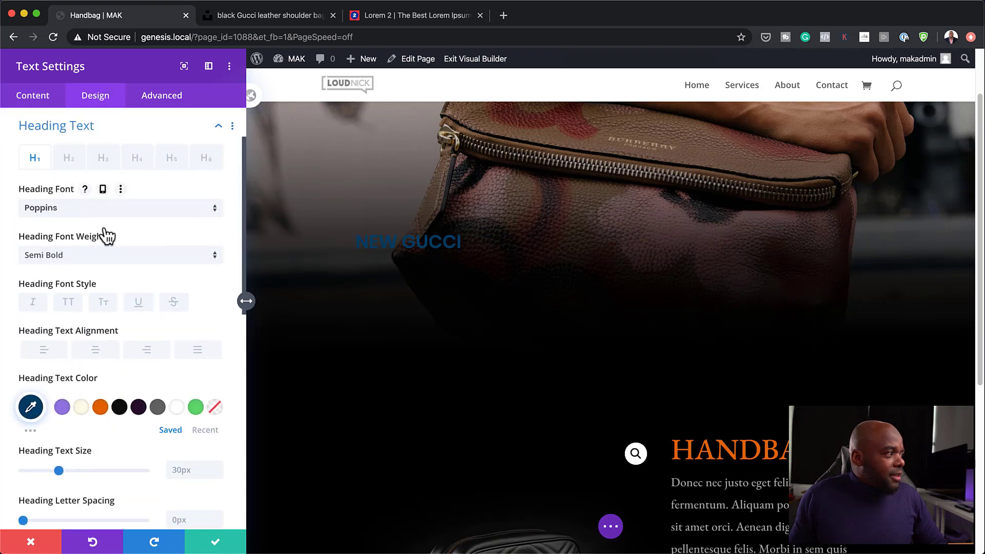
click(110, 207)
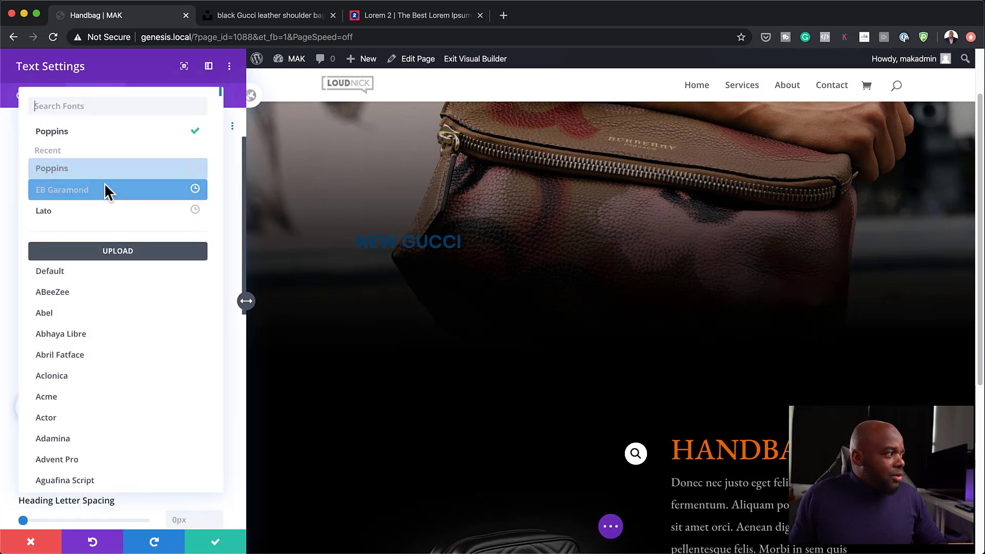
click(103, 187)
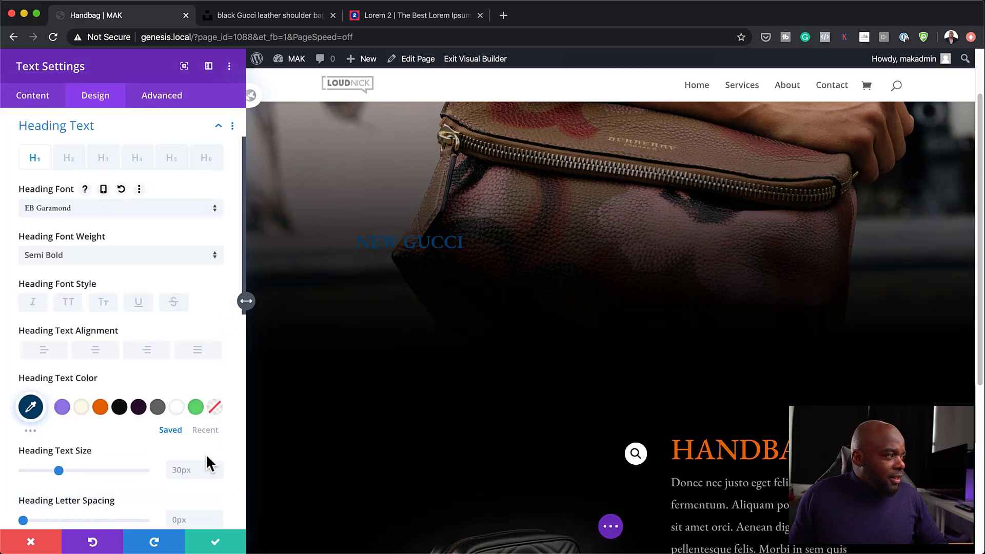
- Center the NEW GUCCI heading, colour it orange (#e56700) and set its text size to 10vw
click(96, 350)
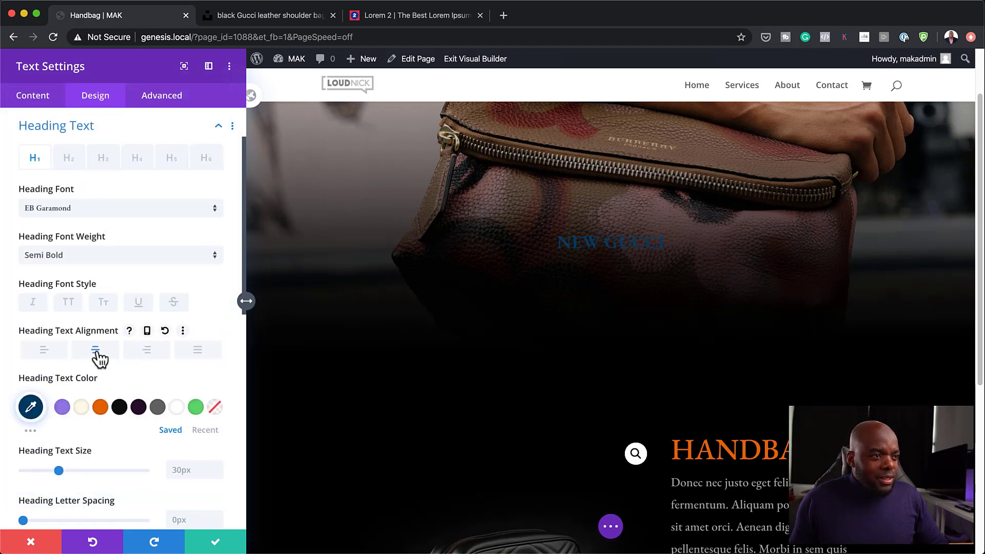
click(100, 407)
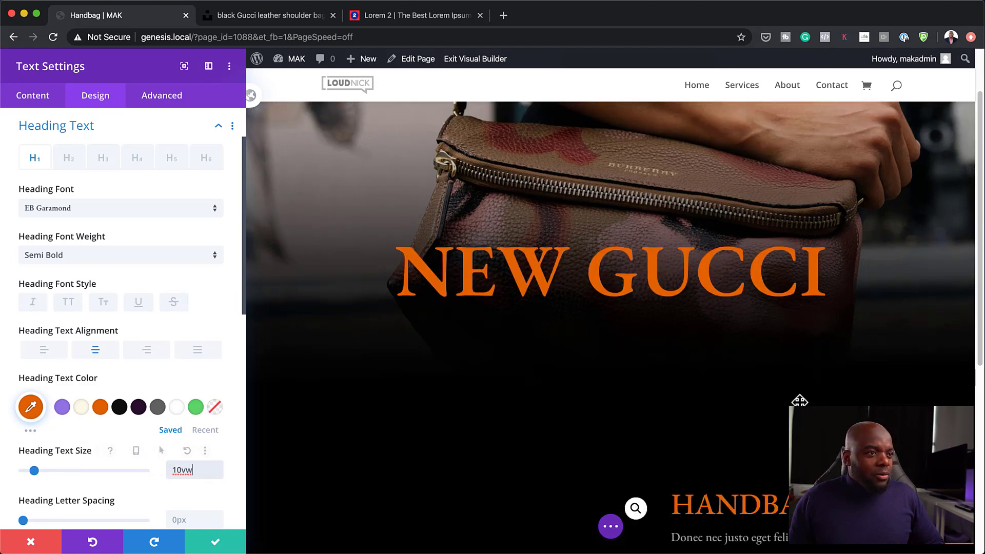
scroll(858, 389, up, 3)
scroll(857, 389, down, 5)
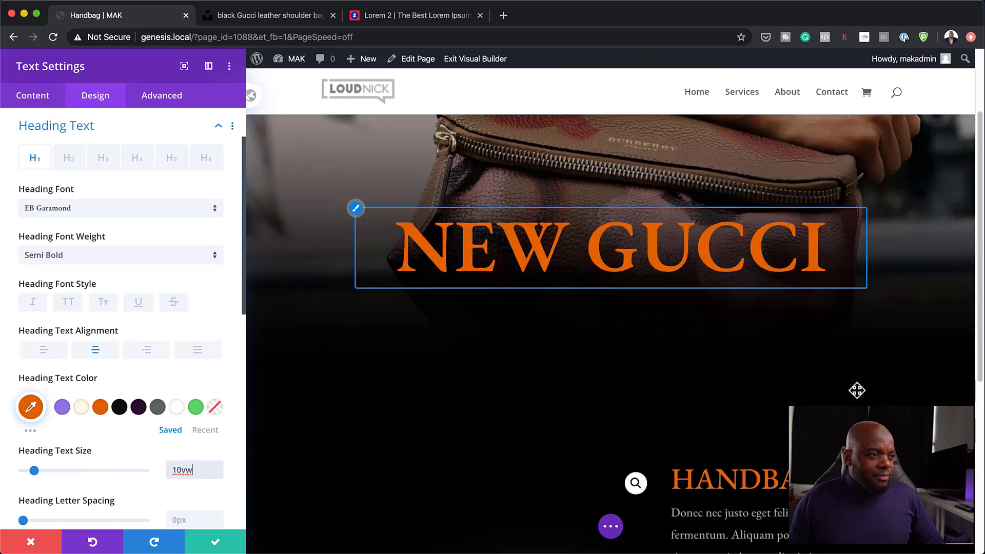
scroll(858, 389, up, 3)
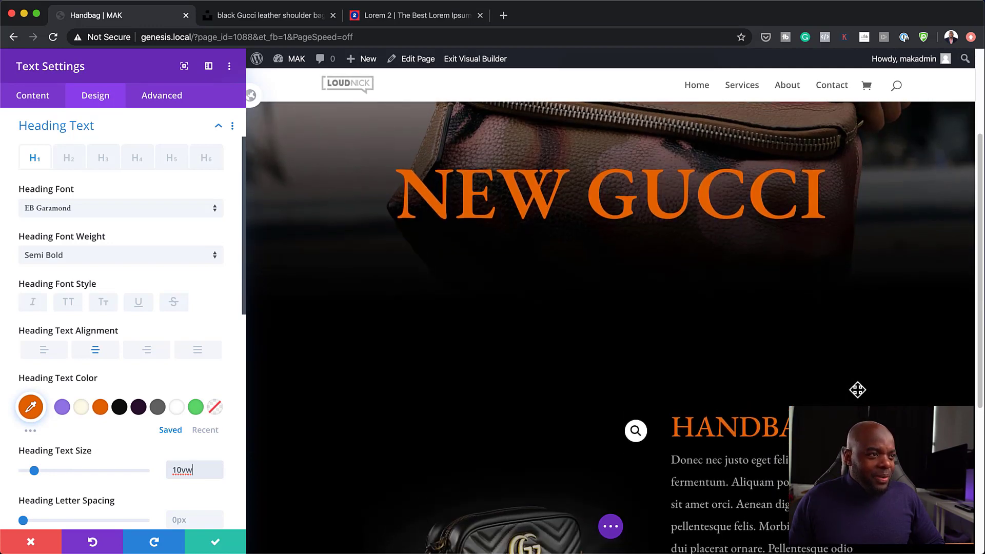
- Try the cream colour #fcfae8 on the NEW GUCCI heading and switch back to orange #e56700
click(81, 407)
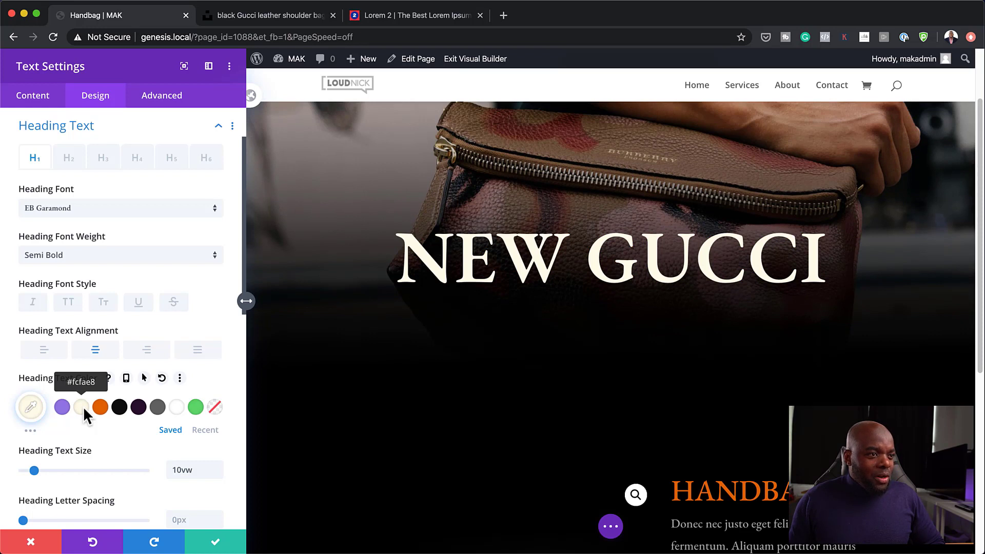
click(101, 406)
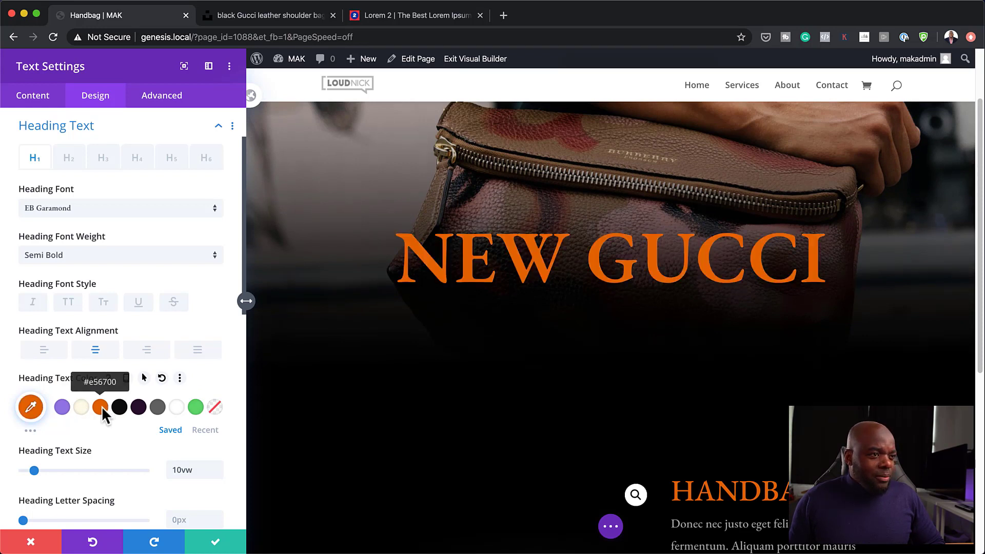
click(81, 408)
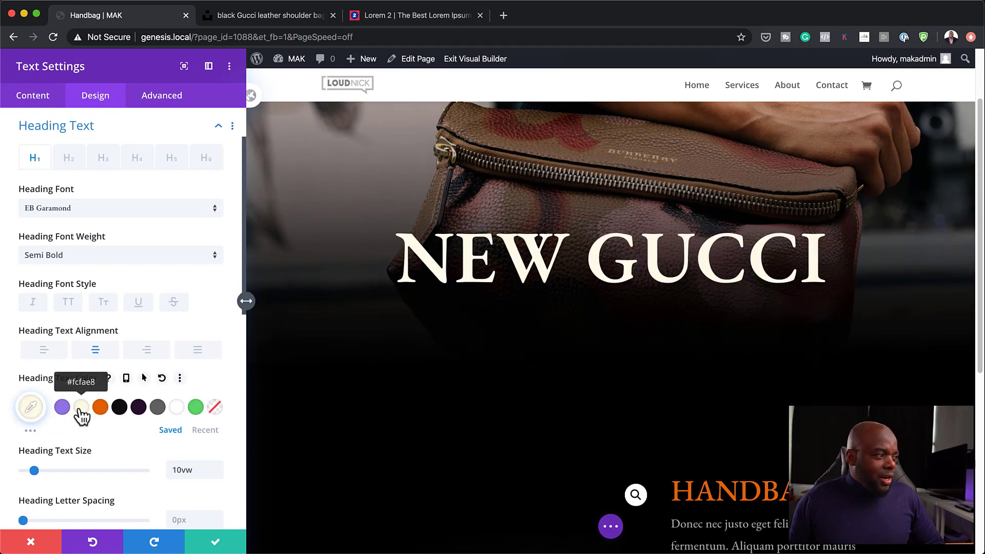
click(101, 406)
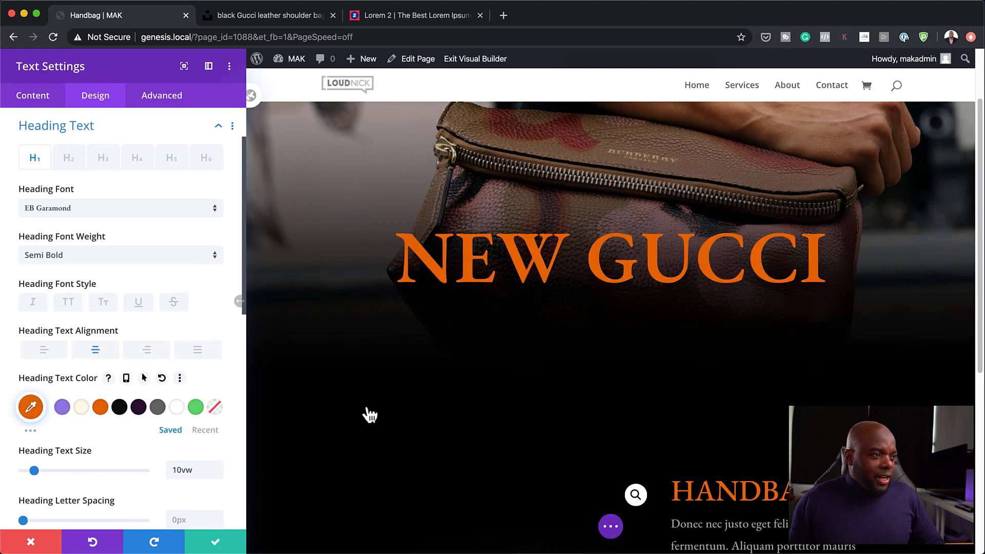
- Save the heading styling, delete the divider module above NEW GUCCI, and reopen the heading module's design settings
click(215, 545)
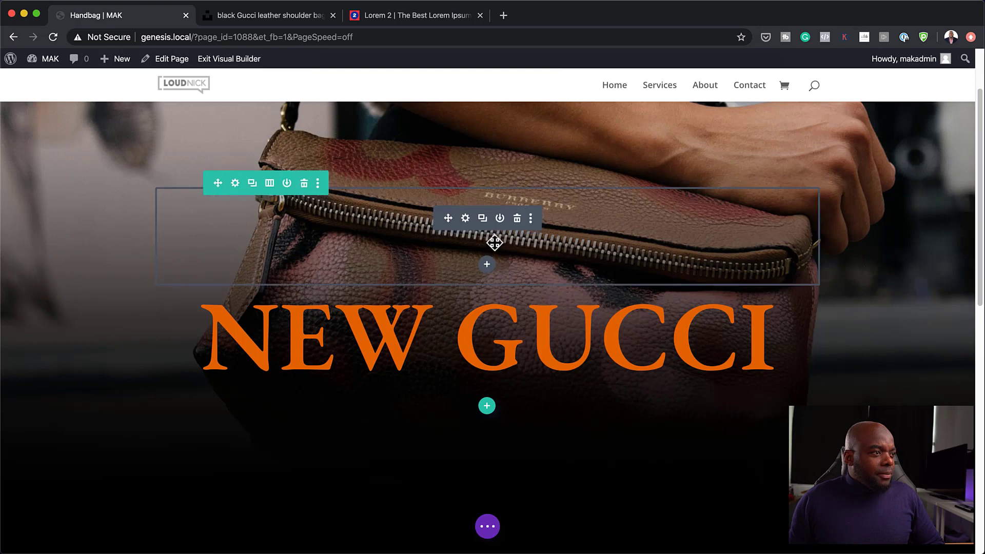
click(517, 220)
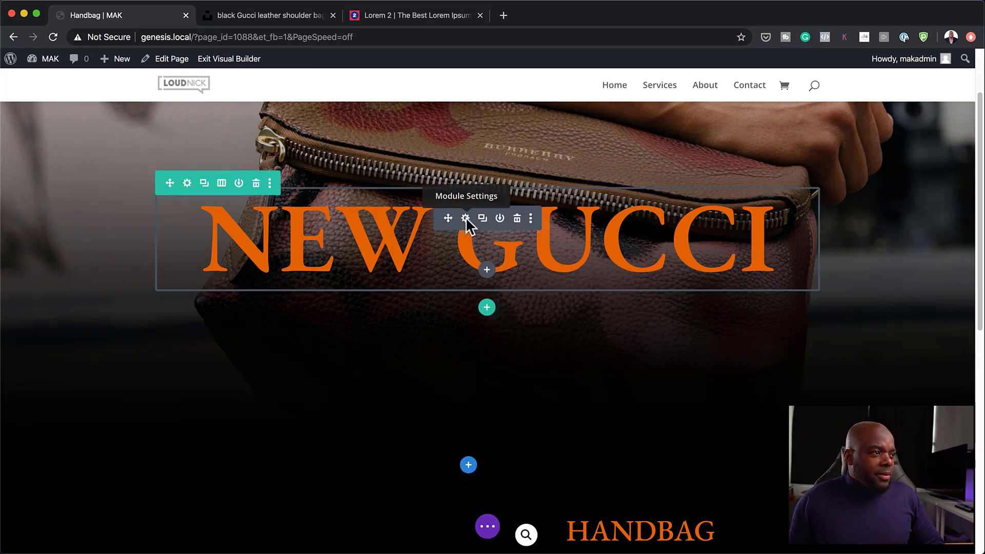
click(466, 217)
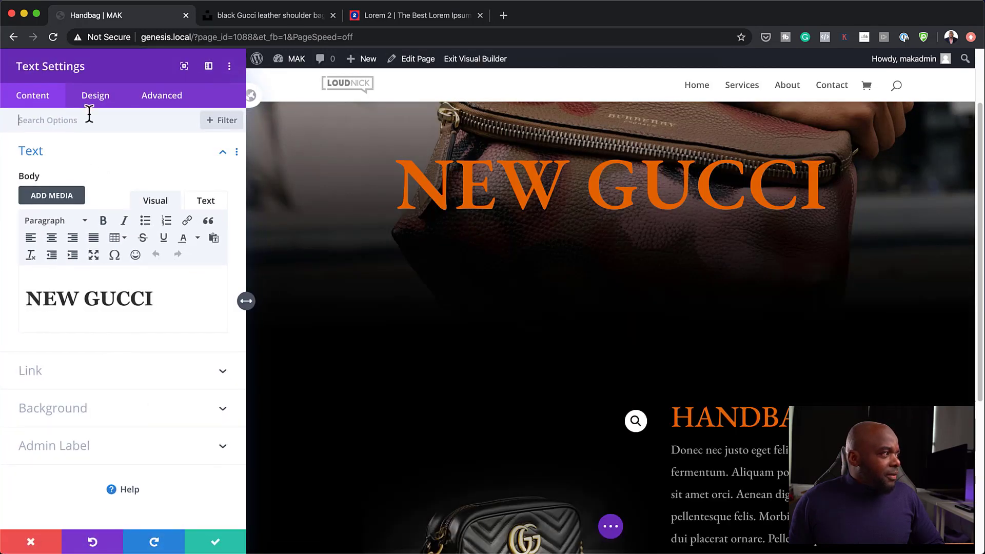
click(93, 96)
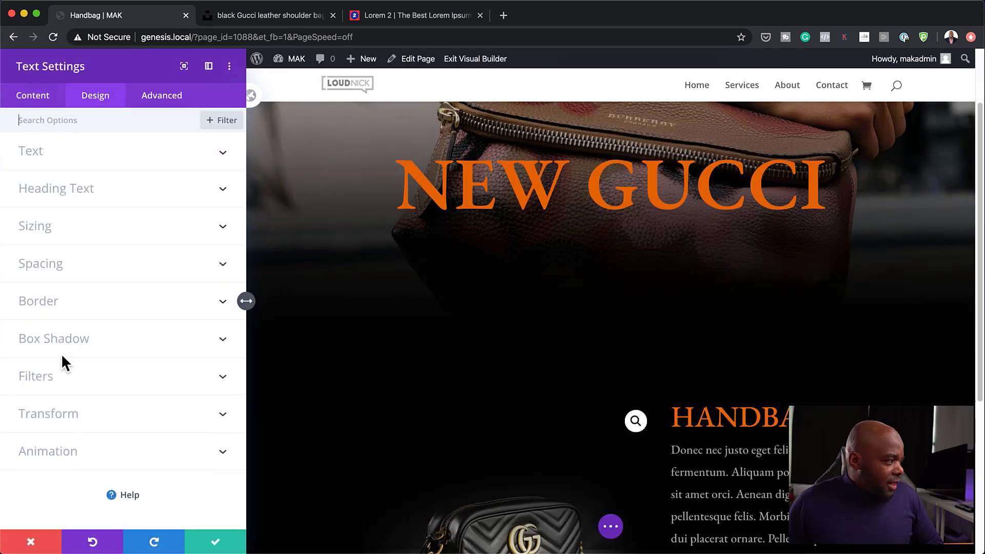
- Try the first box shadow preset on the NEW GUCCI module and reset it to no shadow
click(69, 337)
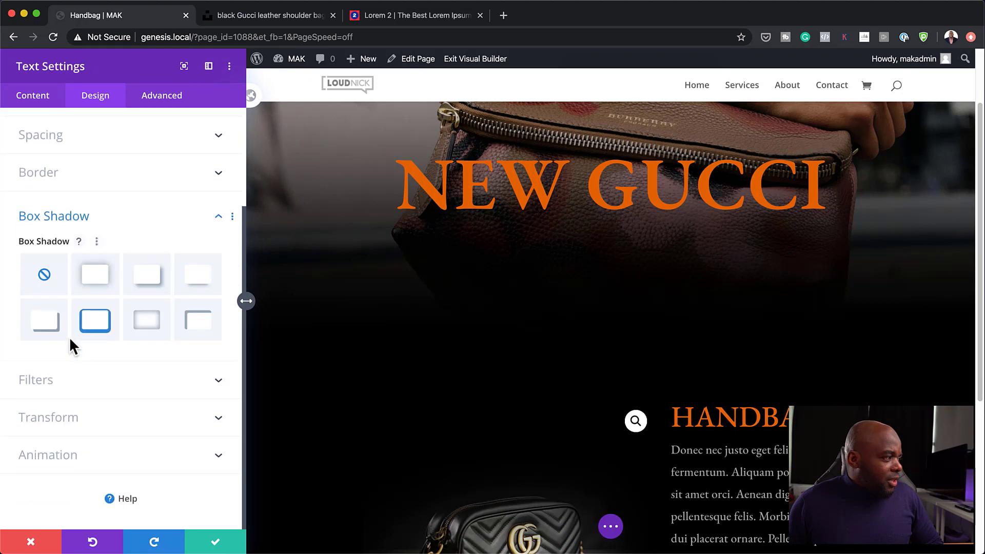
click(94, 277)
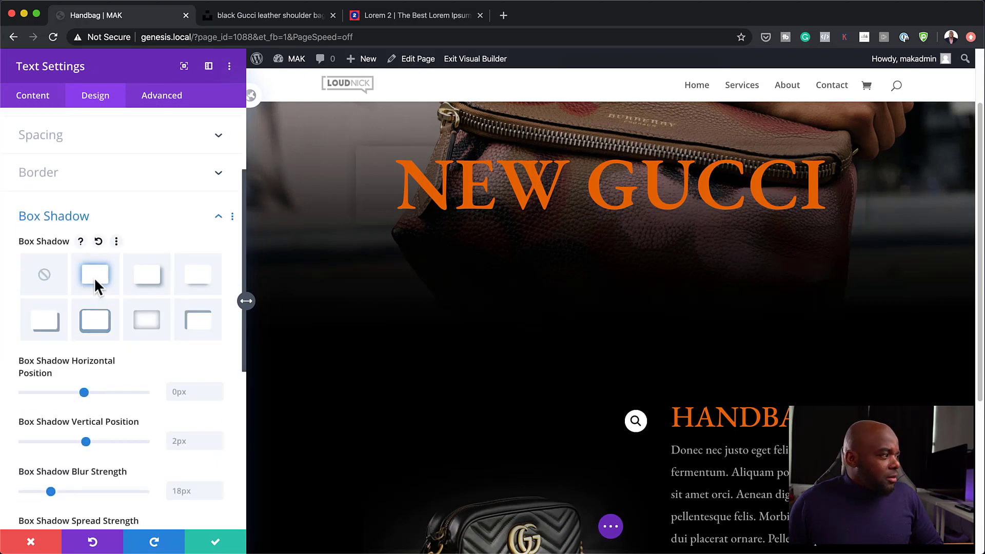
click(36, 272)
scroll(137, 253, up, 5)
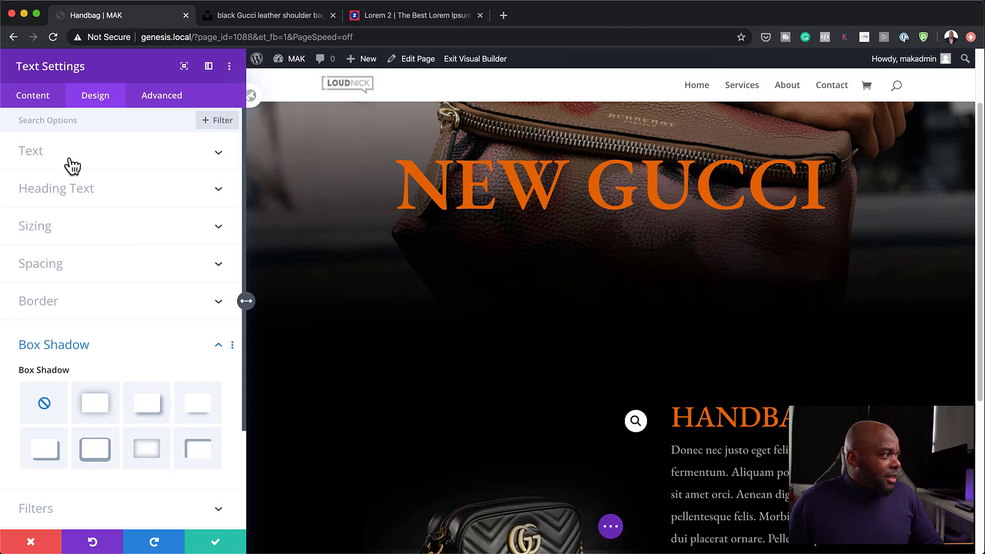
- Apply the first heading text shadow preset to NEW GUCCI, comparing the heading with and without it
click(72, 195)
scroll(136, 297, down, 3)
scroll(169, 390, down, 5)
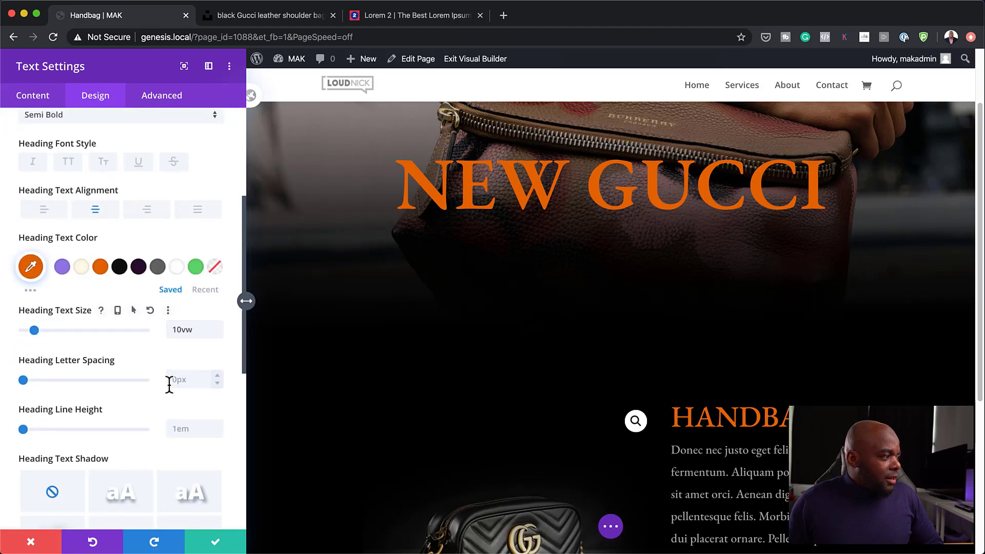
click(135, 389)
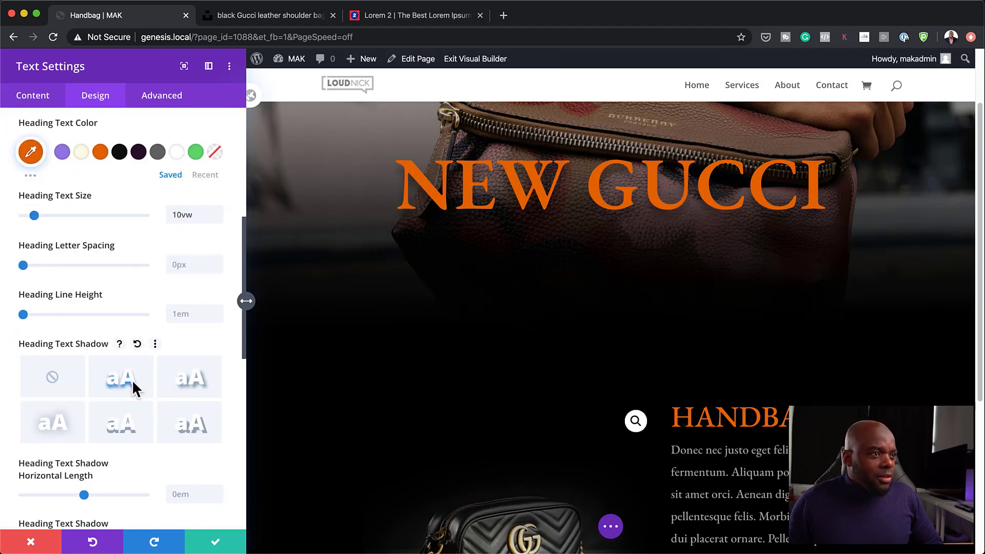
click(53, 378)
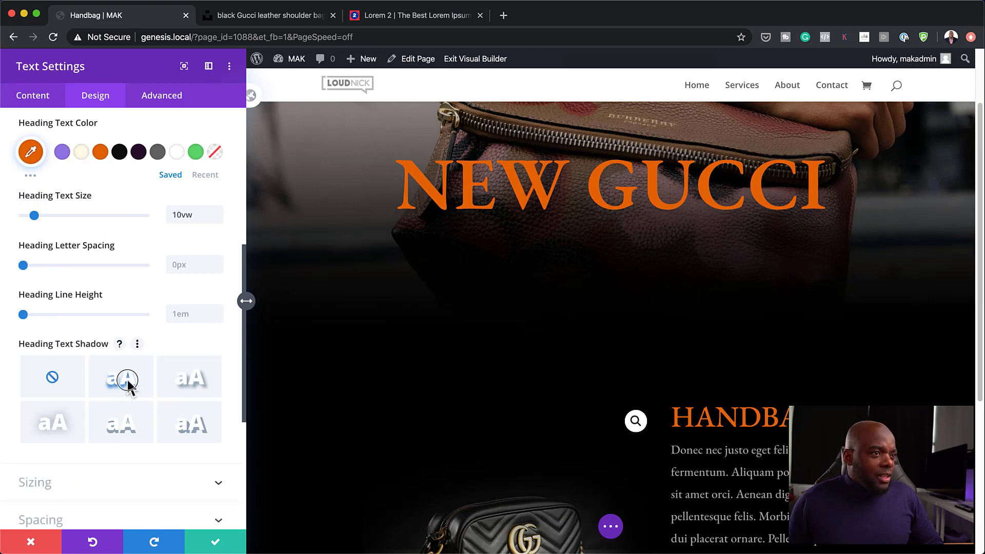
click(127, 378)
click(51, 379)
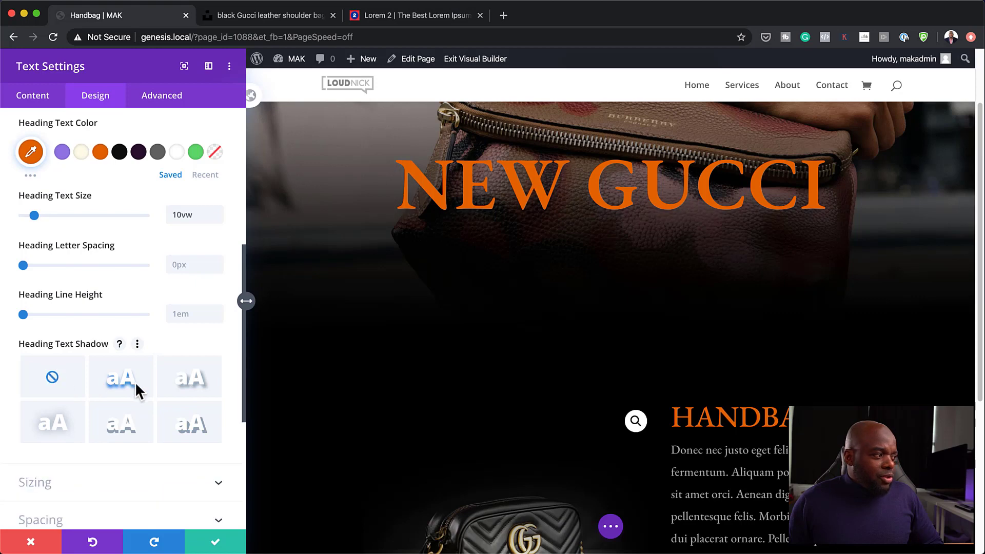
click(126, 380)
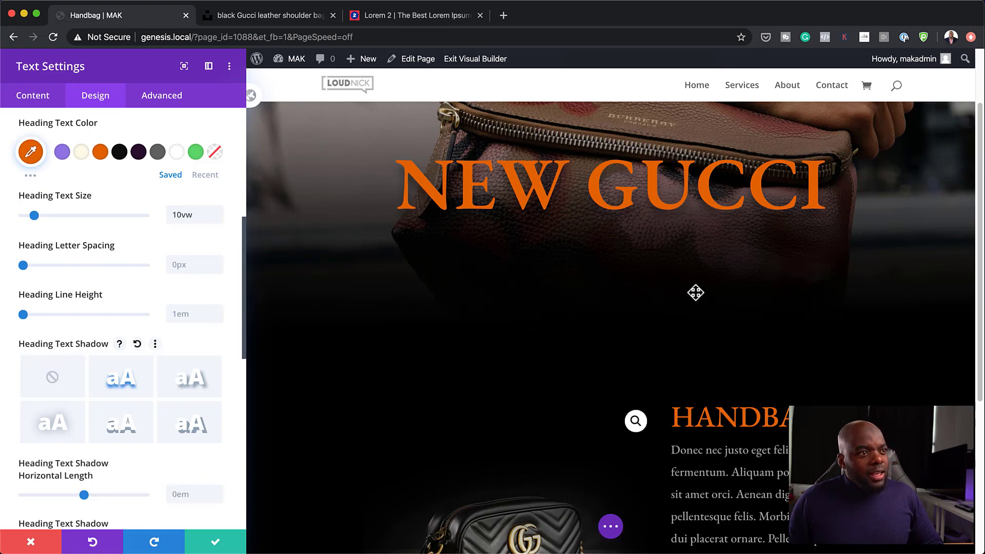
scroll(694, 293, up, 5)
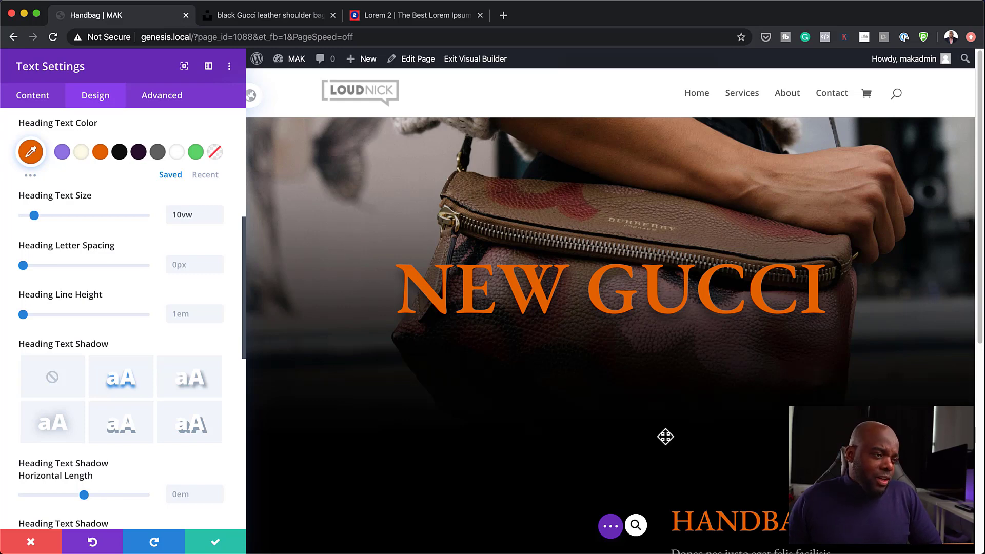
scroll(666, 437, down, 2)
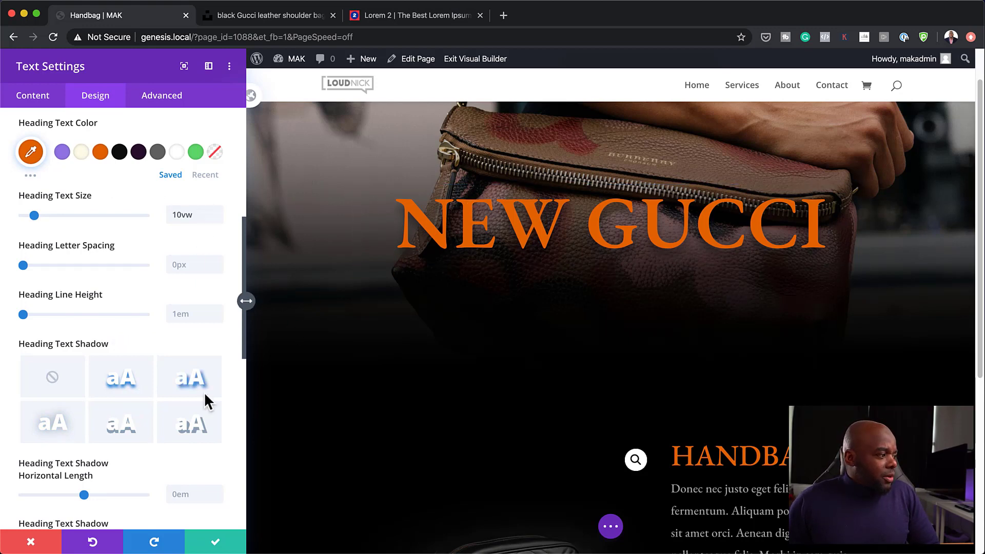
- Enable the Blur scroll transform effect on the NEW GUCCI text module
scroll(204, 392, down, 10)
scroll(195, 359, up, 15)
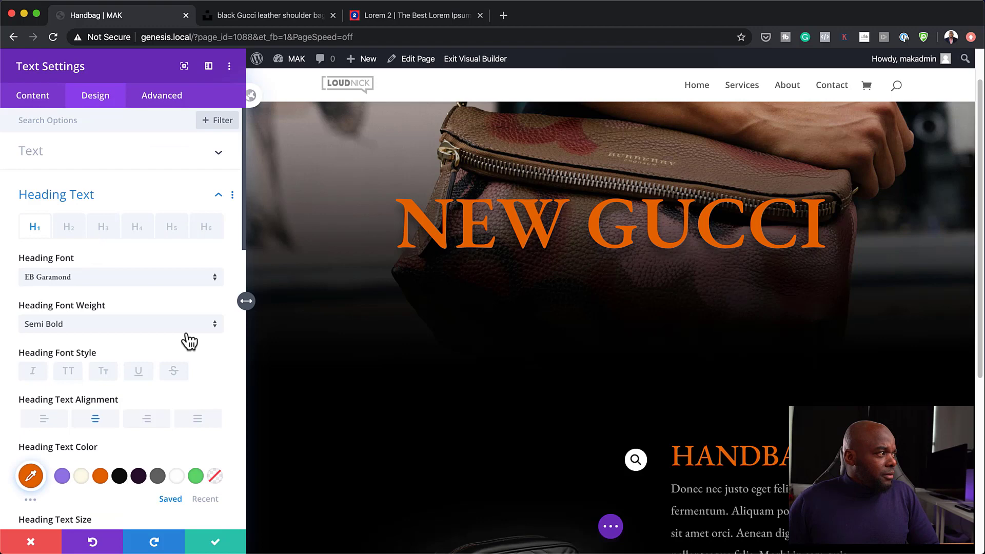
click(161, 98)
click(77, 341)
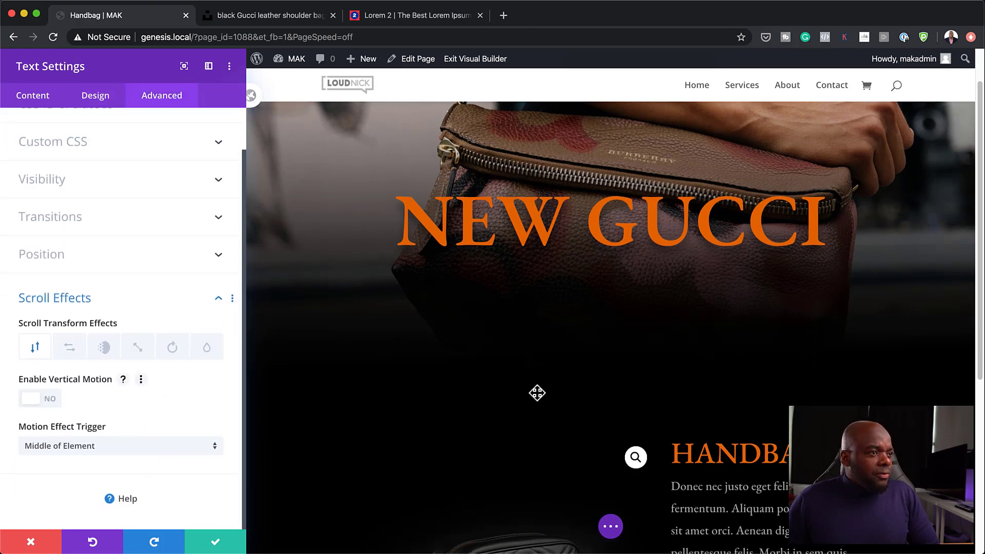
scroll(537, 393, down, 2)
scroll(537, 392, up, 2)
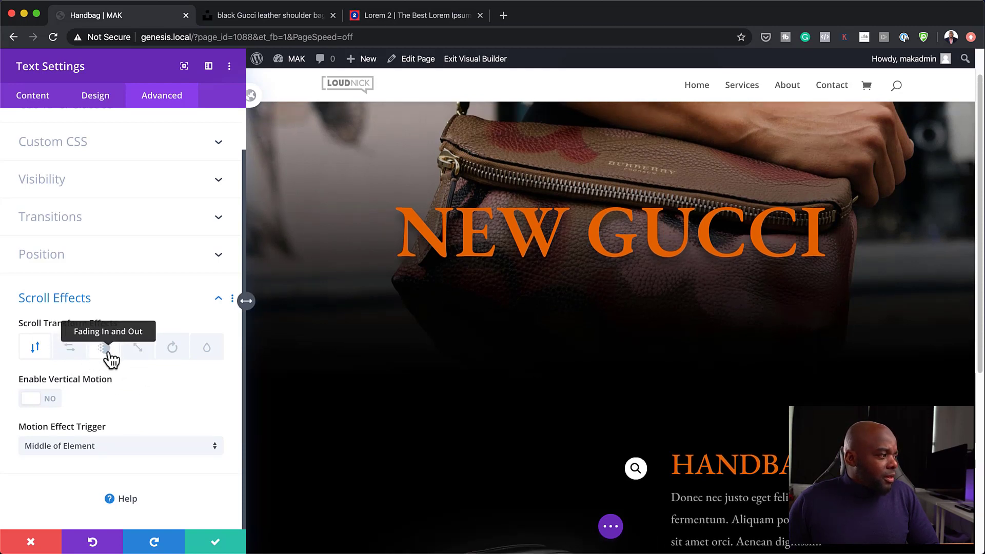
click(208, 351)
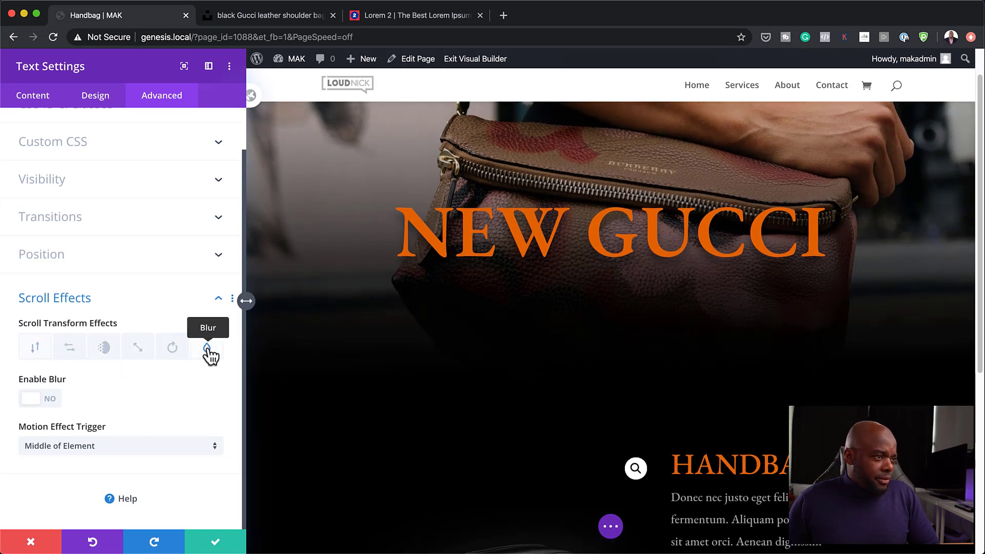
click(48, 398)
- Set the ending blur of the heading's scroll effect to 2px and preview it by scrolling the page
scroll(460, 354, down, 3)
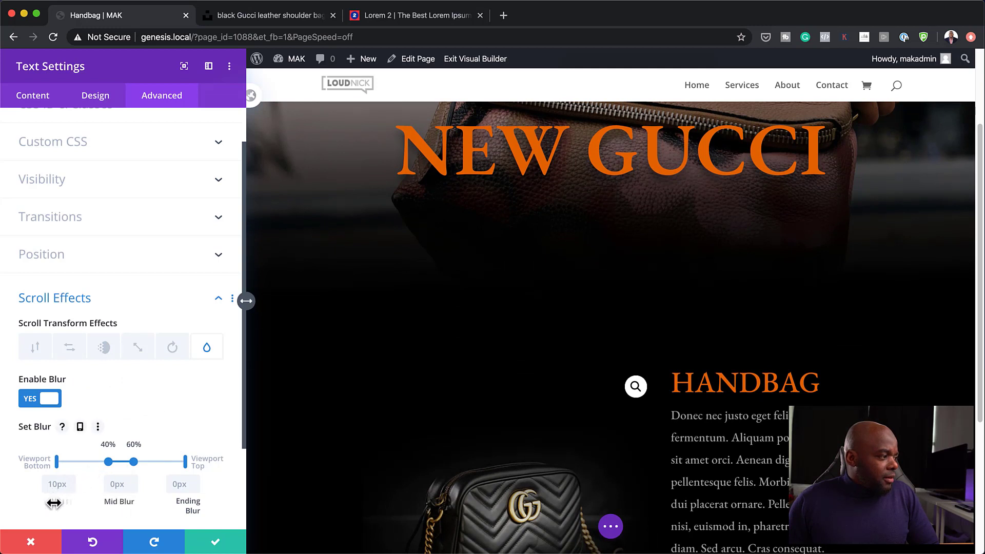
drag(187, 502, 195, 503)
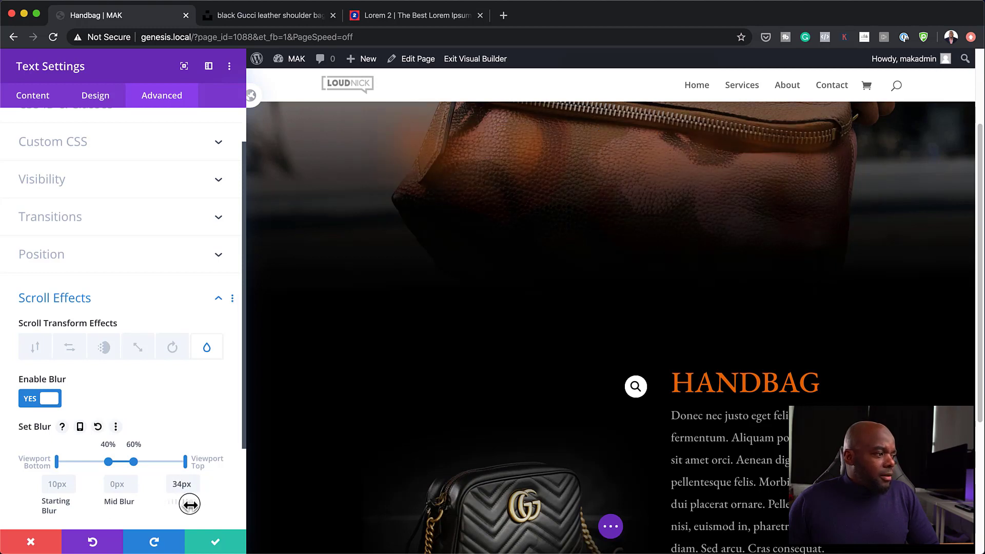
drag(189, 504, 178, 503)
scroll(526, 316, up, 5)
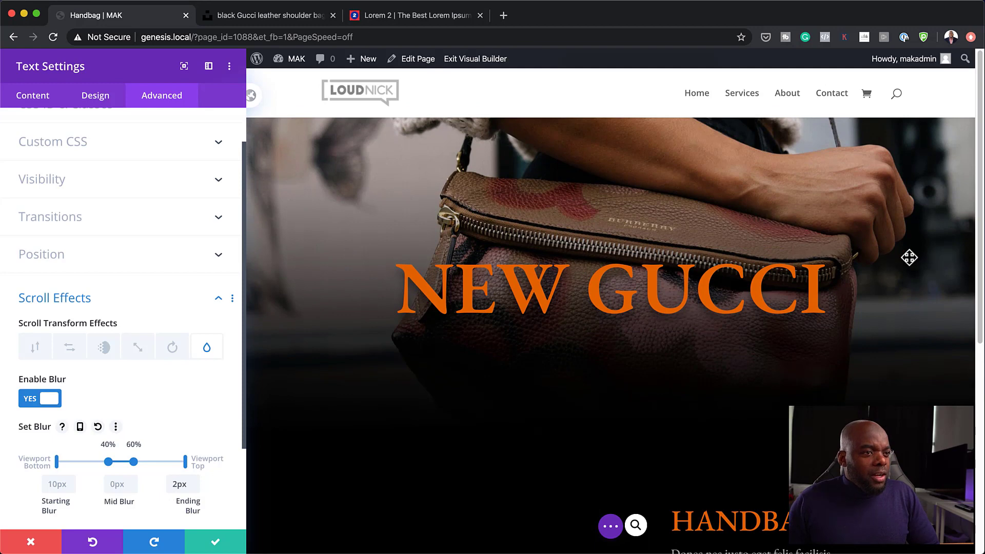
- Set the NEW GUCCI heading's ending blur to 9px and compare the scroll blur by moving through the page
scroll(908, 257, down, 3)
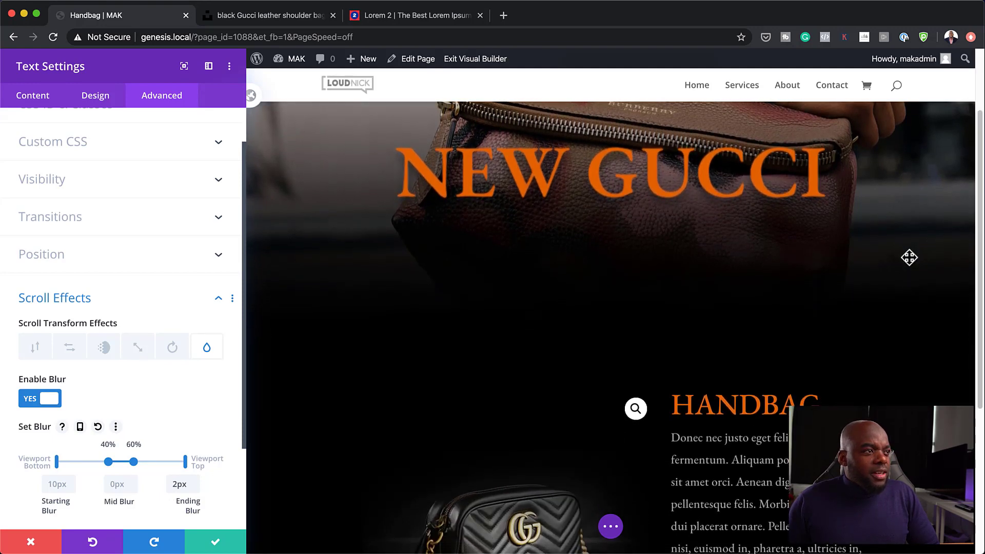
scroll(909, 257, down, 2)
scroll(909, 257, down, 1)
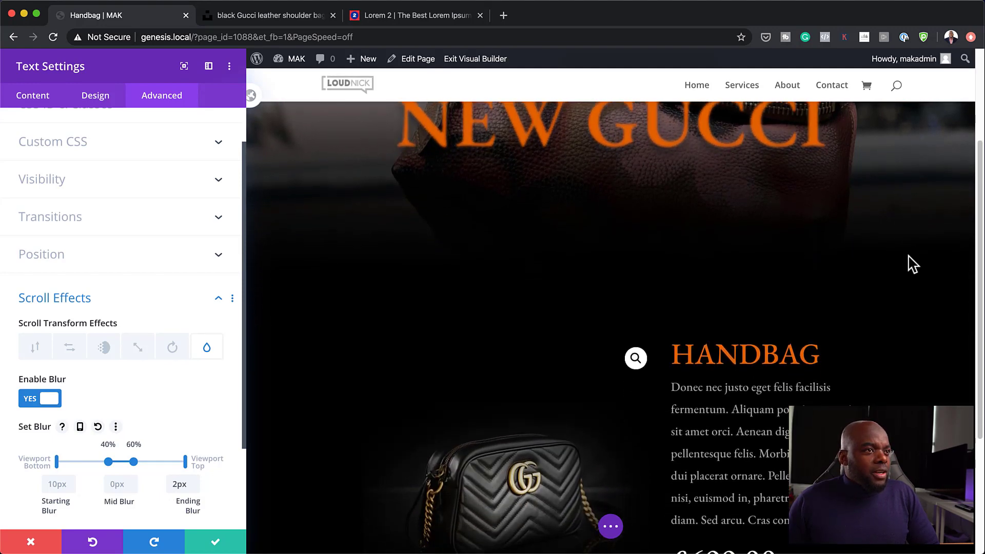
scroll(911, 264, down, 3)
scroll(911, 264, up, 5)
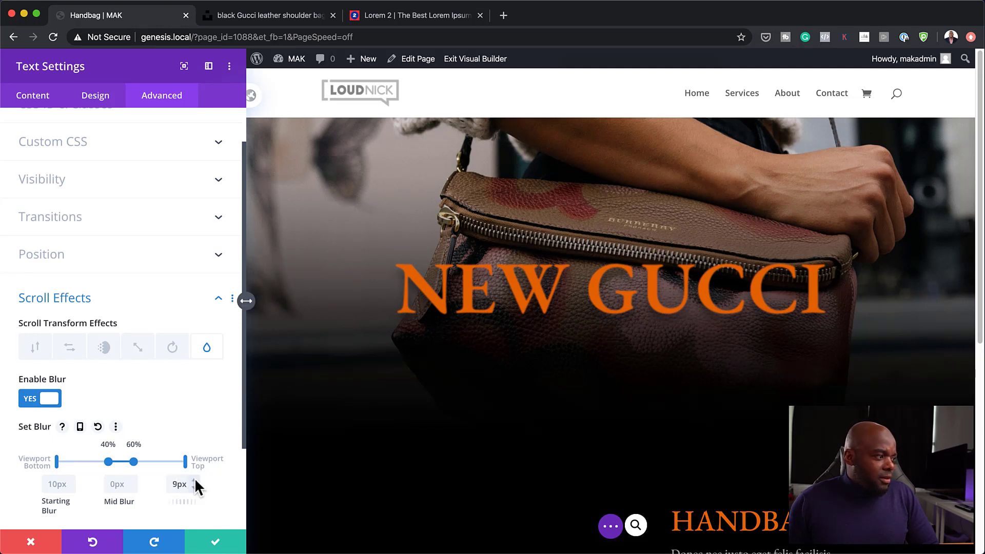
scroll(765, 215, down, 2)
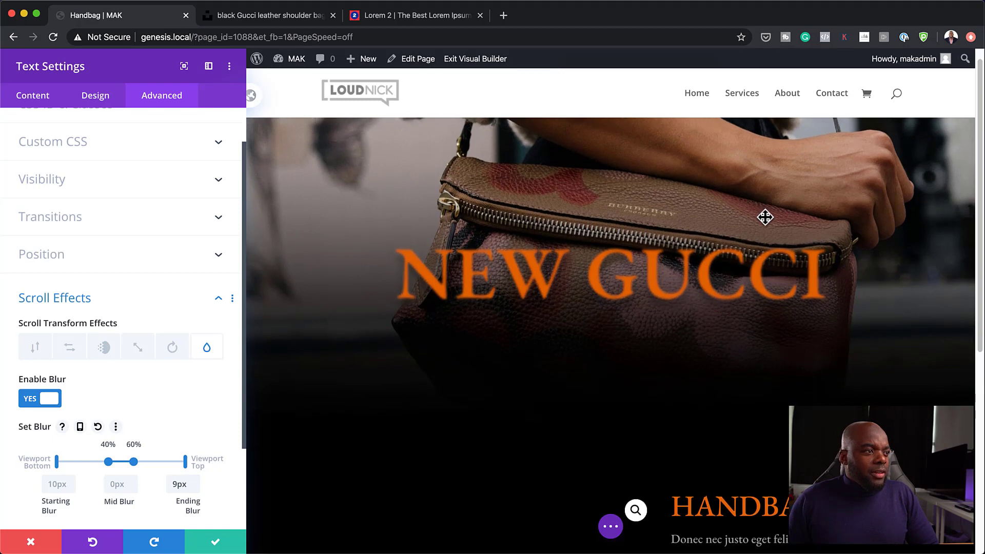
scroll(765, 216, down, 5)
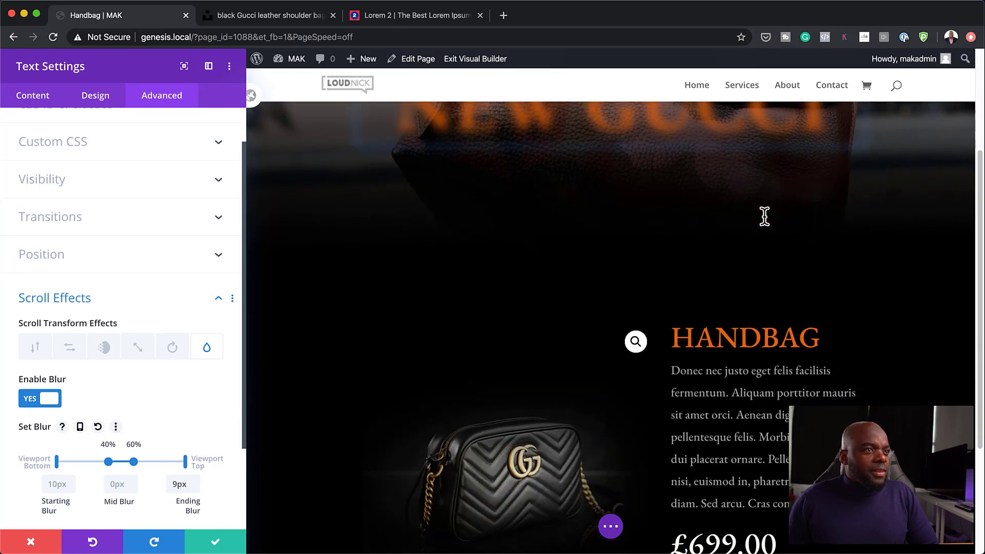
scroll(765, 216, up, 5)
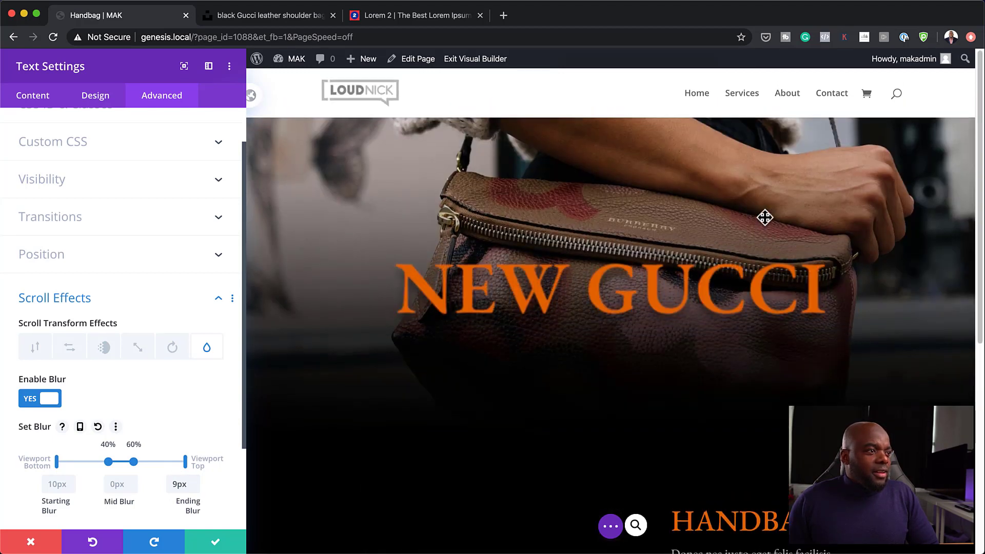
scroll(765, 218, down, 6)
scroll(765, 216, up, 5)
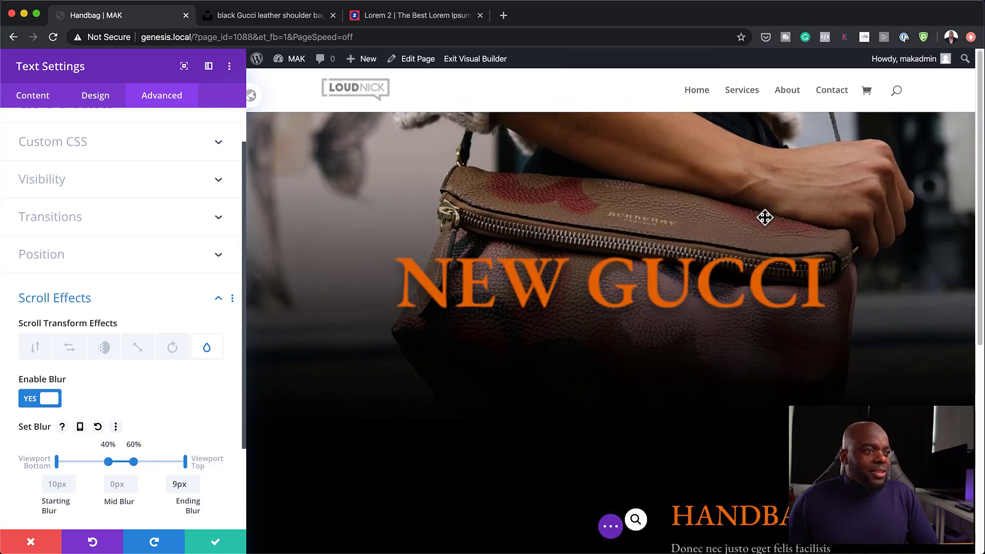
scroll(765, 217, down, 3)
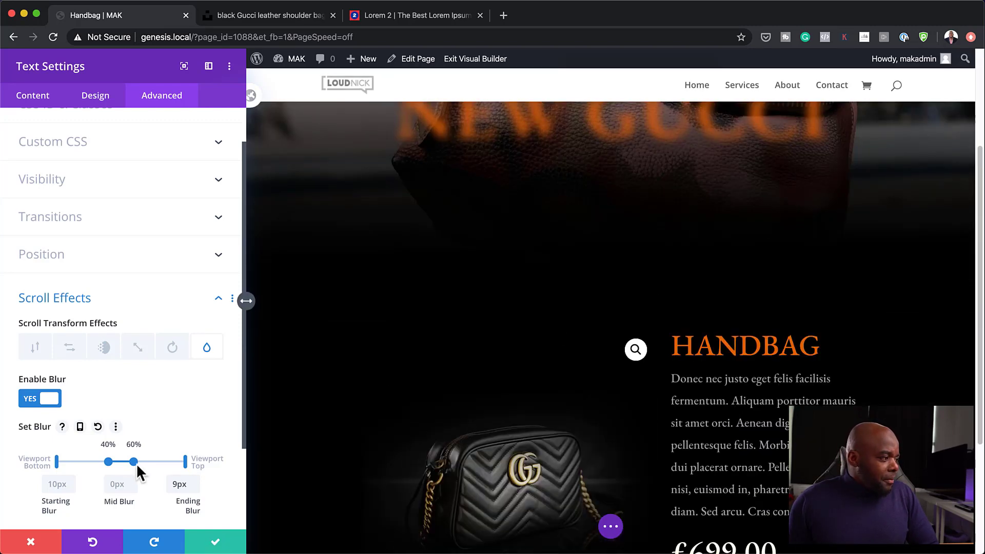
- Widen the heading's mid blur range to 35%–64% of the viewport, preview it while scrolling, and save the text module
drag(133, 462, 101, 465)
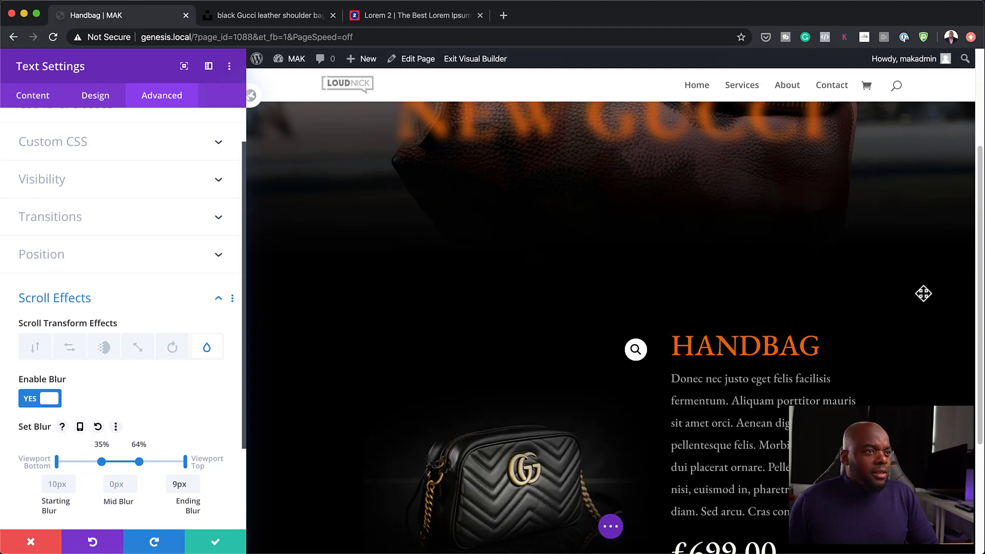
scroll(924, 292, up, 5)
scroll(881, 298, down, 6)
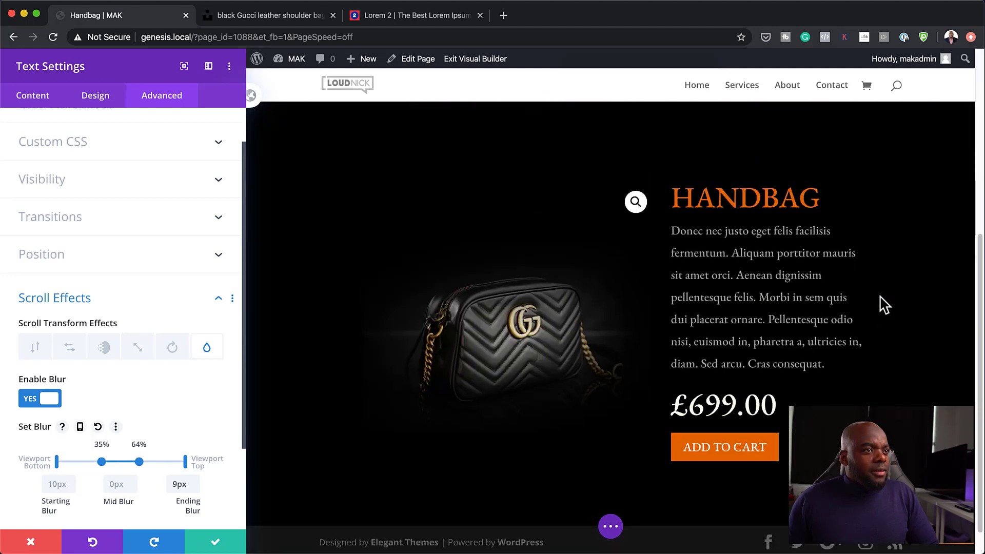
scroll(885, 305, up, 5)
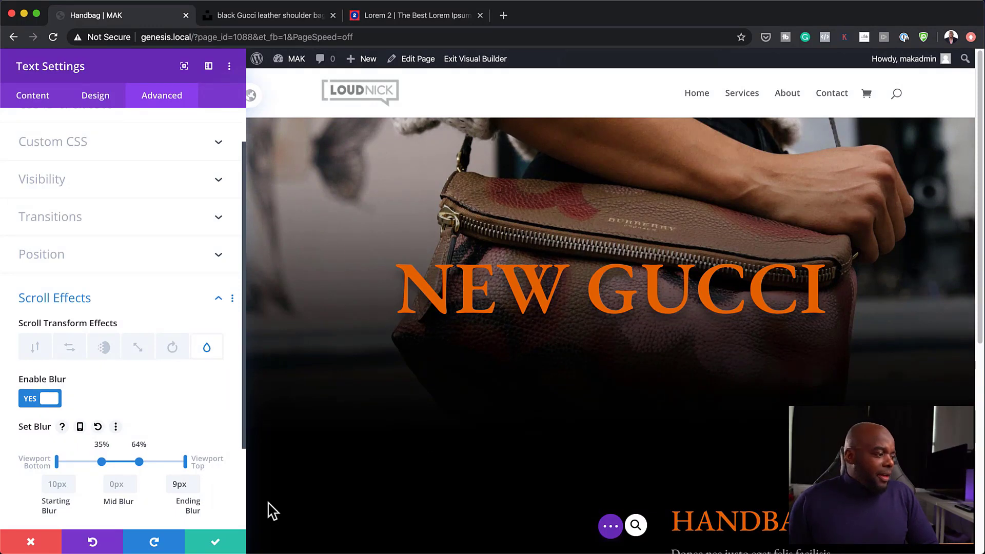
click(216, 542)
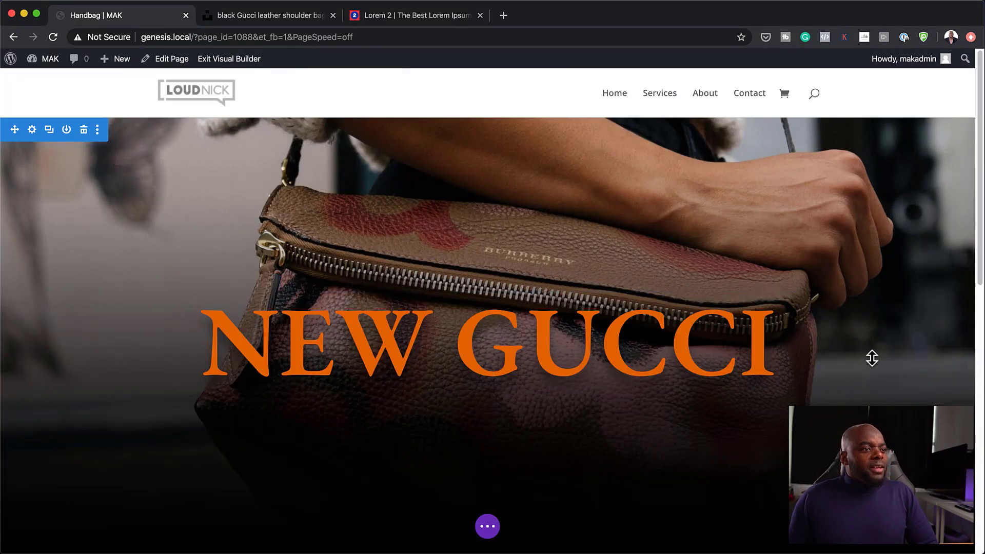
- Move the HANDBAG title module into the product image's column, directly above the image
scroll(873, 358, down, 5)
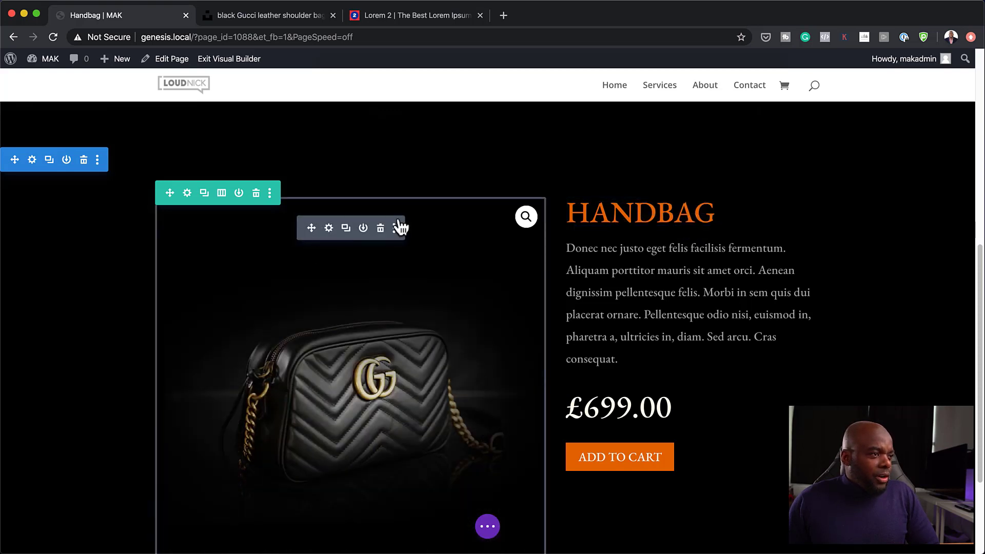
drag(654, 205, 323, 242)
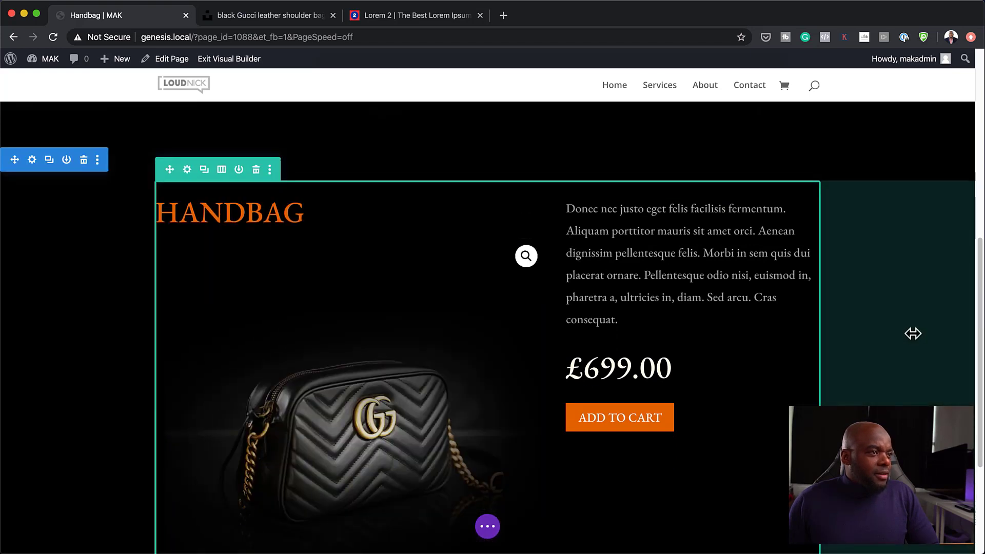
scroll(946, 308, up, 2)
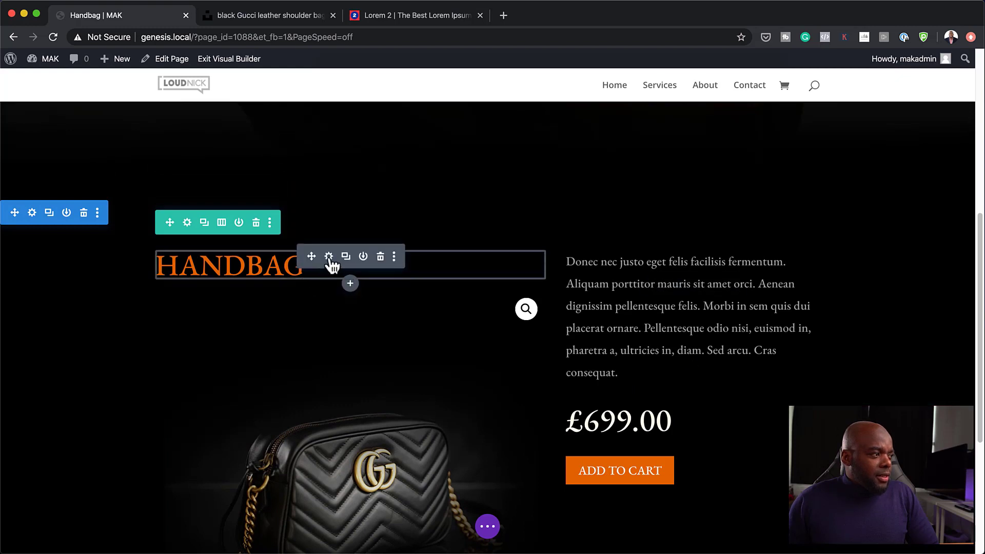
- Center the text of the HANDBAG Woo Title module and check its placement against the hero section
click(329, 258)
click(94, 100)
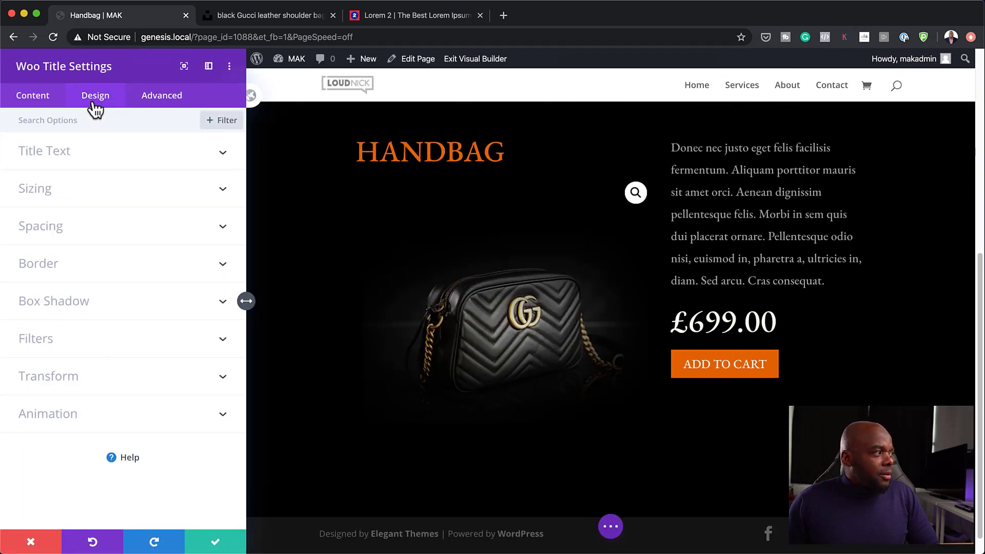
click(58, 154)
click(98, 389)
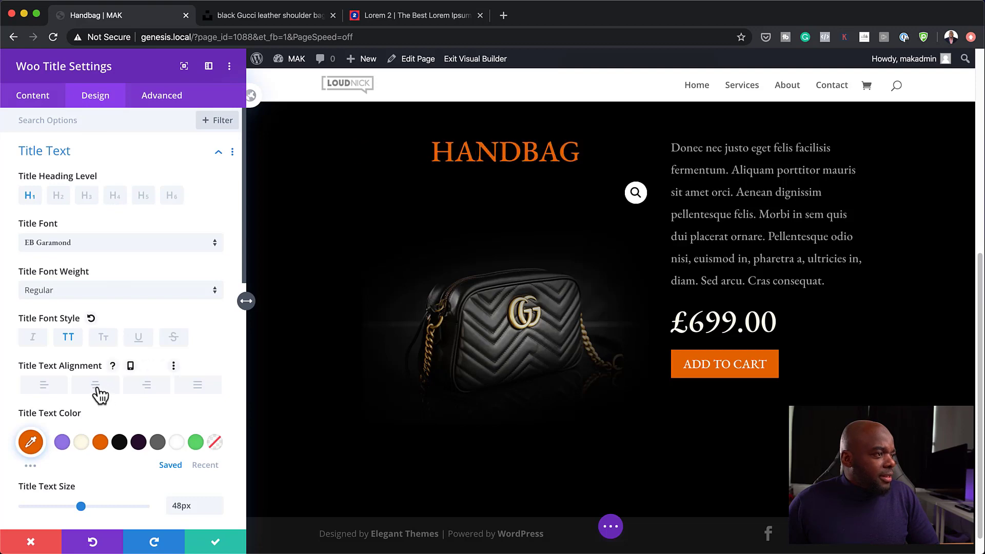
scroll(903, 347, up, 5)
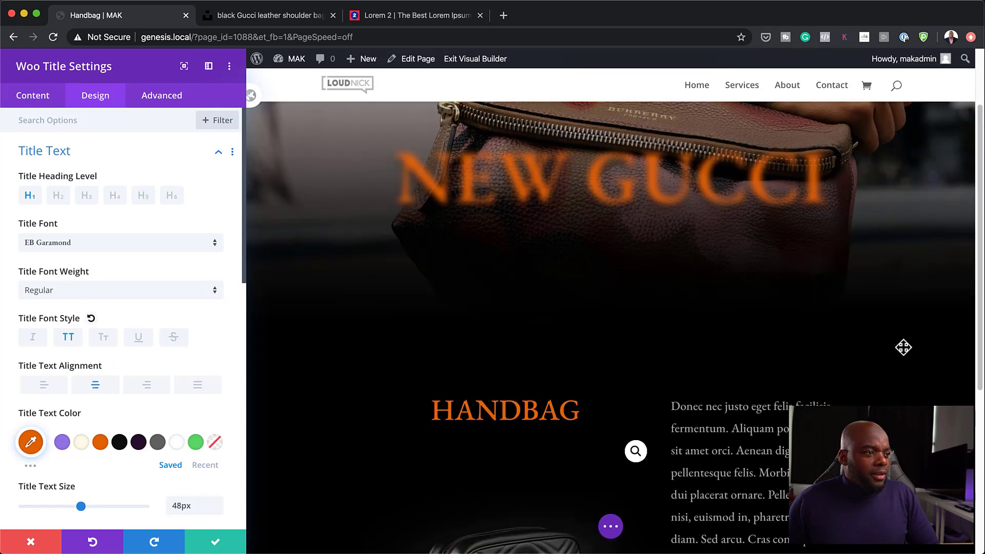
scroll(905, 346, up, 2)
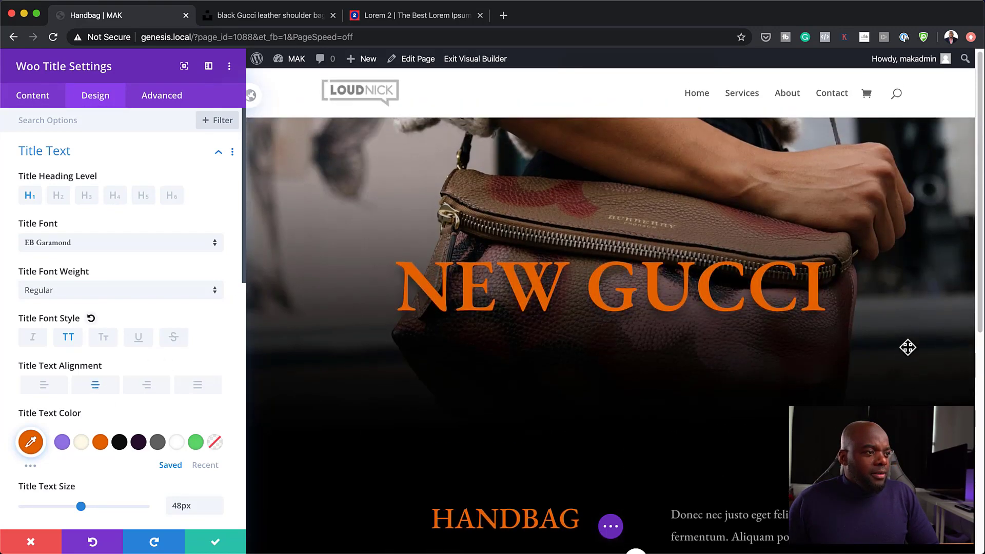
scroll(908, 347, down, 5)
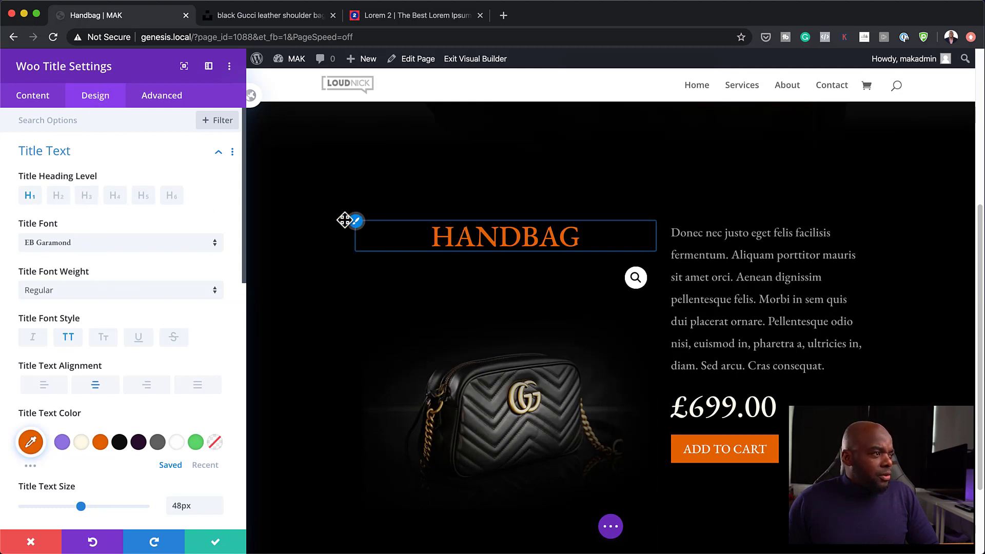
- Change the HANDBAG title's text color to the saved cream color
click(358, 225)
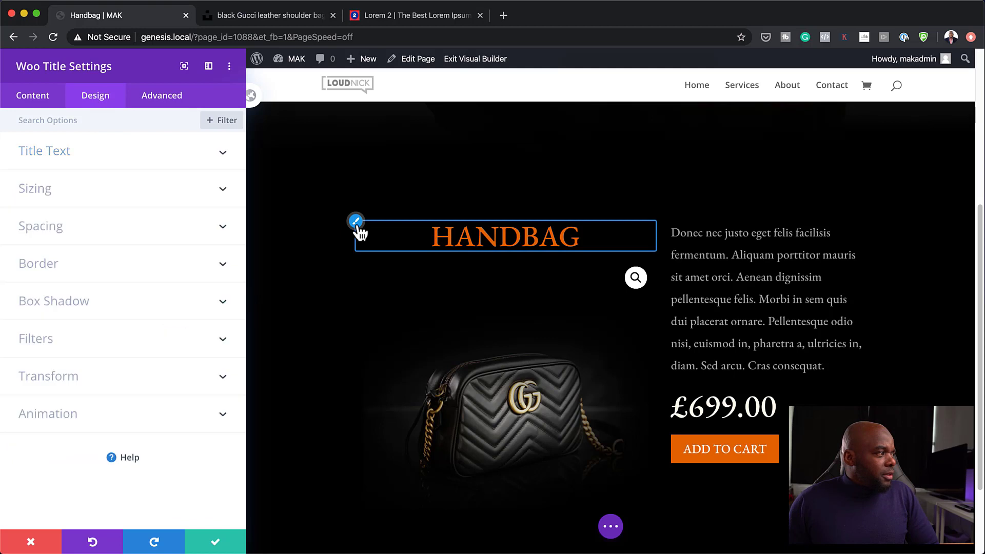
click(77, 151)
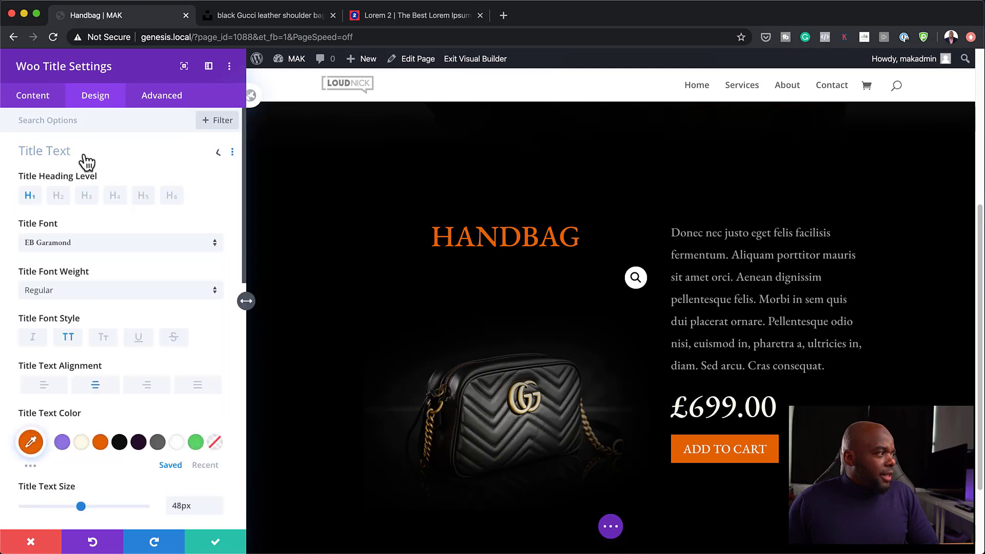
click(82, 443)
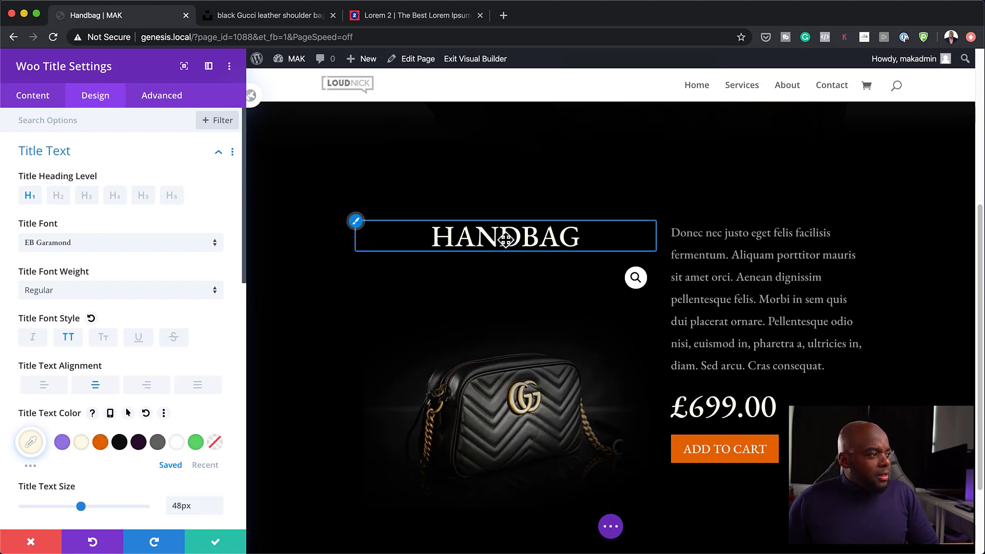
- Set the HANDBAG title's letter spacing to 20px and its text size to 34px, and save the module
scroll(144, 464, down, 4)
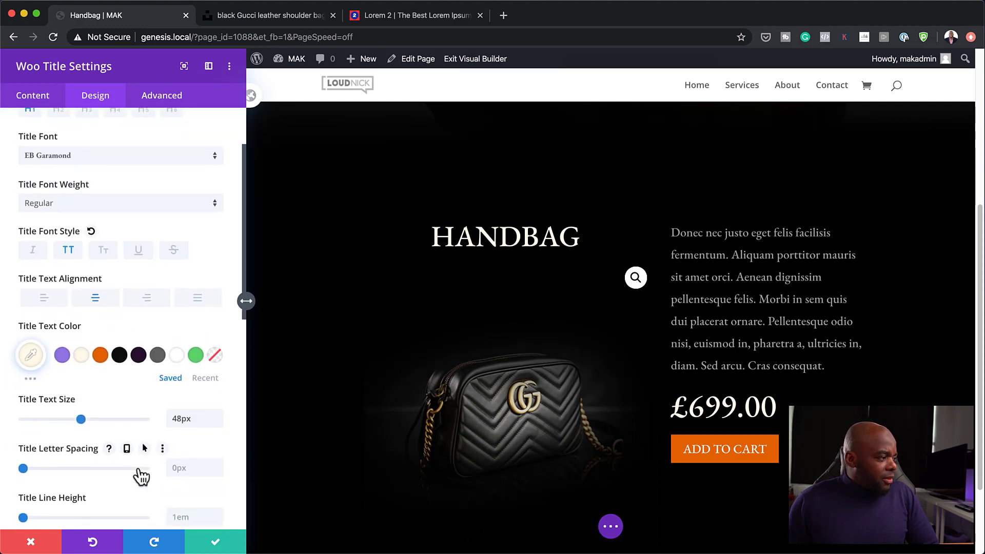
drag(23, 468, 48, 468)
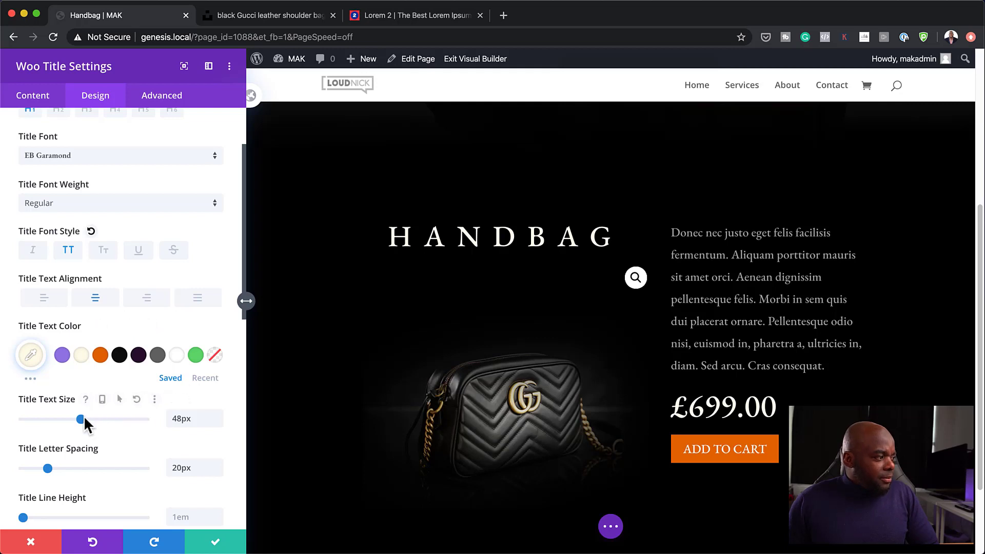
drag(82, 422, 64, 426)
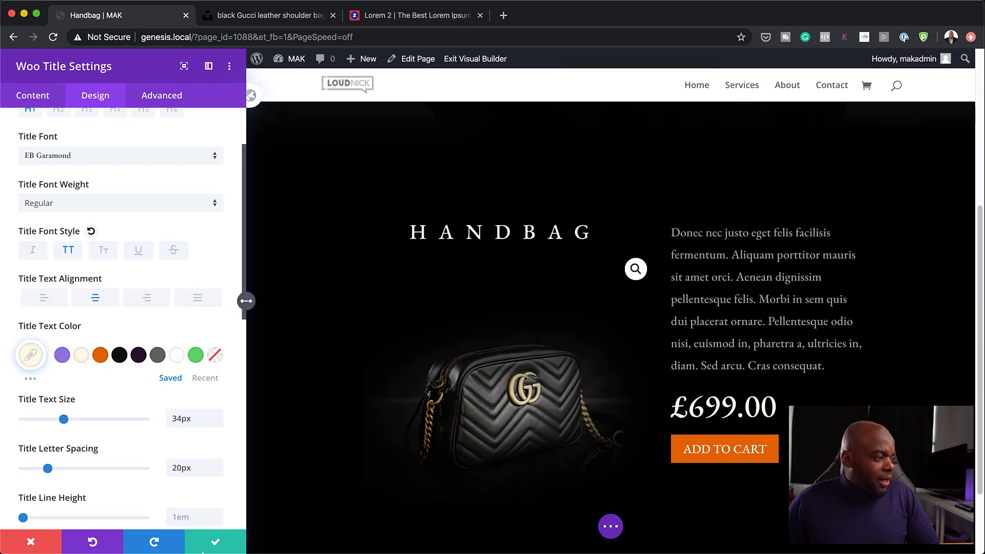
click(221, 545)
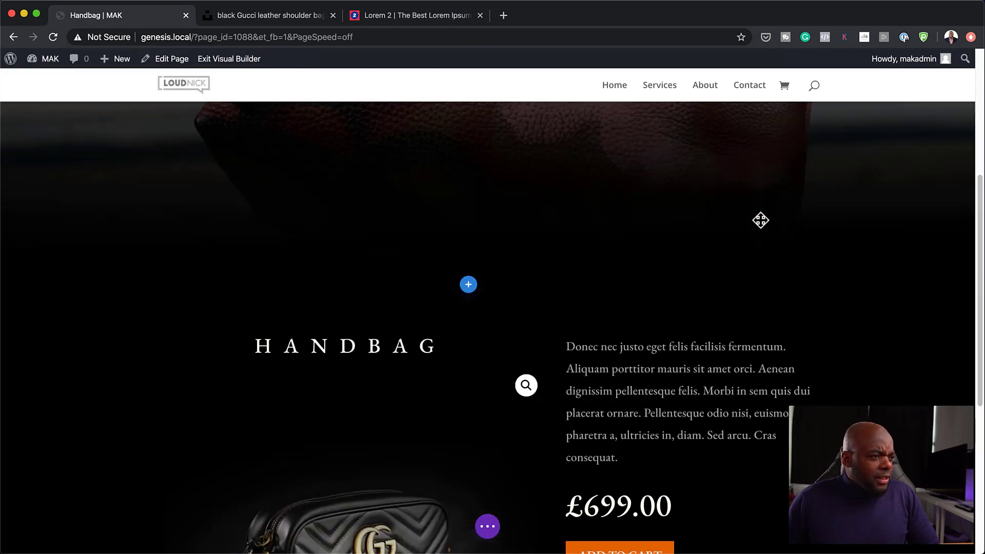
- Change the Woo Price module's text color to a medium grey and save the module
scroll(760, 220, down, 3)
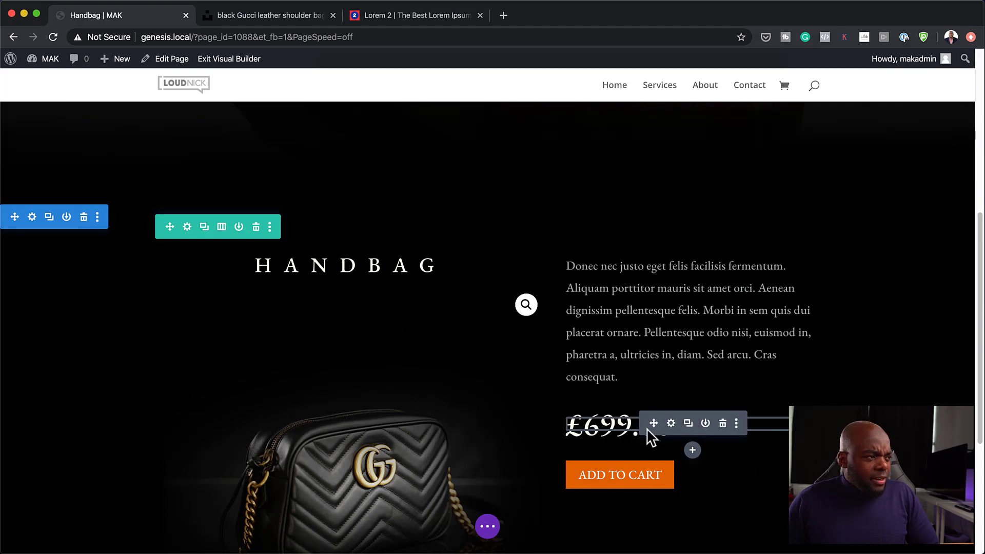
scroll(652, 435, down, 1)
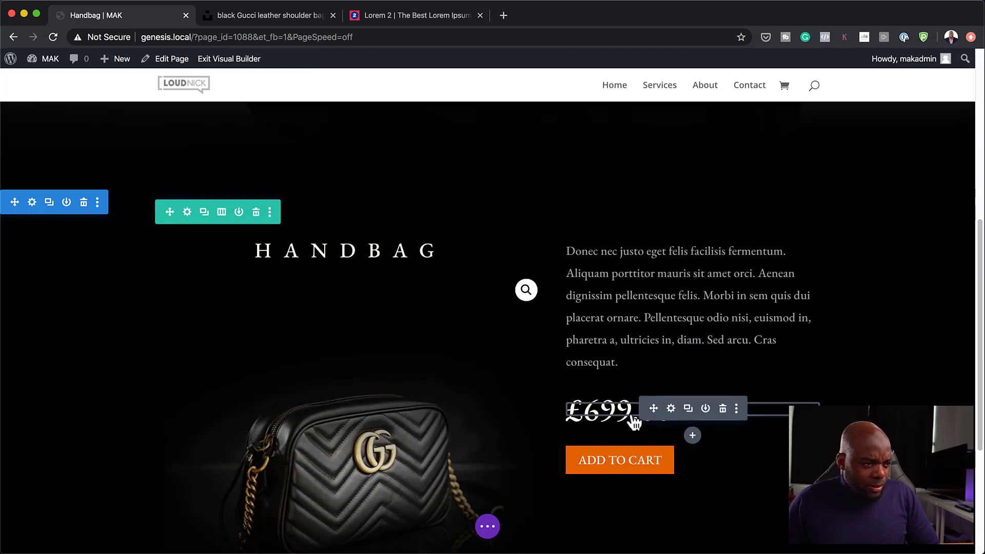
click(671, 408)
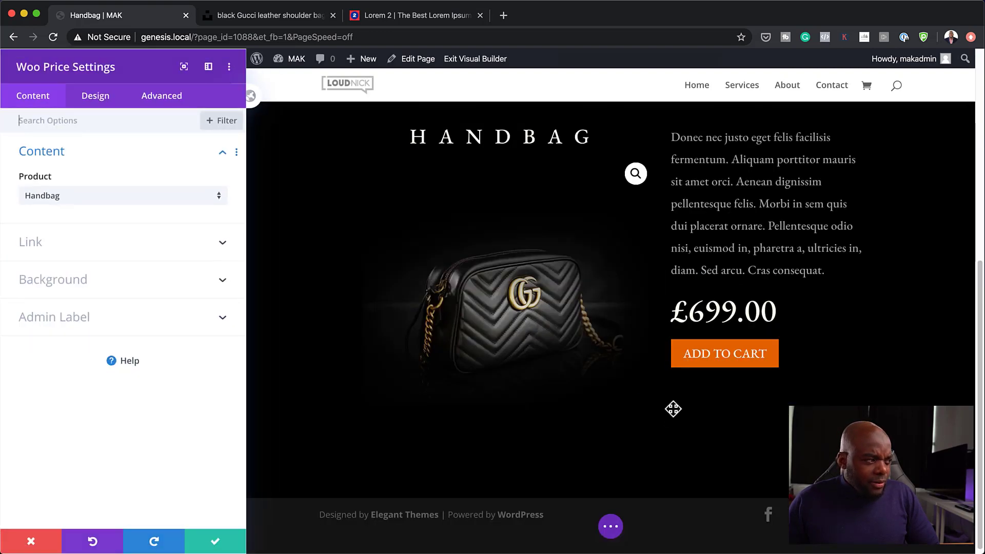
click(95, 95)
click(72, 154)
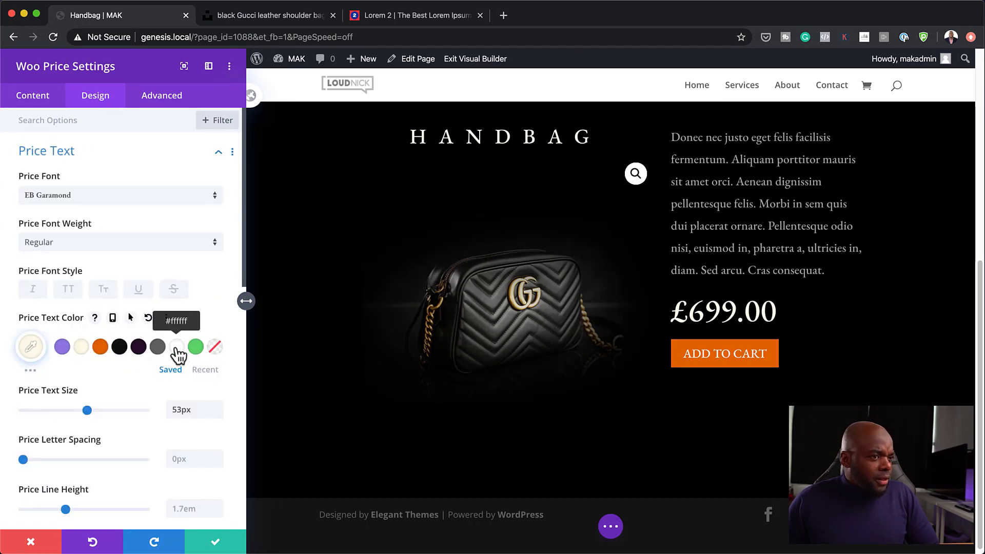
click(31, 347)
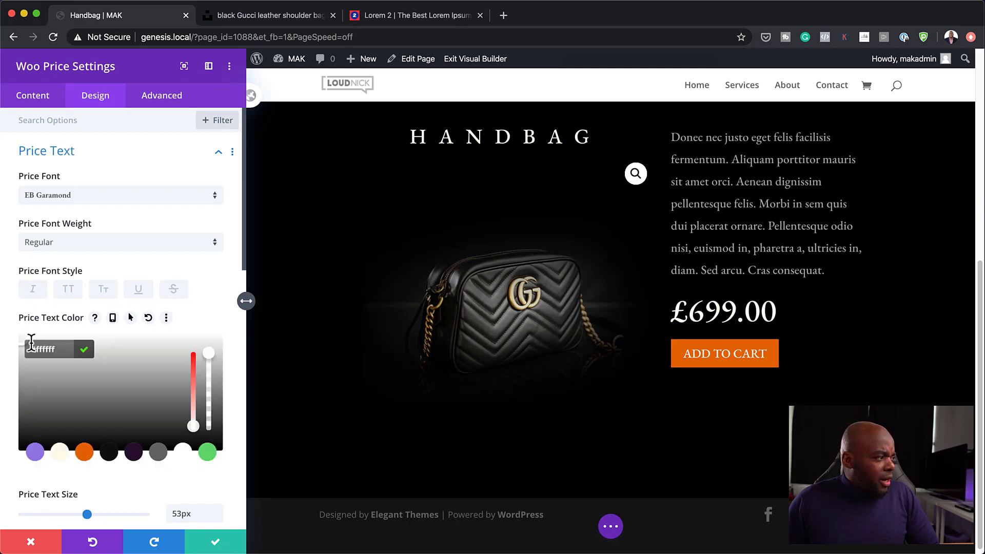
mouse_move(22, 378)
mouse_down()
mouse_move(20, 402)
mouse_move(15, 352)
mouse_move(14, 388)
mouse_up()
click(14, 387)
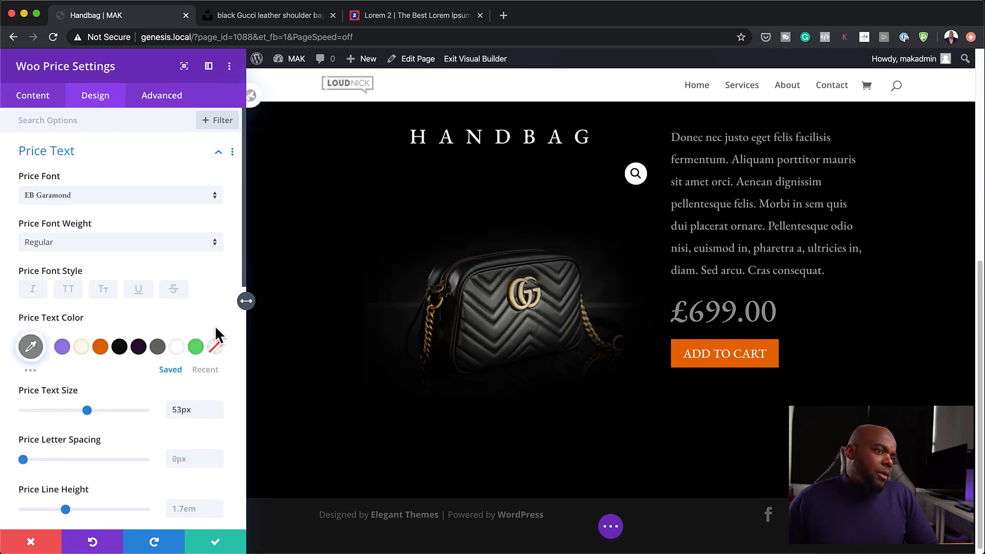
click(216, 543)
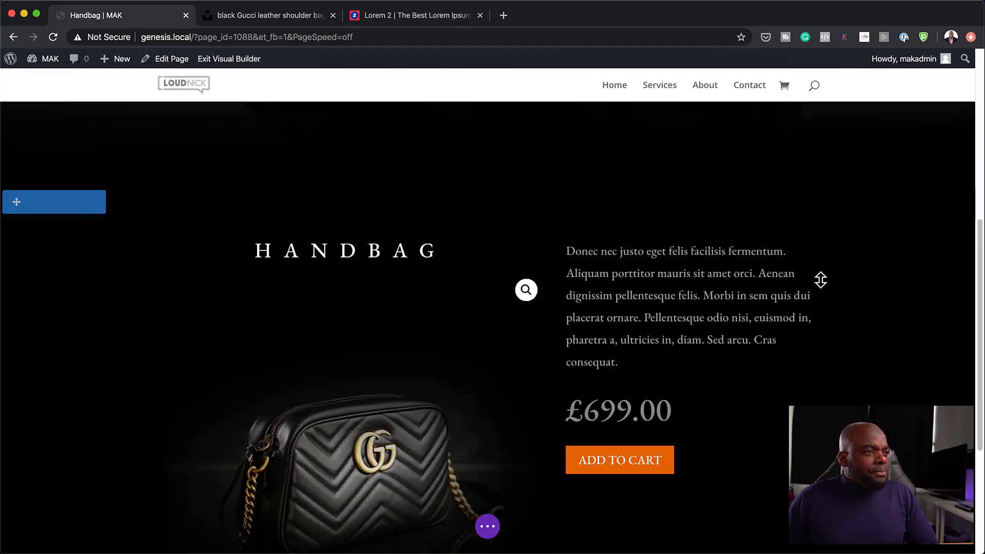
- Set the NEW GUCCI heading's text size to 8vw and its letter spacing to 20px, and save the module
scroll(821, 279, up, 10)
mouse_move(576, 339)
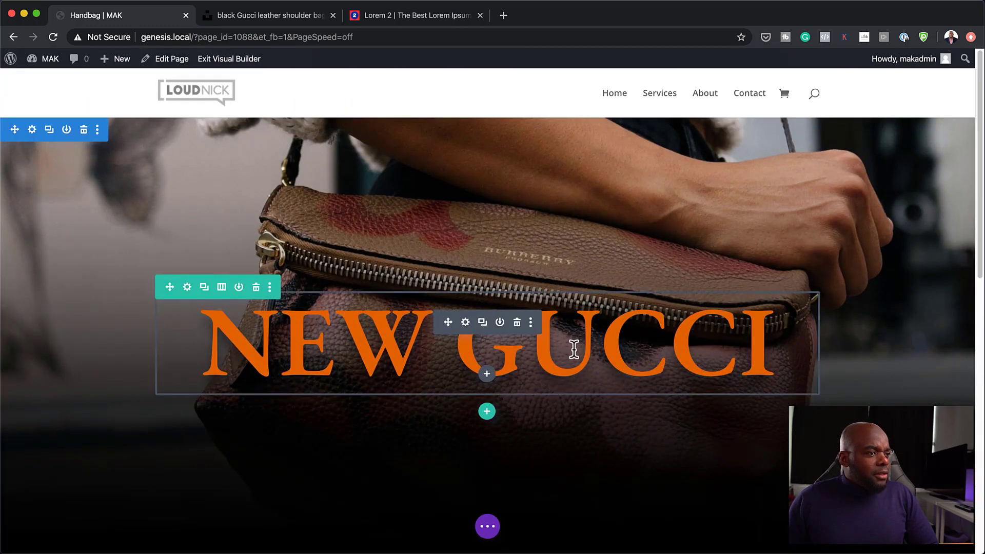
click(465, 322)
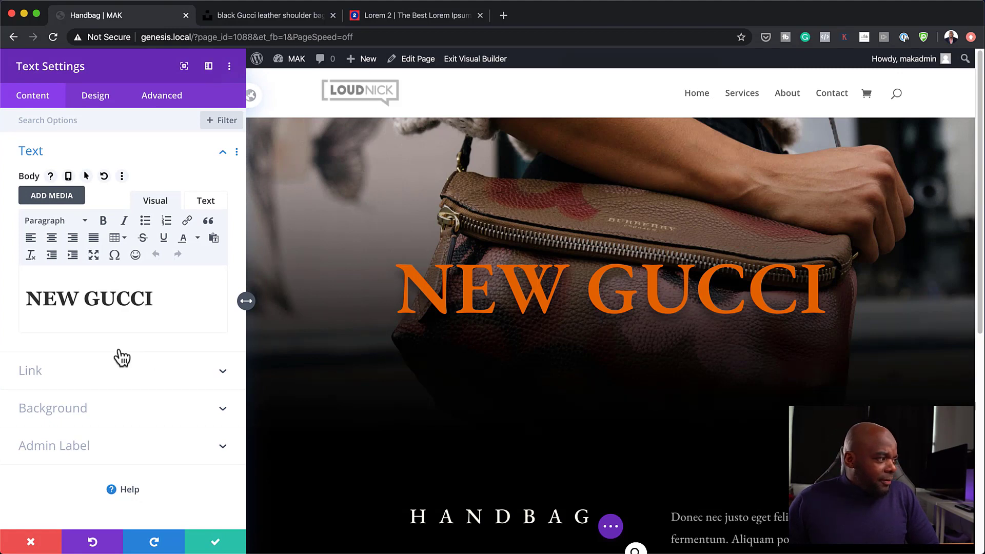
click(106, 97)
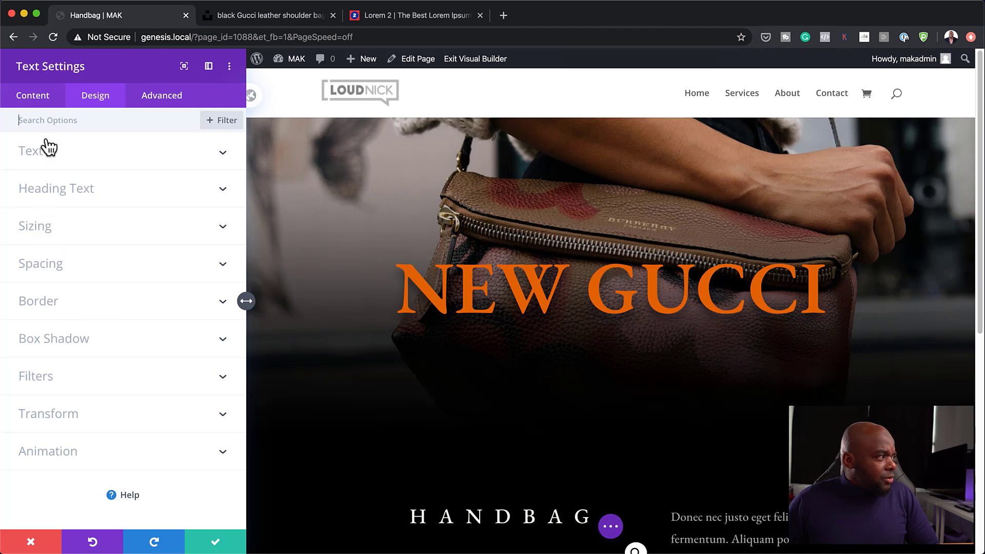
click(72, 191)
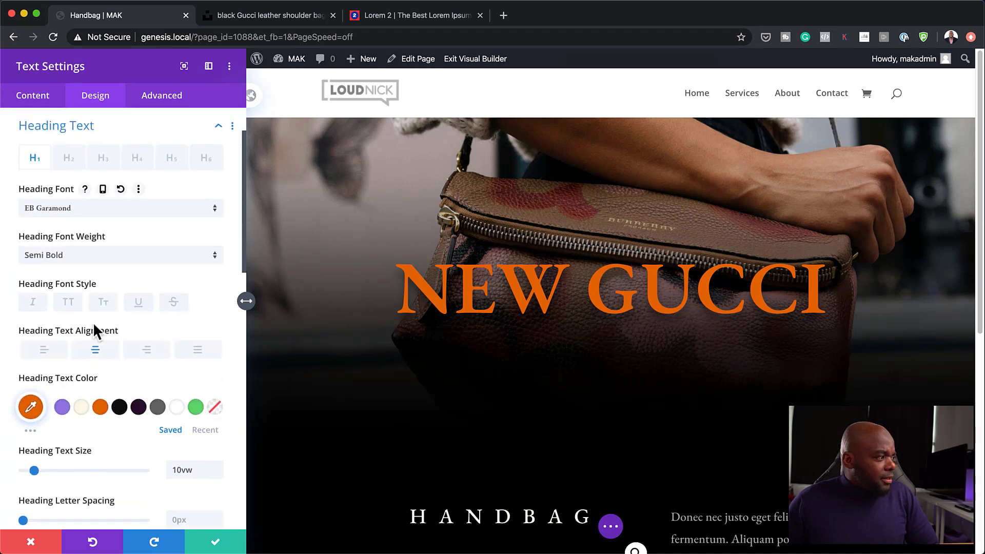
scroll(139, 435, down, 3)
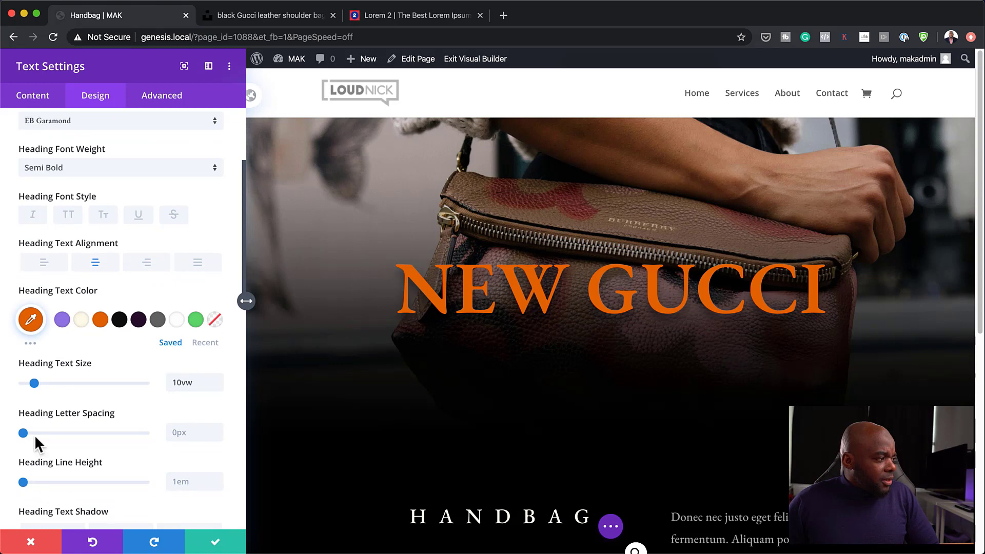
drag(23, 433, 39, 442)
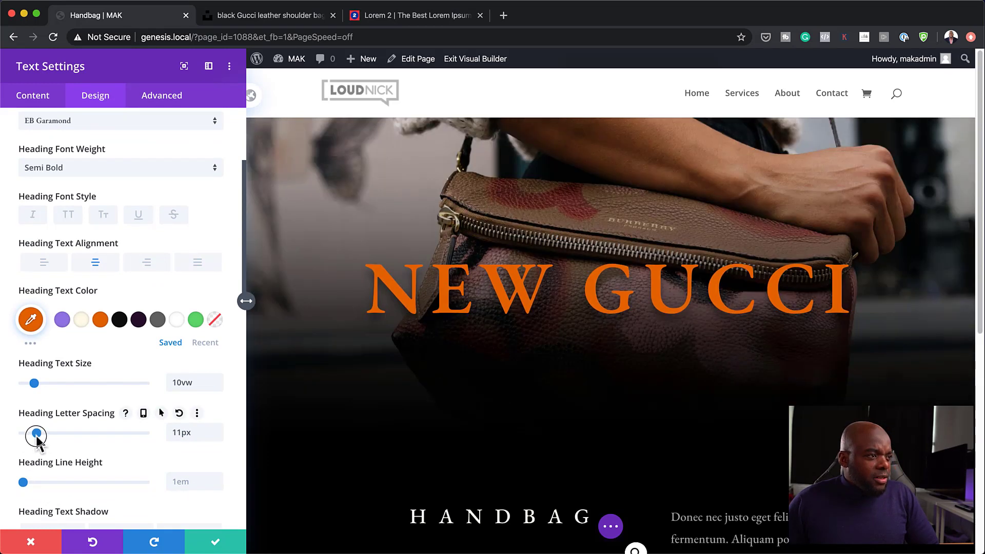
click(218, 386)
click(218, 386)
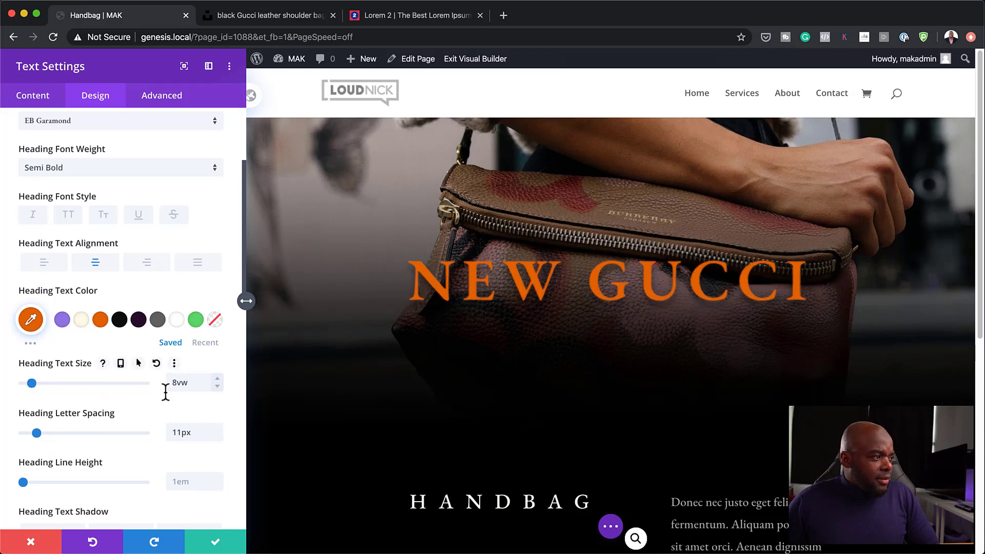
drag(39, 435, 48, 436)
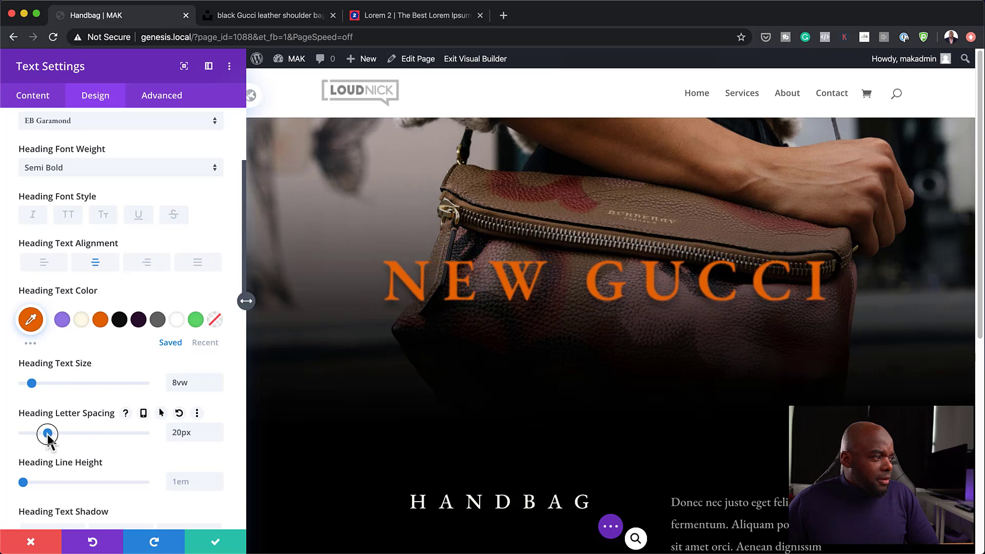
click(217, 543)
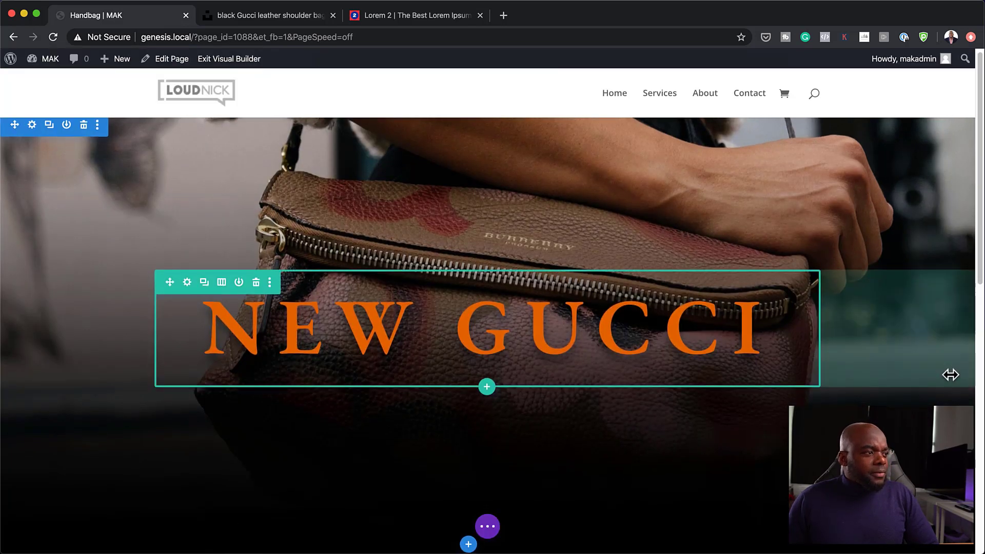
- Examine the NEW GUCCI heading's blur on scroll and the layout of the handbag product section
scroll(951, 375, down, 1)
scroll(951, 375, down, 3)
scroll(951, 375, down, 5)
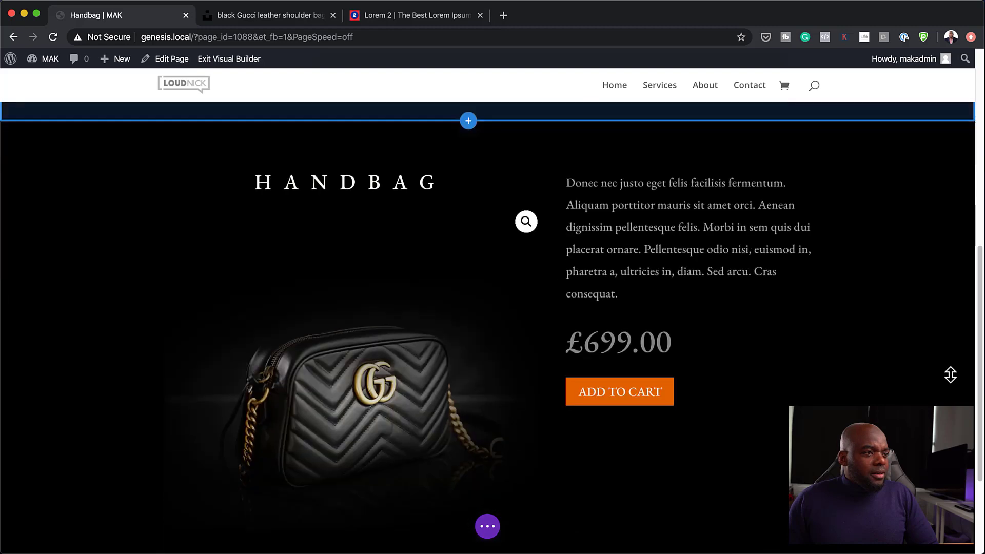
scroll(950, 375, up, 3)
scroll(952, 380, up, 5)
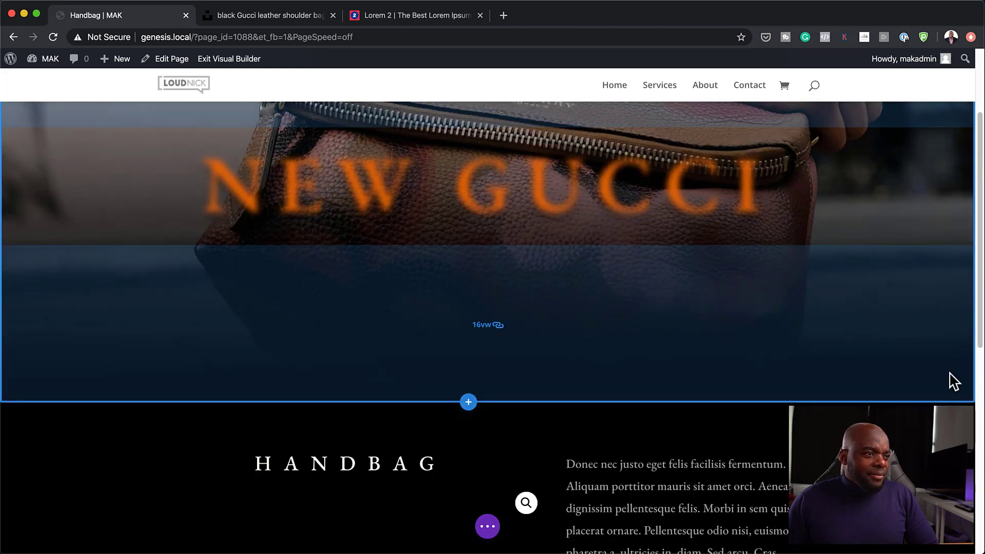
scroll(781, 368, down, 5)
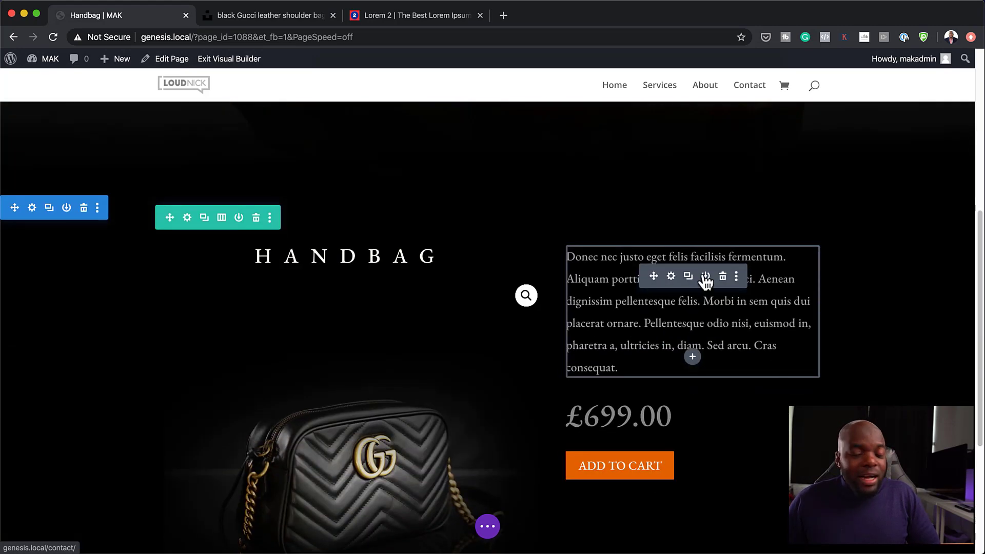
scroll(756, 444, down, 3)
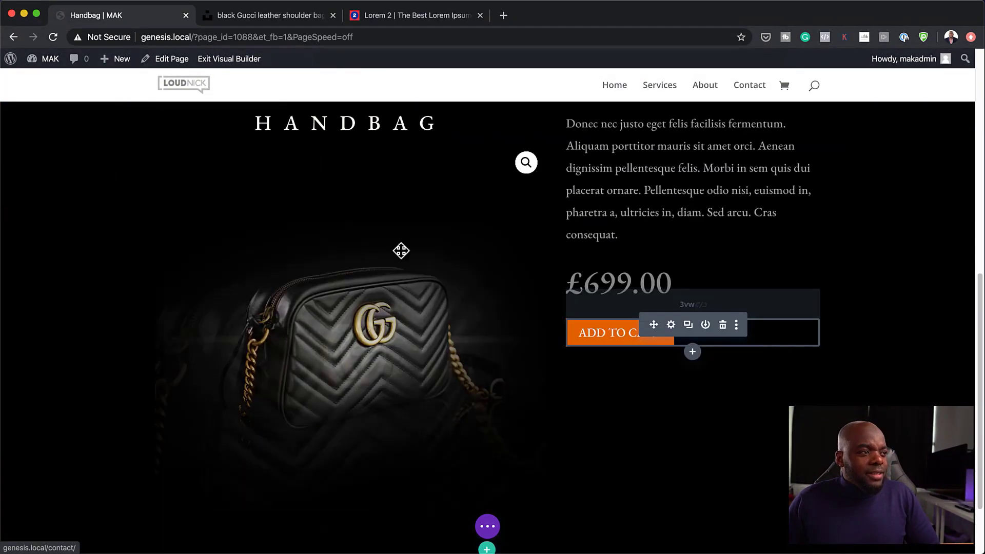
- Add a single-column row below the handbag product row and insert a Countdown Timer module in it
scroll(785, 438, down, 3)
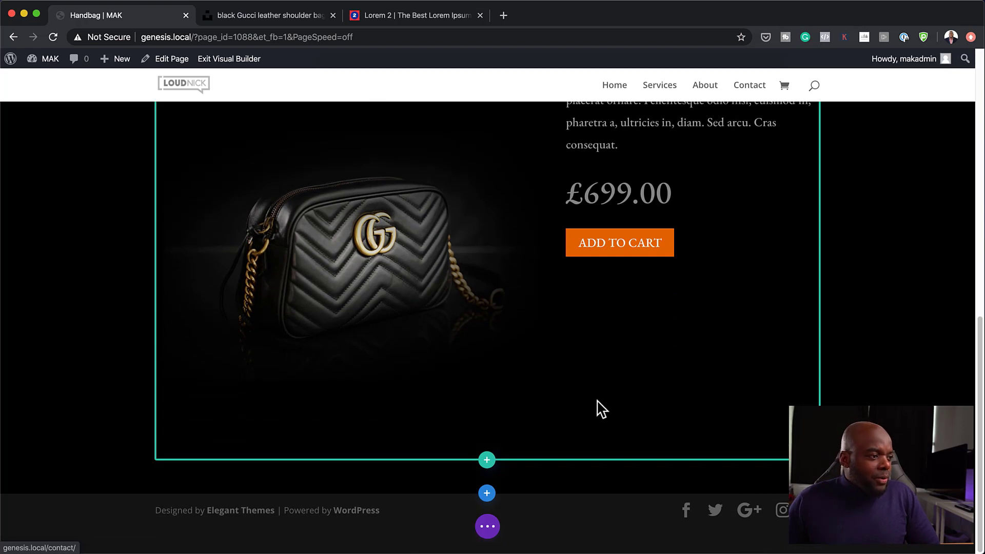
click(488, 460)
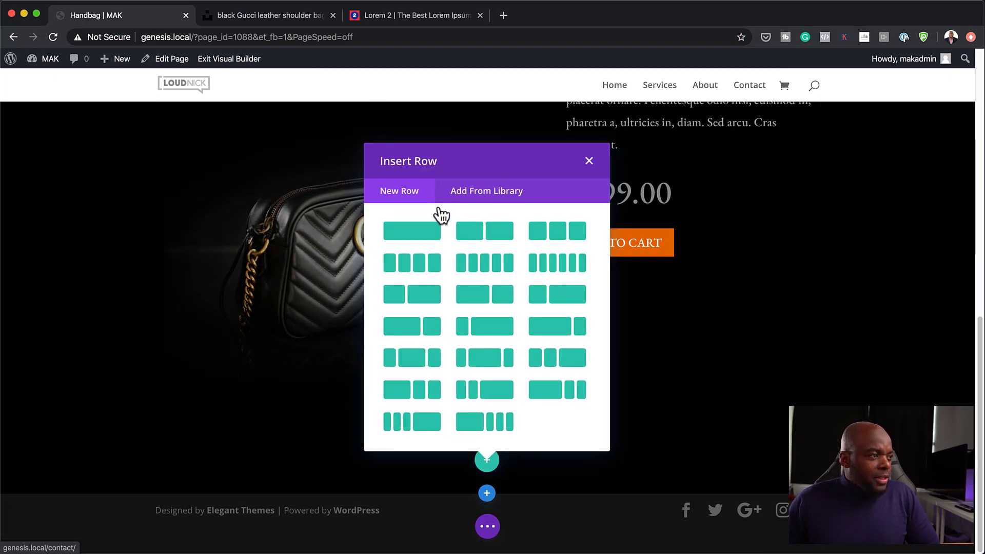
click(425, 235)
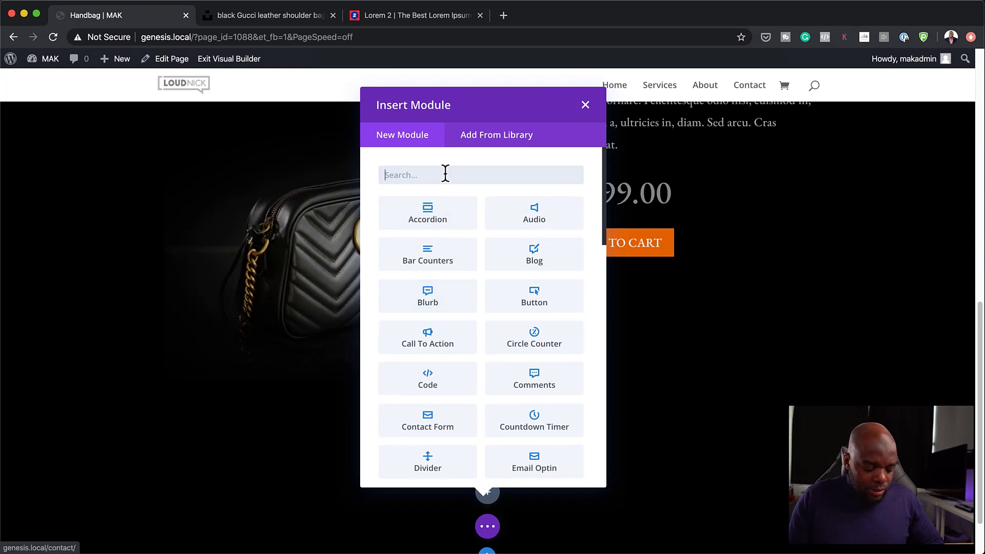
text(coun)
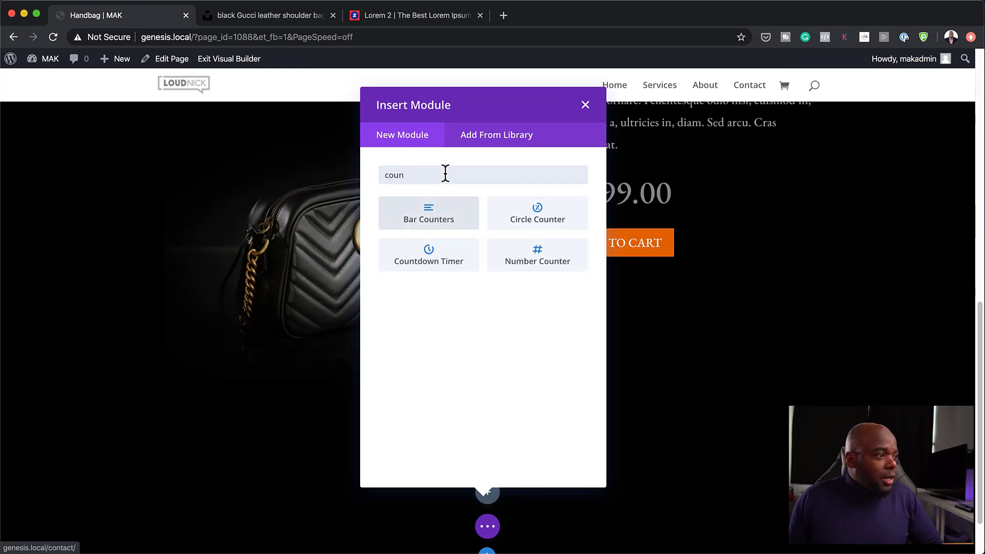
click(429, 246)
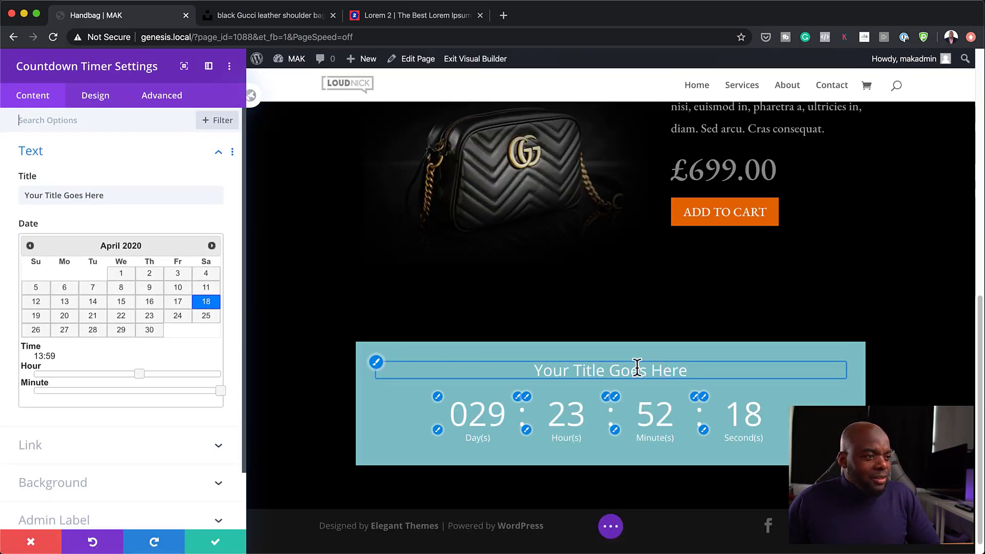
- Title the countdown timer "OFFER ENDS IN:" and set its end date to 24 March 2020
triple_click(143, 199)
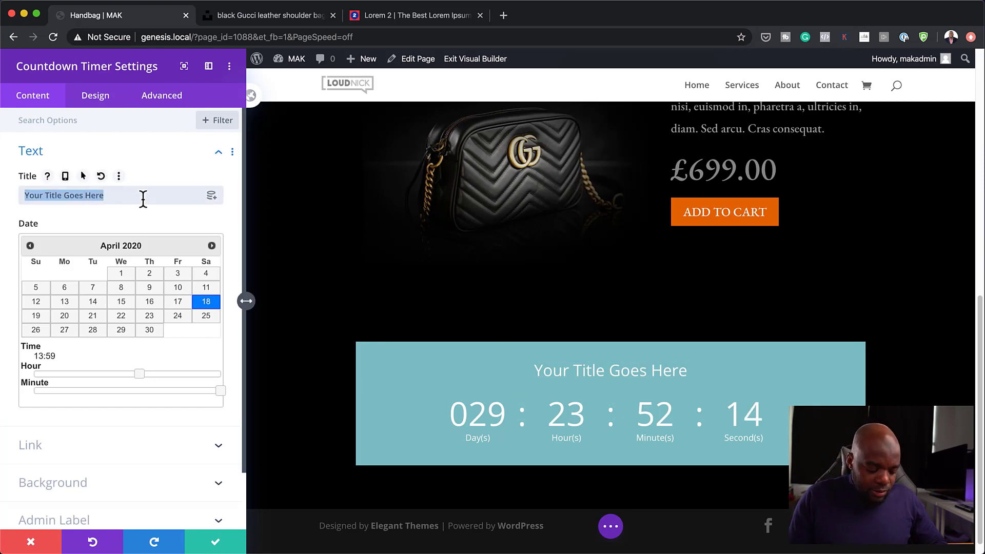
text(OFFER ENDS IN)
text(:)
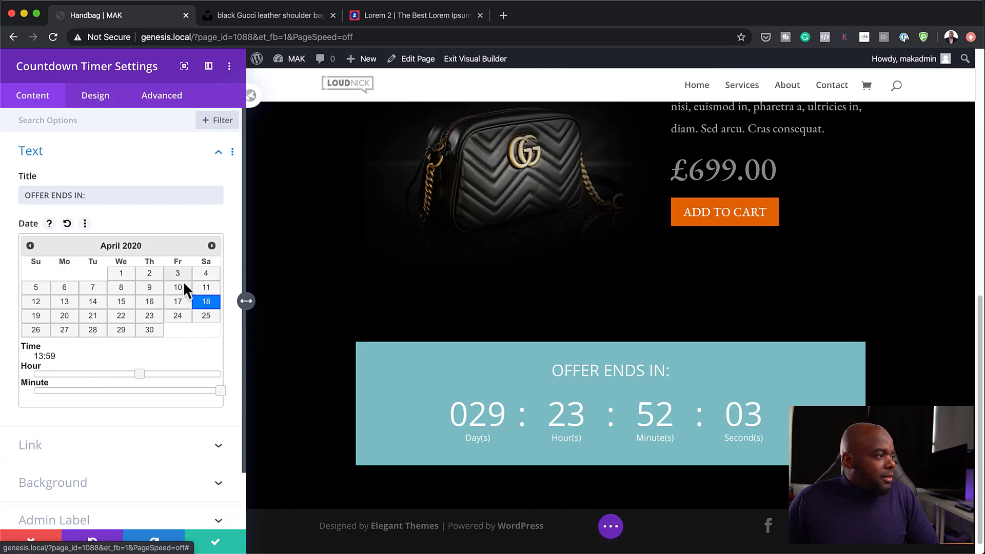
click(149, 274)
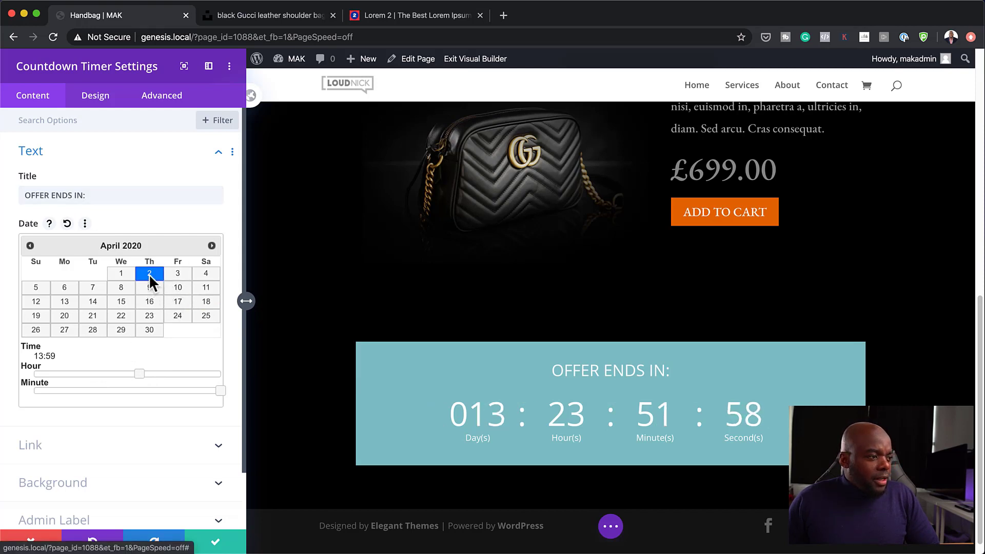
click(30, 245)
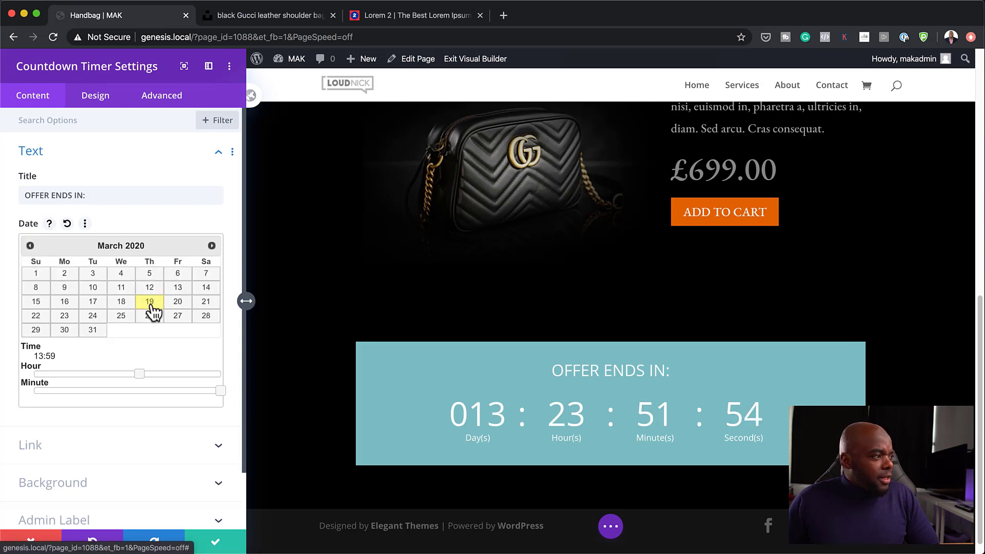
click(93, 316)
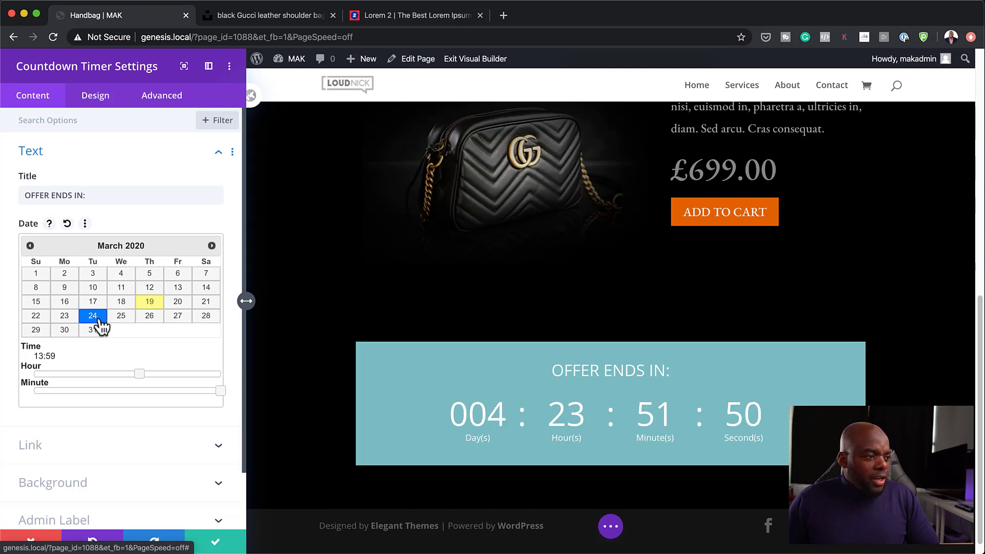
- Turn off the countdown timer's background color
scroll(157, 441, down, 2)
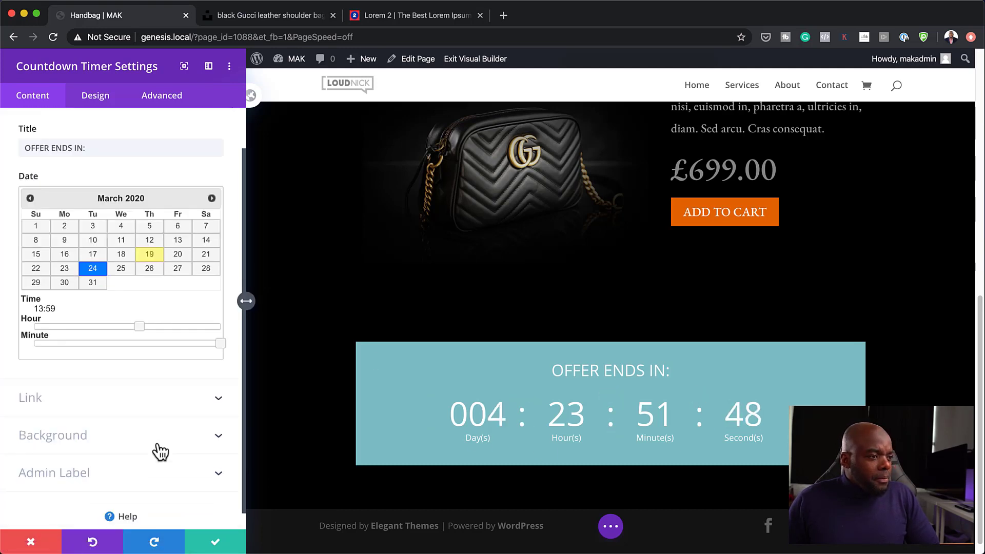
click(74, 439)
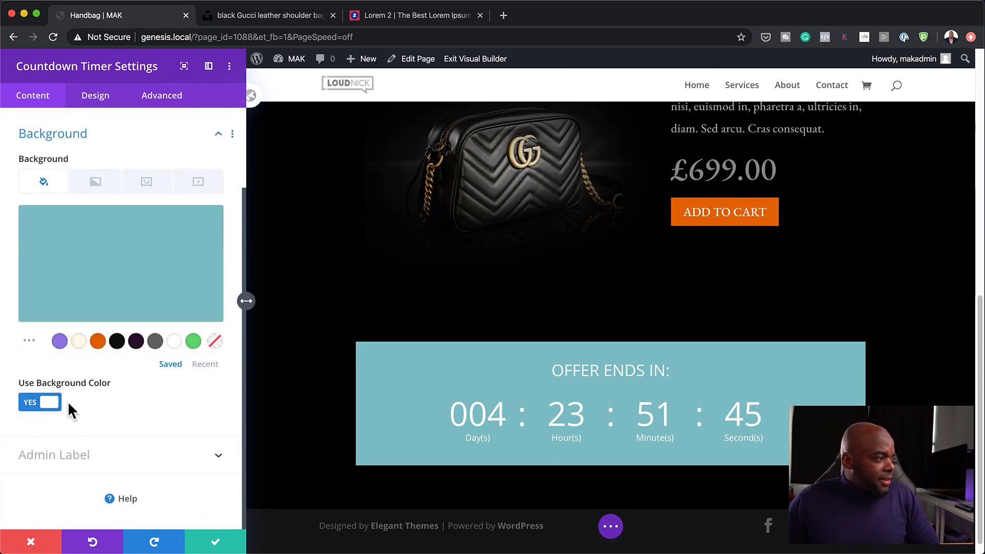
click(32, 403)
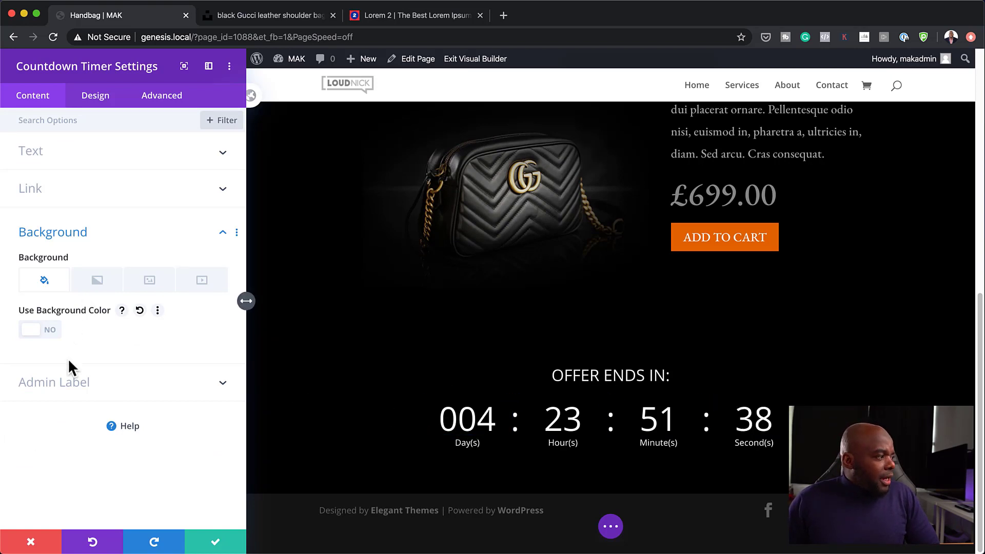
- Change the countdown timer's title font to EB Garamond
click(100, 94)
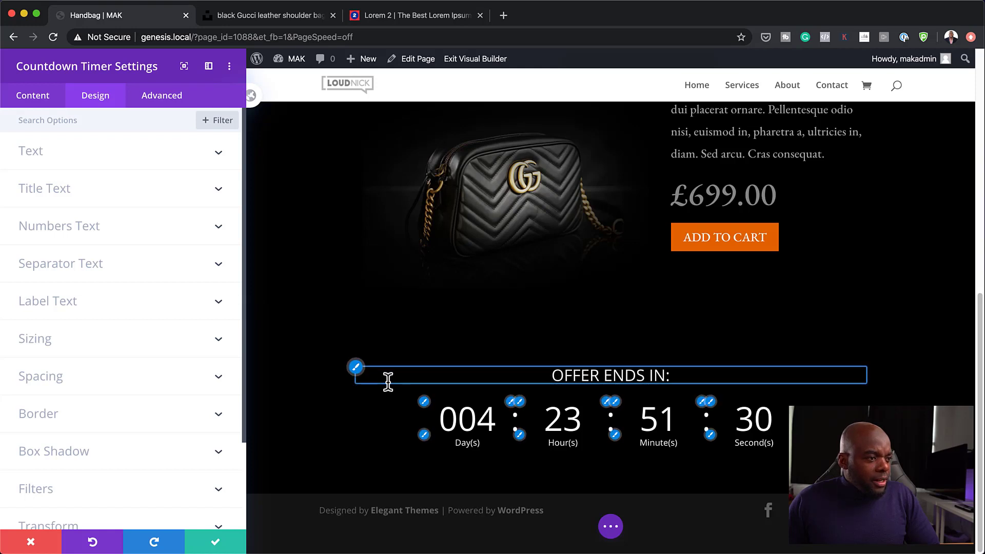
click(356, 368)
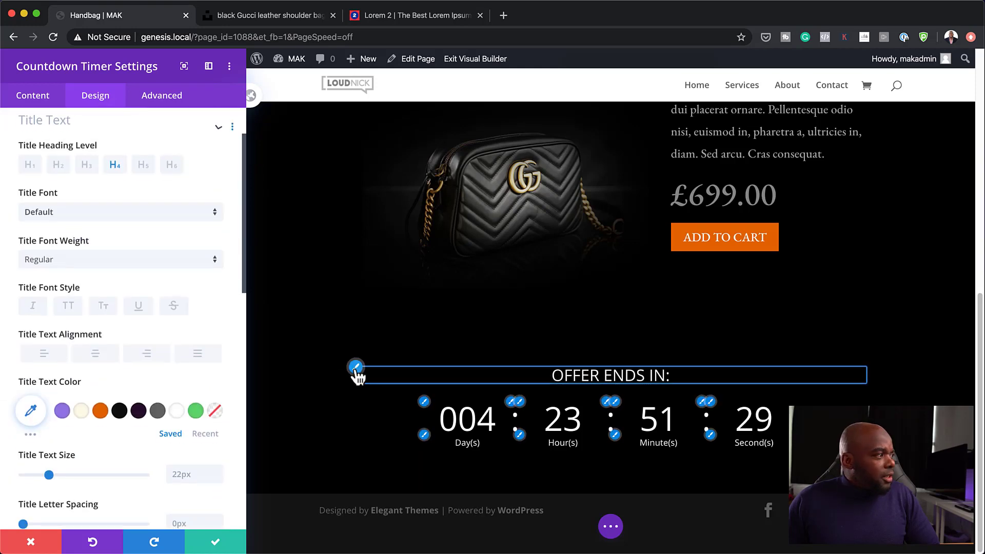
click(66, 218)
click(80, 197)
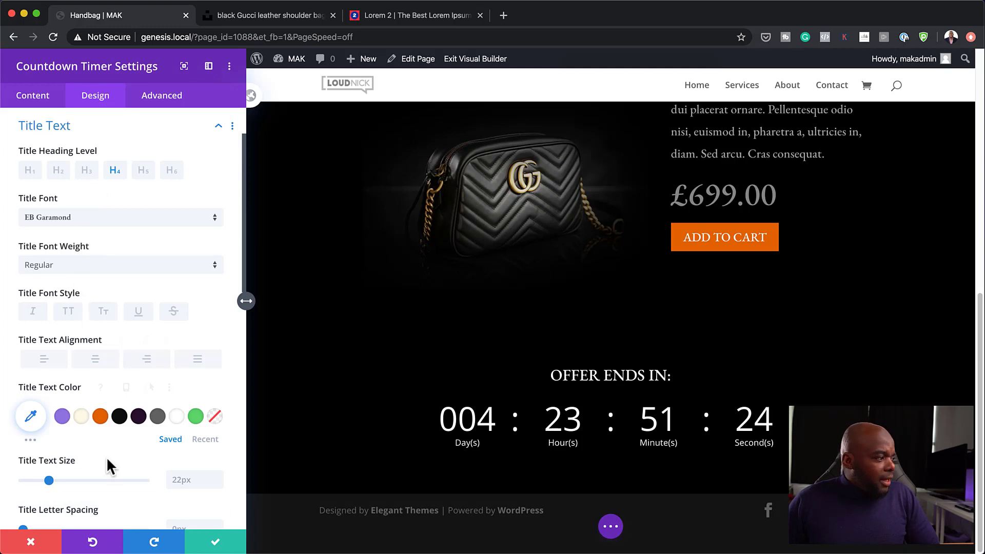
- Set the countdown timer title's text size to 19px and its letter spacing to 7px
scroll(106, 457, down, 2)
scroll(106, 464, down, 1)
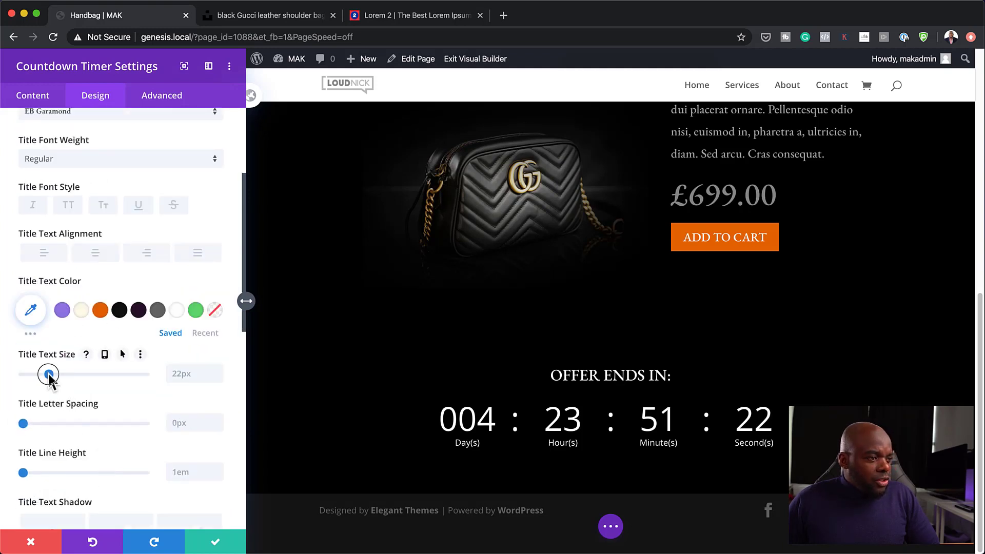
drag(49, 375, 46, 380)
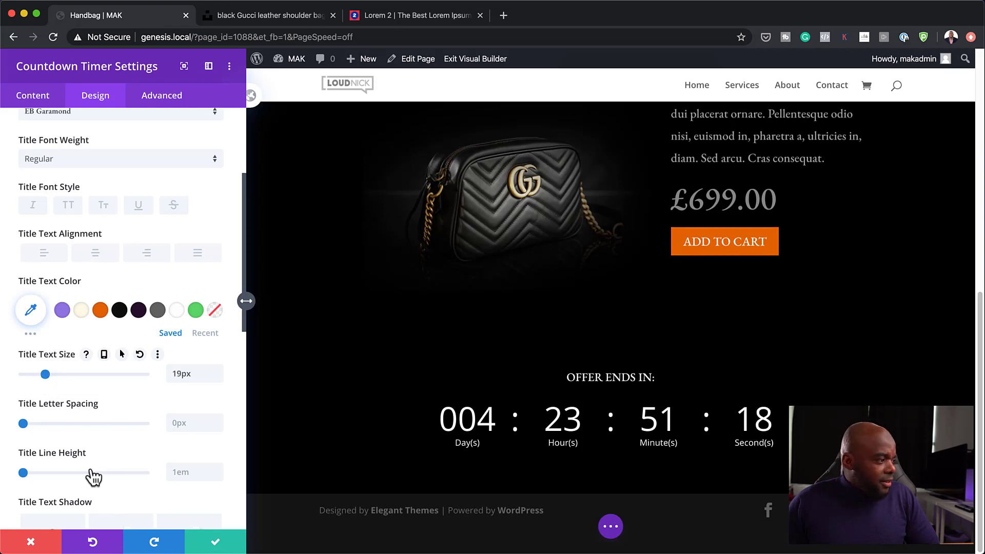
drag(24, 424, 32, 427)
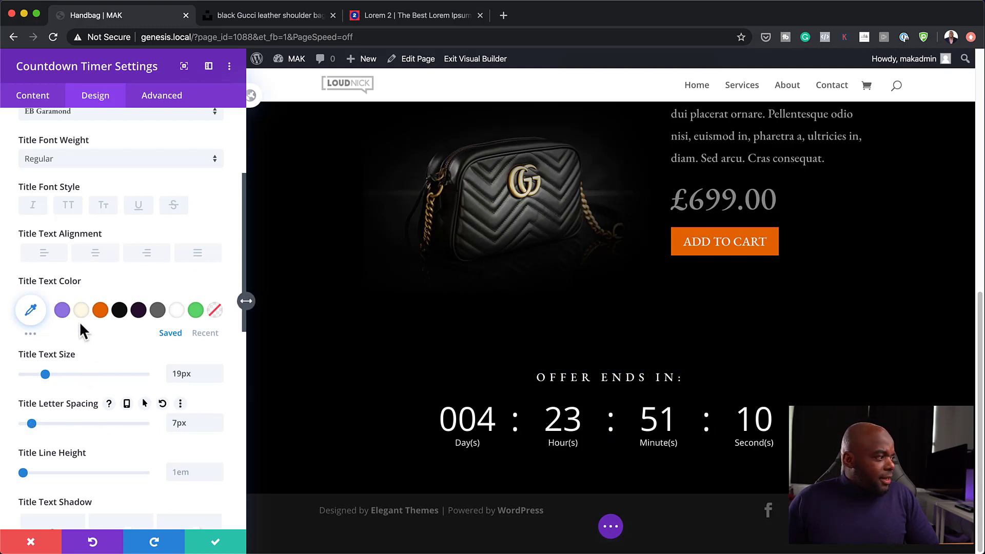
click(32, 314)
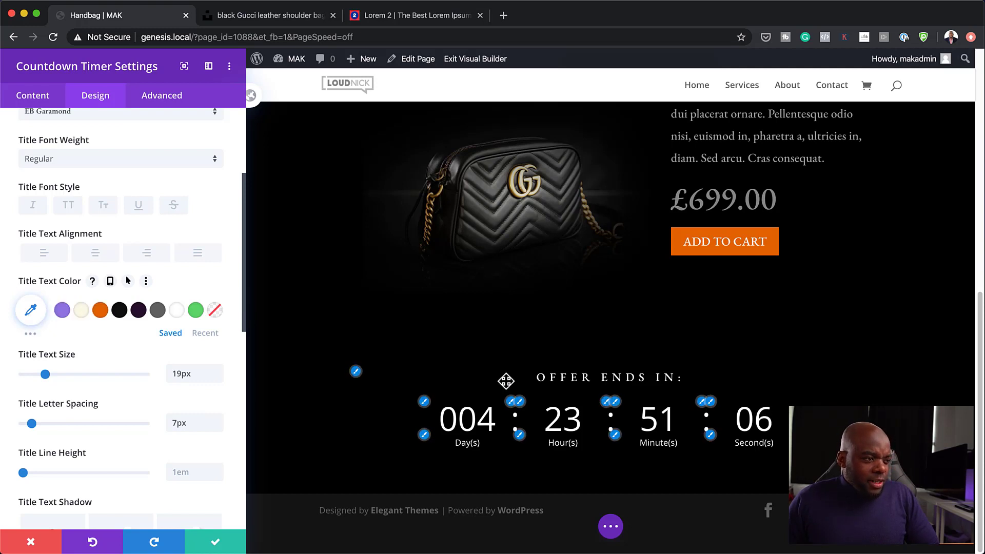
- Set the countdown timer's numbers font to EB Garamond and its numbers text size to 36px
click(424, 401)
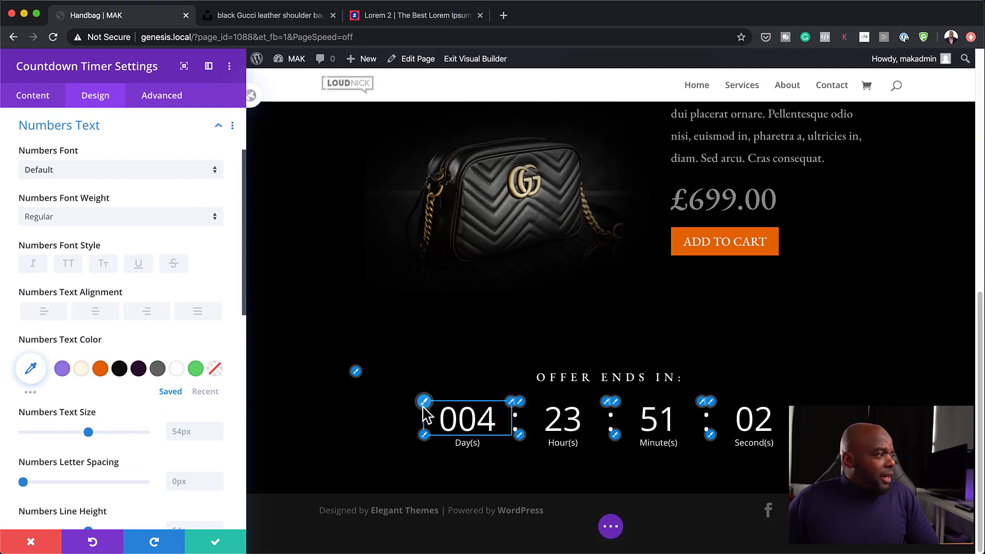
click(89, 174)
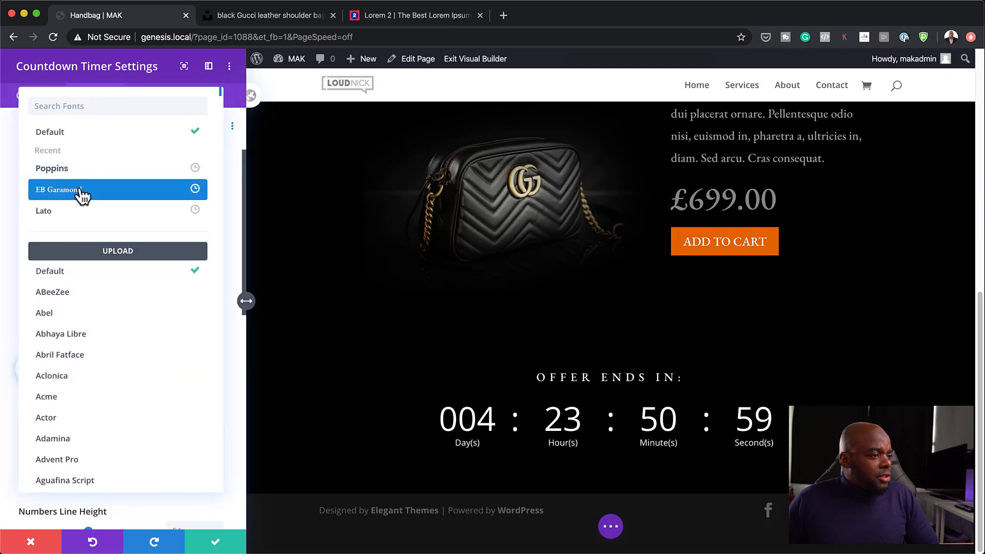
click(80, 189)
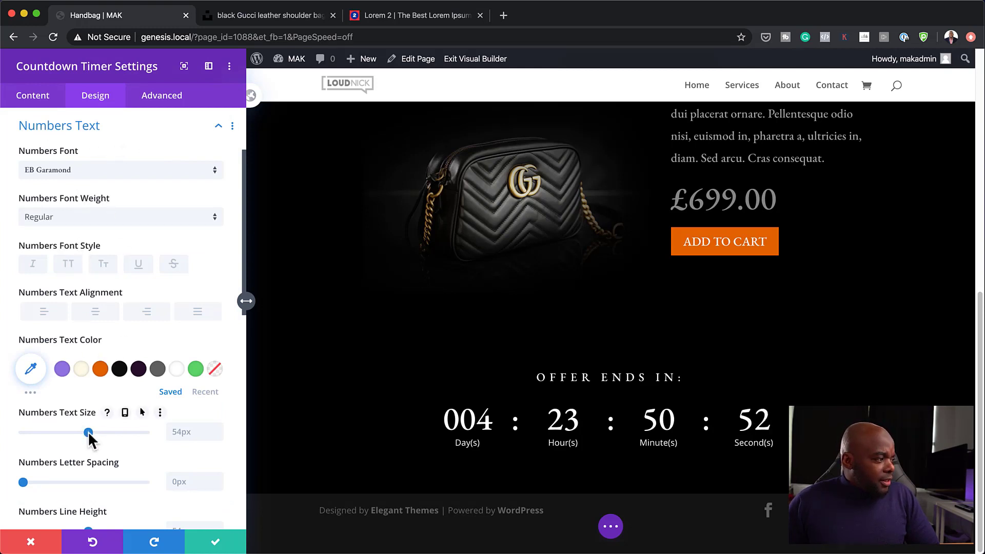
drag(88, 433, 68, 444)
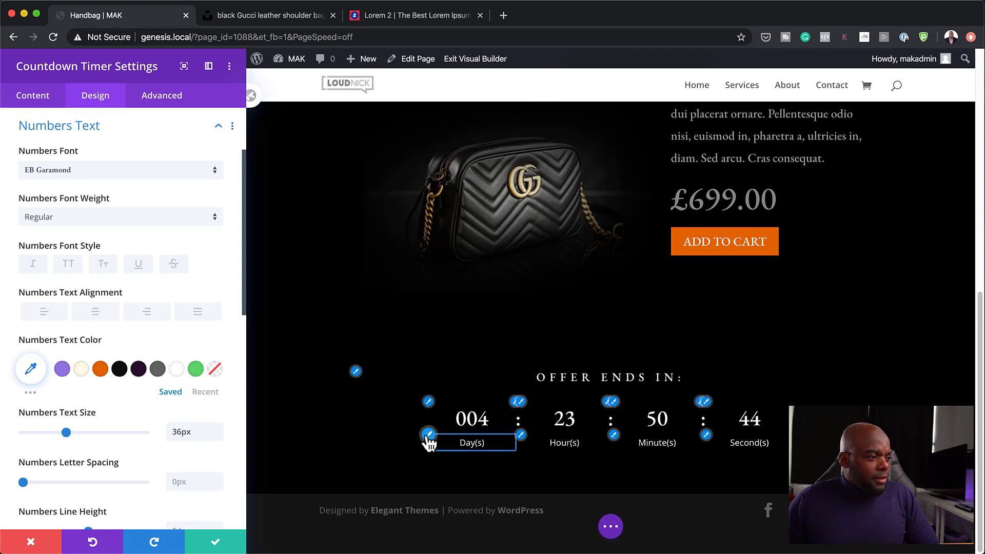
- Set the countdown timer's label font to EB Garamond and its label text size to 16px
click(429, 435)
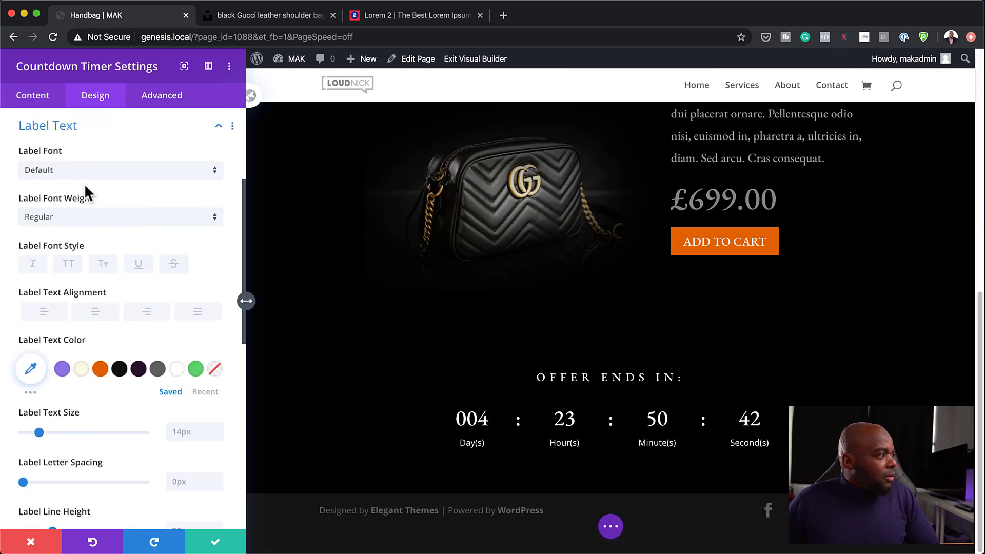
click(82, 174)
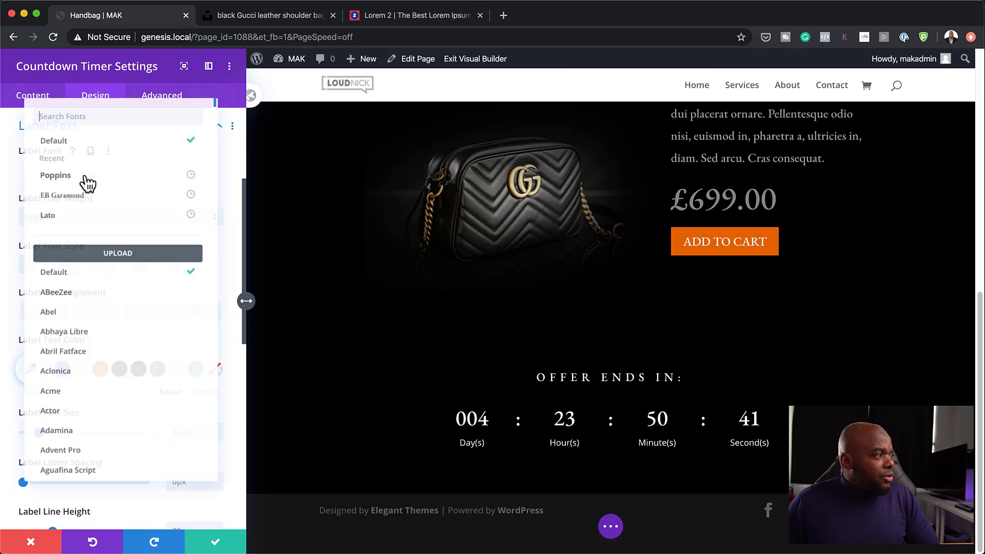
click(120, 198)
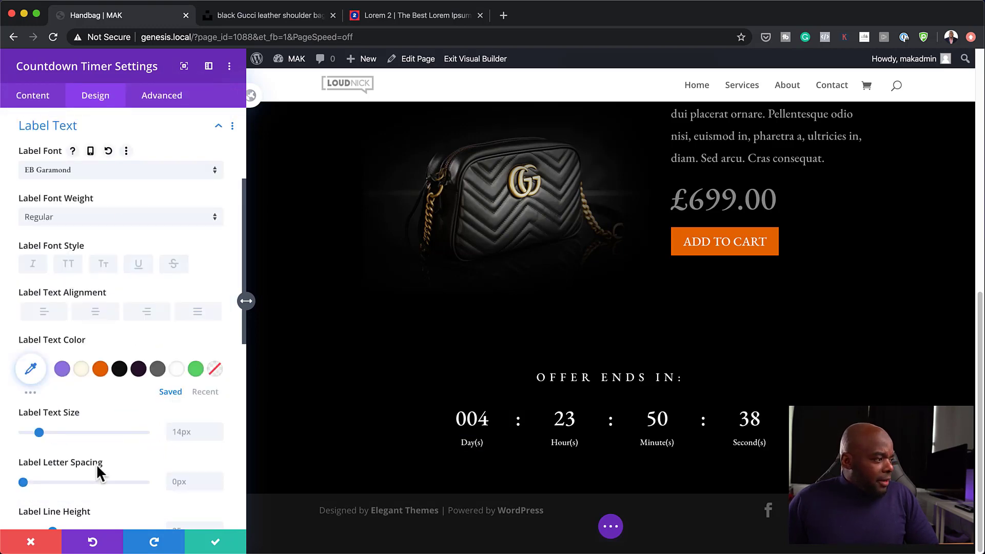
scroll(97, 465, down, 1)
drag(39, 423, 42, 423)
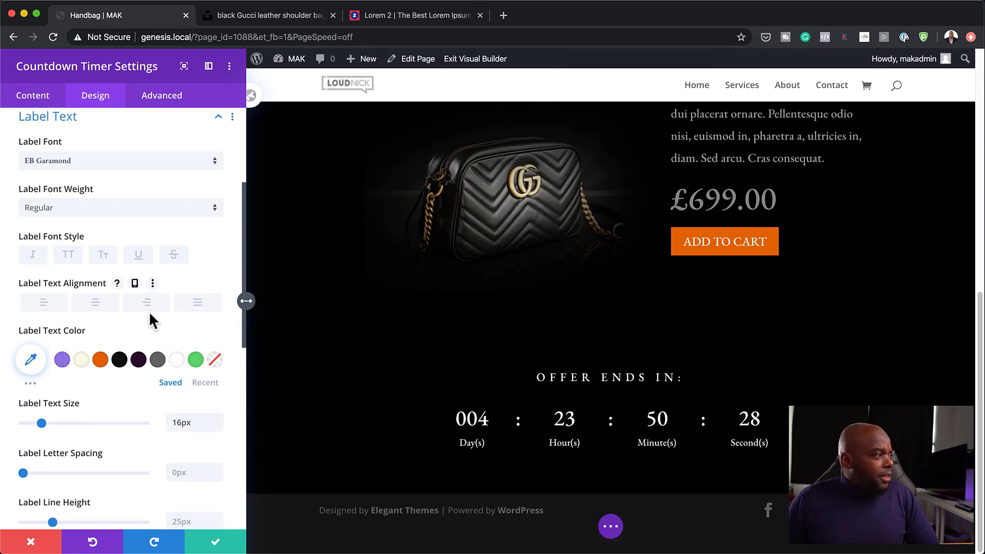
scroll(165, 358, down, 6)
scroll(167, 359, up, 10)
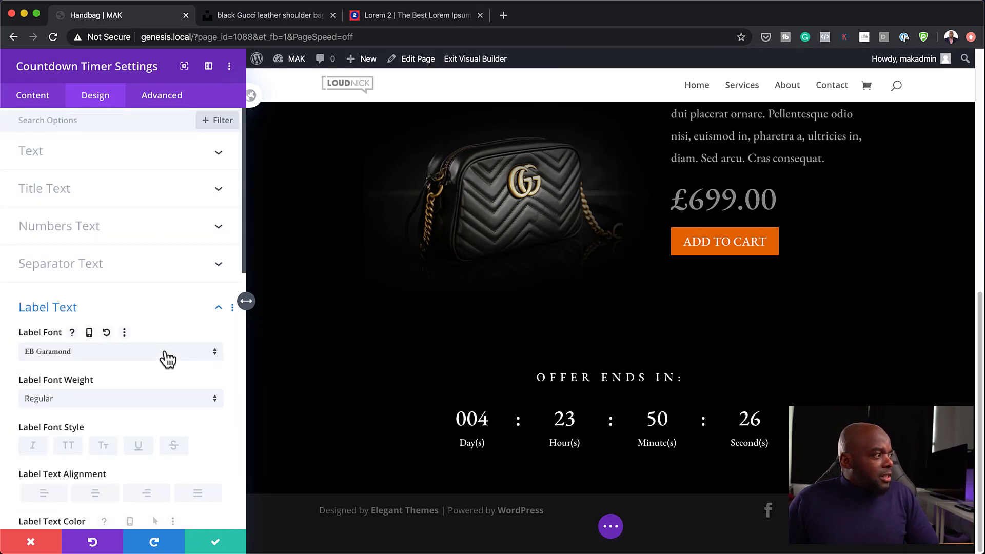
click(28, 94)
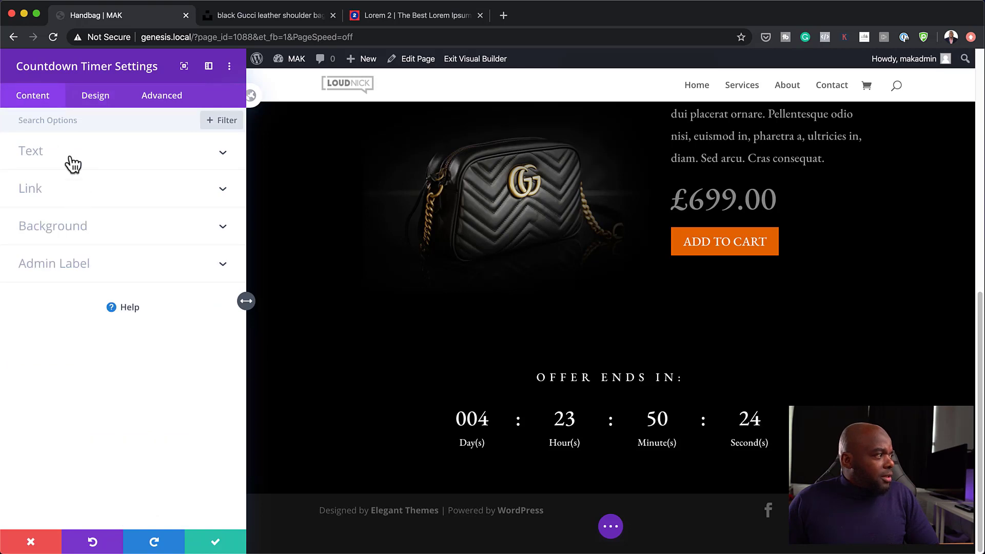
click(46, 263)
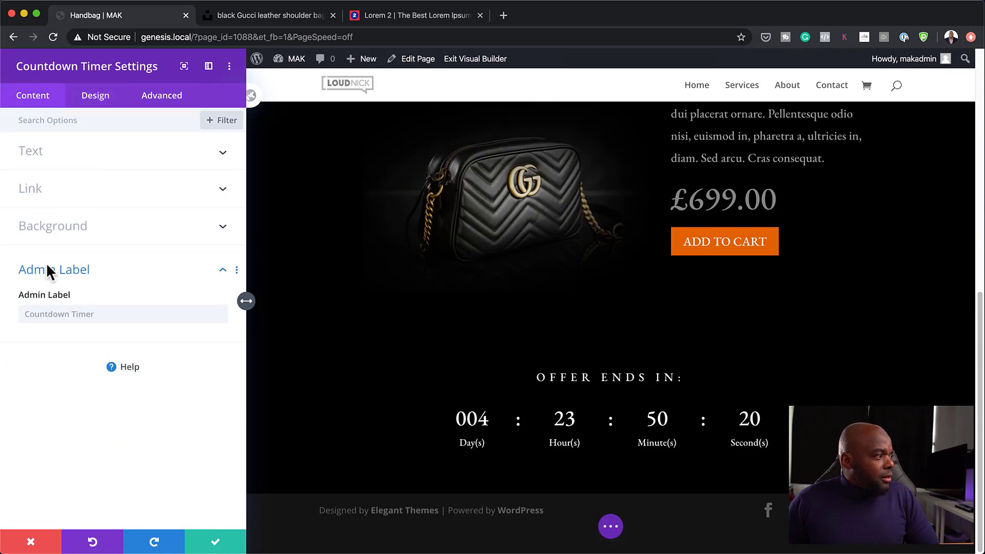
click(47, 263)
- Color the separators between the countdown numbers with the saved dark grey #666666
click(102, 101)
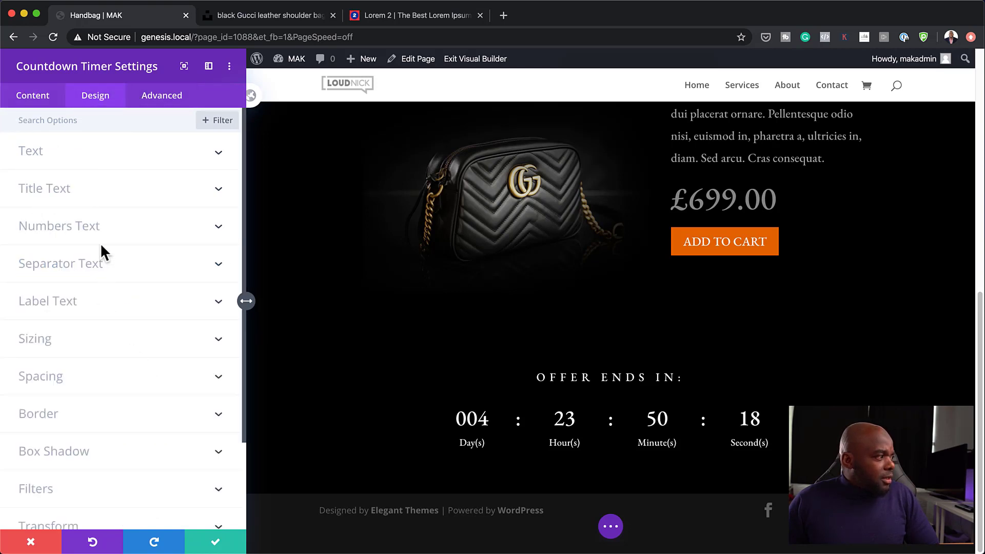
click(84, 265)
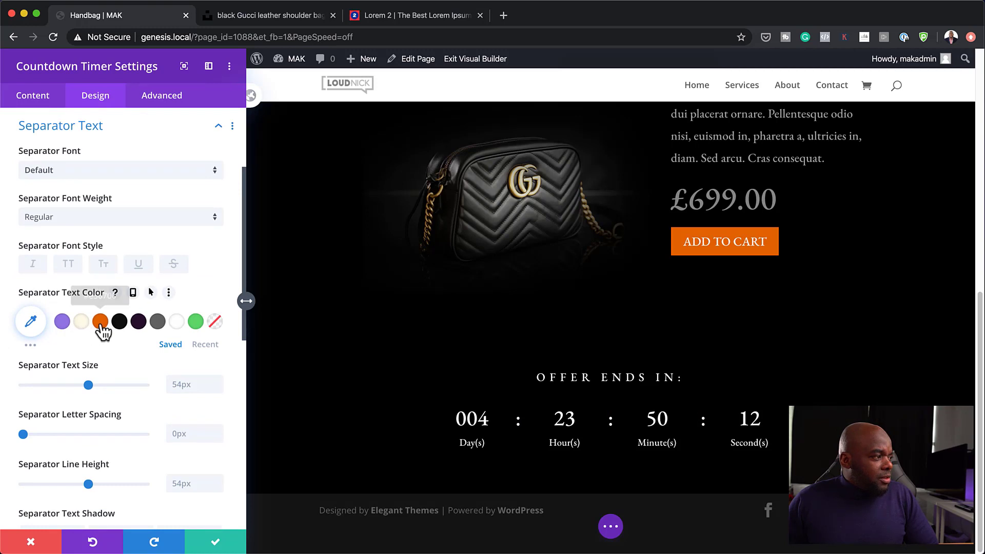
click(158, 324)
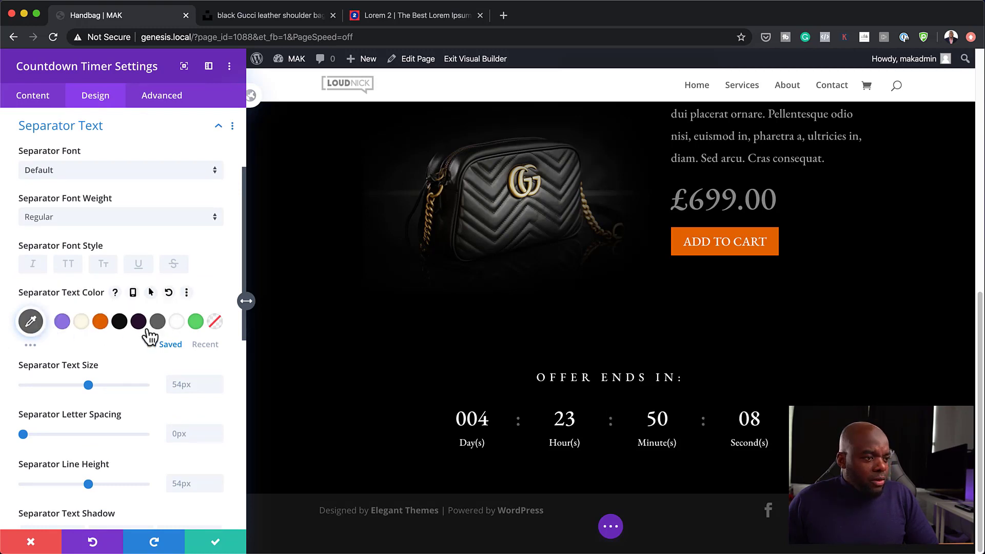
scroll(178, 404, down, 1)
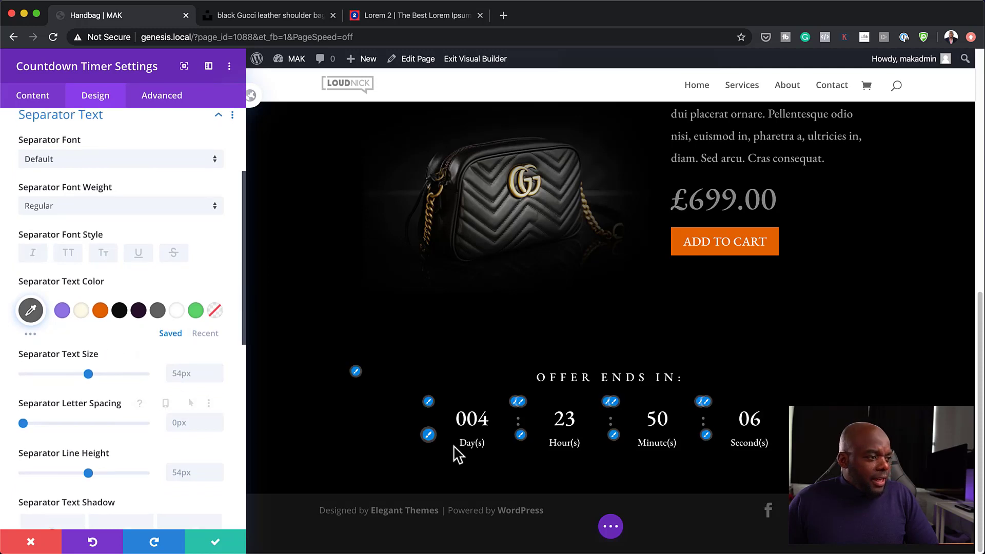
- Set the countdown timer's label text color to #666666 and save the timer's settings
click(429, 436)
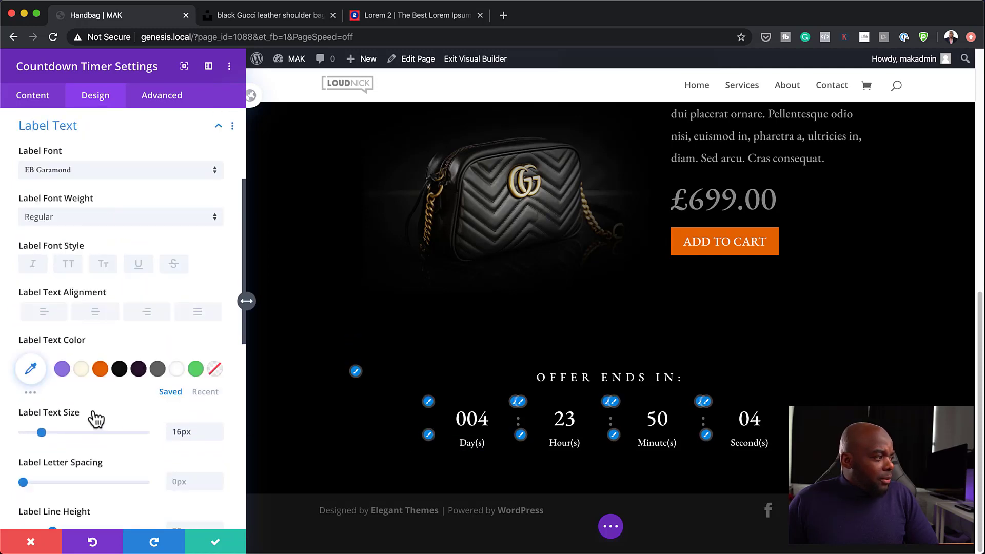
click(159, 369)
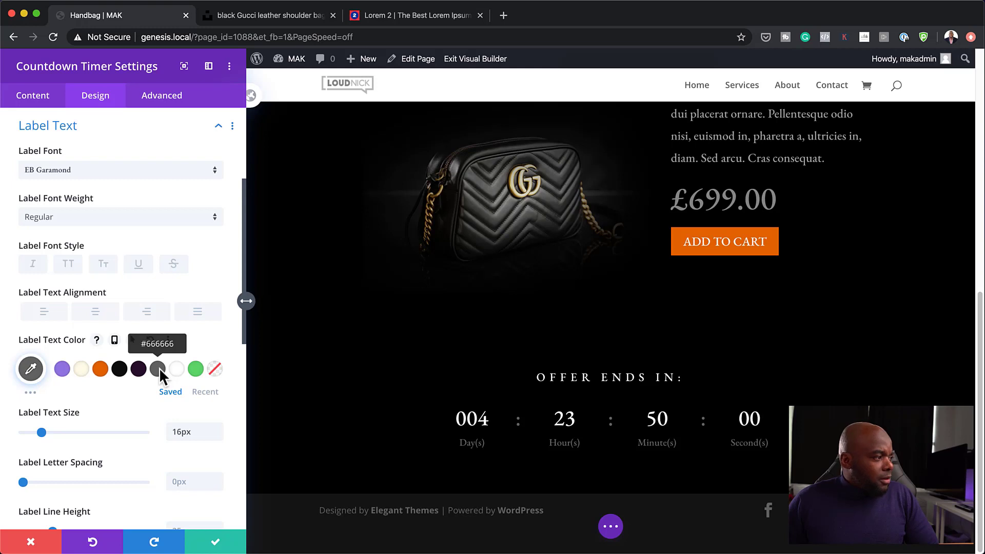
scroll(130, 445, down, 1)
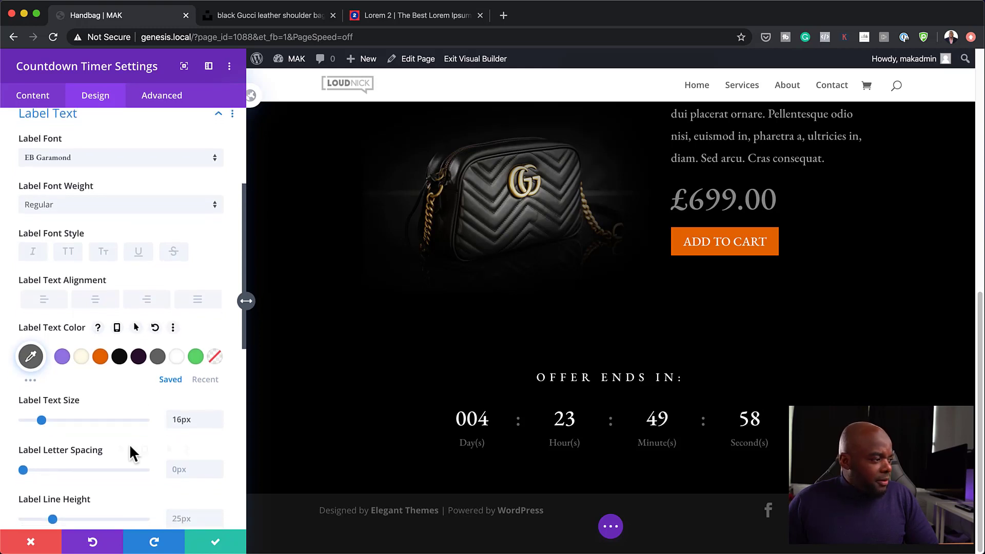
click(216, 542)
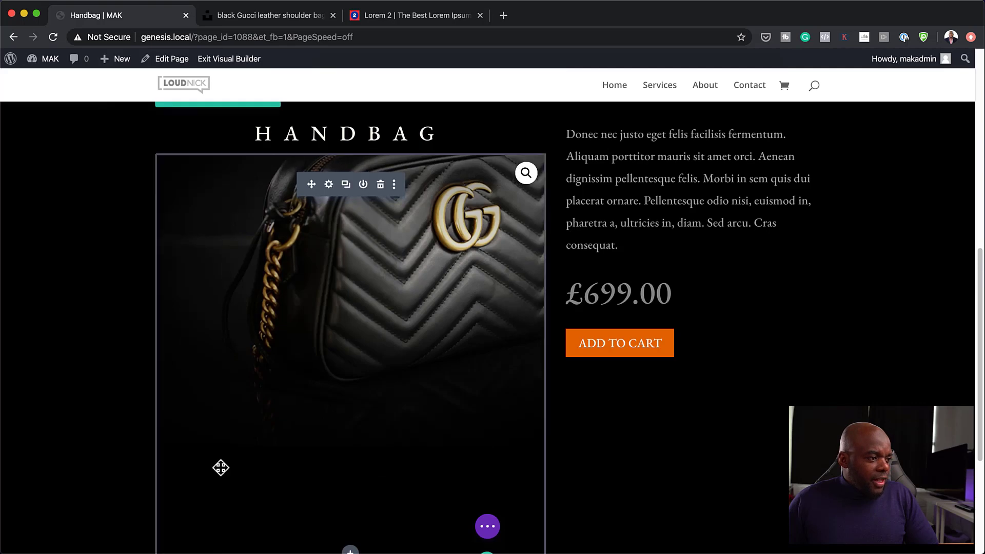
- Set the bottom padding of the section holding the product details and countdown timer to 13vw and save the section settings
scroll(452, 382, down, 5)
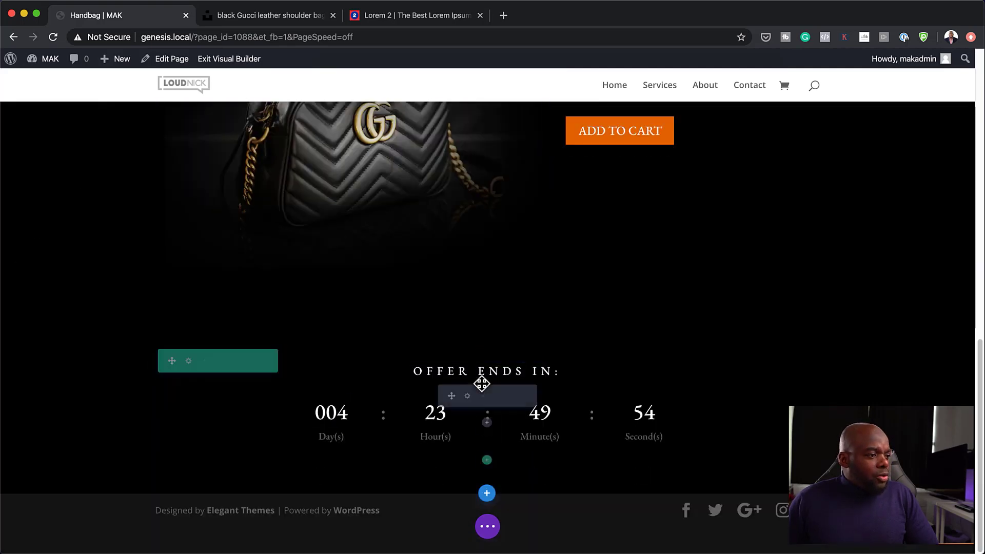
scroll(119, 303, up, 7)
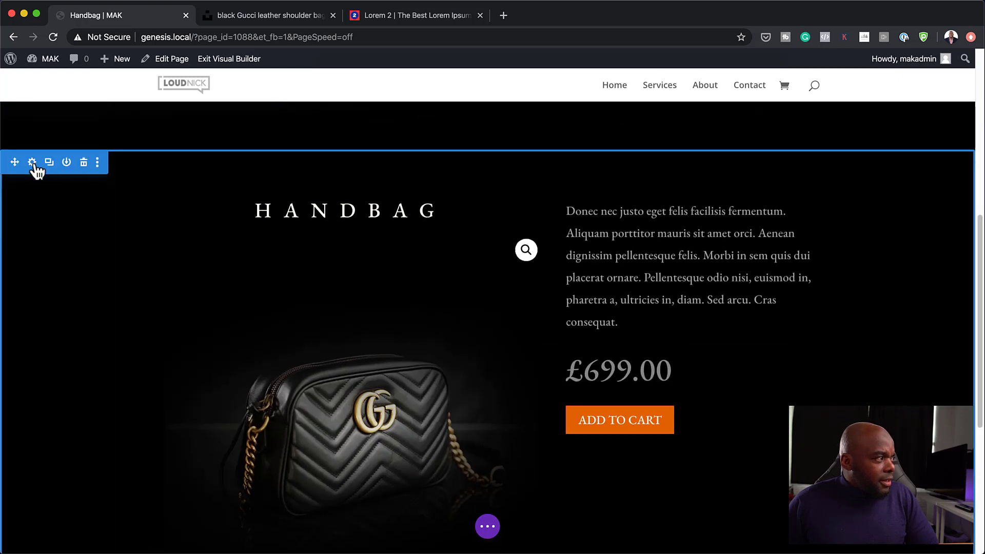
click(32, 162)
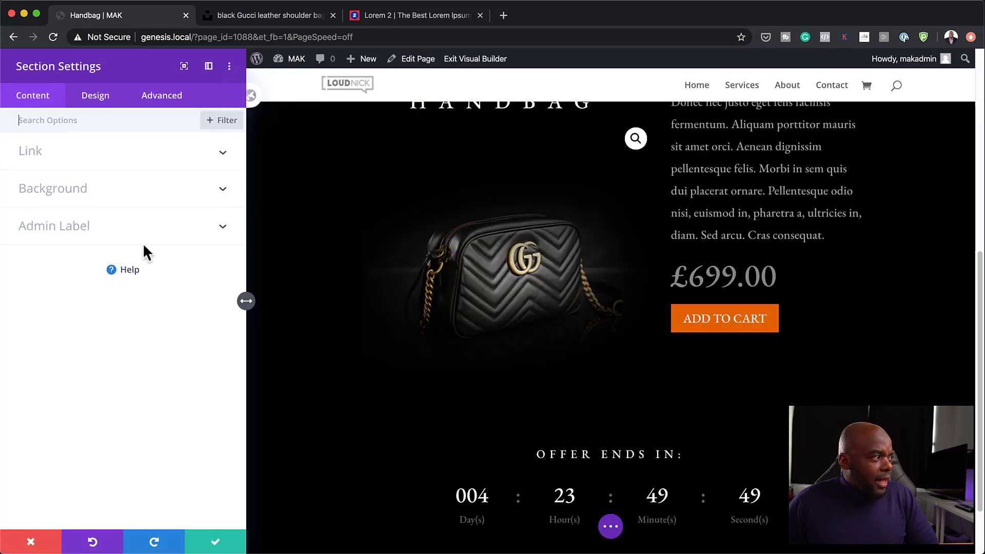
click(104, 97)
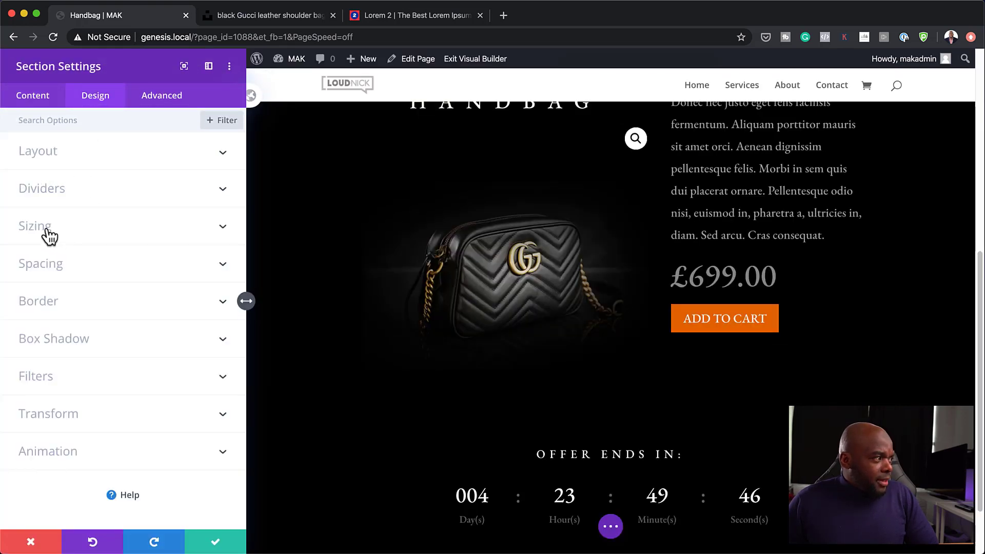
click(58, 266)
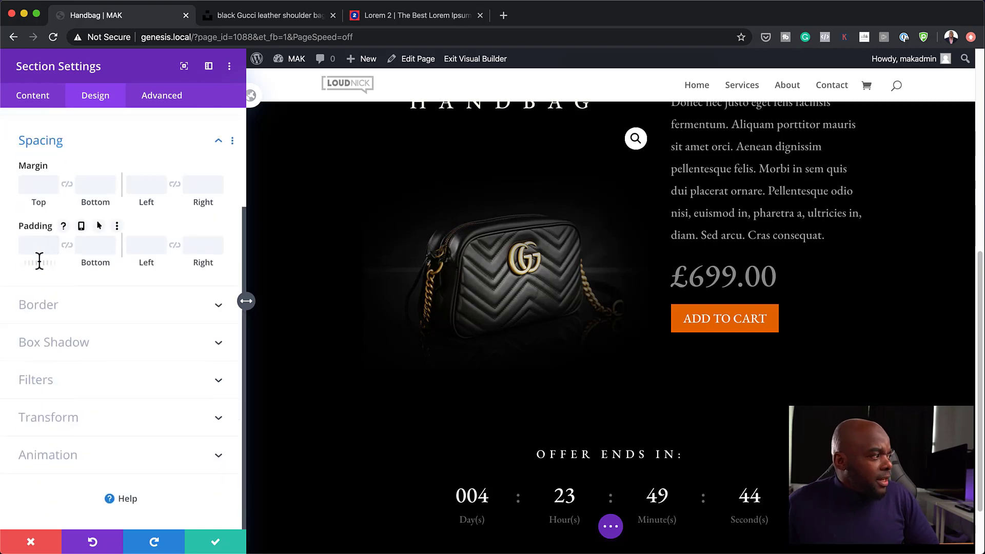
drag(91, 265, 100, 261)
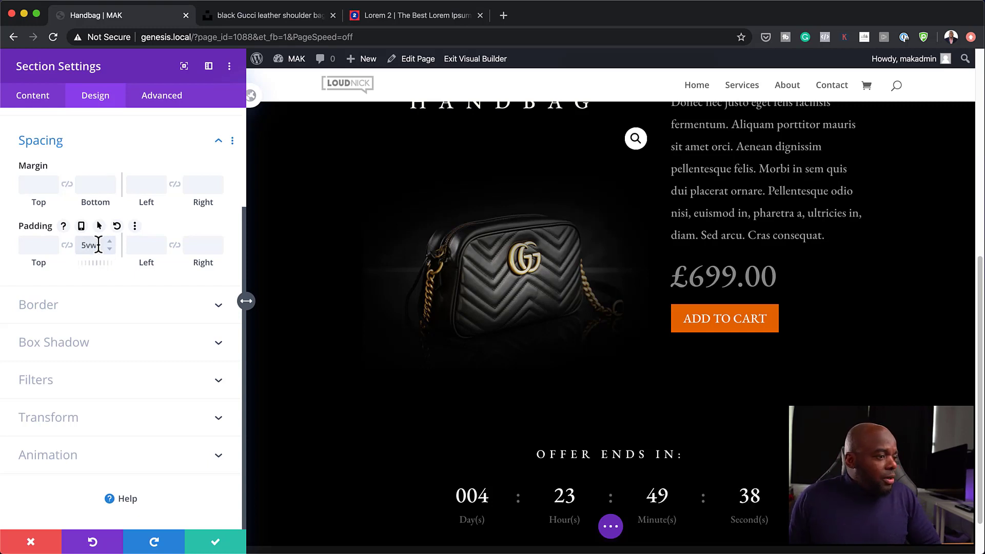
scroll(457, 435, down, 3)
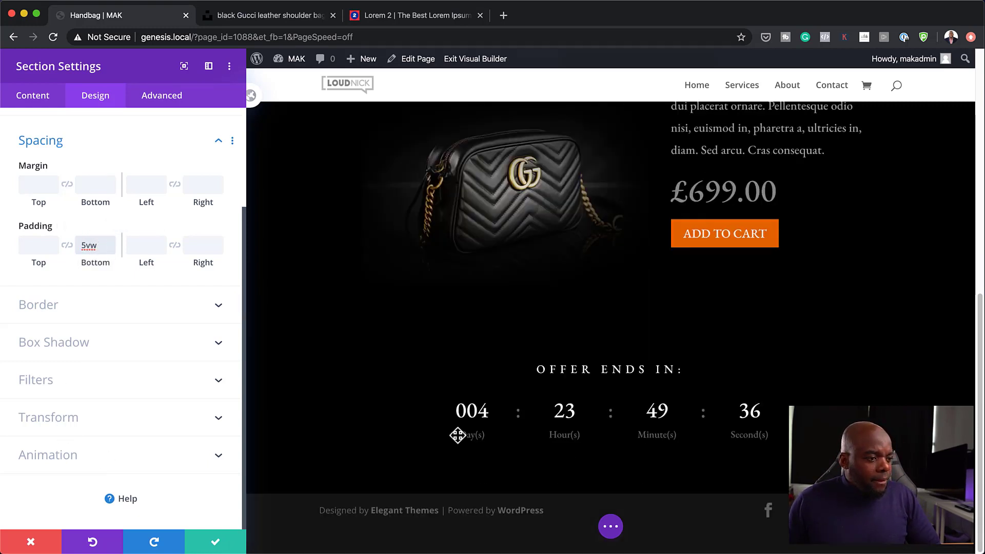
drag(94, 263, 111, 267)
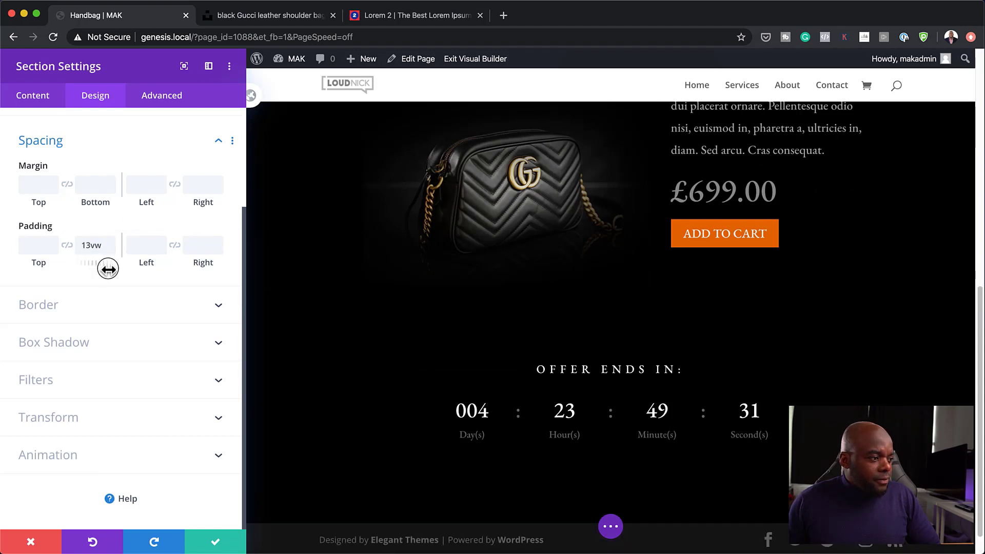
click(215, 545)
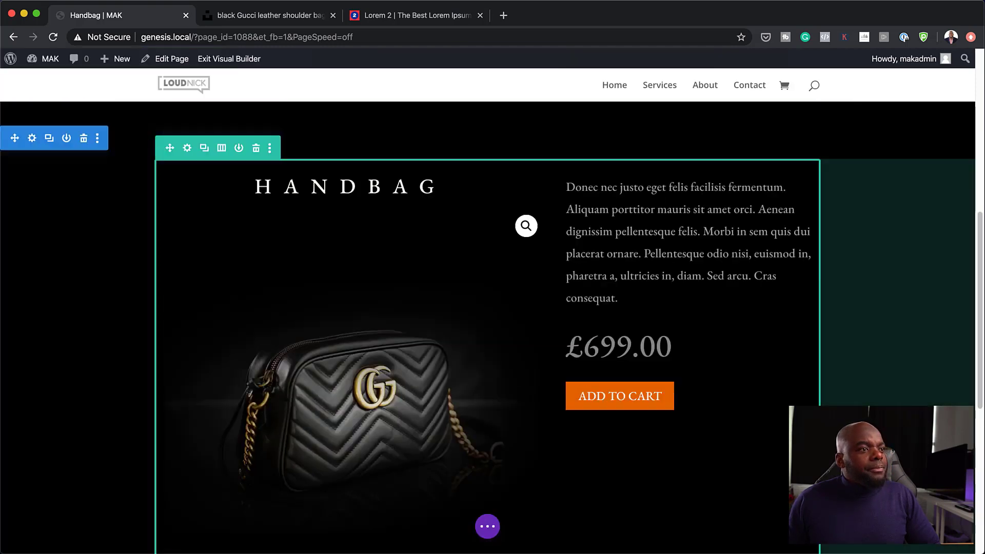
- Preview the page in tablet view from the hero down to the countdown timer, and switch the preview to phone view
scroll(488, 328, up, 5)
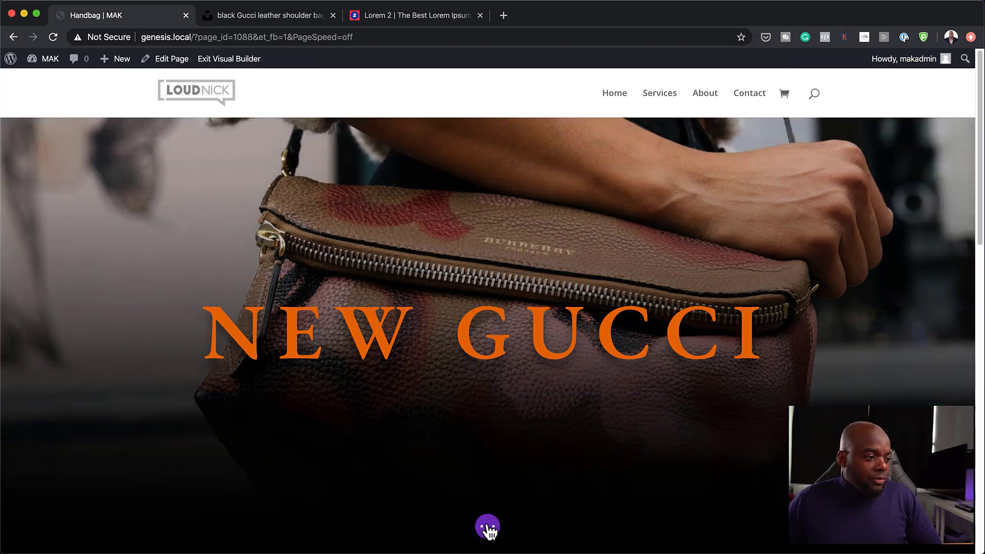
click(488, 527)
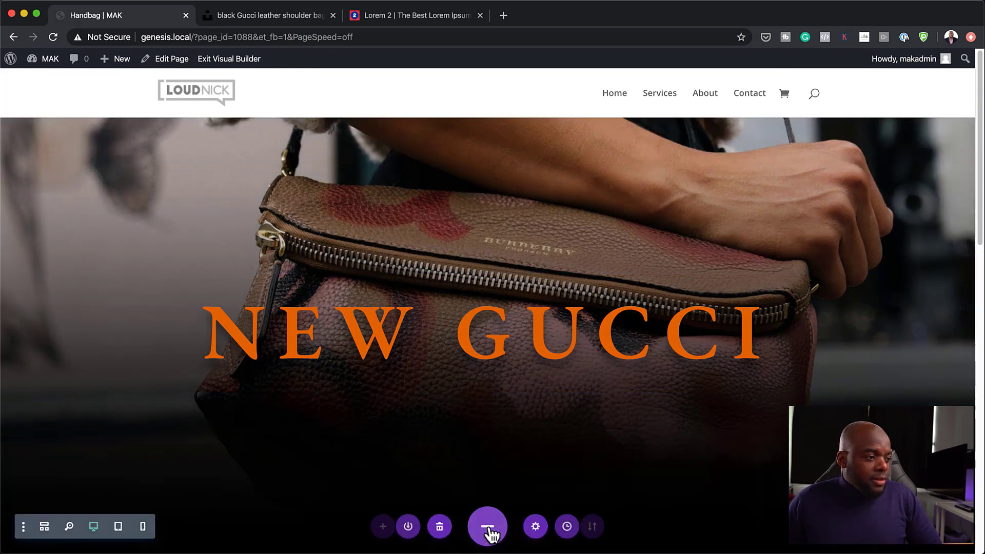
click(122, 527)
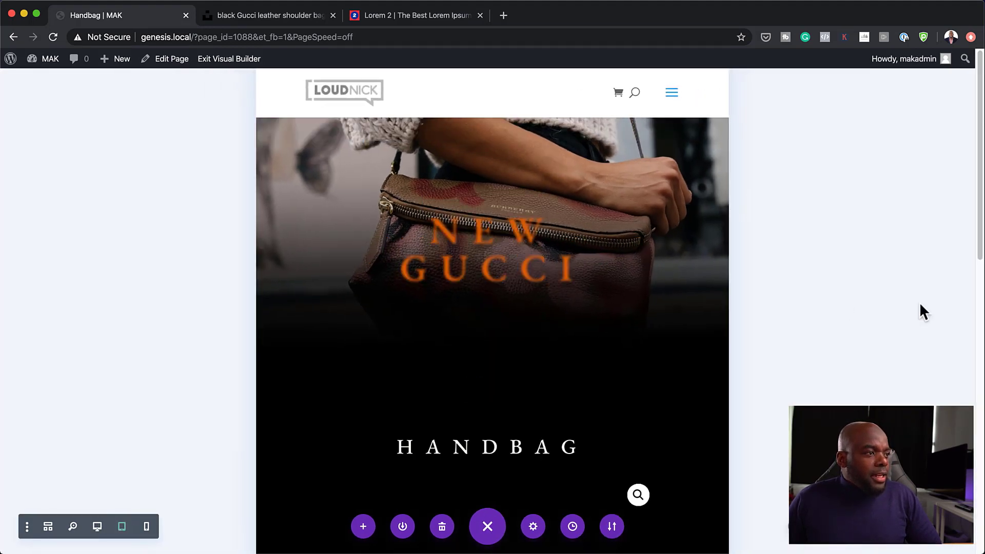
mouse_move(689, 290)
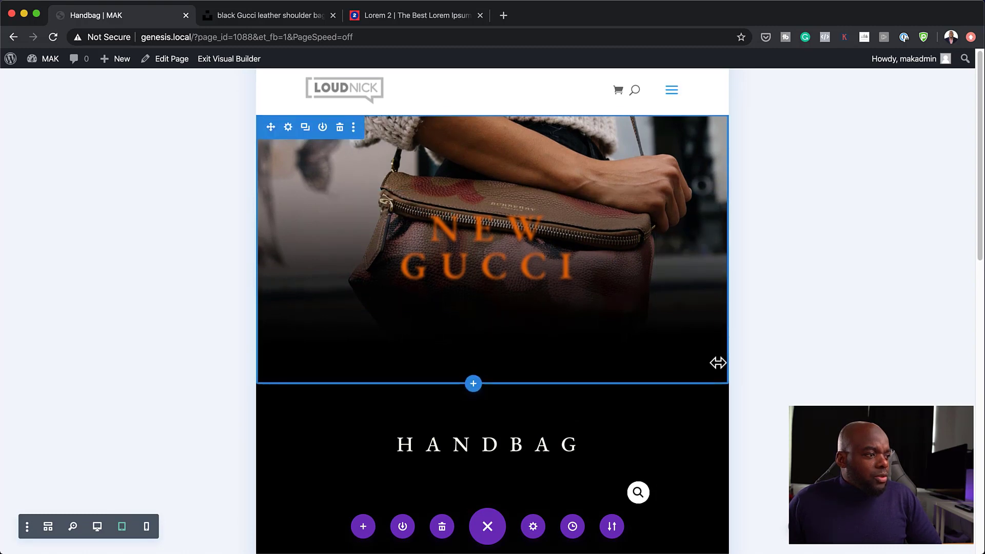
scroll(717, 363, down, 3)
scroll(718, 362, down, 10)
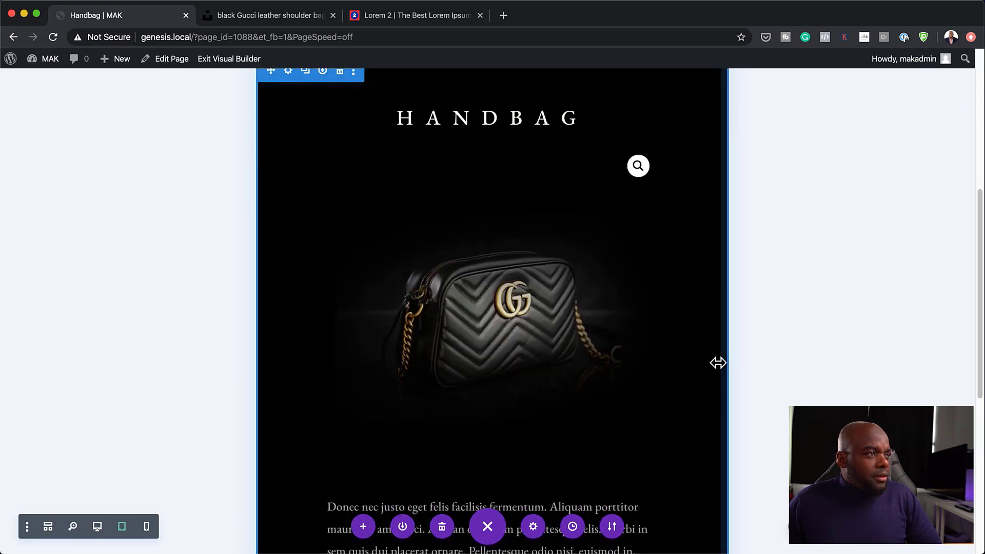
scroll(718, 363, down, 2)
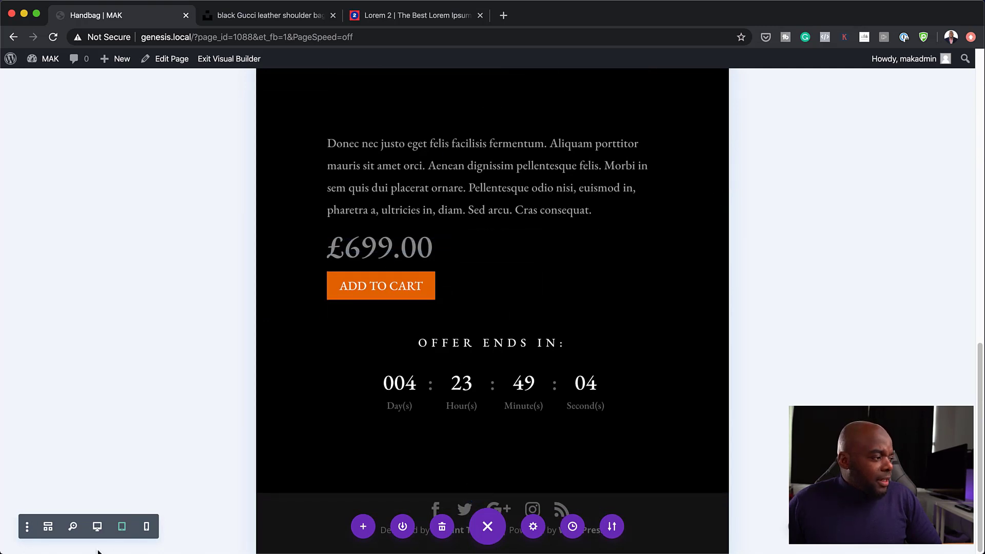
click(147, 527)
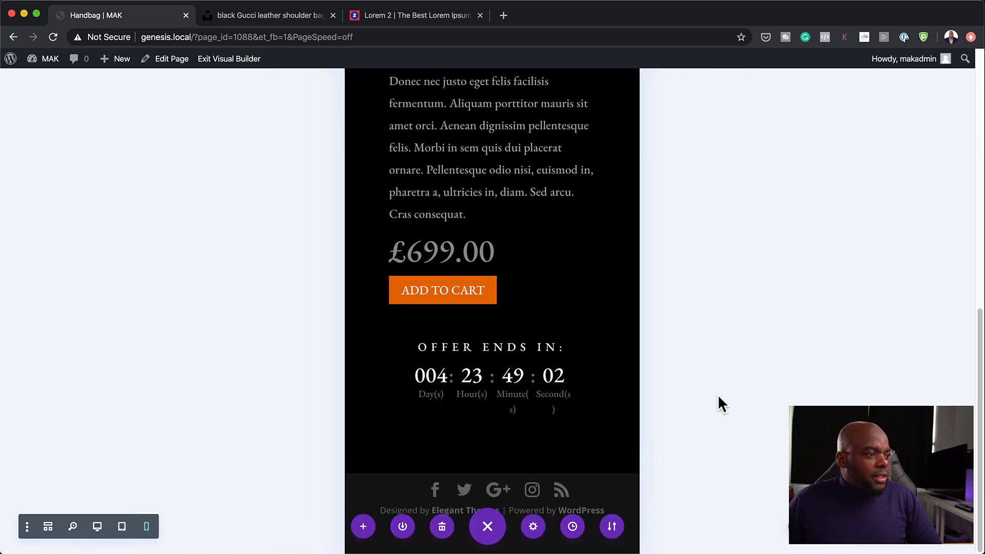
- Review the page's phone layout between the hero and the countdown timer, and return the preview to desktop view
scroll(615, 420, up, 10)
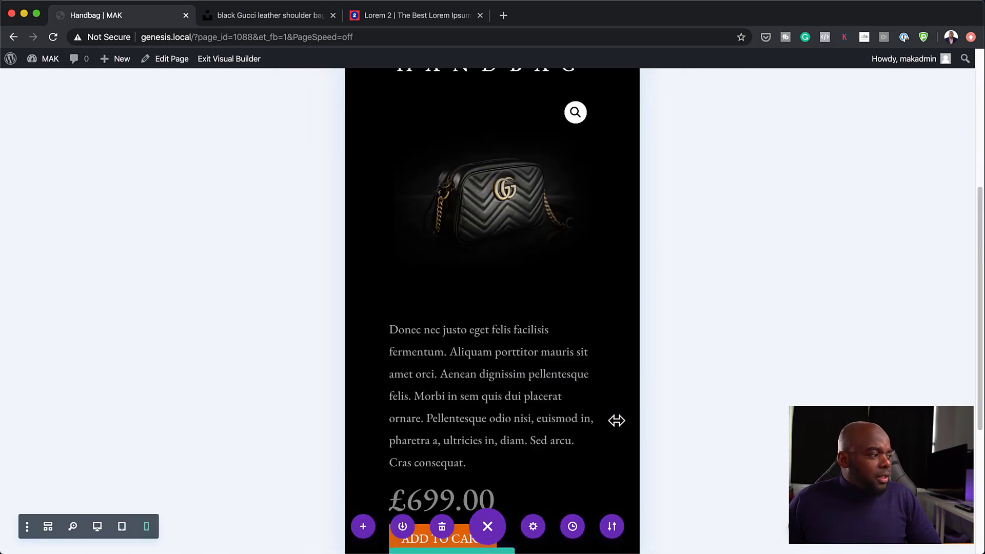
scroll(617, 421, up, 1)
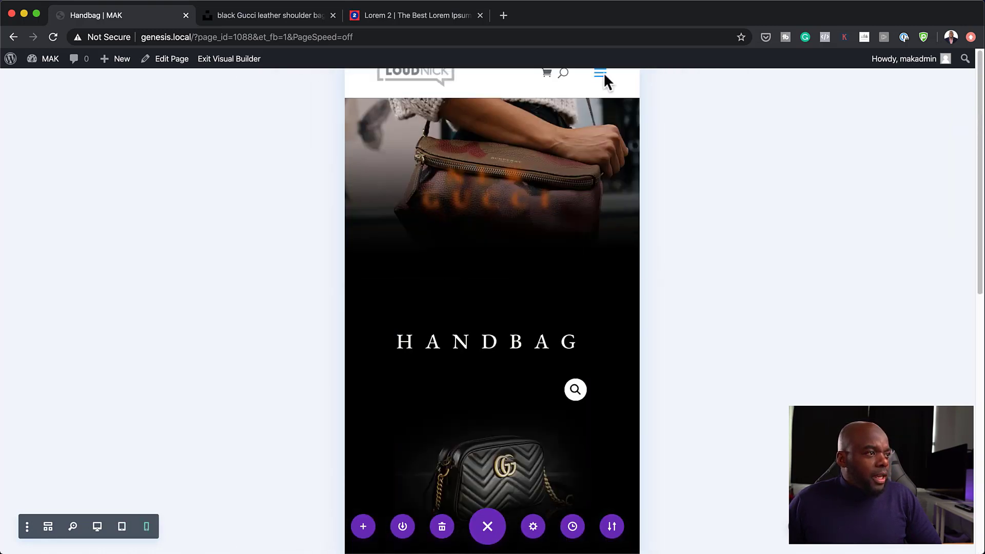
scroll(614, 338, down, 10)
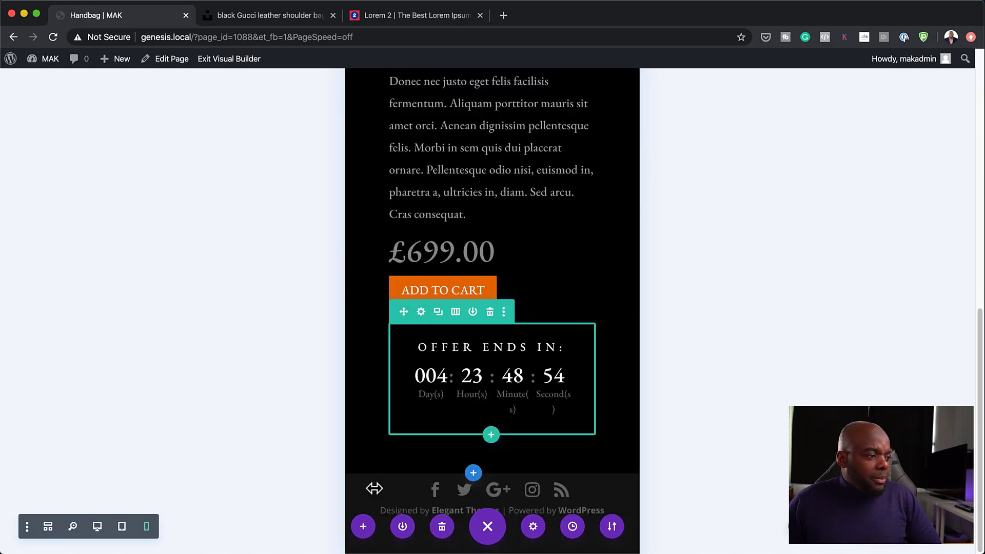
click(97, 526)
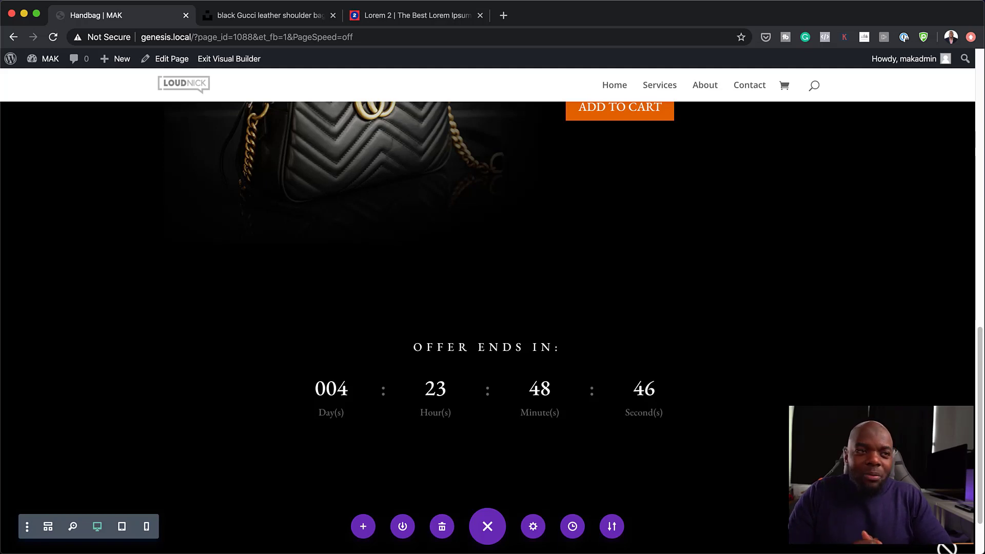
- Exit the Visual Builder and review the live Handbag page from the NEW GUCCI hero through the product details and countdown timer to the footer
click(245, 63)
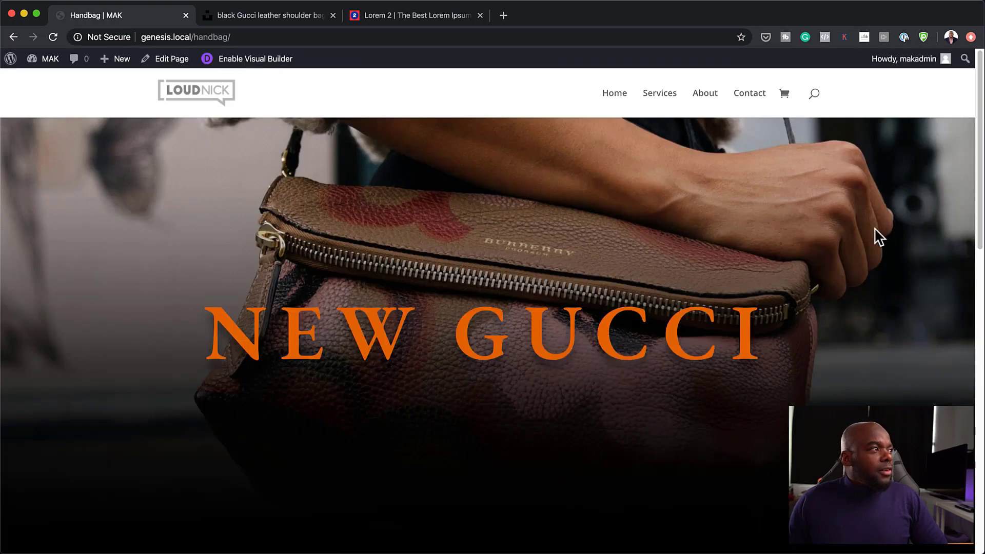
scroll(906, 247, down, 5)
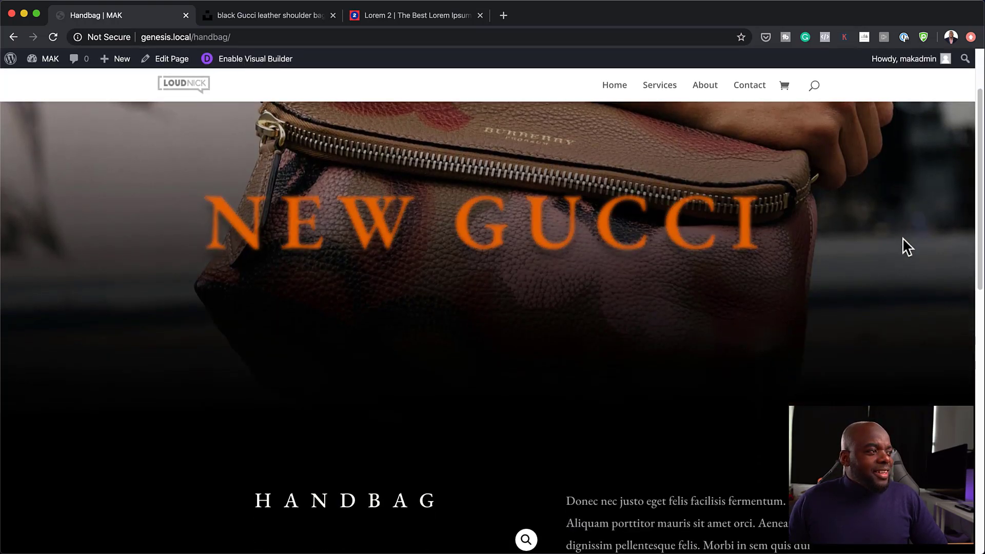
scroll(906, 247, down, 1)
scroll(906, 247, down, 2)
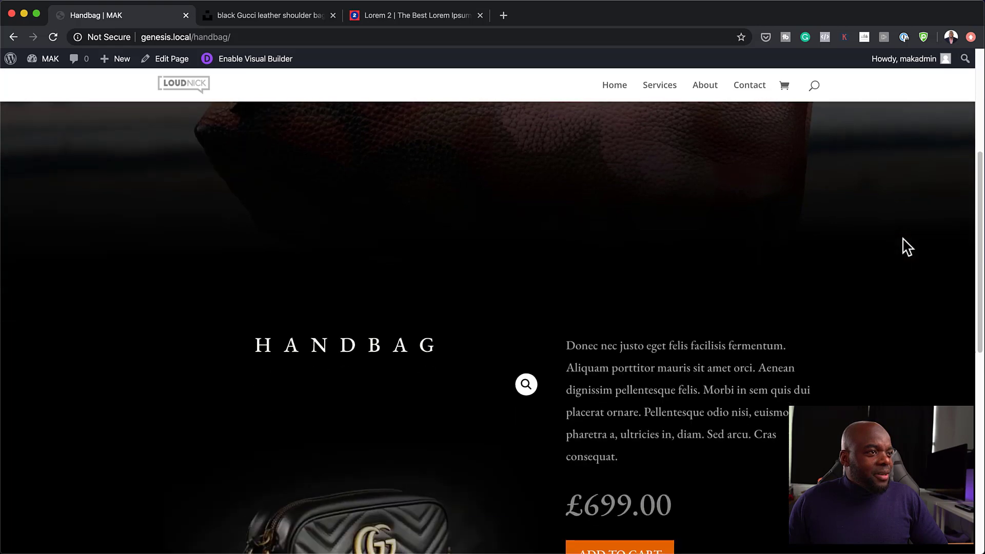
scroll(906, 247, down, 3)
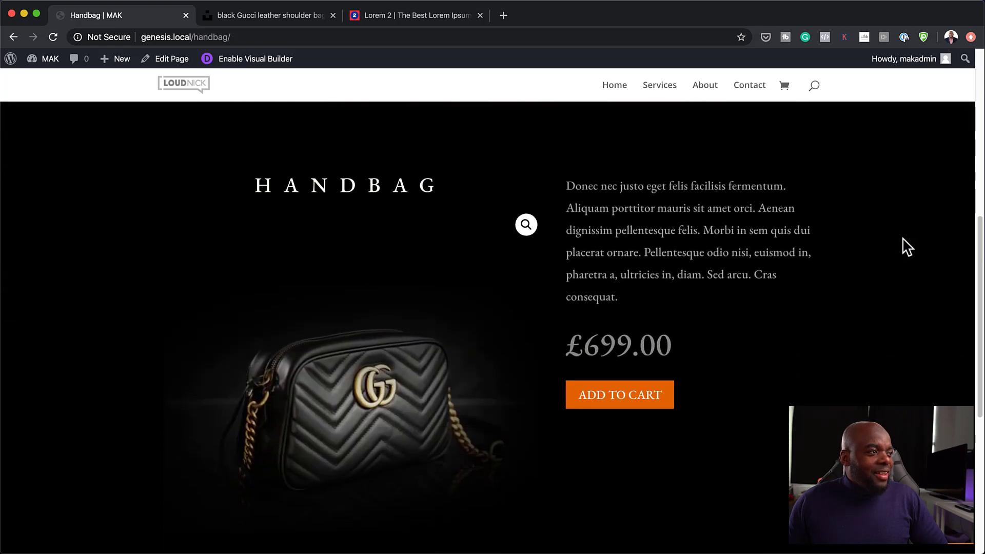
scroll(907, 247, down, 5)
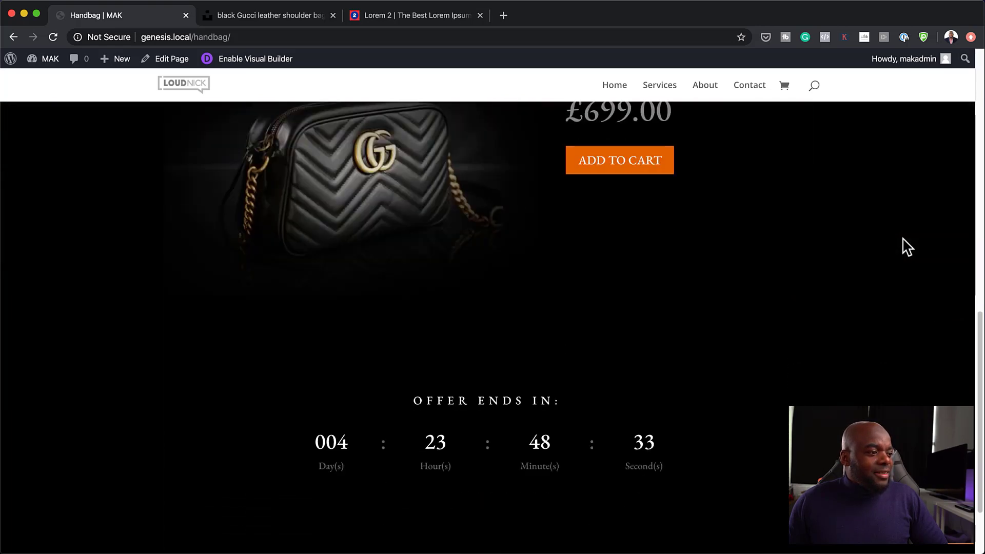
scroll(905, 246, down, 2)
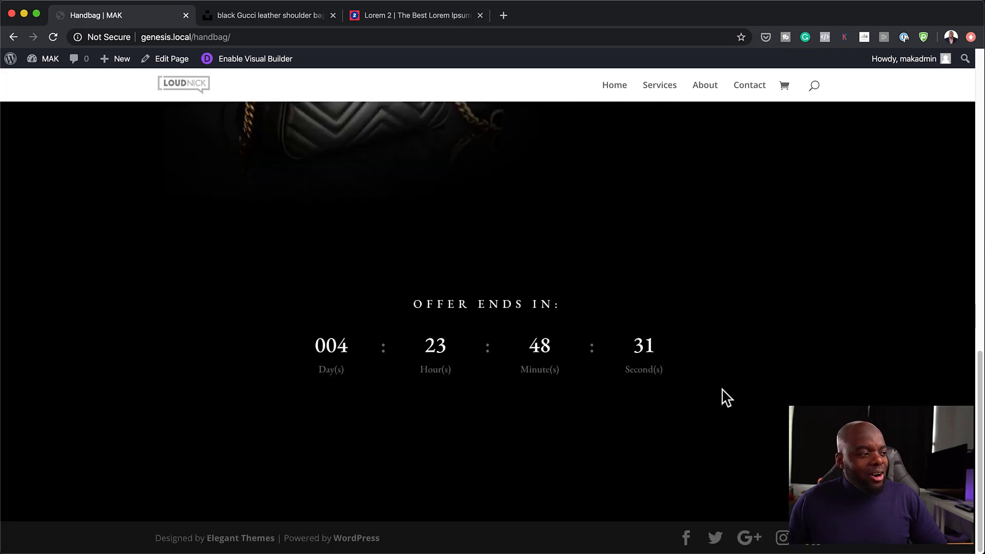
scroll(774, 386, up, 8)
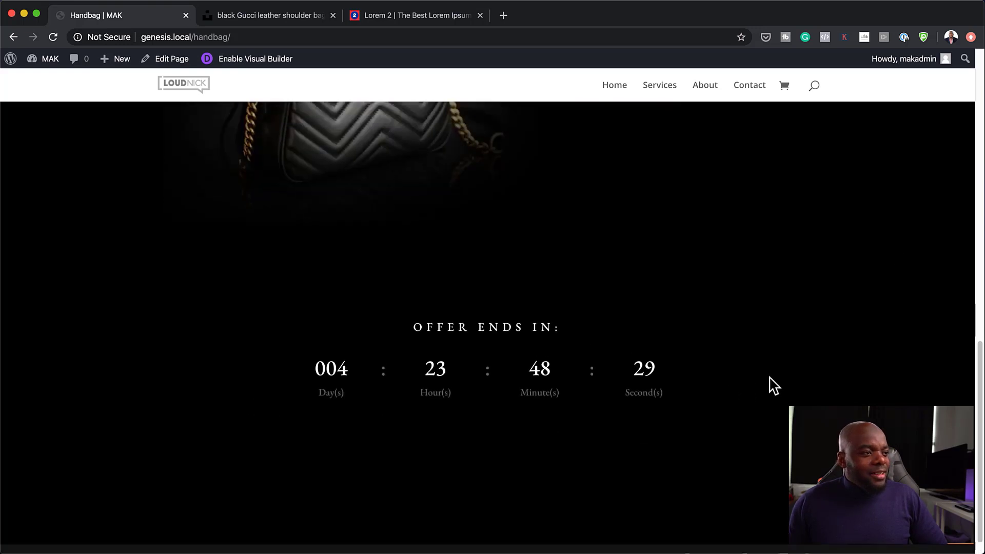
scroll(773, 386, up, 8)
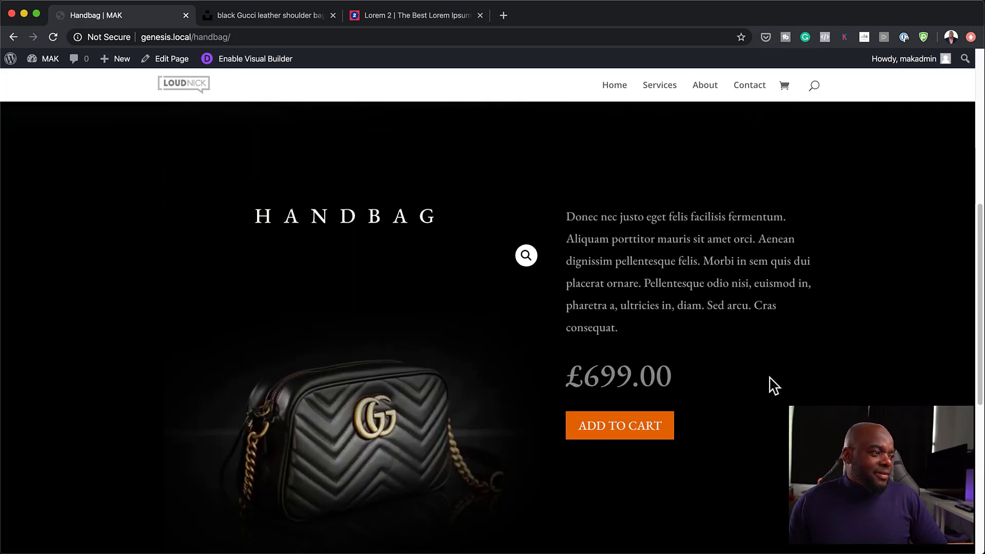